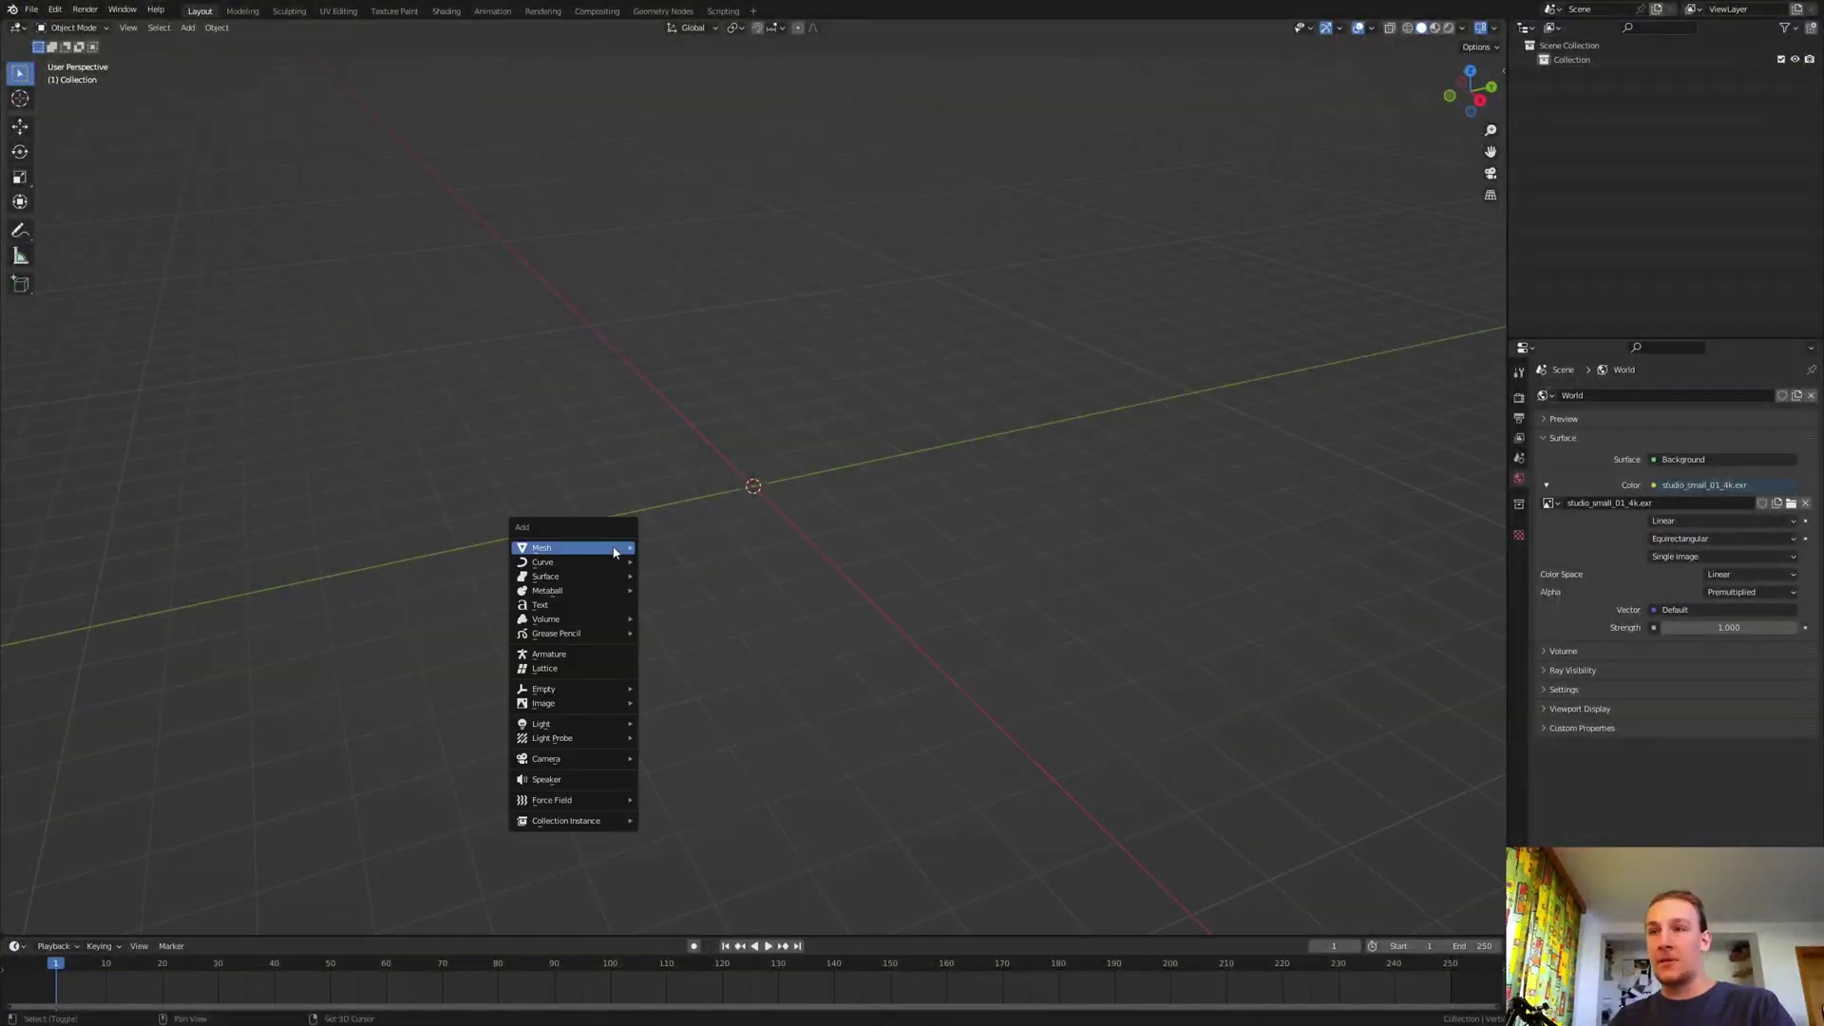
- Add a Plane mesh from the Add > Mesh menu at the world origin
{"action": "mouse_move", "coordinate": [614, 549]}
{"action": "left_click", "coordinate": [684, 548]}
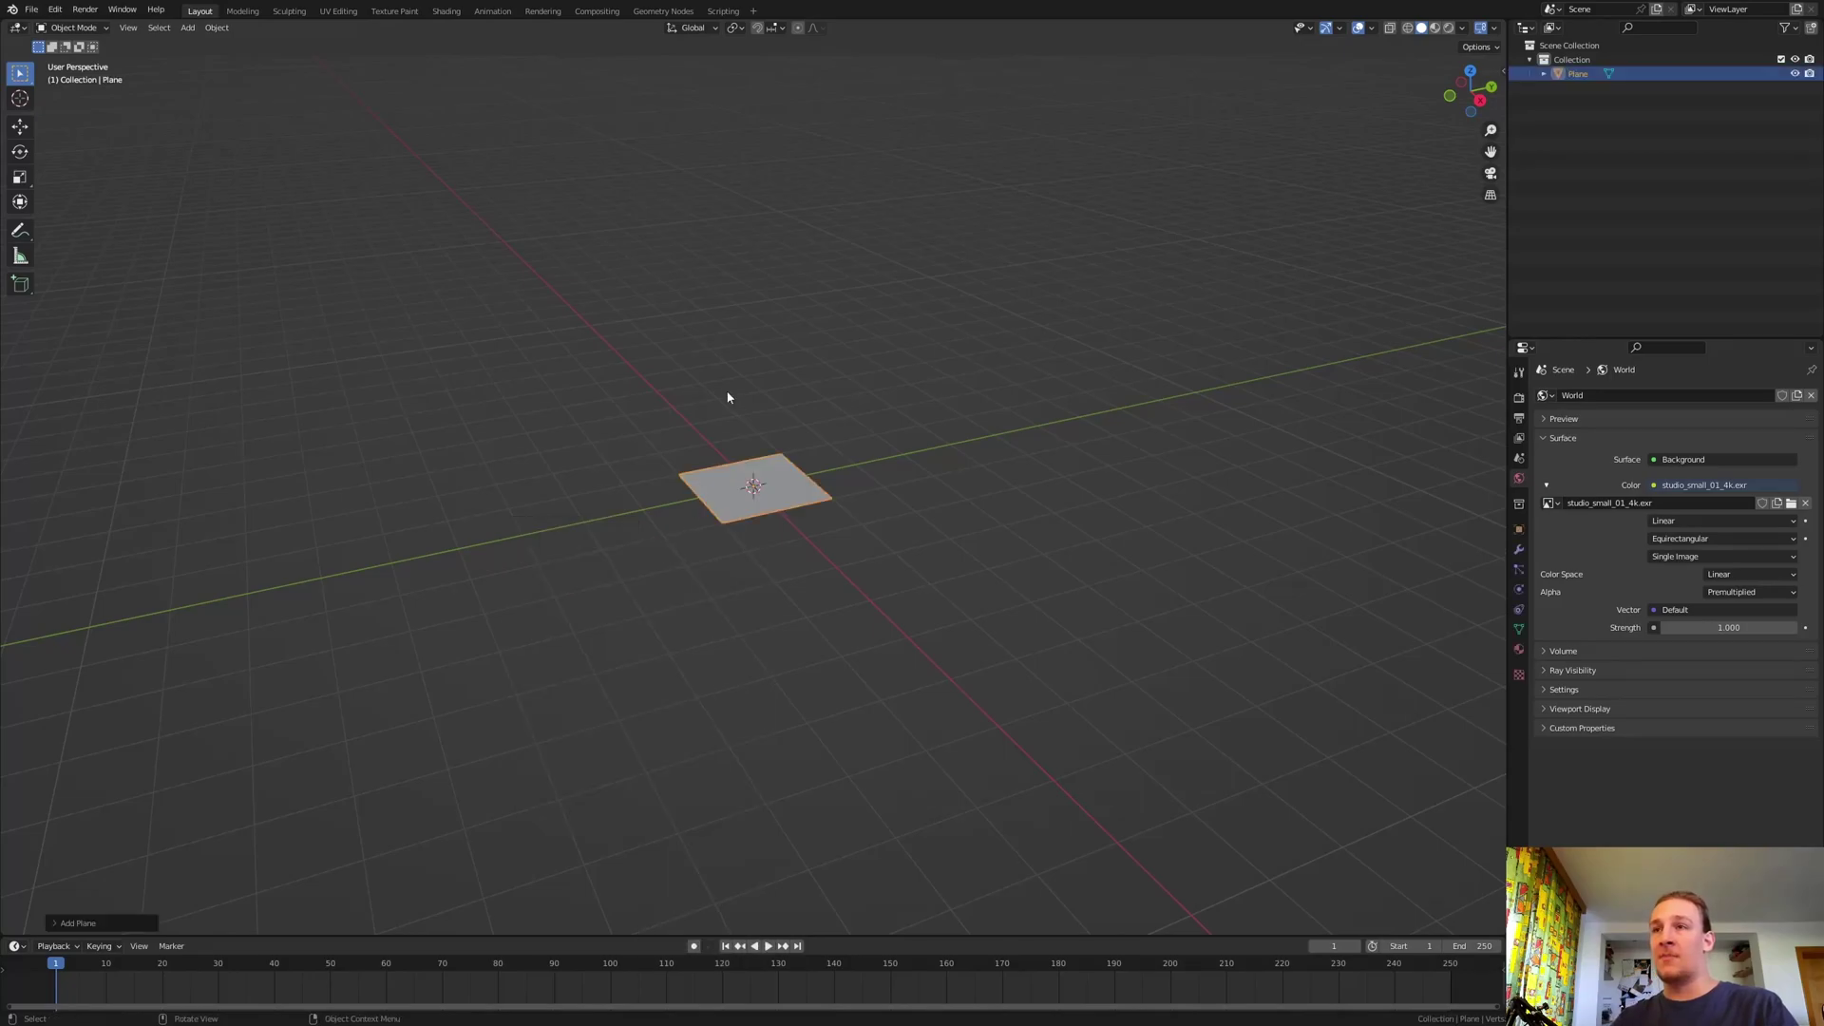
- In the Geometry Nodes workspace, merge away the spreadsheet and give the plane a new node tree and material
{"action": "left_click", "coordinate": [675, 12]}
{"action": "right_click", "coordinate": [621, 169]}
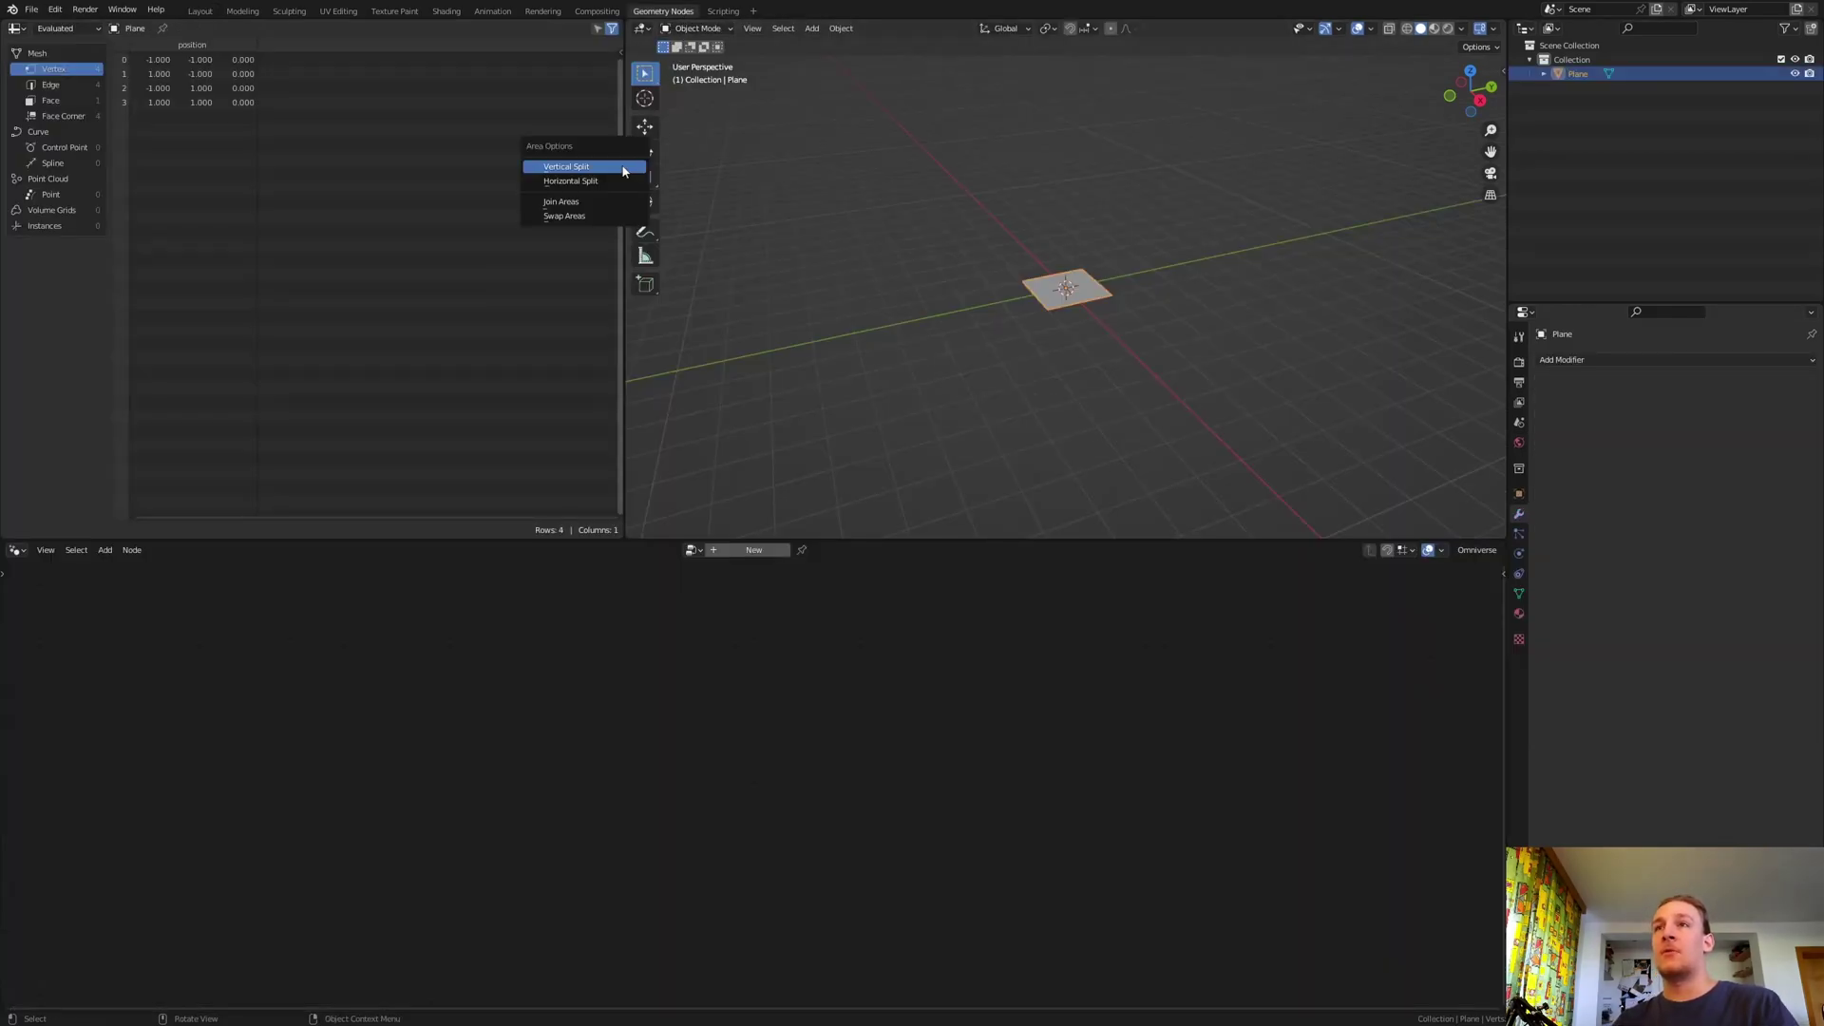
{"action": "left_click", "coordinate": [629, 203]}
{"action": "left_click", "coordinate": [534, 224]}
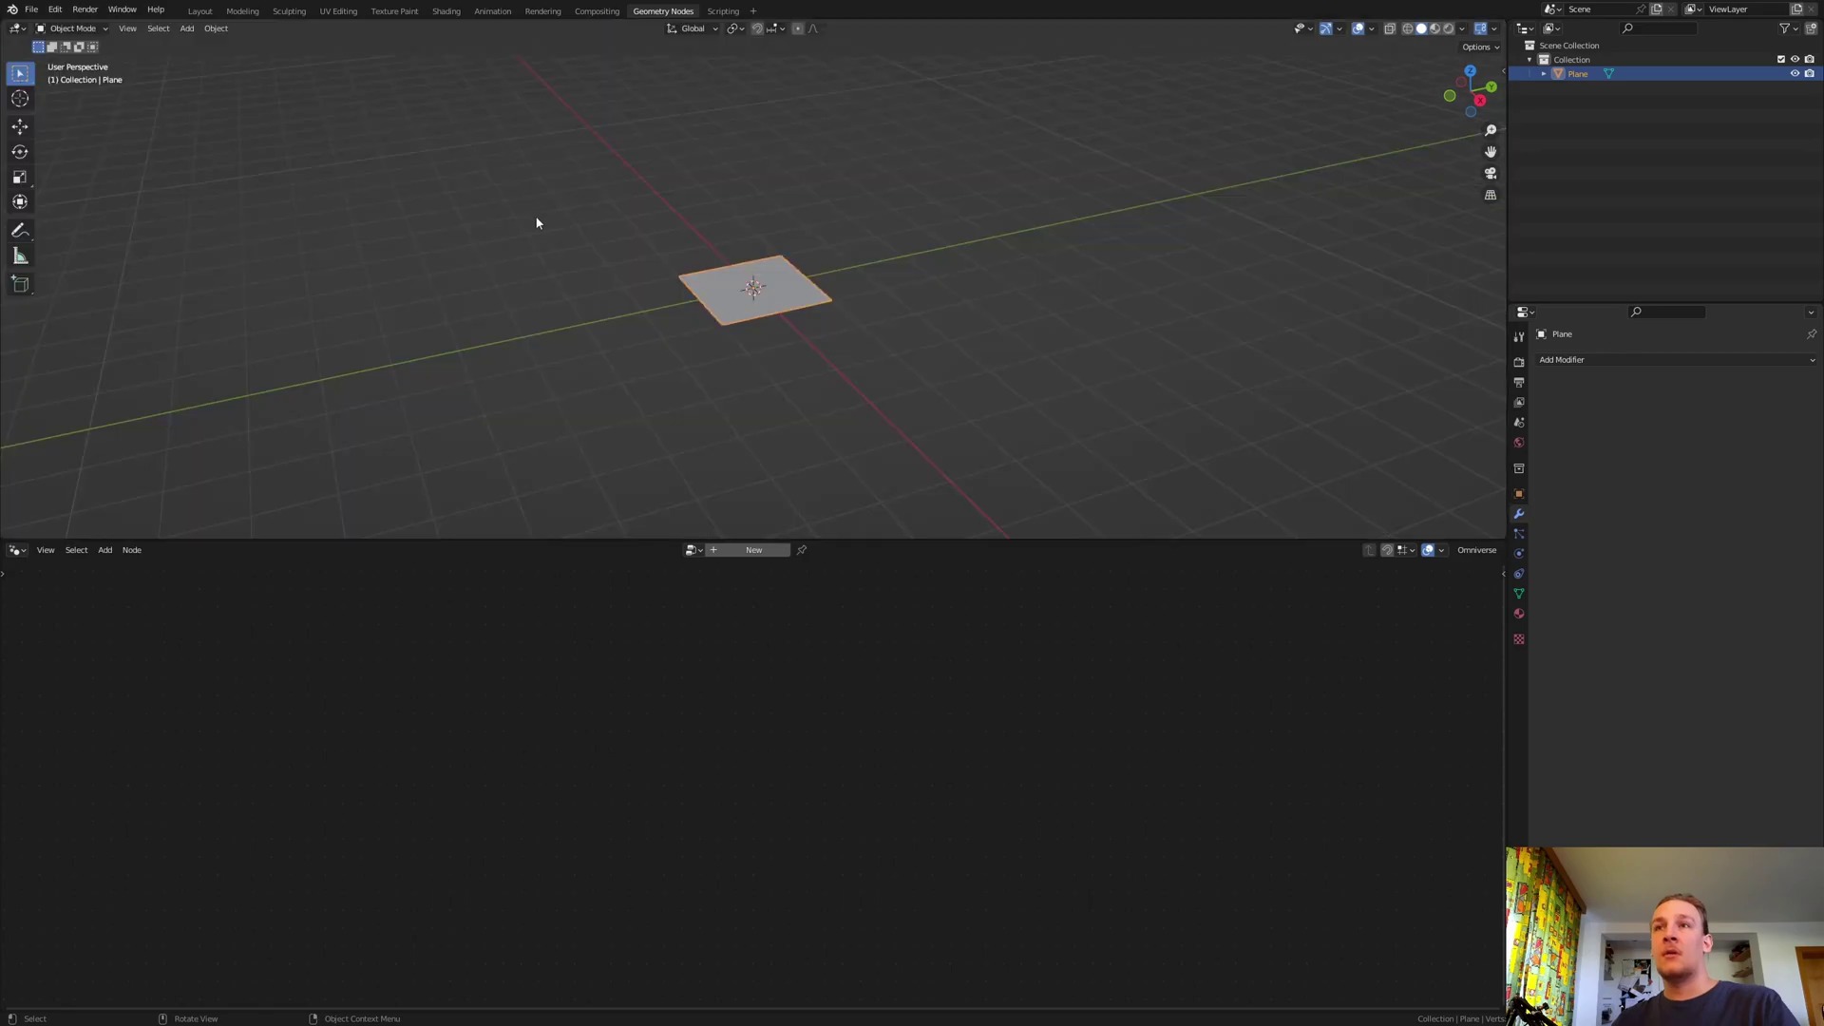
{"action": "left_click", "coordinate": [738, 552]}
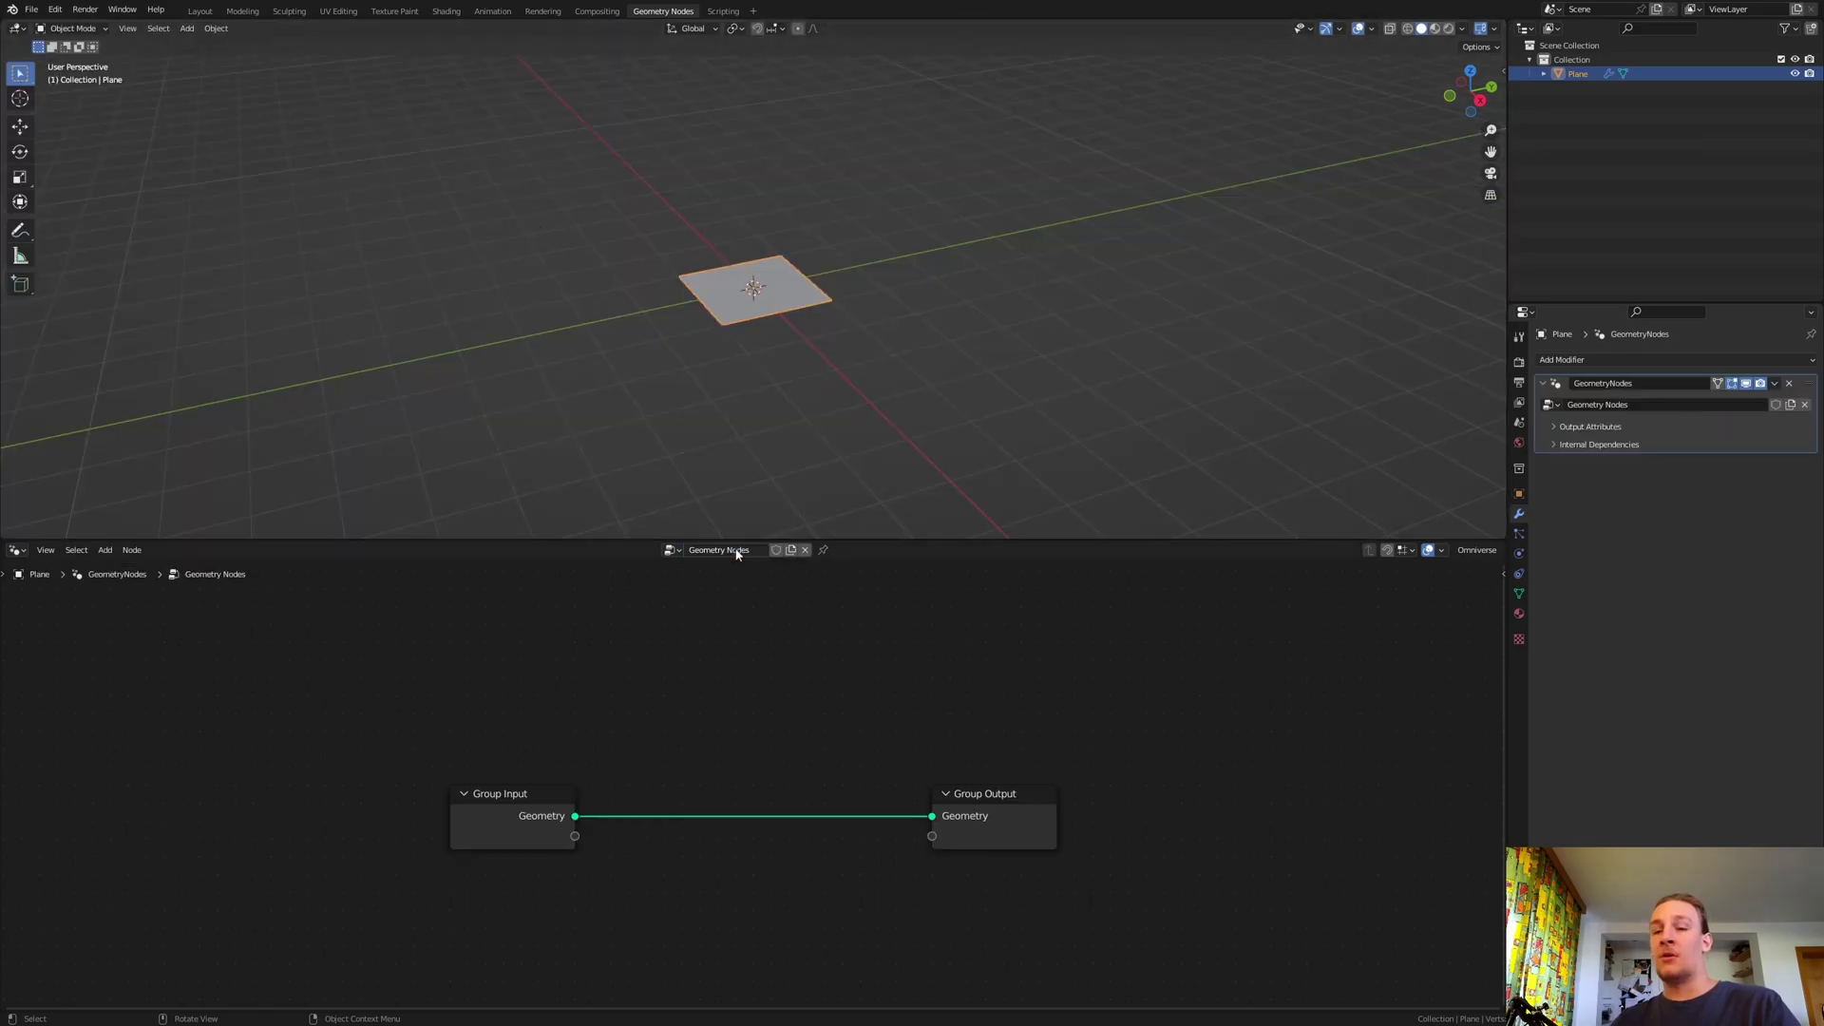
{"action": "left_click", "coordinate": [1518, 613]}
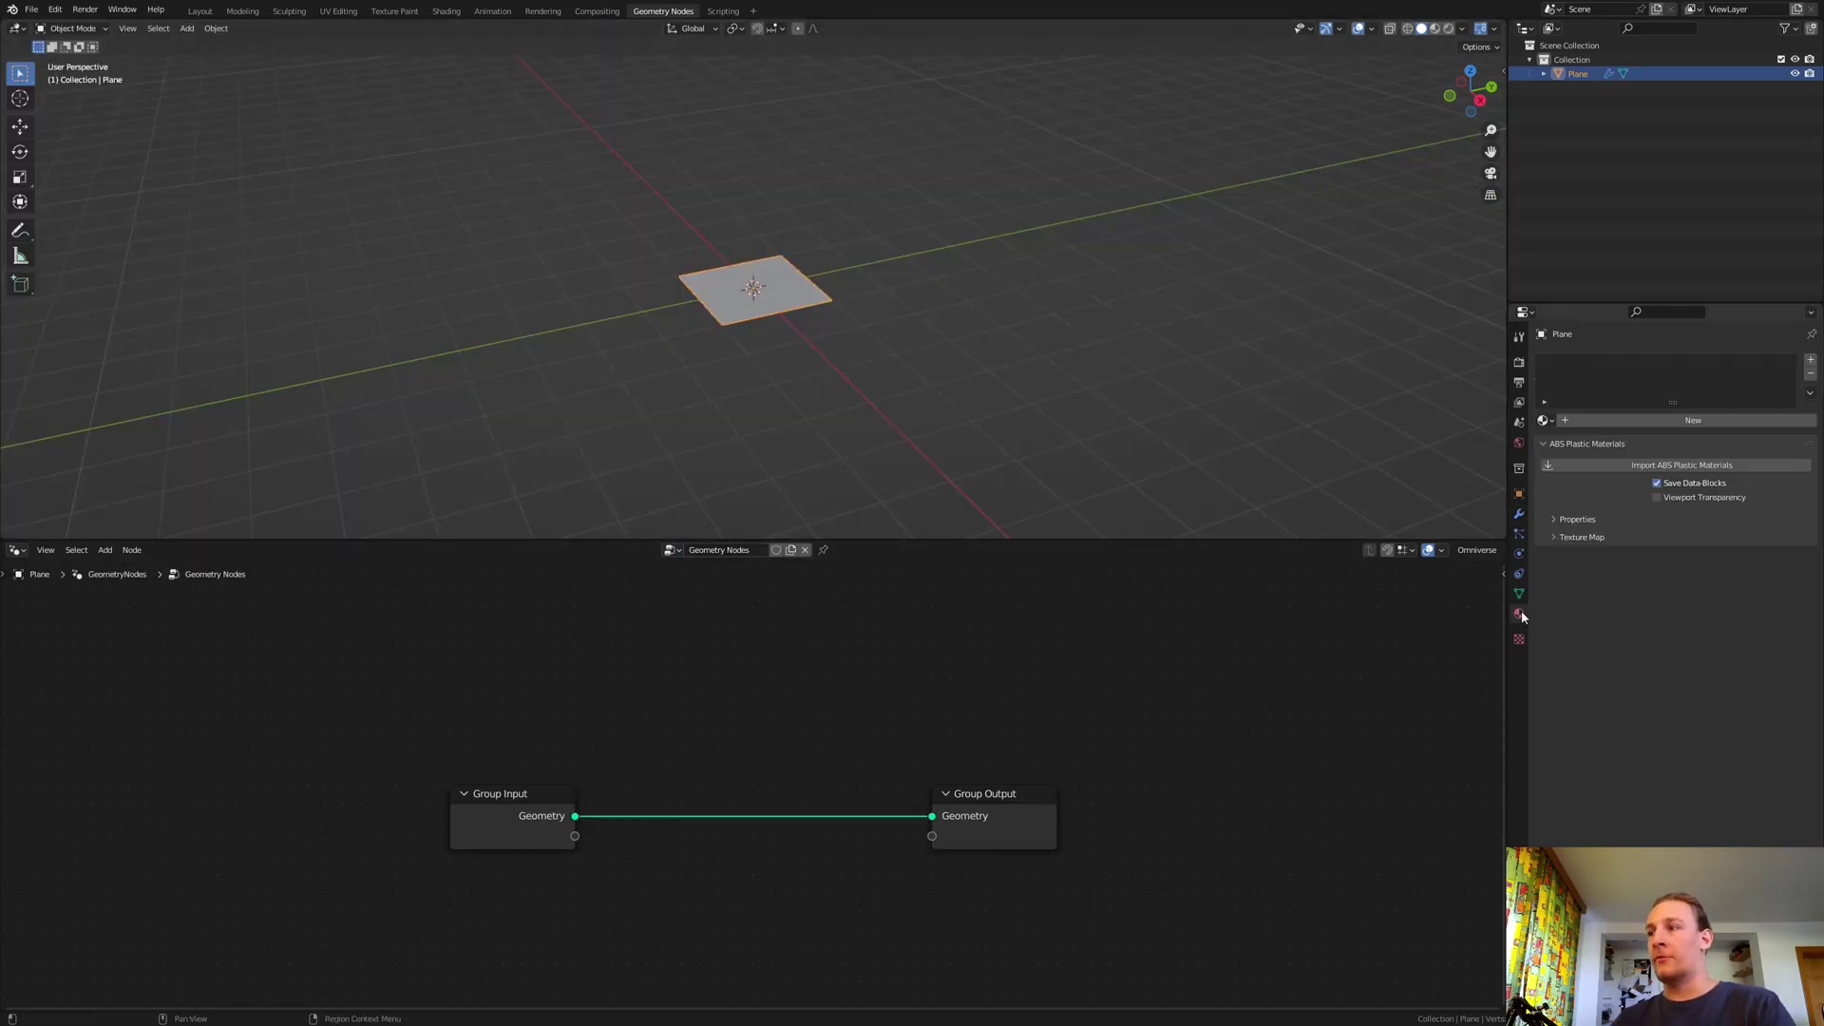
{"action": "left_click", "coordinate": [1692, 421]}
- Replace Group Input with a Set Material node using Material, linked to Group Output
{"action": "left_click", "coordinate": [520, 801]}
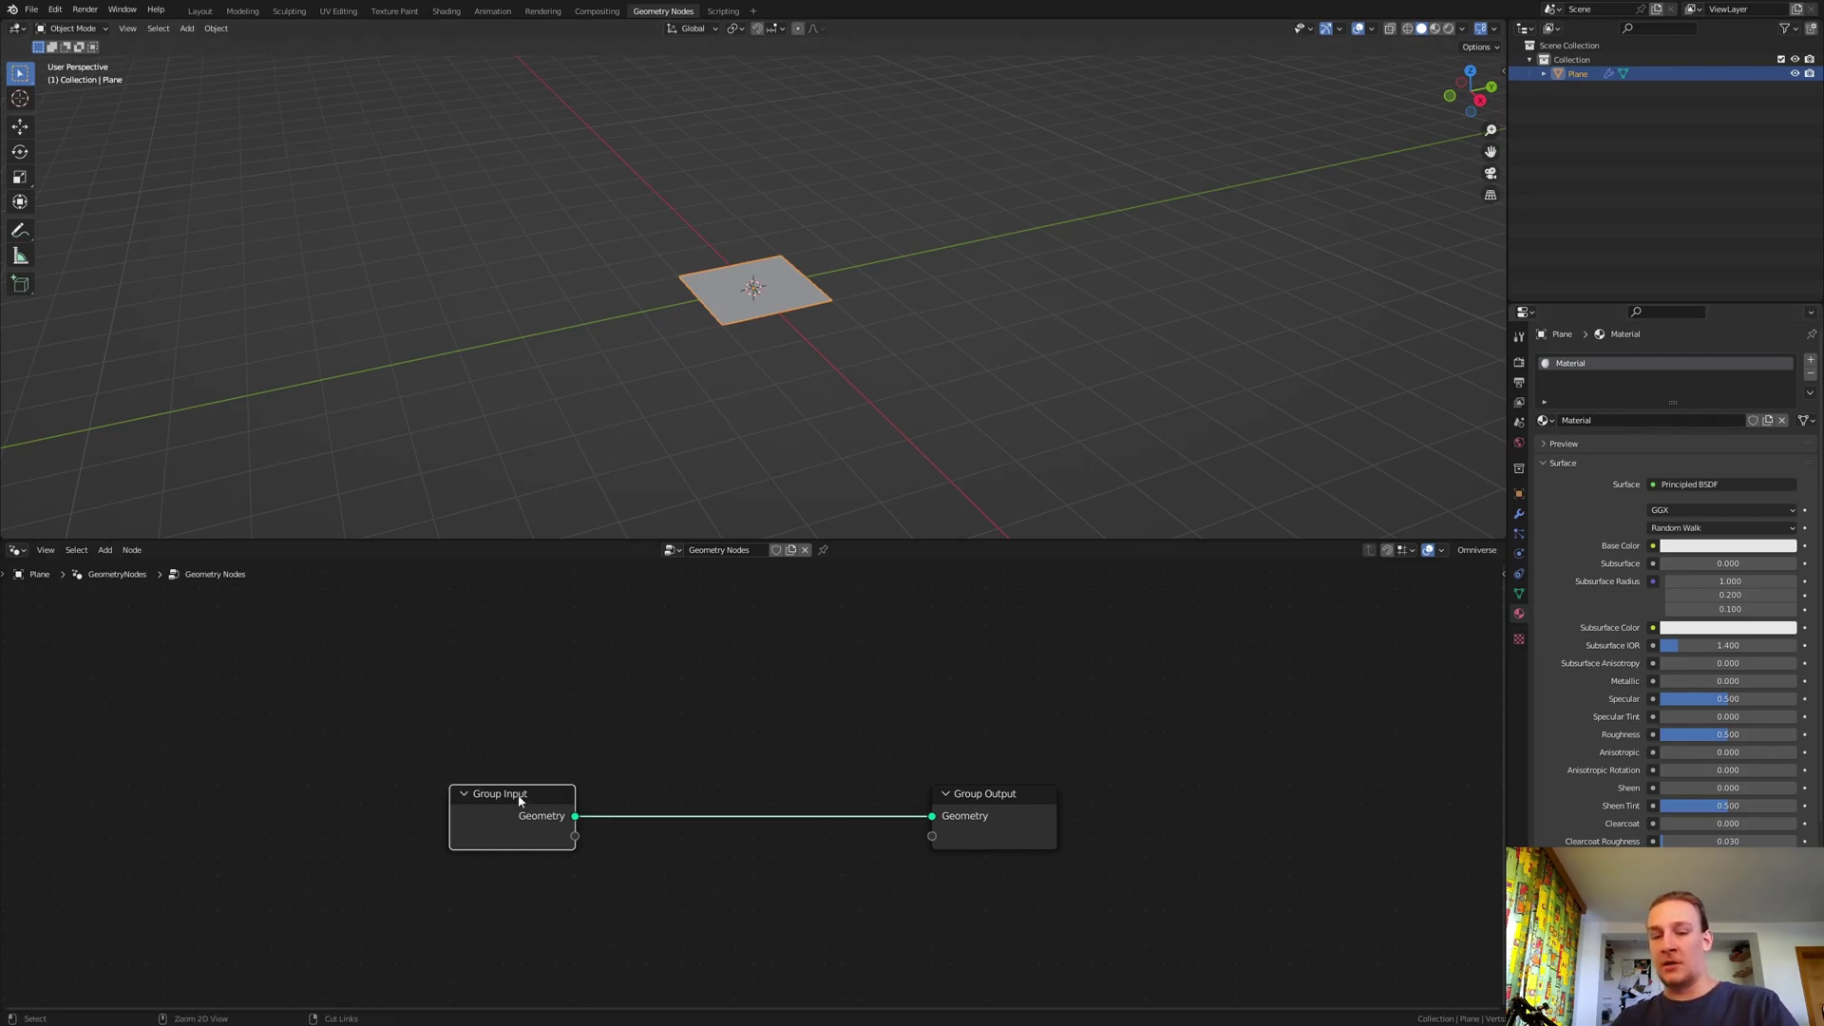
{"action": "key", "text": "x"}
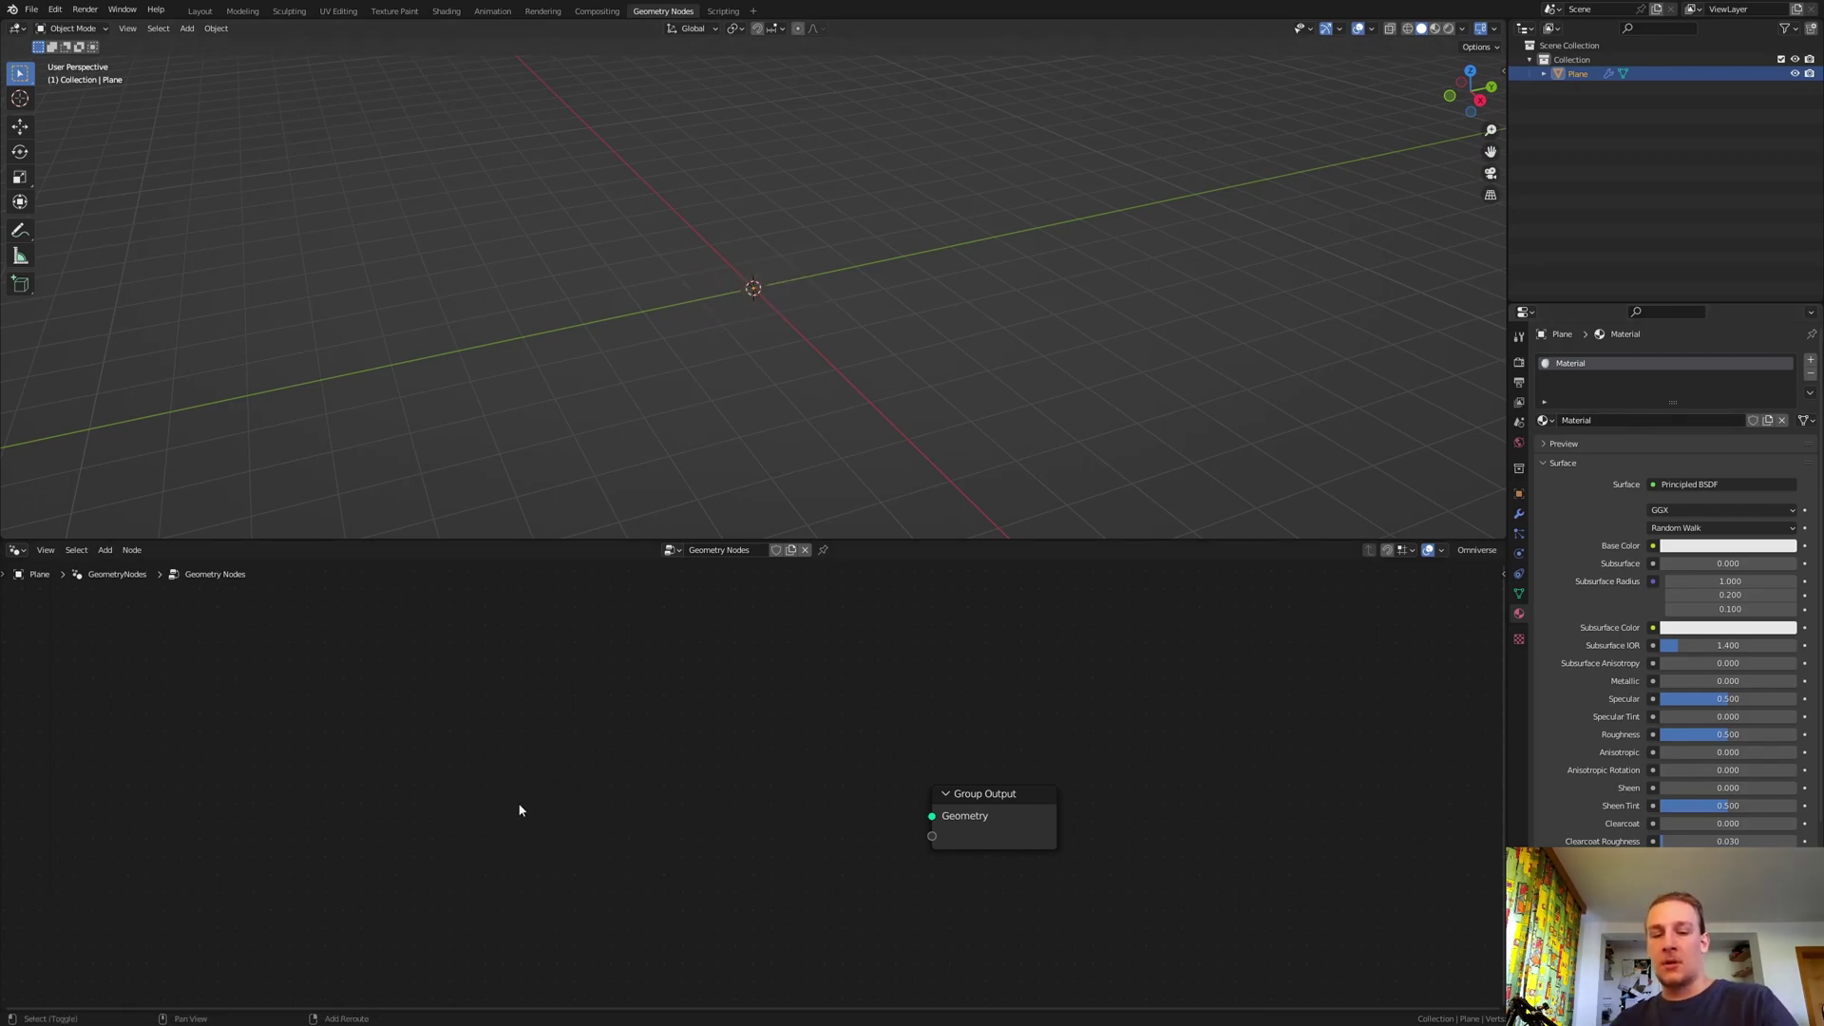
{"action": "key", "text": "shift+a"}
{"action": "type", "text": "se"}
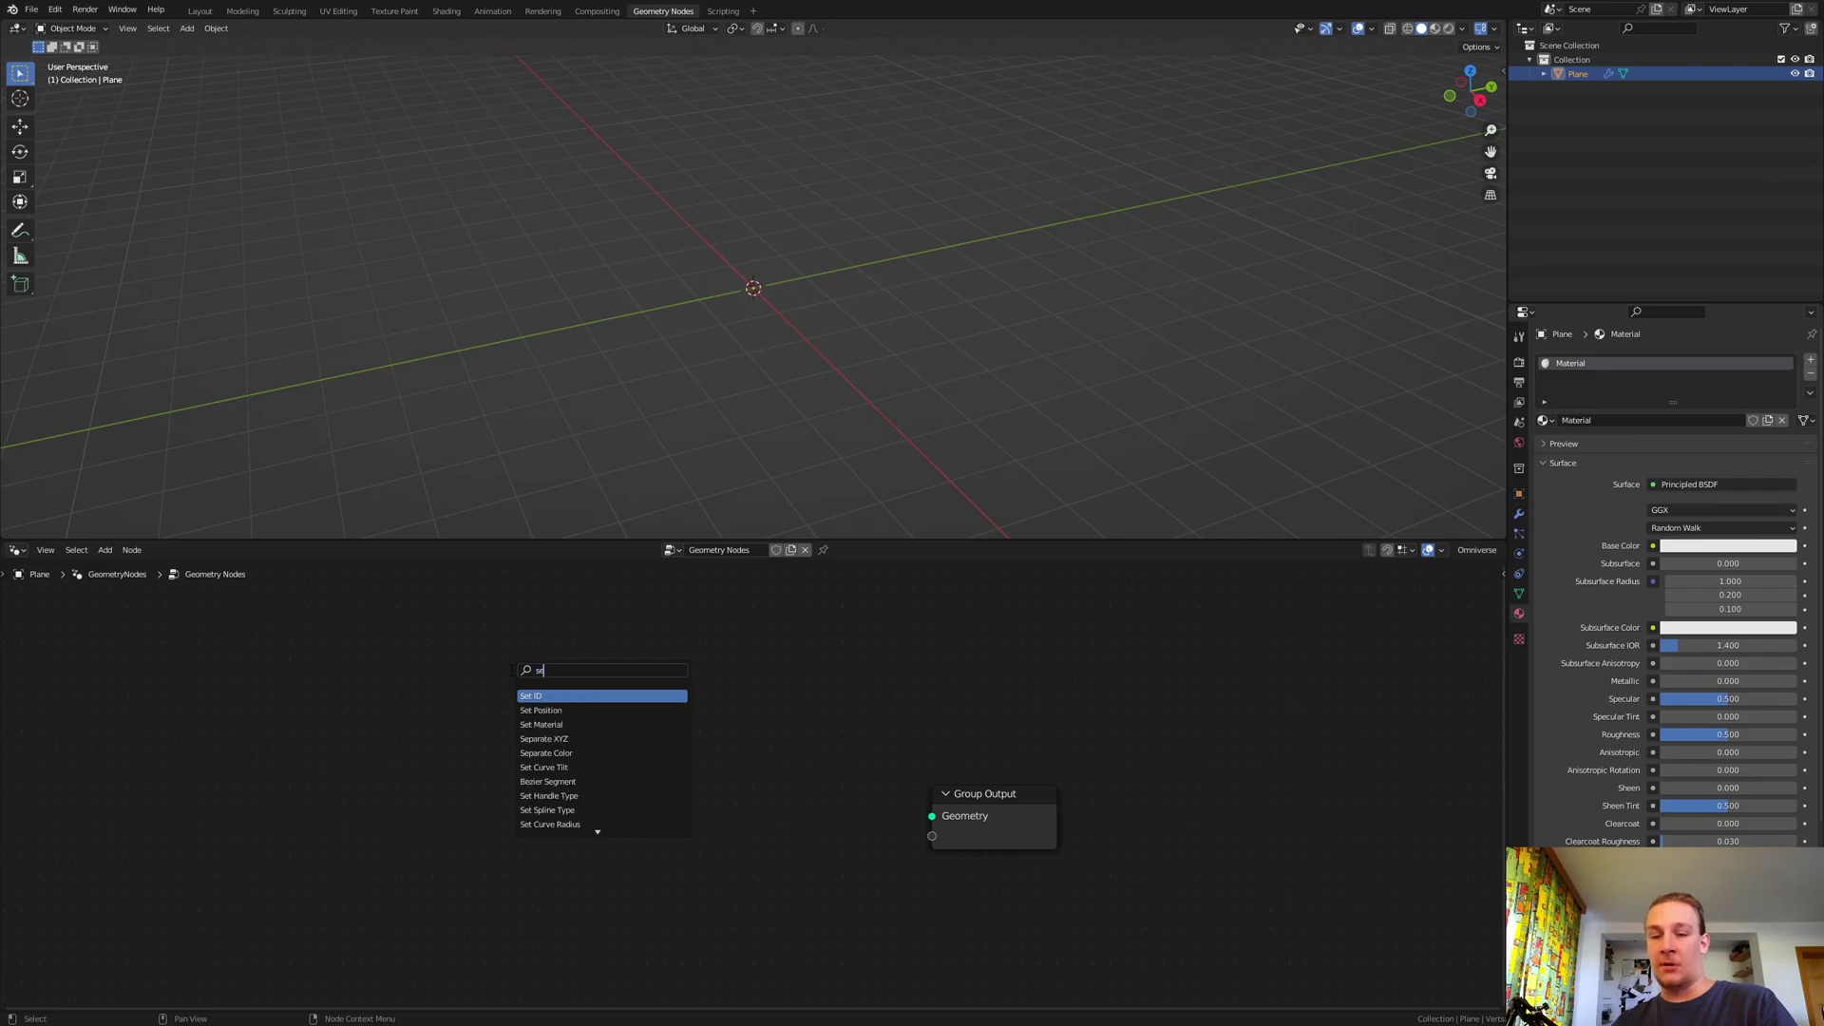
{"action": "type", "text": "t m"}
{"action": "left_click", "coordinate": [574, 696]}
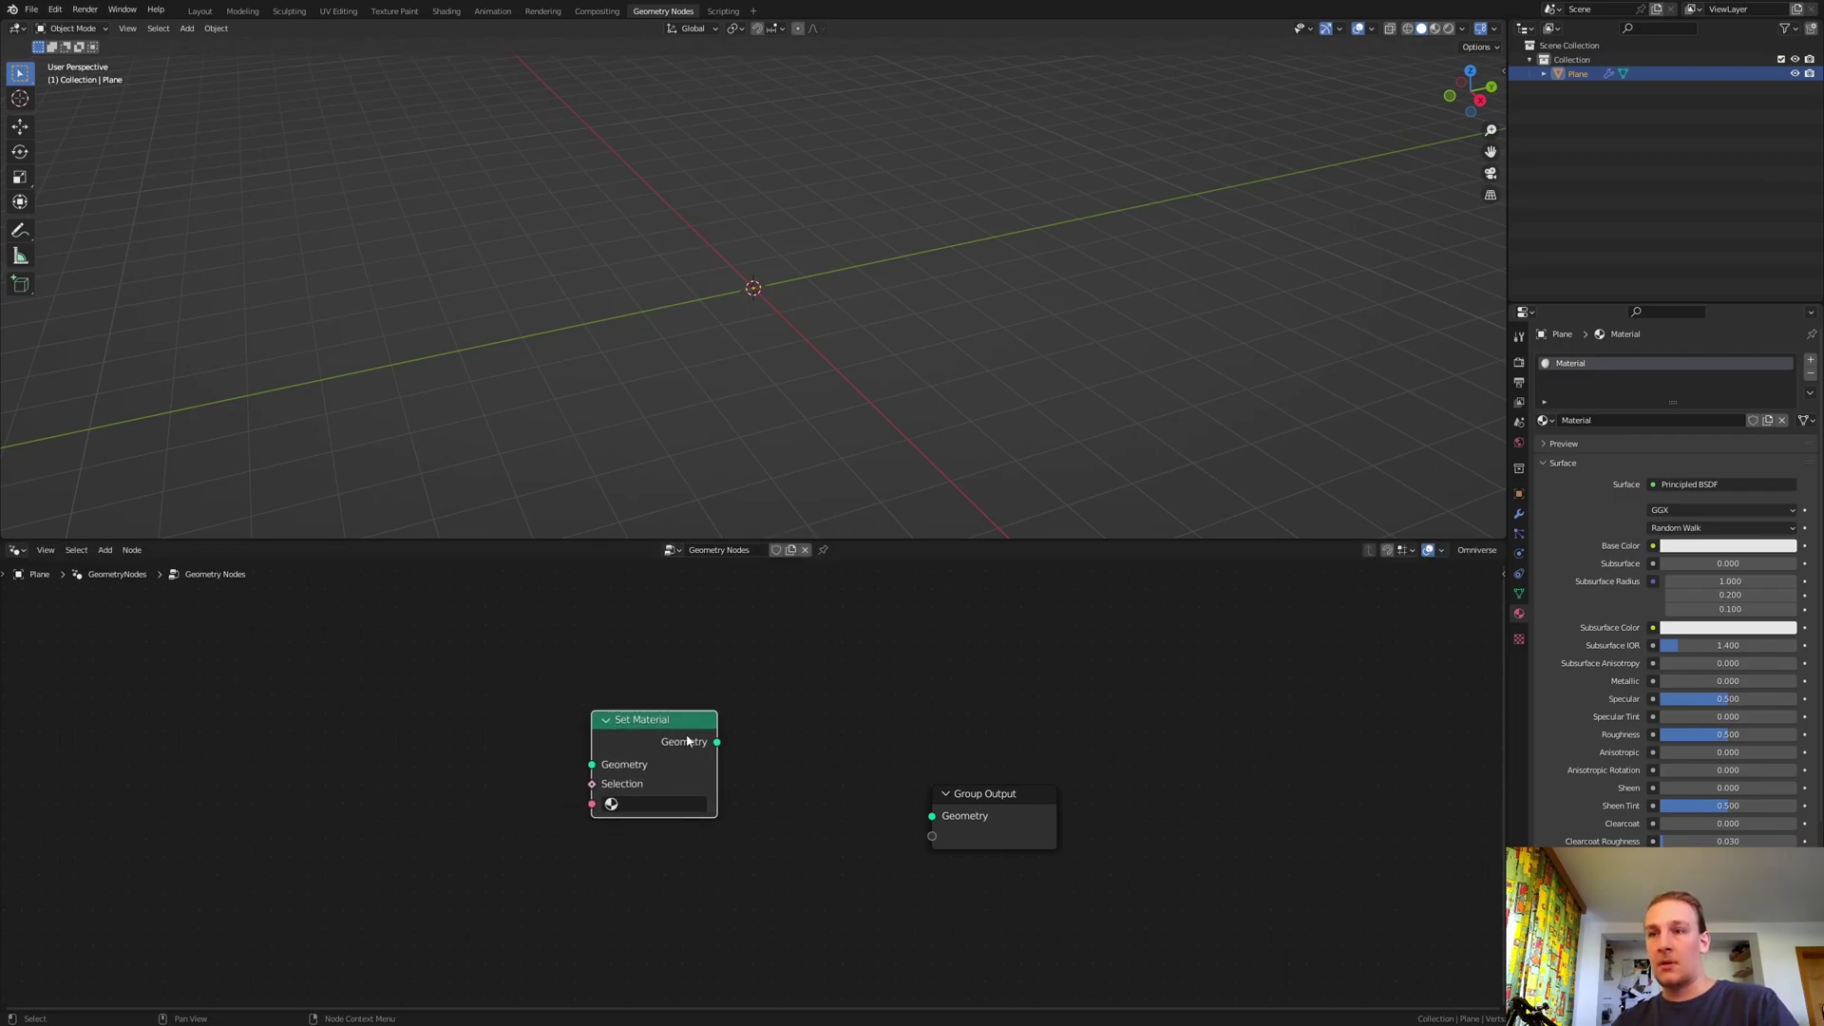
{"action": "left_click_drag", "start_coordinate": [716, 742], "coordinate": [932, 815]}
{"action": "left_click", "coordinate": [656, 805]}
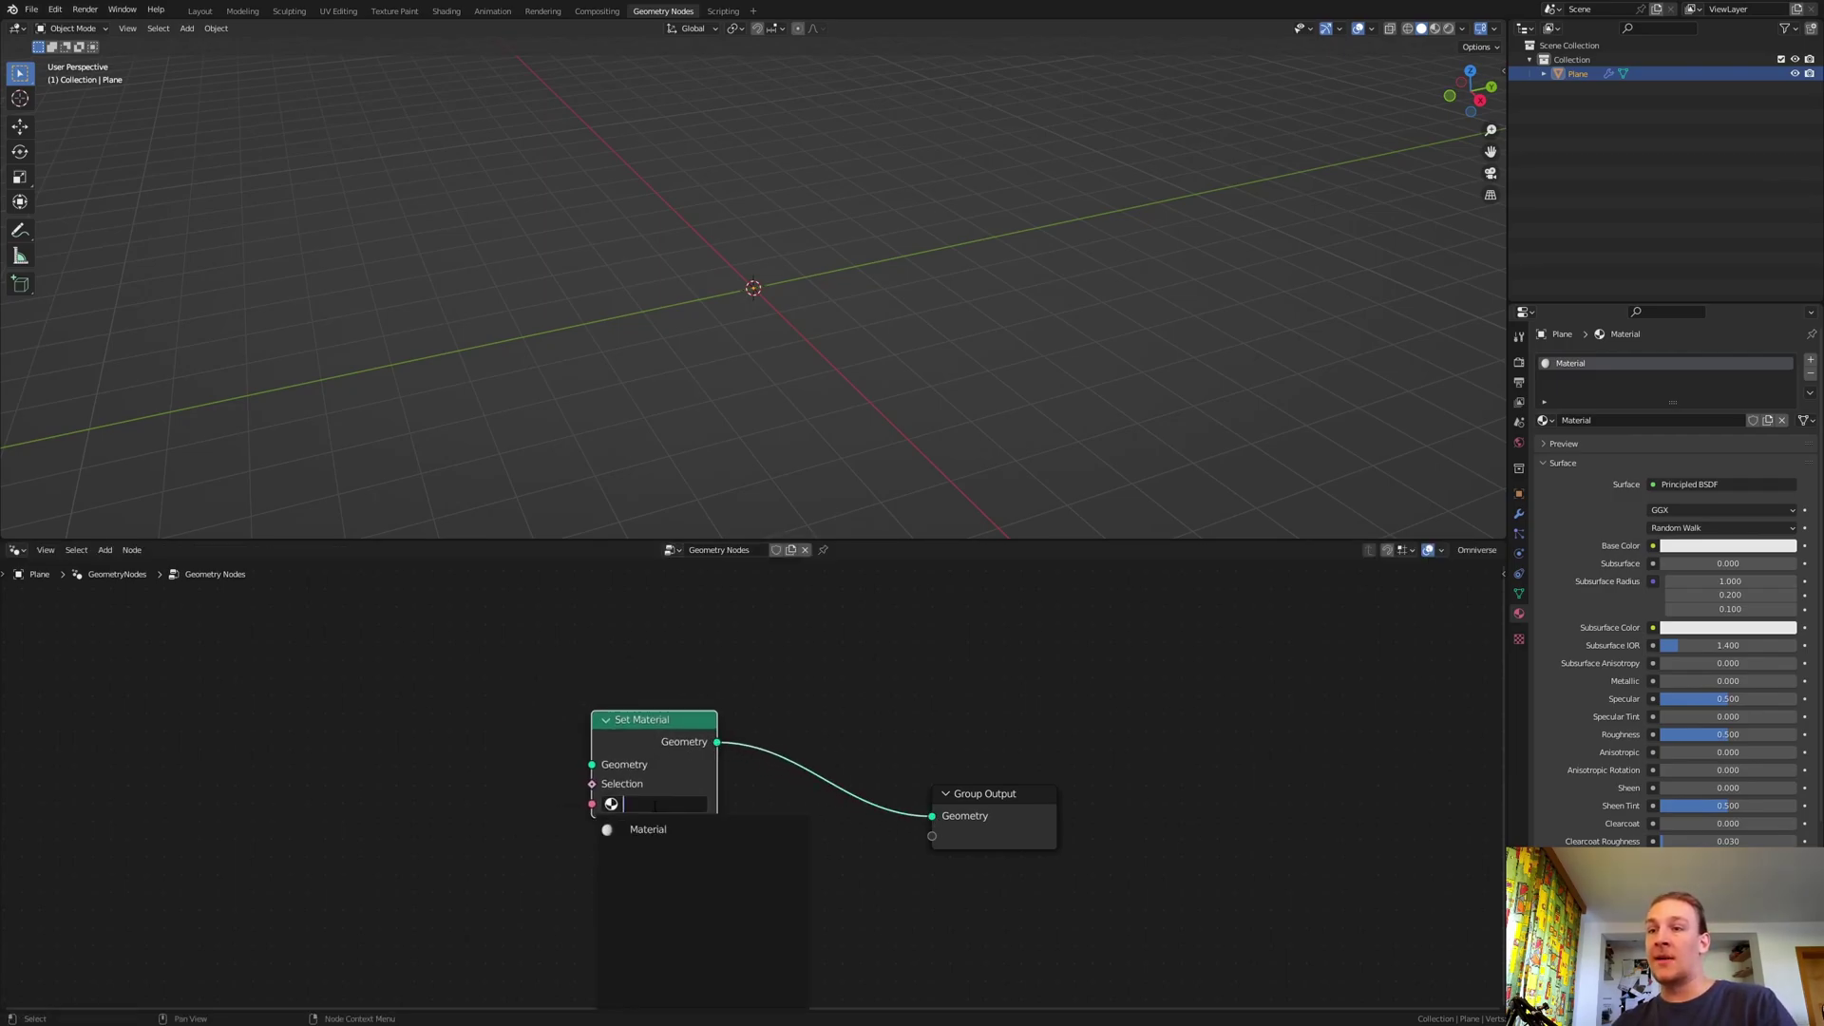
{"action": "left_click", "coordinate": [663, 829]}
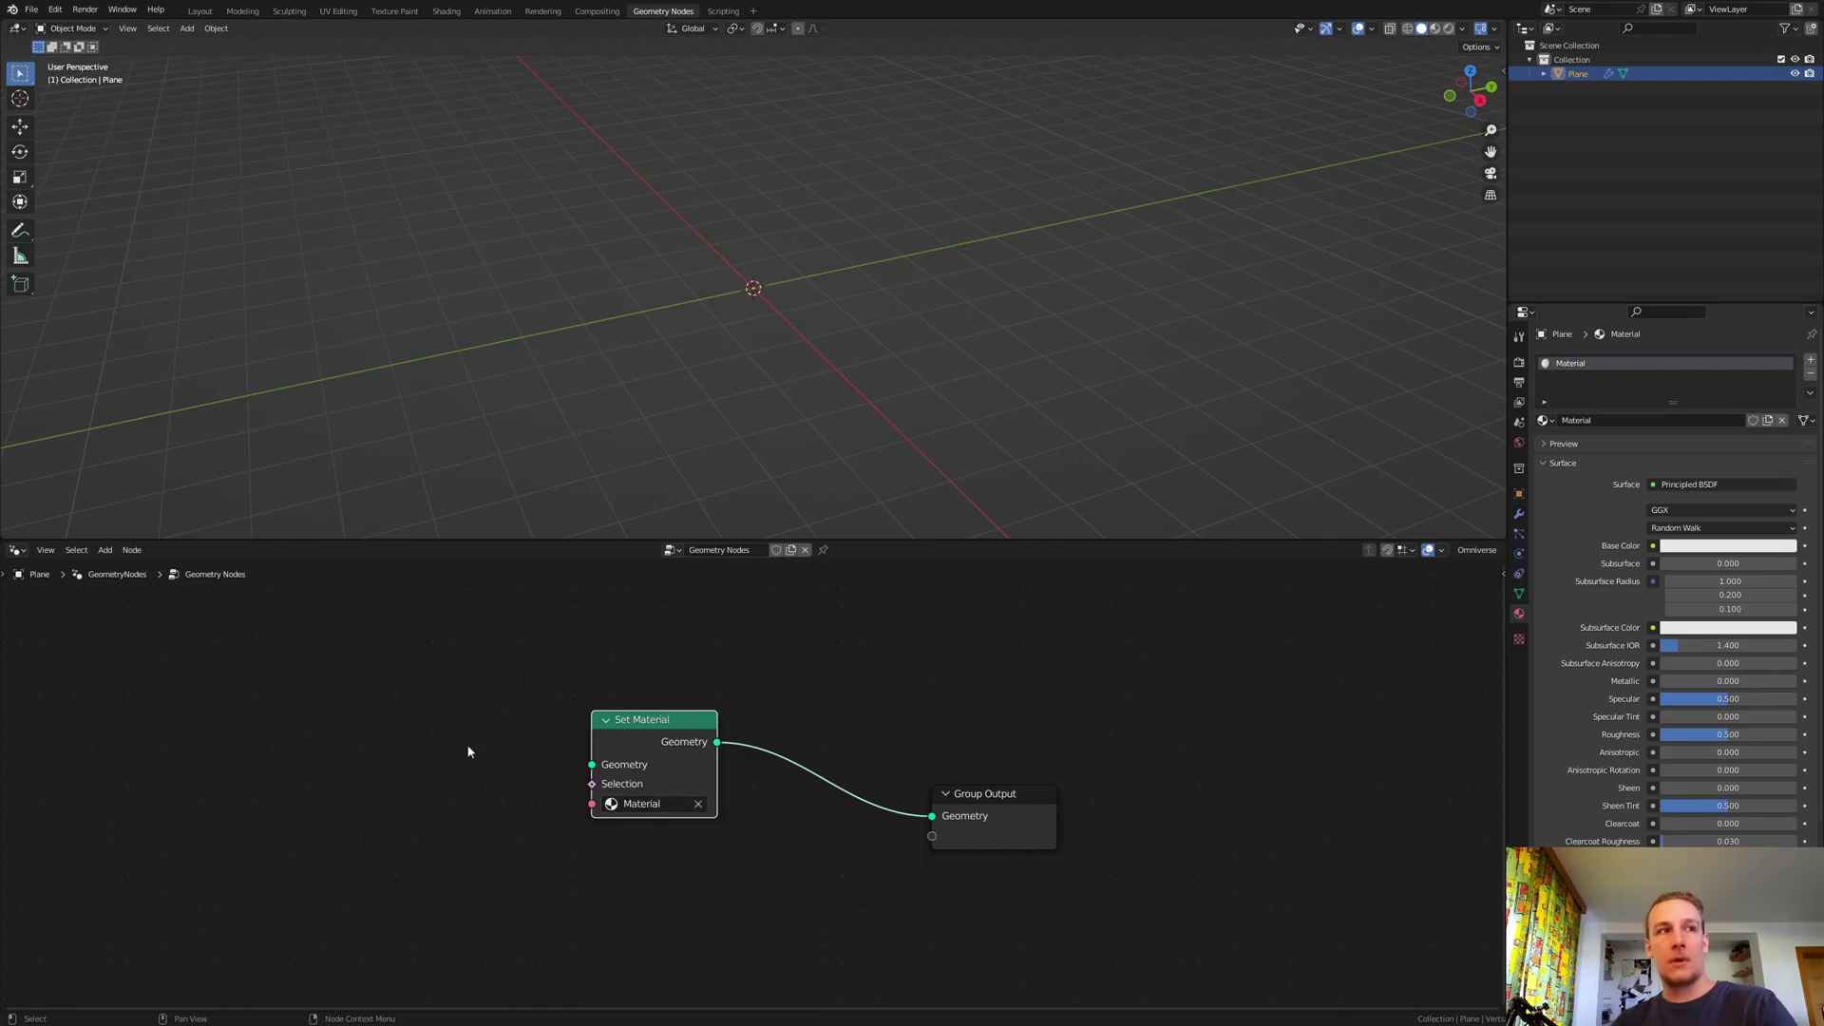
- Add a Volume Cube node feeding Set Material's Geometry input
{"action": "middle_click_drag", "start_coordinate": [468, 751], "coordinate": [652, 733]}
{"action": "key", "text": "shift+a"}
{"action": "left_click", "coordinate": [608, 703]}
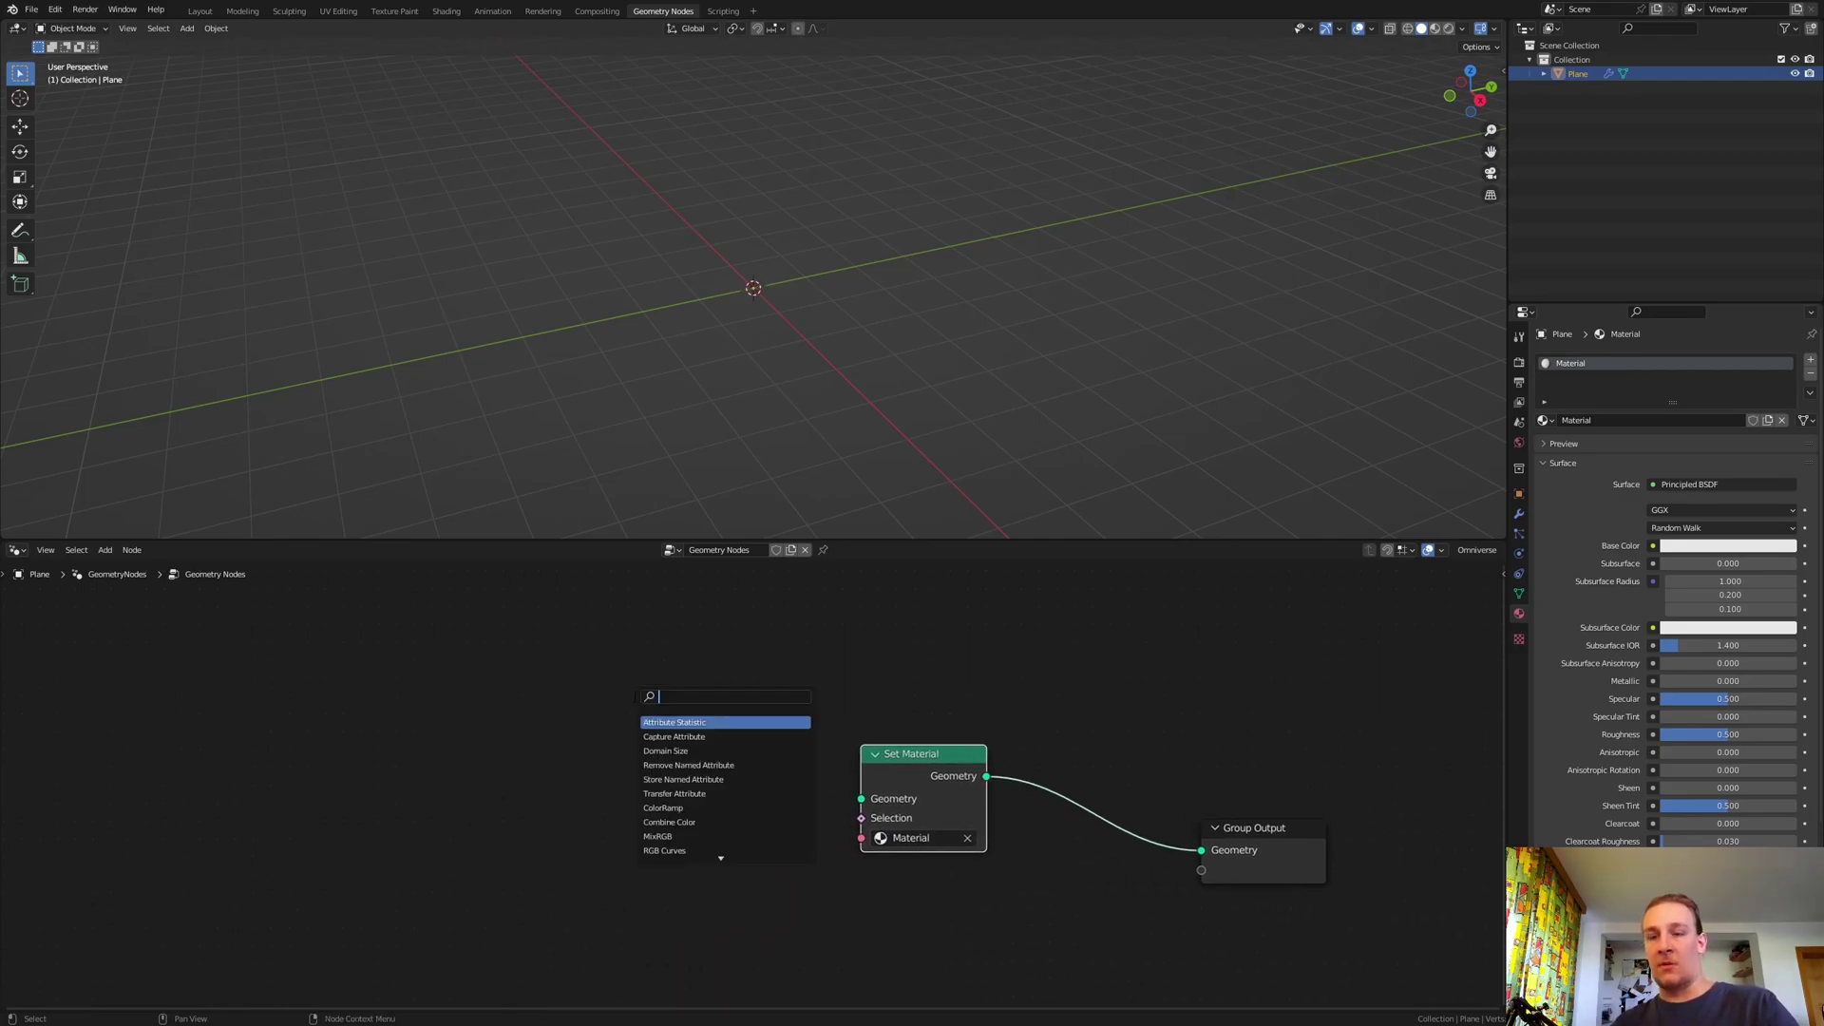
{"action": "type", "text": "volume cube"}
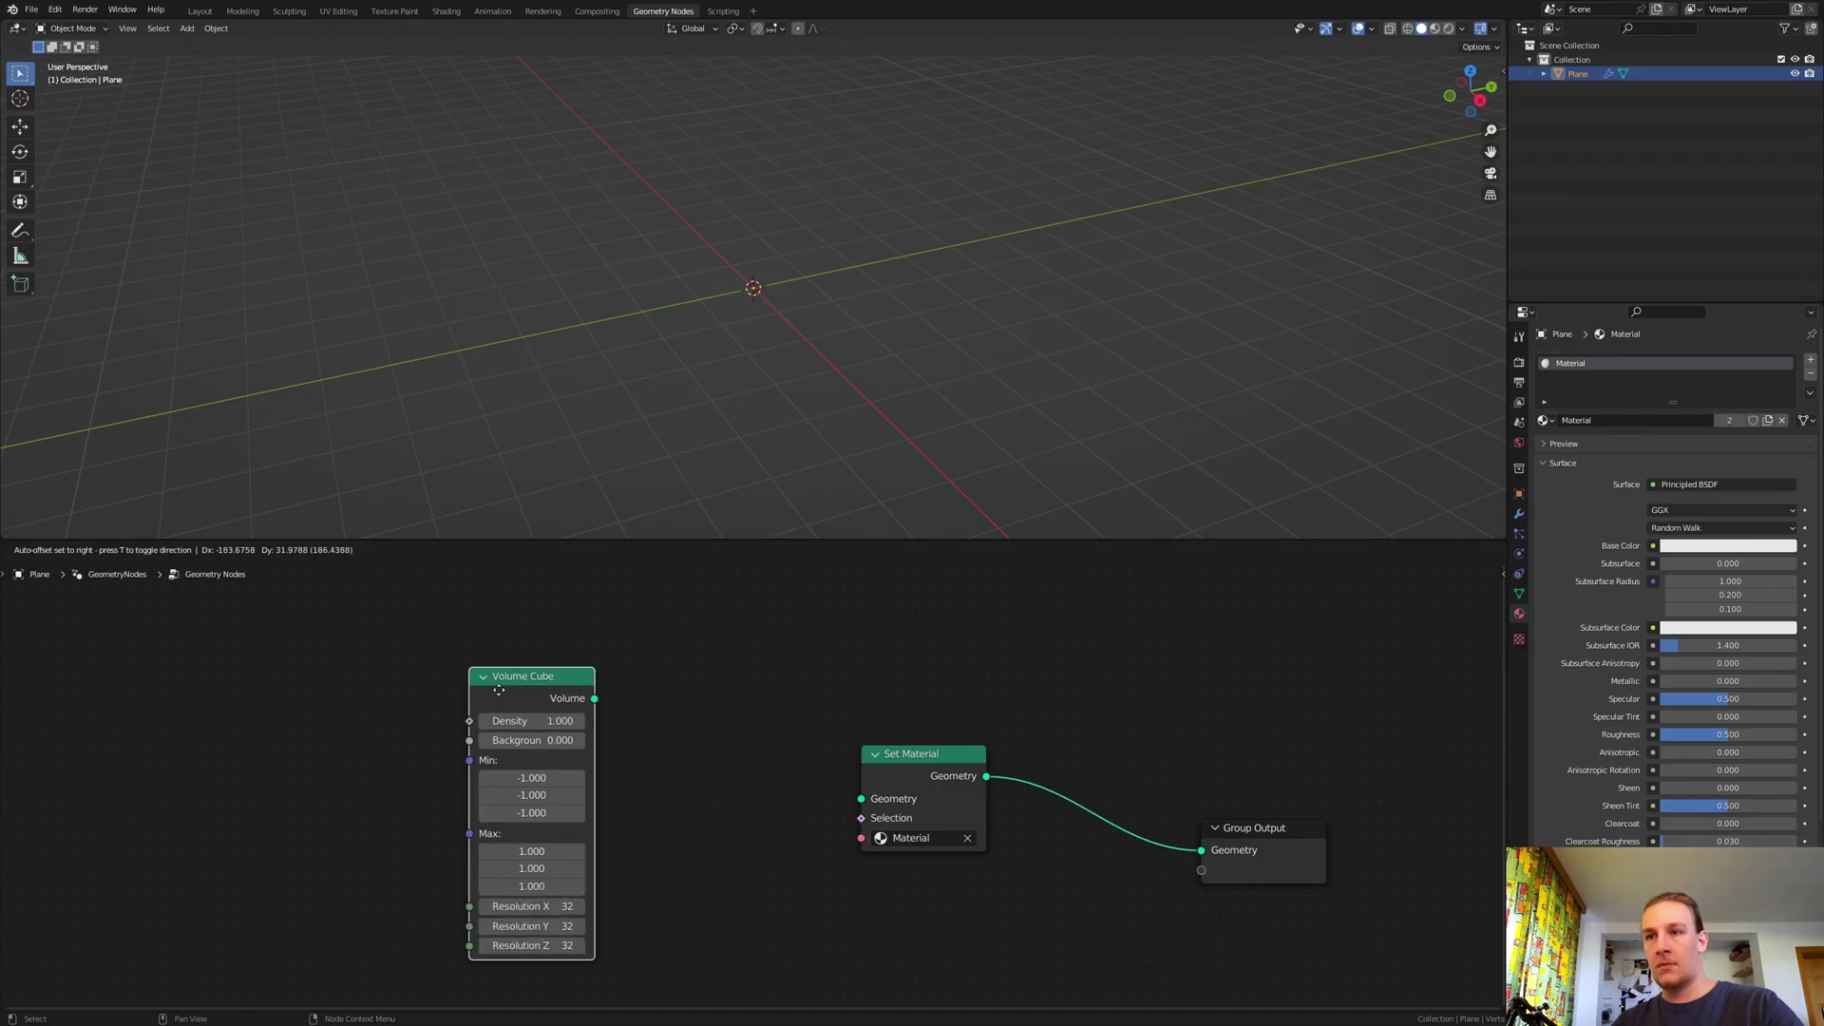
{"action": "key", "text": "Return"}
{"action": "left_click_drag", "start_coordinate": [466, 691], "coordinate": [860, 798]}
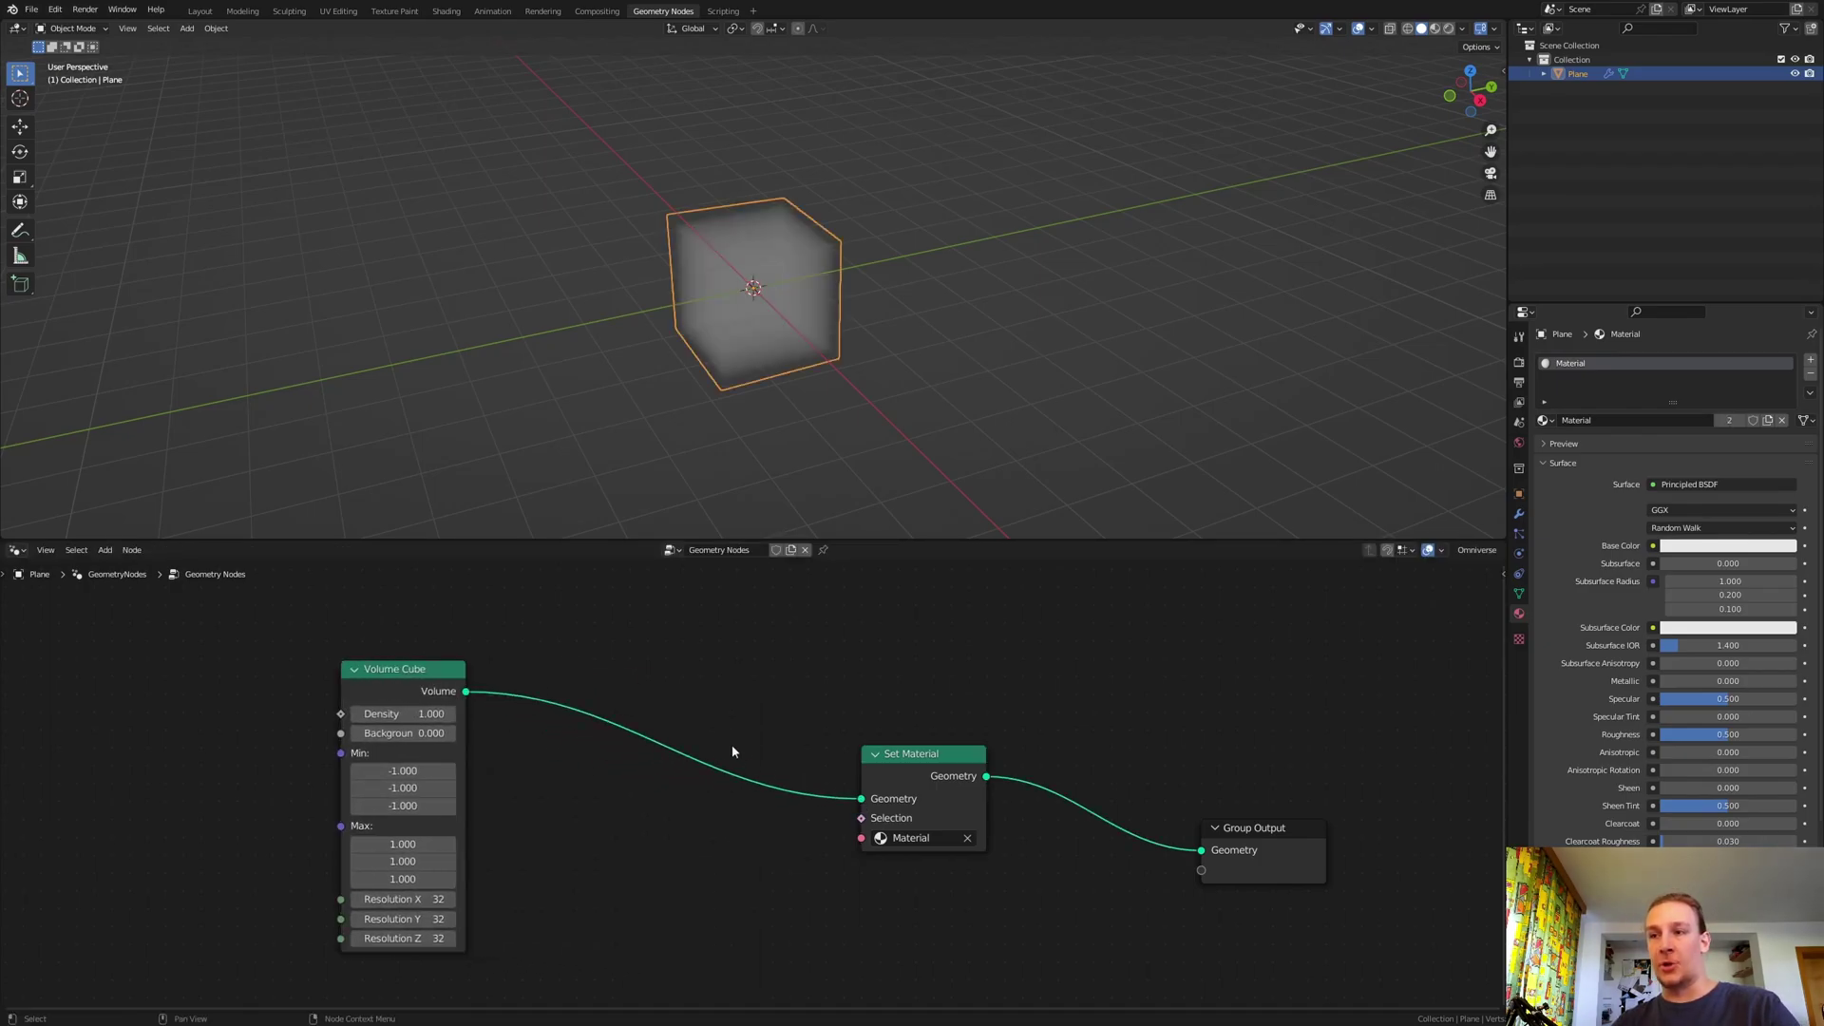
- Insert a Volume to Mesh node after the Volume Cube
{"action": "key", "text": "shift+a"}
{"action": "left_click", "coordinate": [665, 692]}
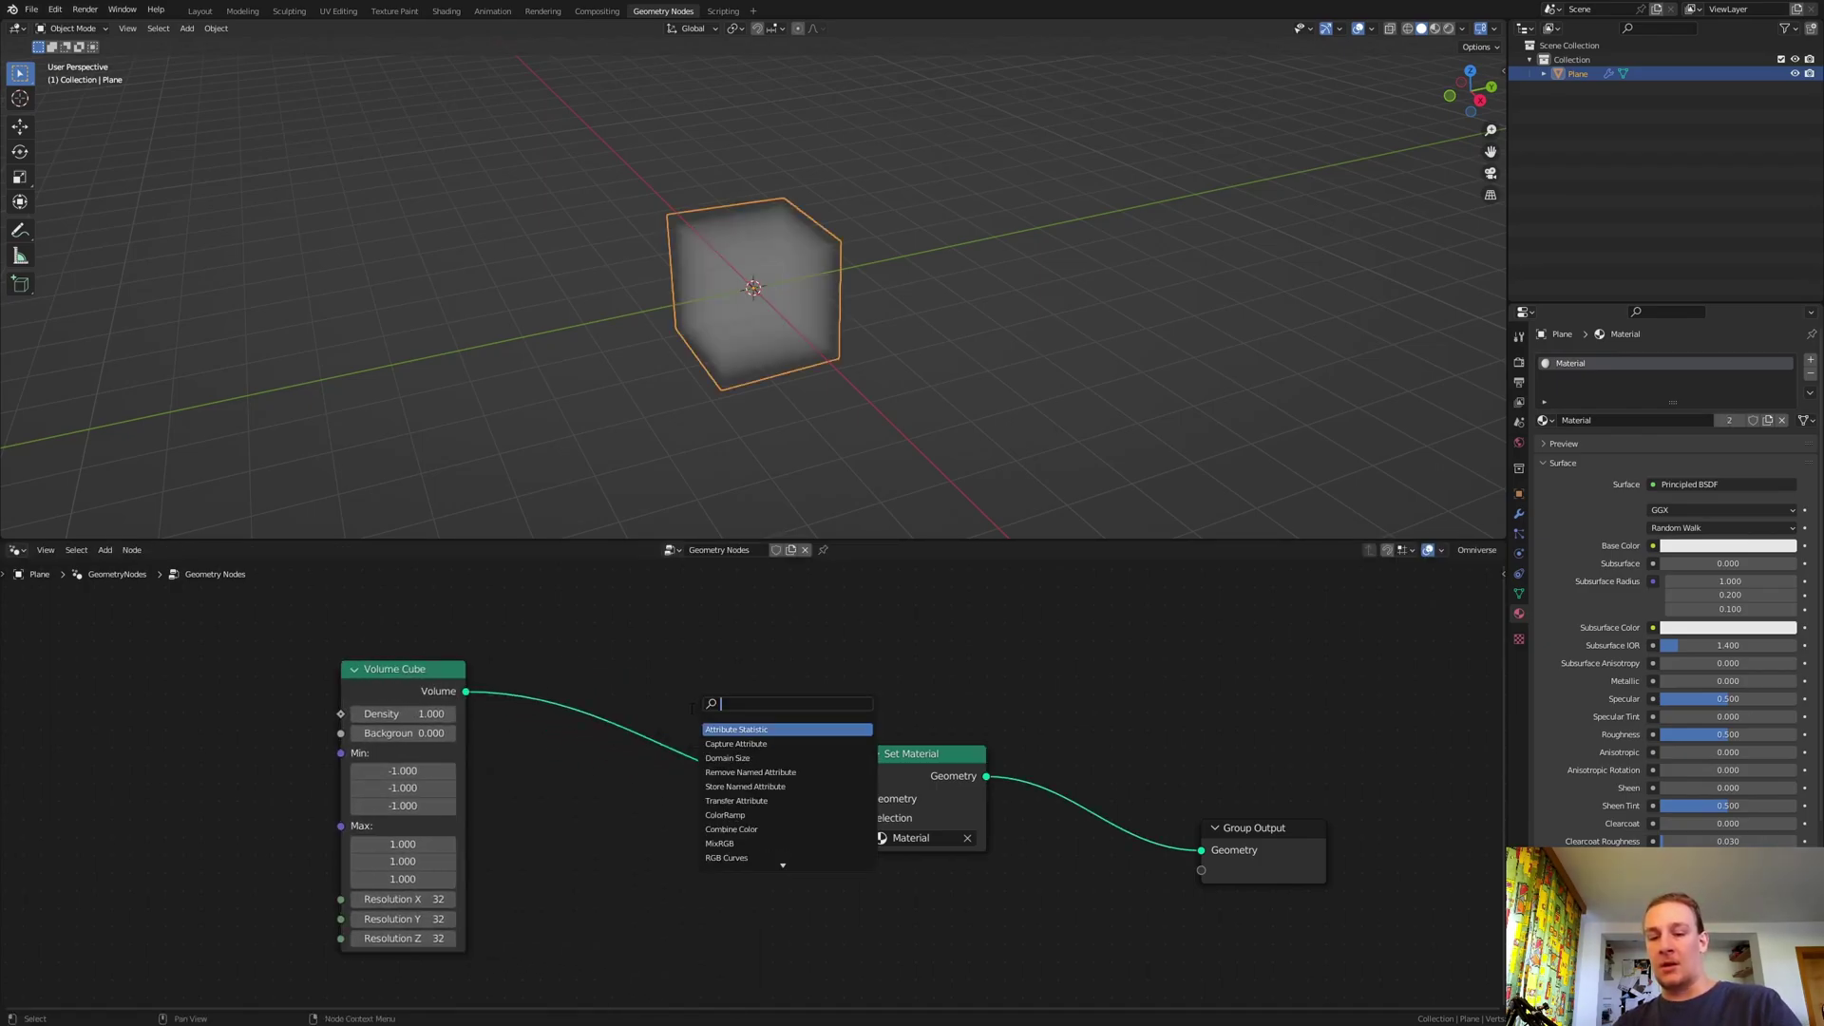
{"action": "type", "text": "volum"}
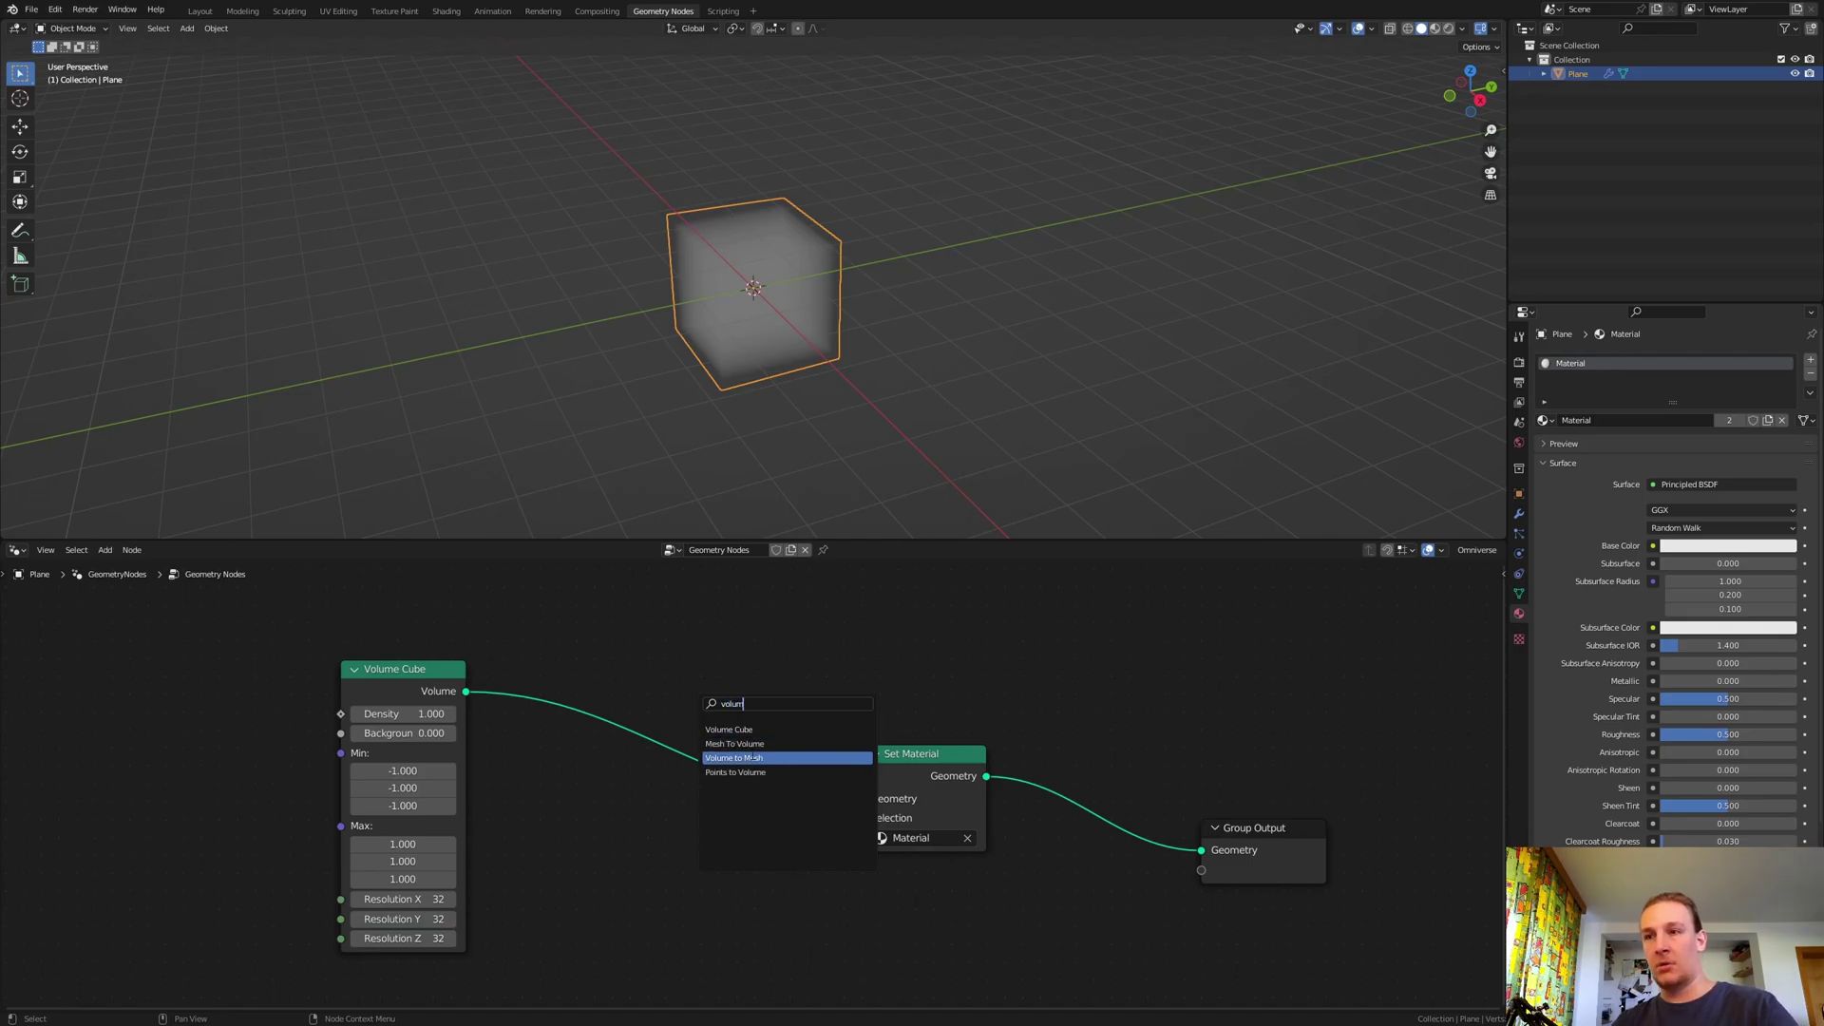
{"action": "left_click", "coordinate": [760, 757]}
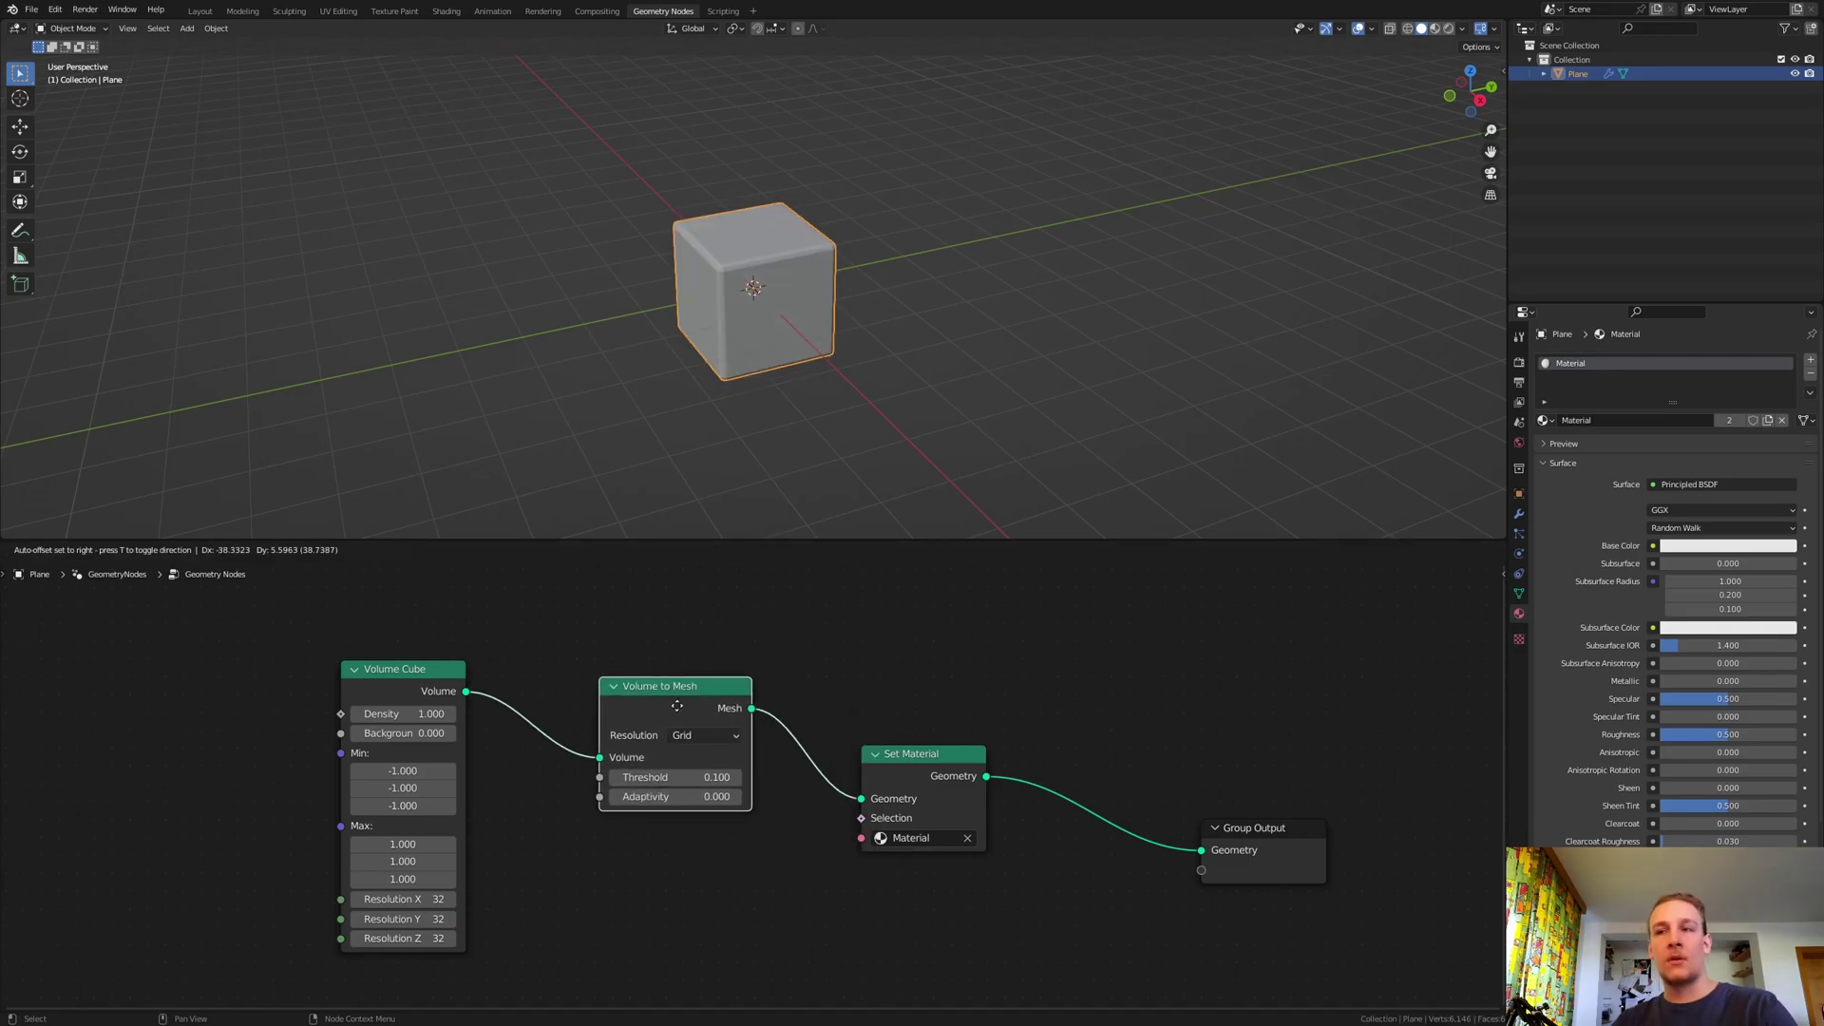
{"action": "left_click", "coordinate": [623, 709]}
- Insert a Set Shade Smooth node before Set Material
{"action": "key", "text": "shift+a"}
{"action": "left_click", "coordinate": [629, 703]}
{"action": "type", "text": "s"}
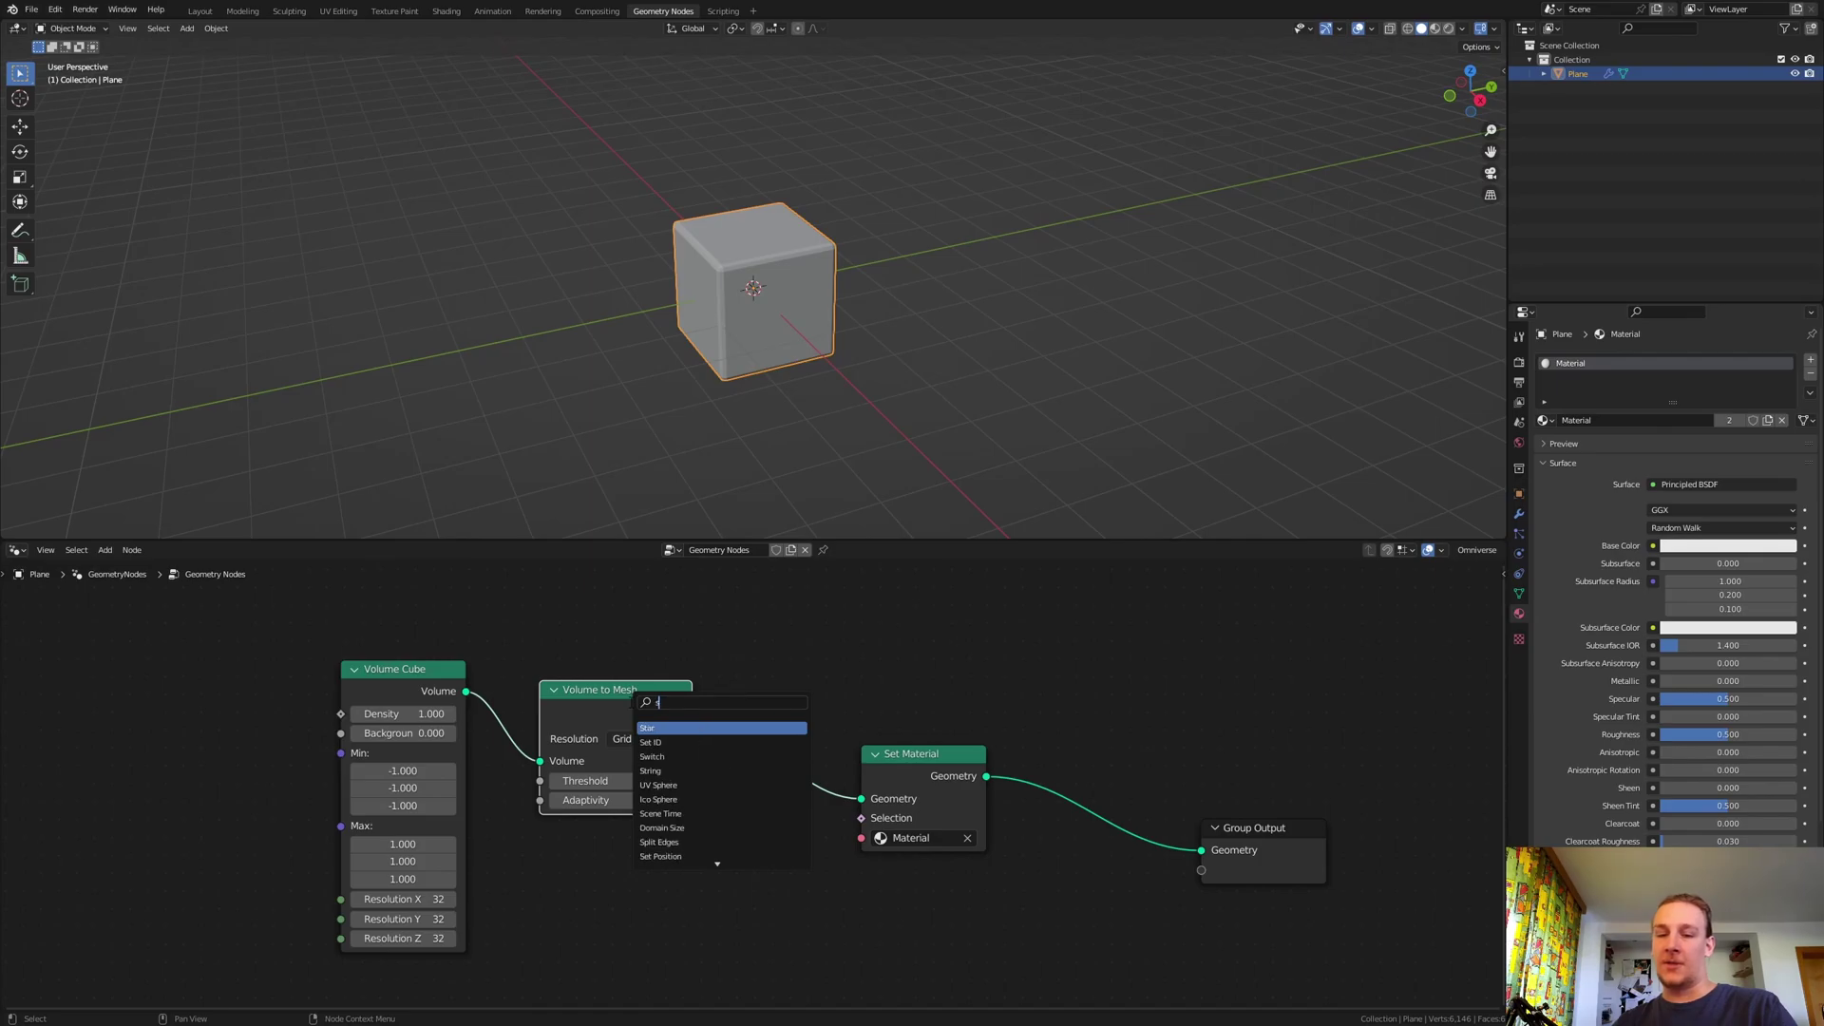
{"action": "type", "text": "et sha"}
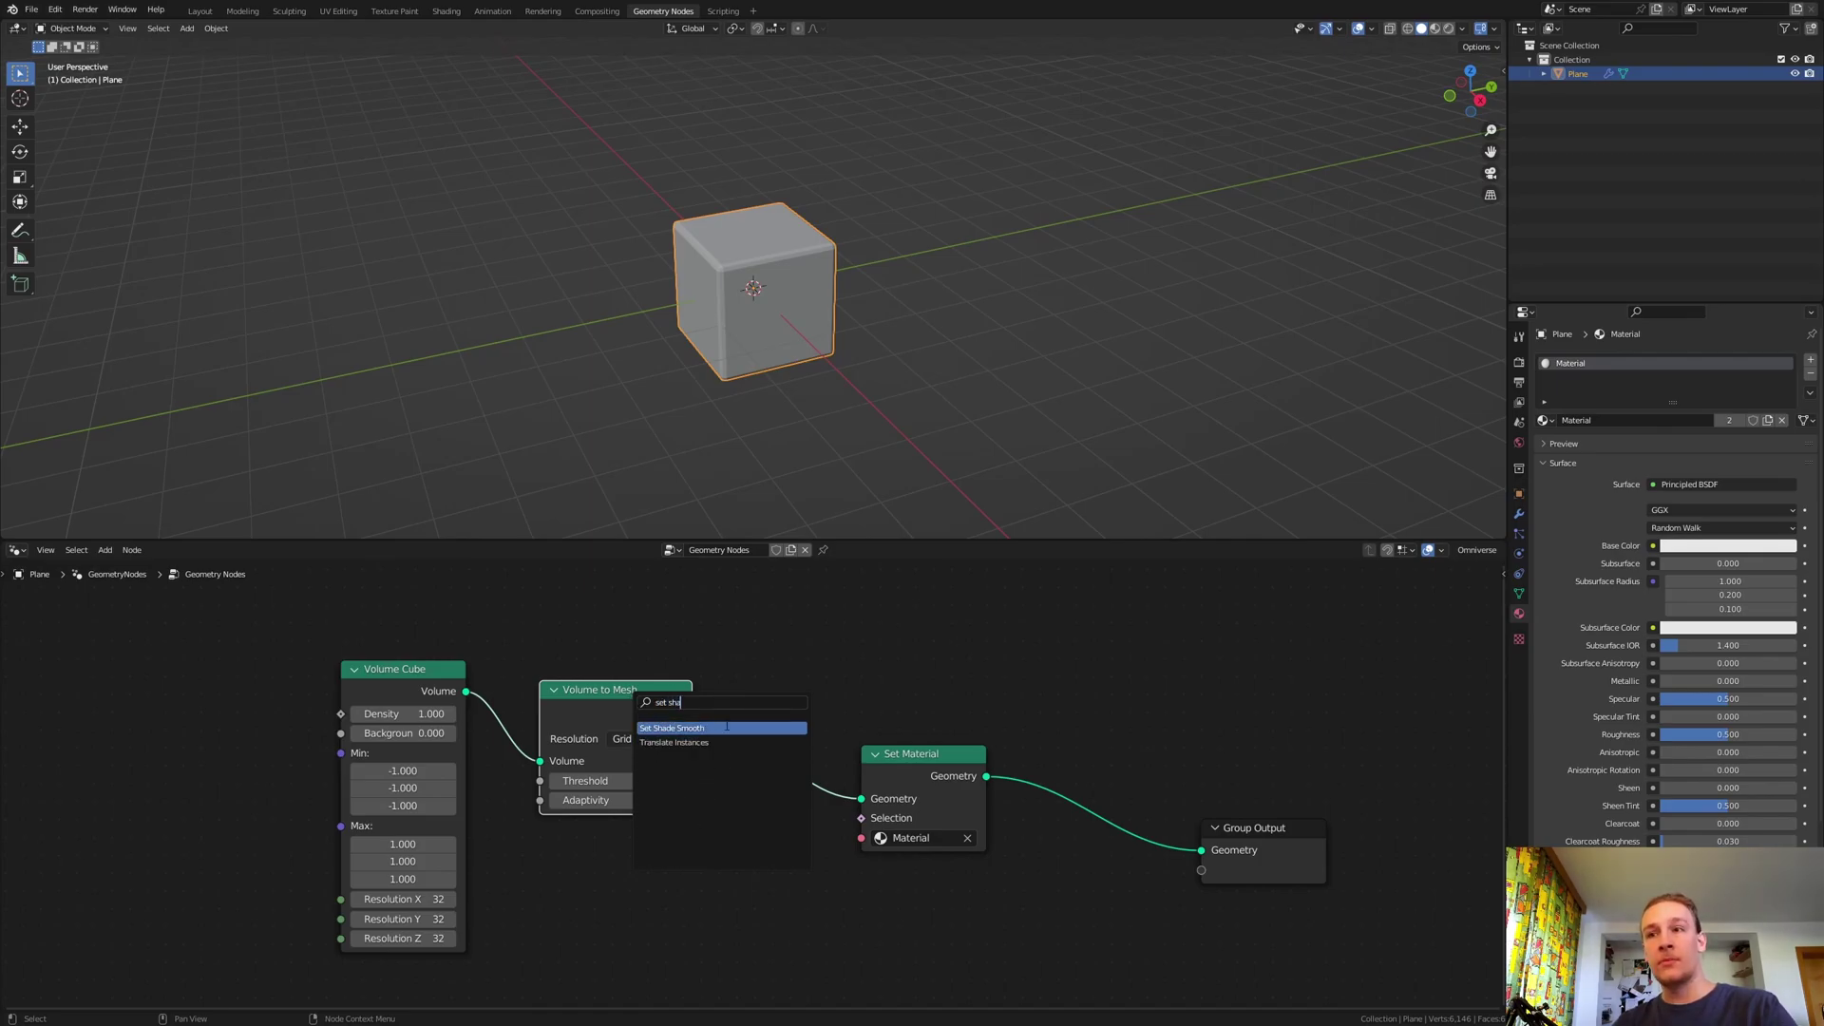
{"action": "left_click", "coordinate": [765, 727]}
{"action": "left_click", "coordinate": [814, 732]}
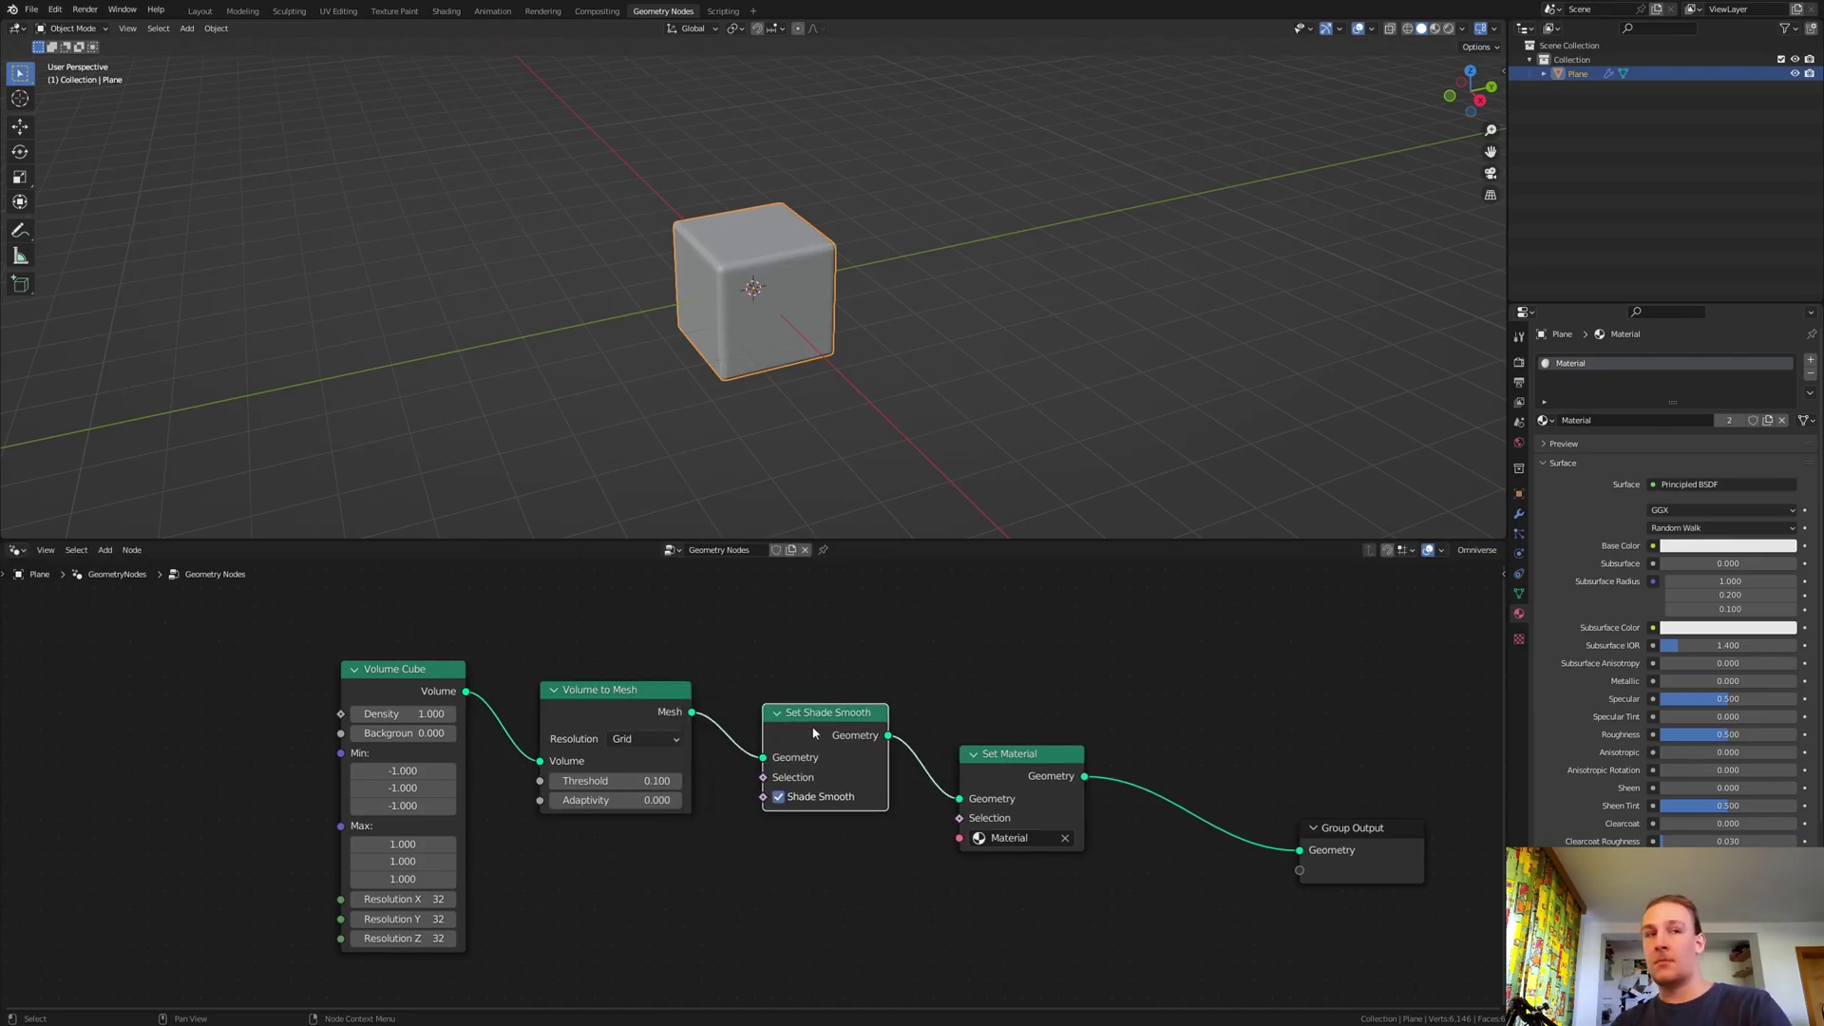
- Insert a Subdivision Surface node before Set Material
{"action": "key", "text": "shift+a"}
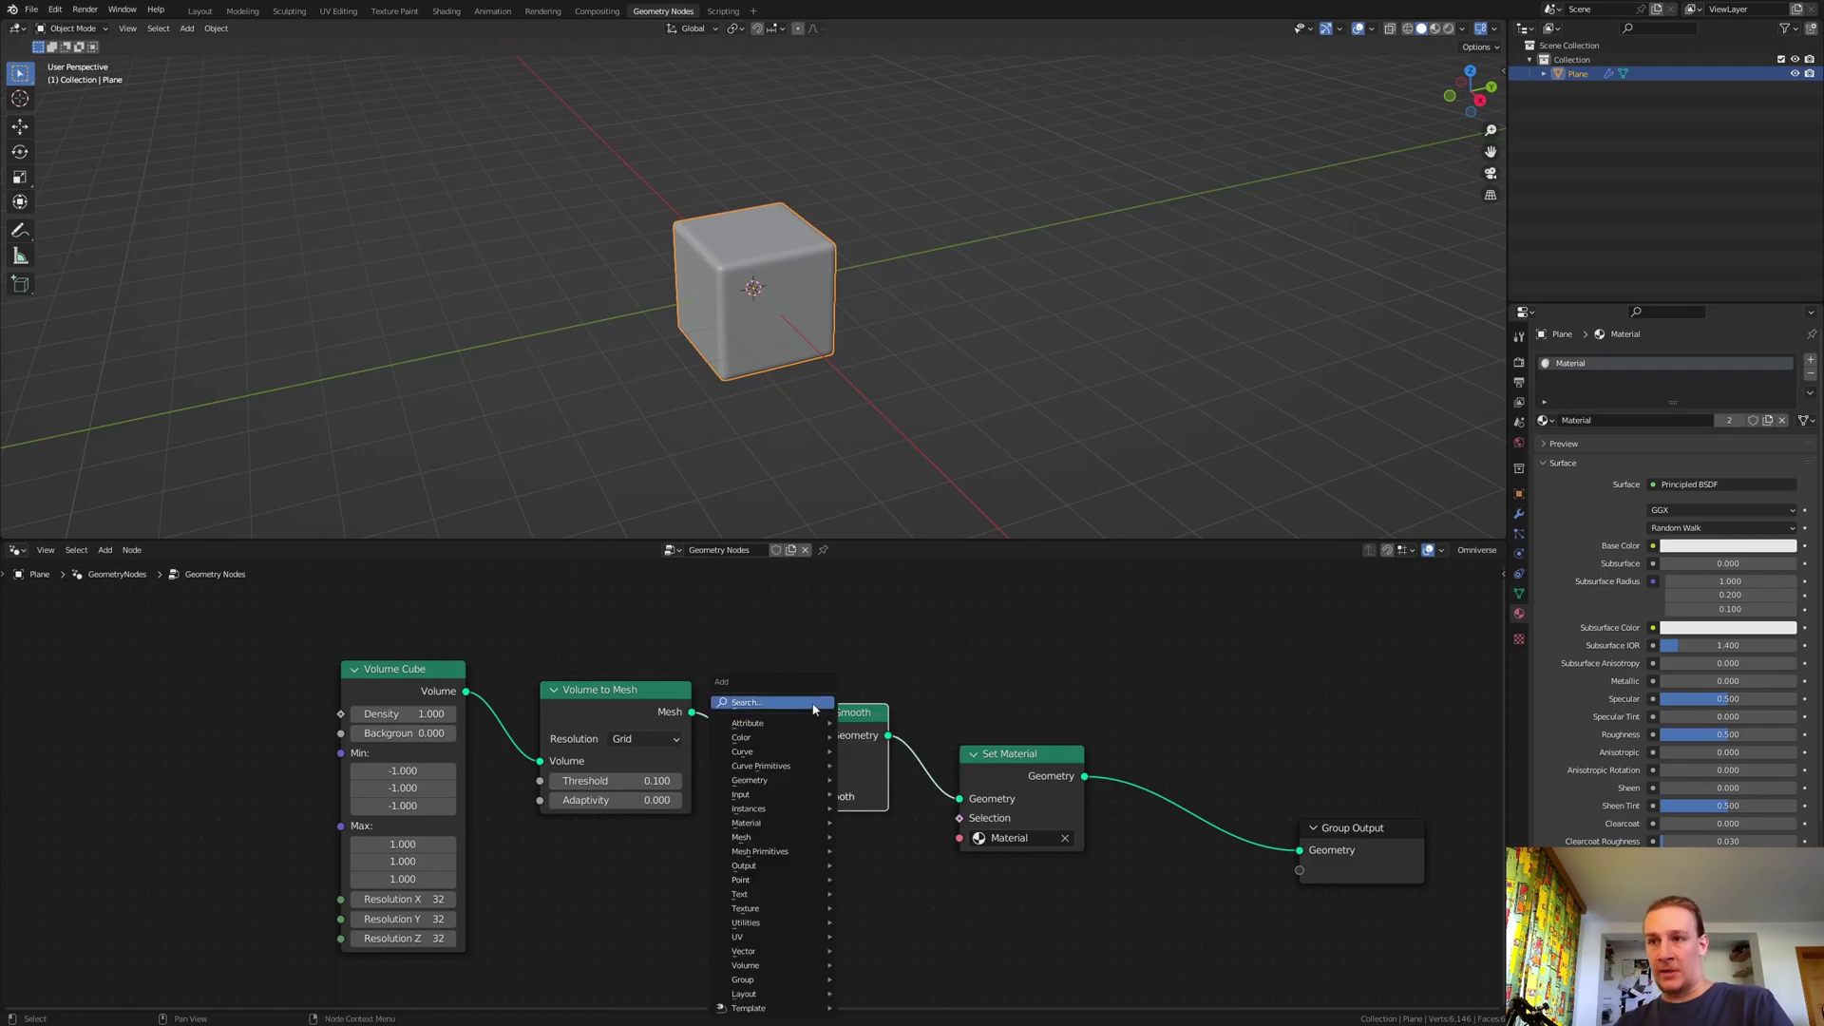
{"action": "left_click", "coordinate": [815, 709]}
{"action": "type", "text": "sub"}
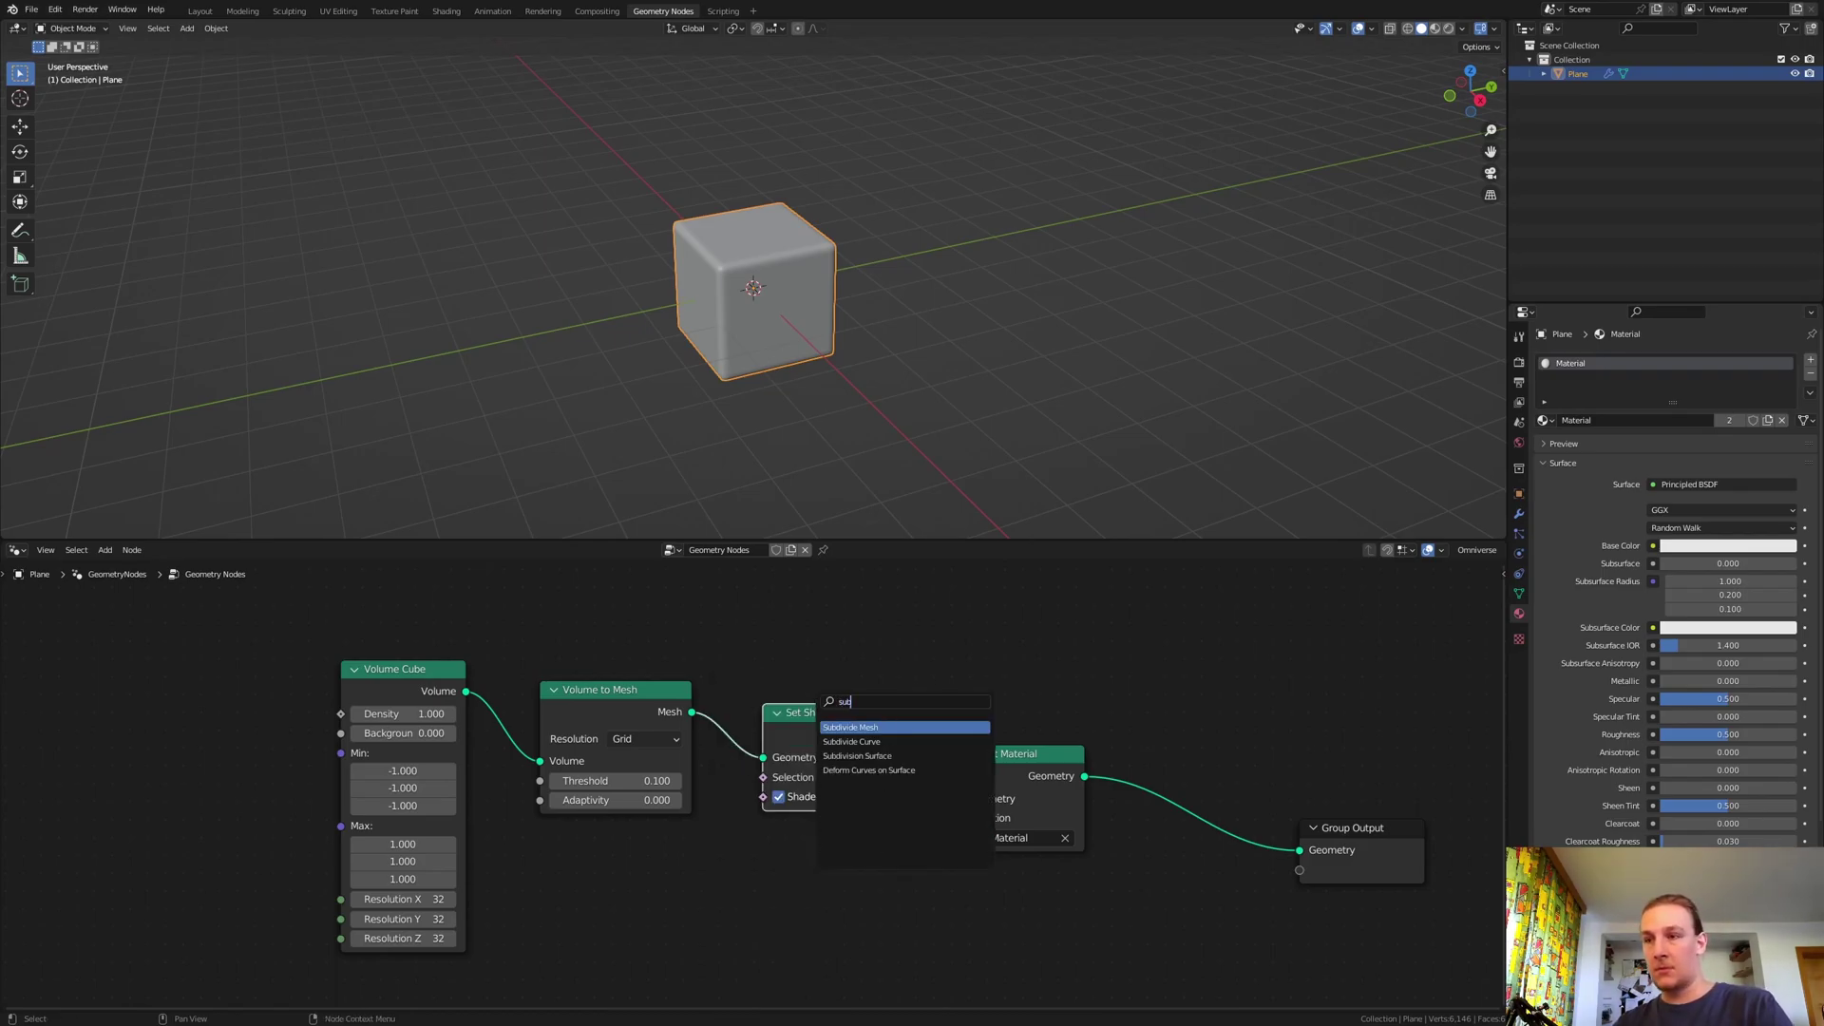
{"action": "left_click", "coordinate": [857, 756]}
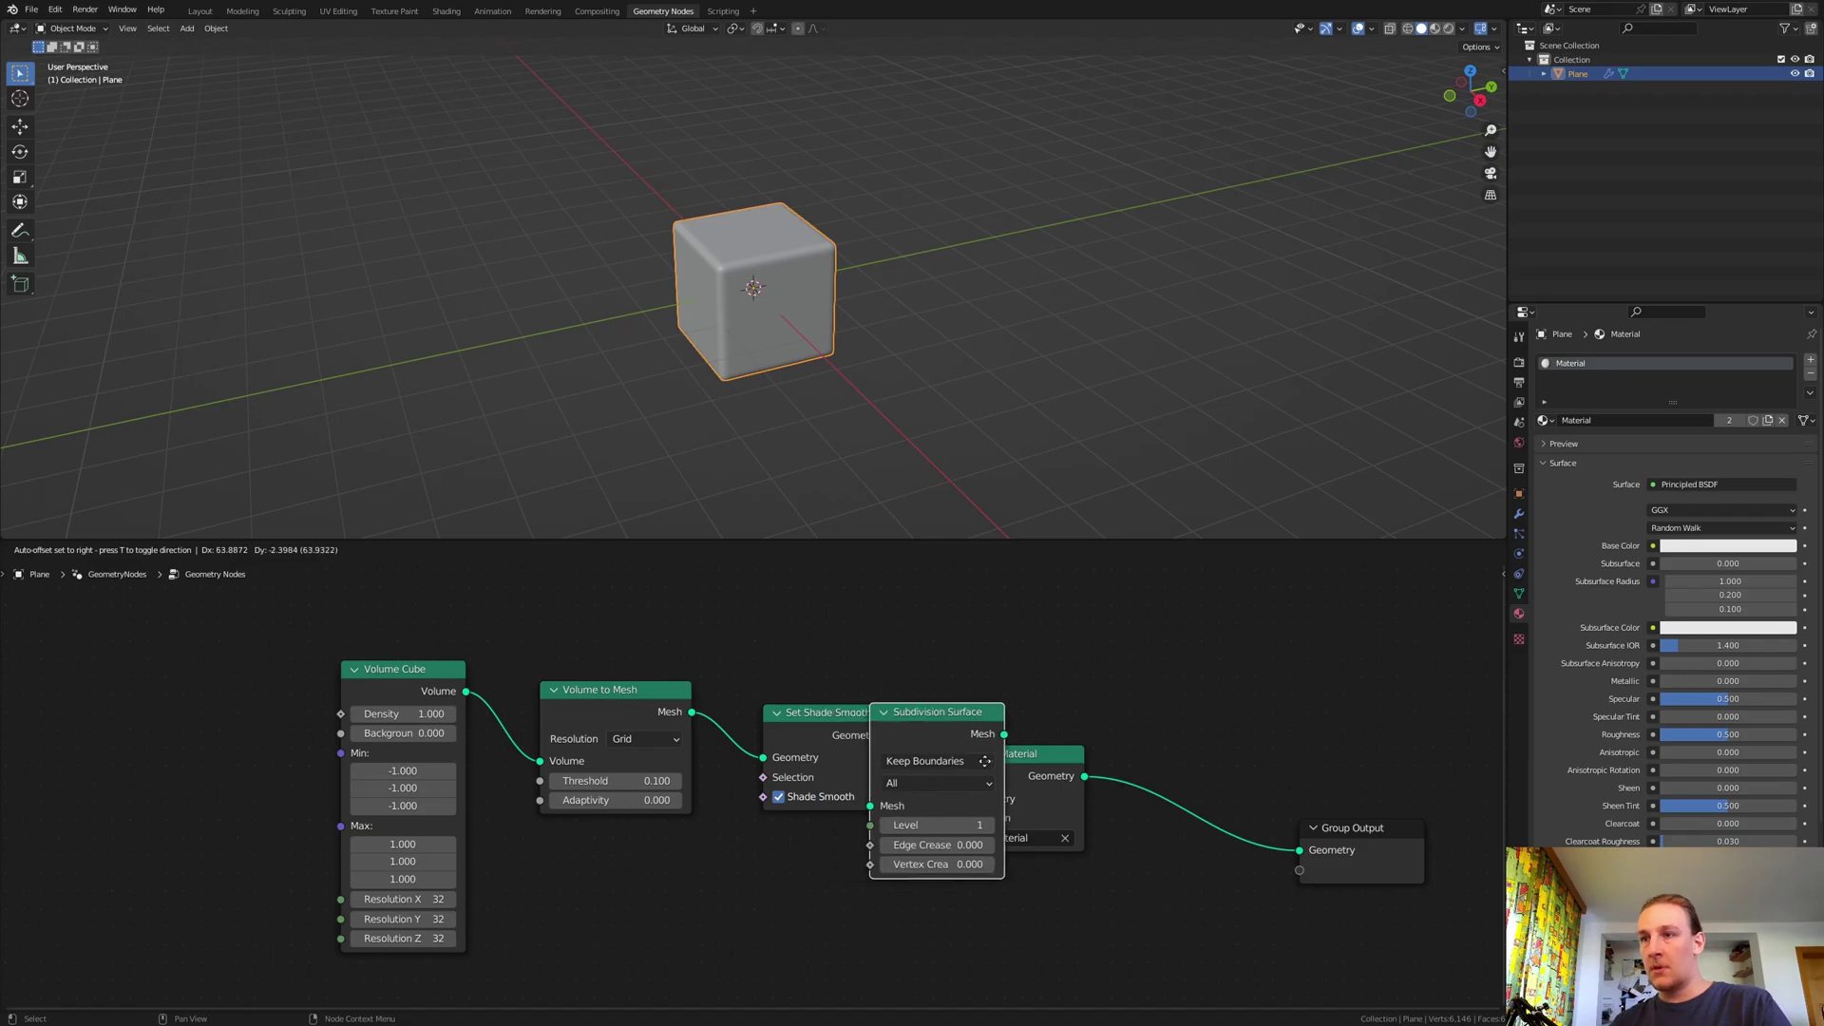
{"action": "left_click", "coordinate": [989, 765]}
- Drive the Volume Cube's Density with a new Gradient Texture
{"action": "middle_click_drag", "start_coordinate": [44, 726], "coordinate": [627, 738]}
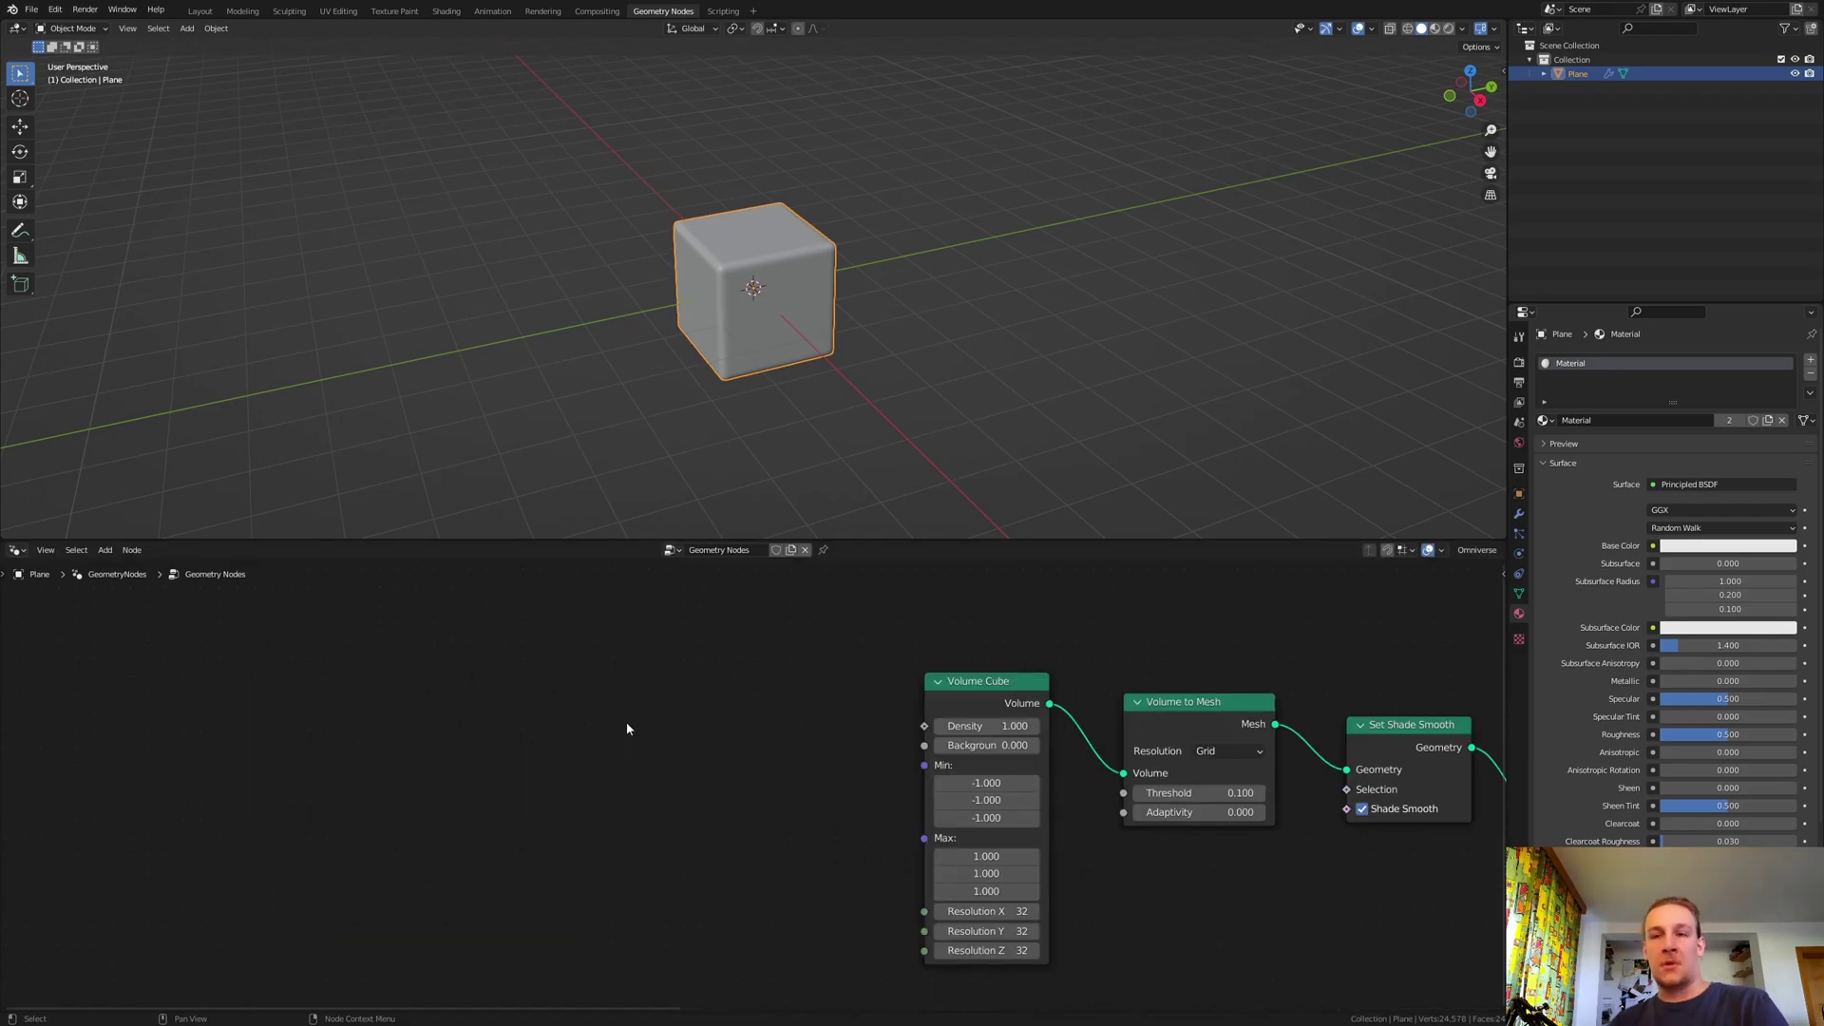
{"action": "key", "text": "shift+a"}
{"action": "type", "text": "gra"}
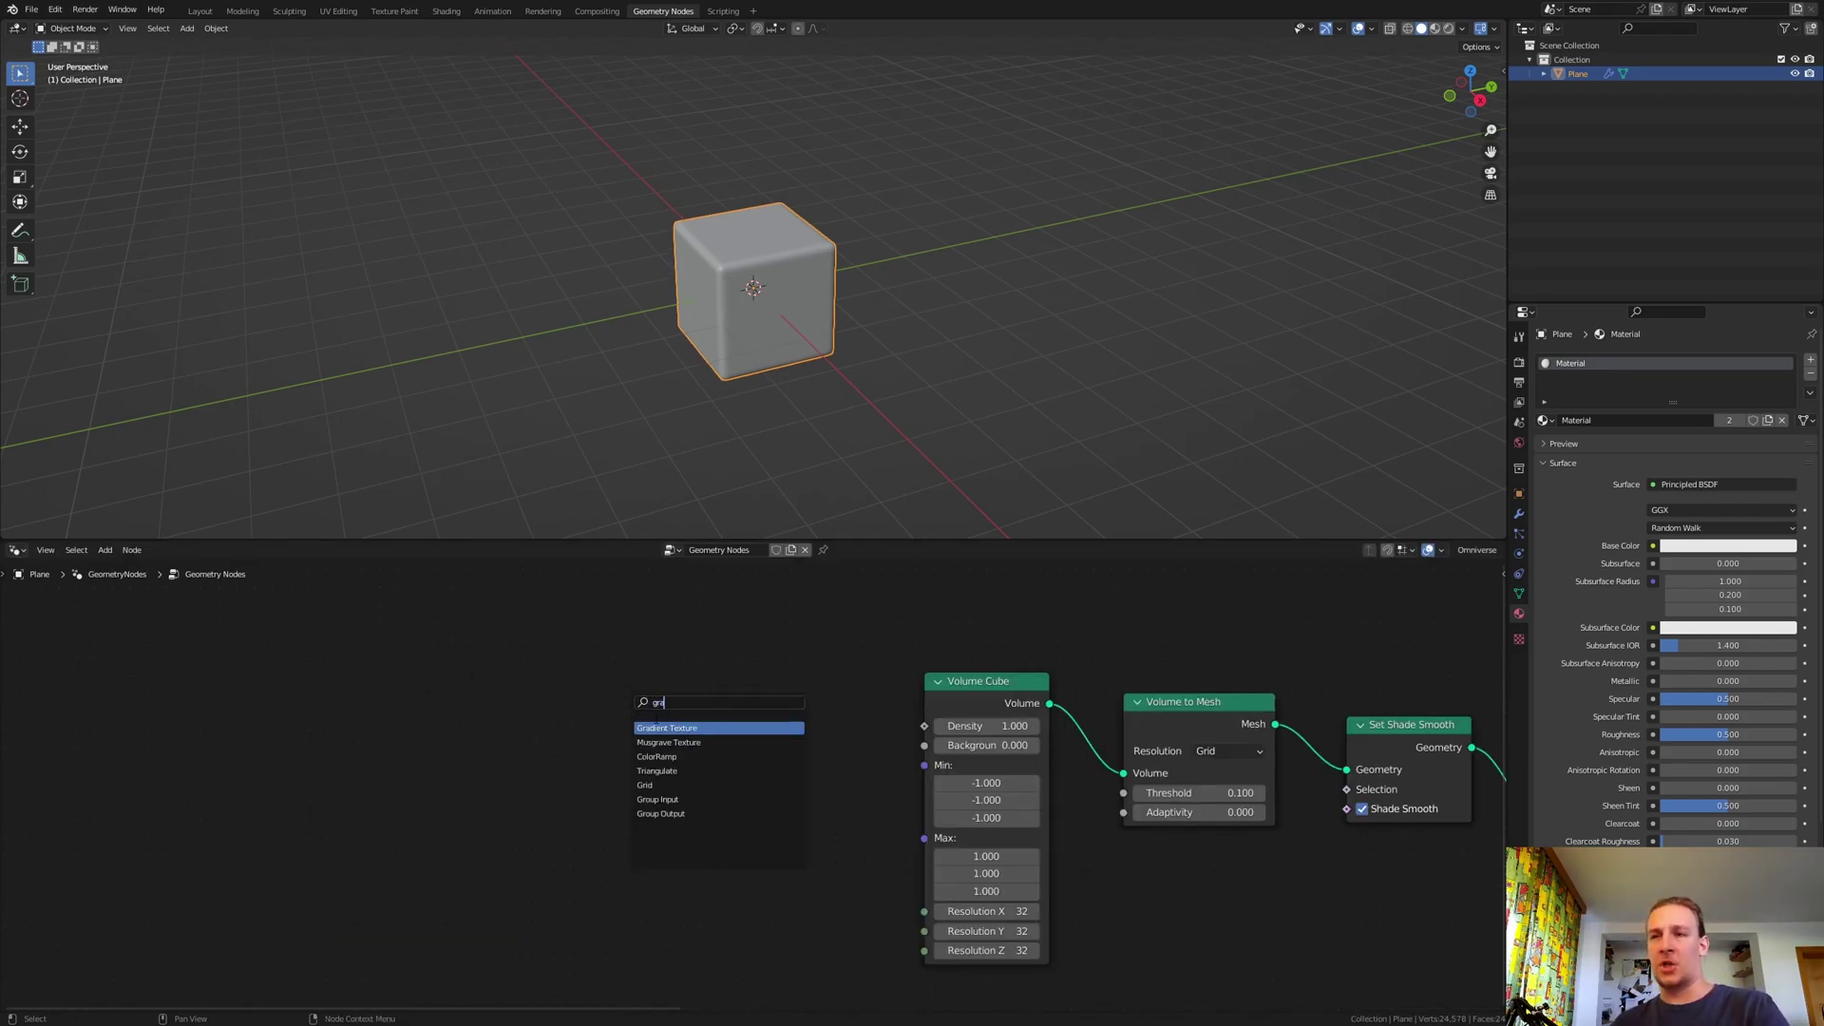
{"action": "left_click", "coordinate": [688, 727]}
{"action": "left_click", "coordinate": [665, 707]}
{"action": "left_click_drag", "start_coordinate": [703, 713], "coordinate": [524, 713]}
- Insert a Mix node between gradient and density, with the gradient Color on Fac
{"action": "key", "text": "shift+a"}
{"action": "left_click", "coordinate": [419, 679]}
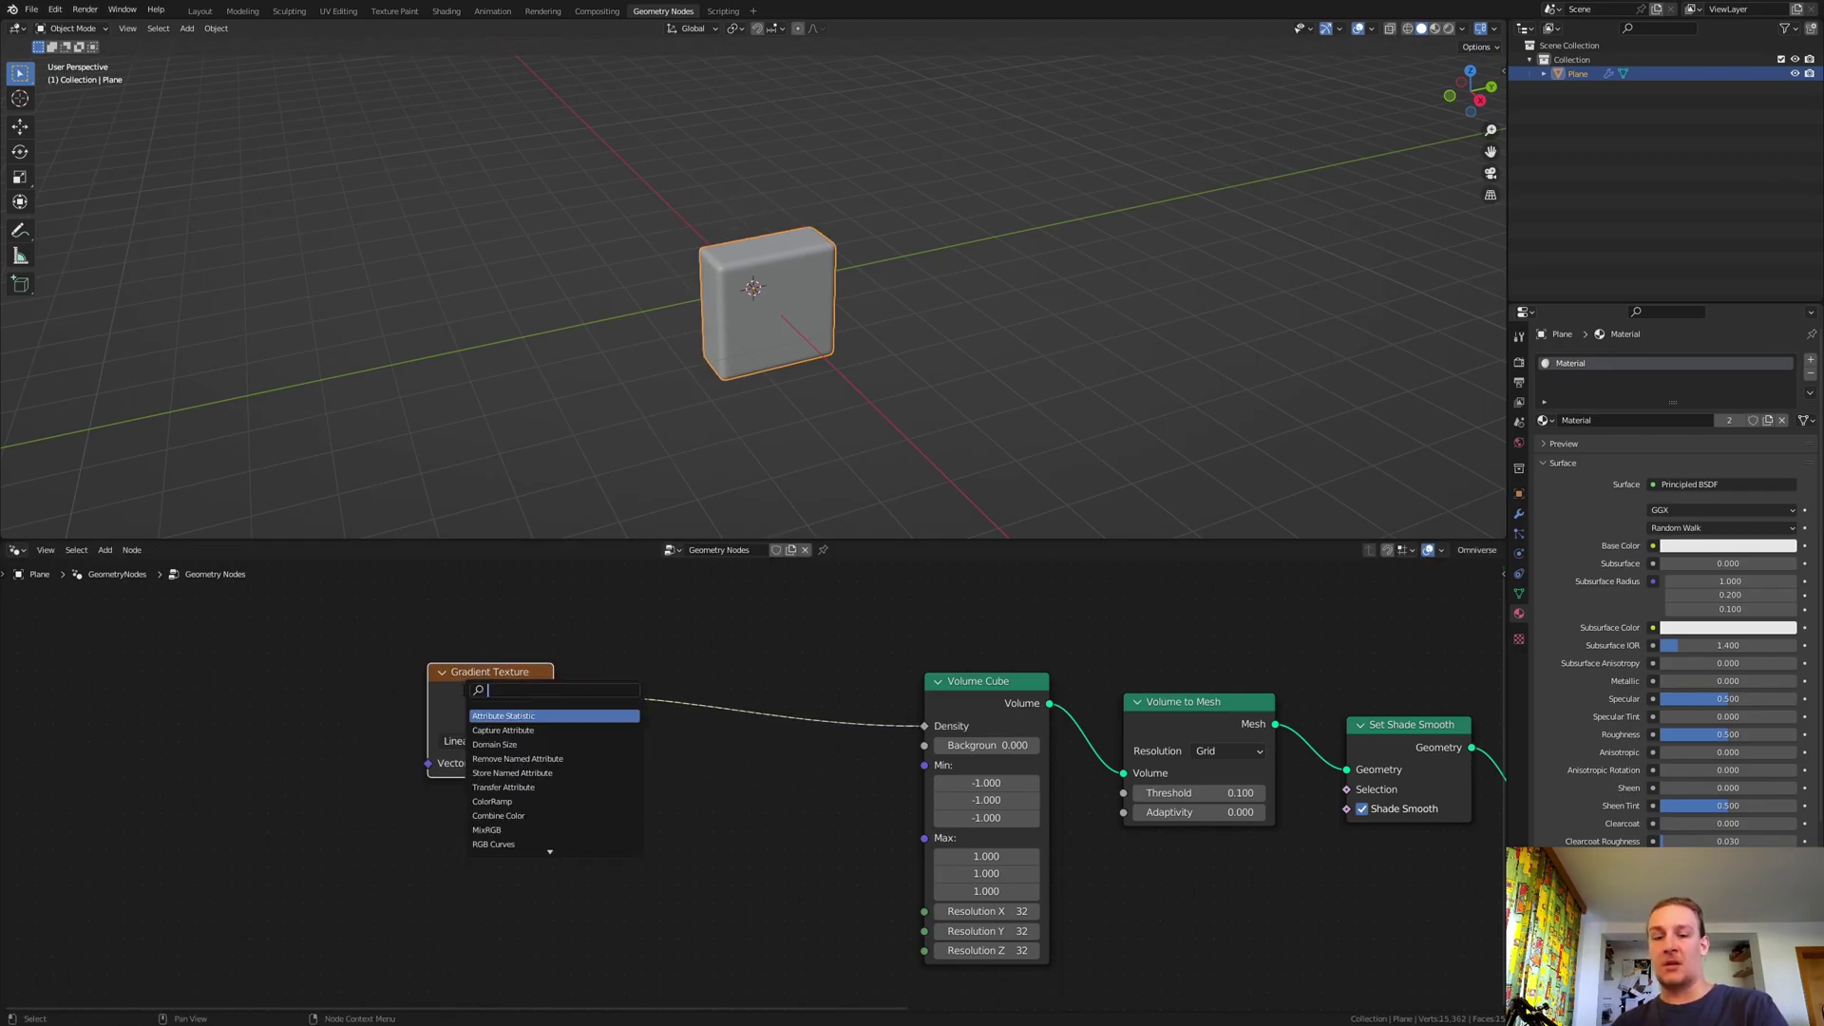
{"action": "type", "text": "mix"}
{"action": "key", "text": "Return"}
{"action": "left_click", "coordinate": [738, 720]}
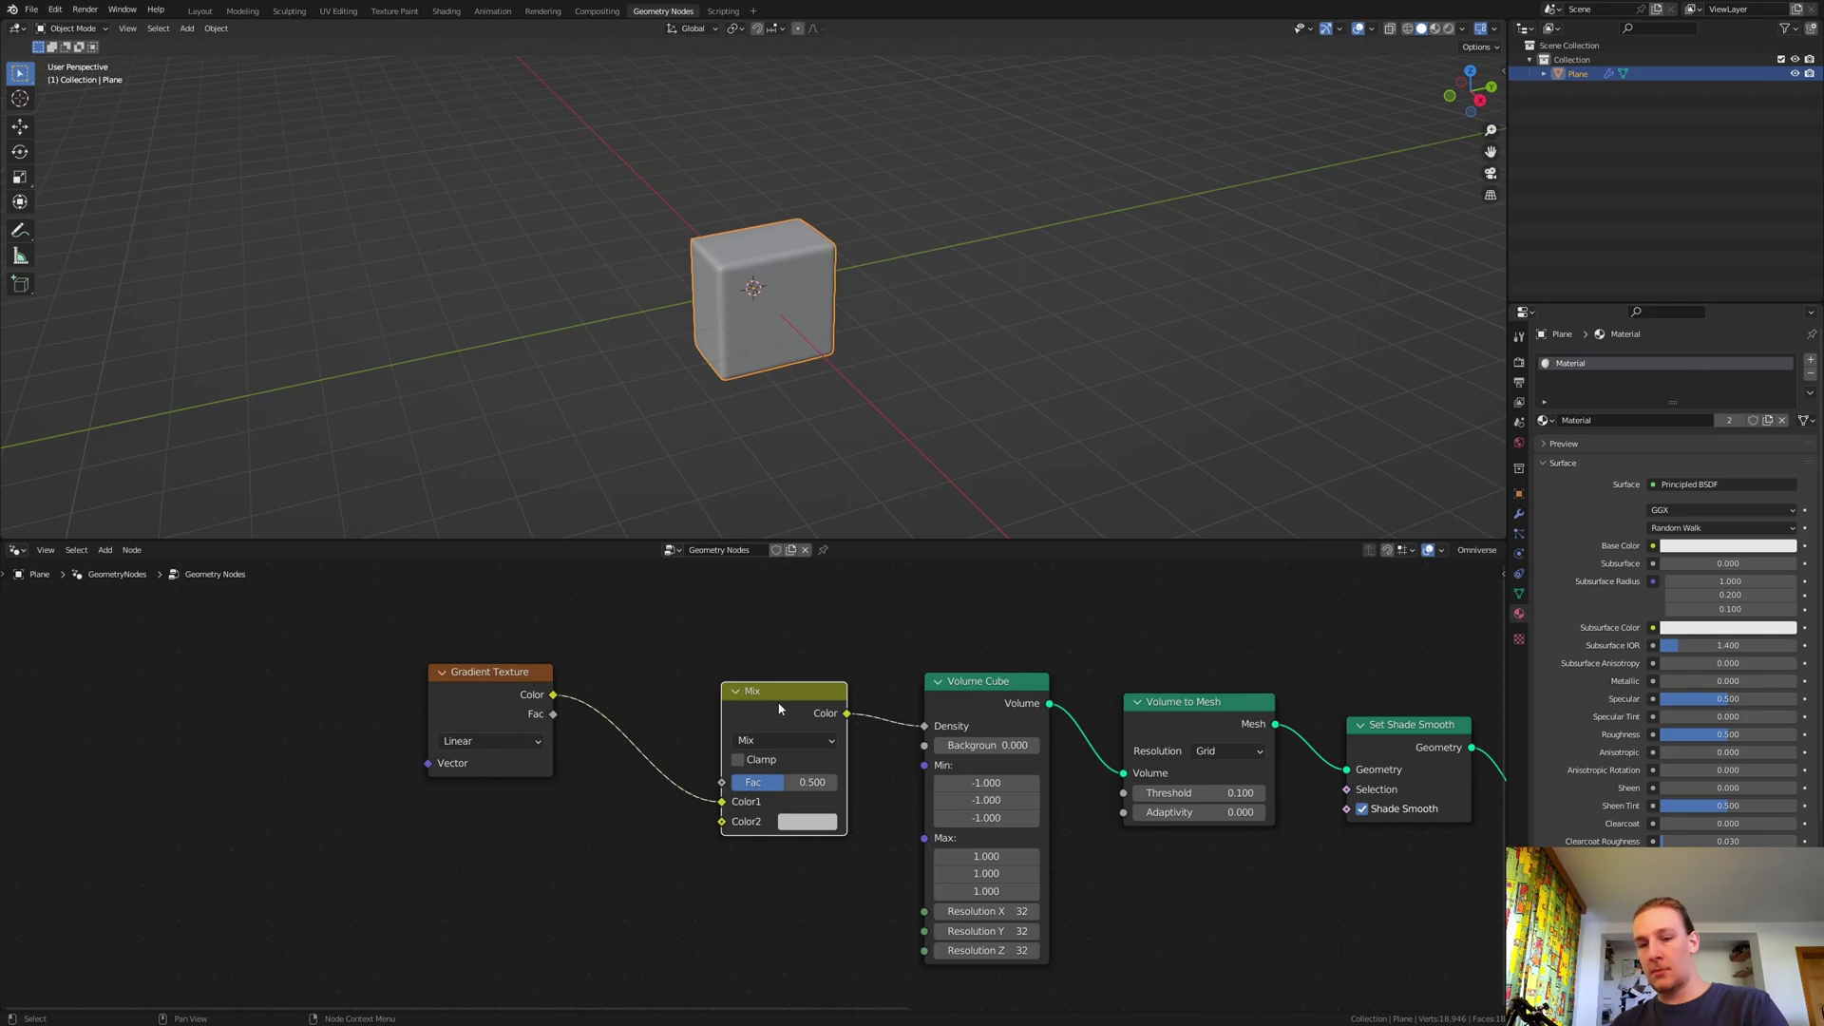
{"action": "left_click_drag", "start_coordinate": [554, 696], "coordinate": [725, 785]}
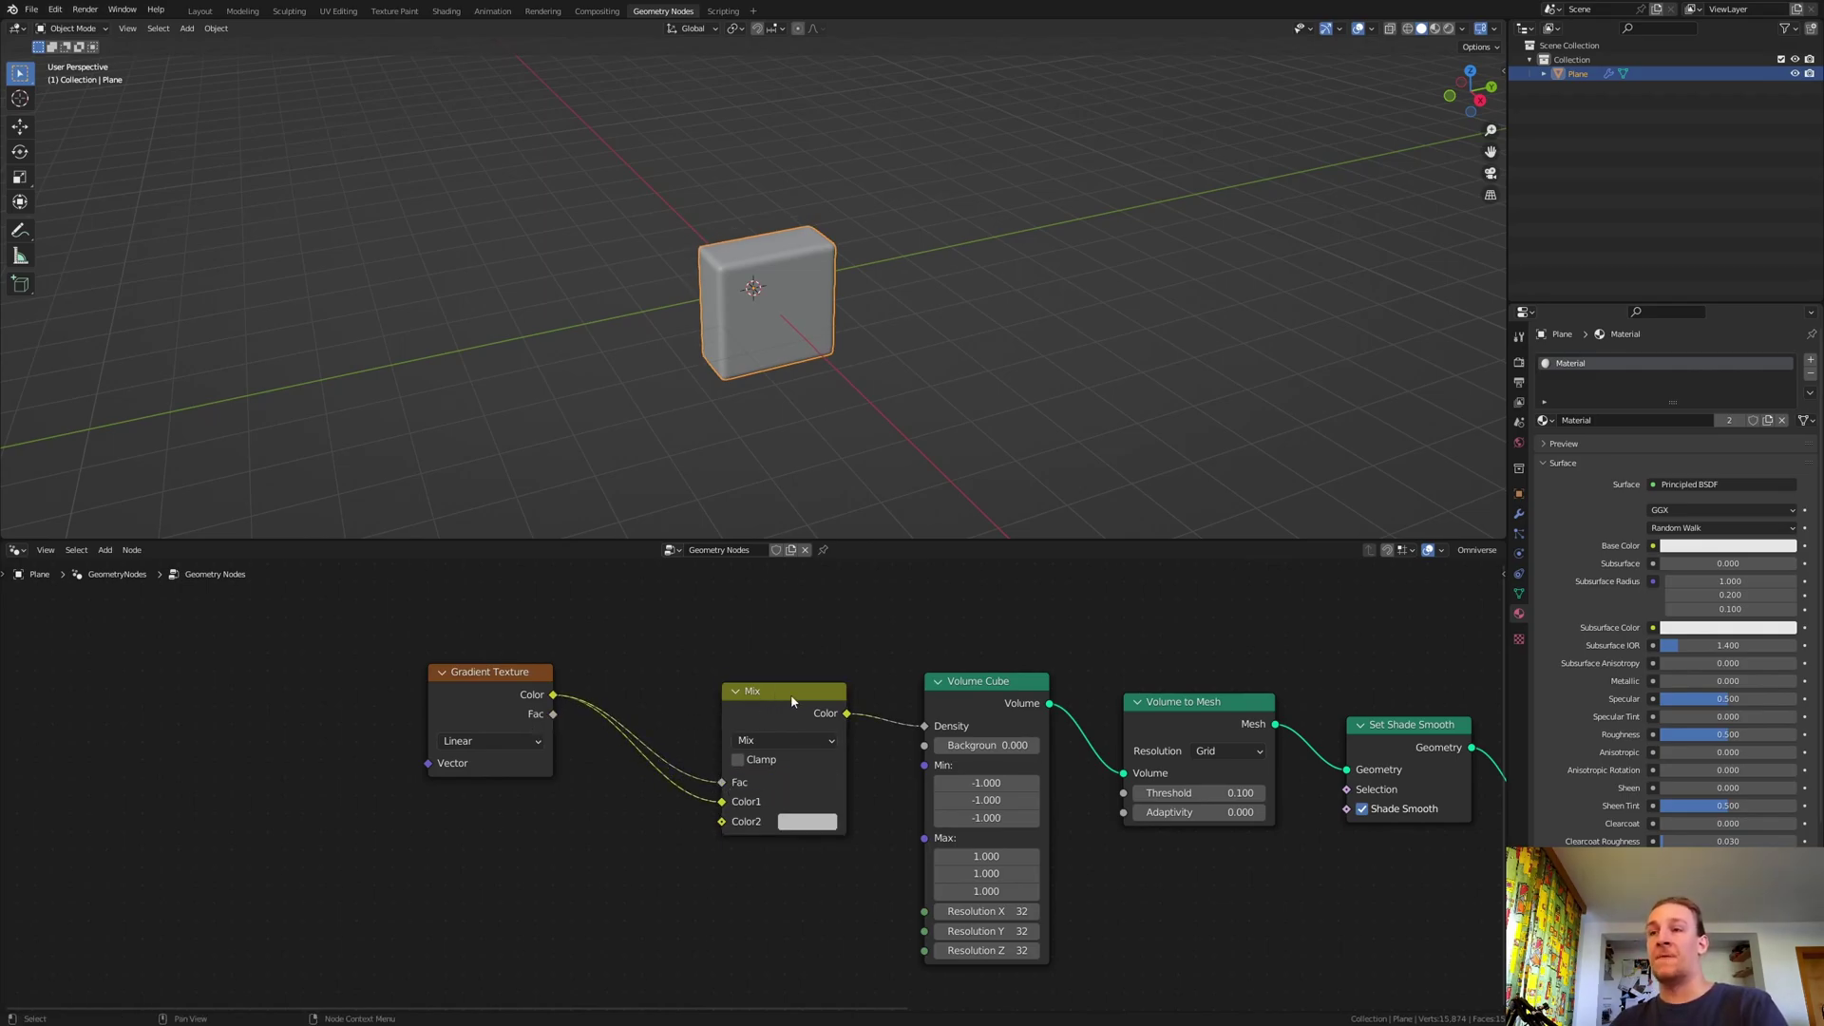
{"action": "left_click_drag", "start_coordinate": [792, 700], "coordinate": [712, 677]}
- Add a Checker Texture at Scale 0.3 feeding the Mix node's Color2
{"action": "middle_click_drag", "start_coordinate": [619, 711], "coordinate": [759, 691]}
{"action": "left_click_drag", "start_coordinate": [692, 694], "coordinate": [703, 710]}
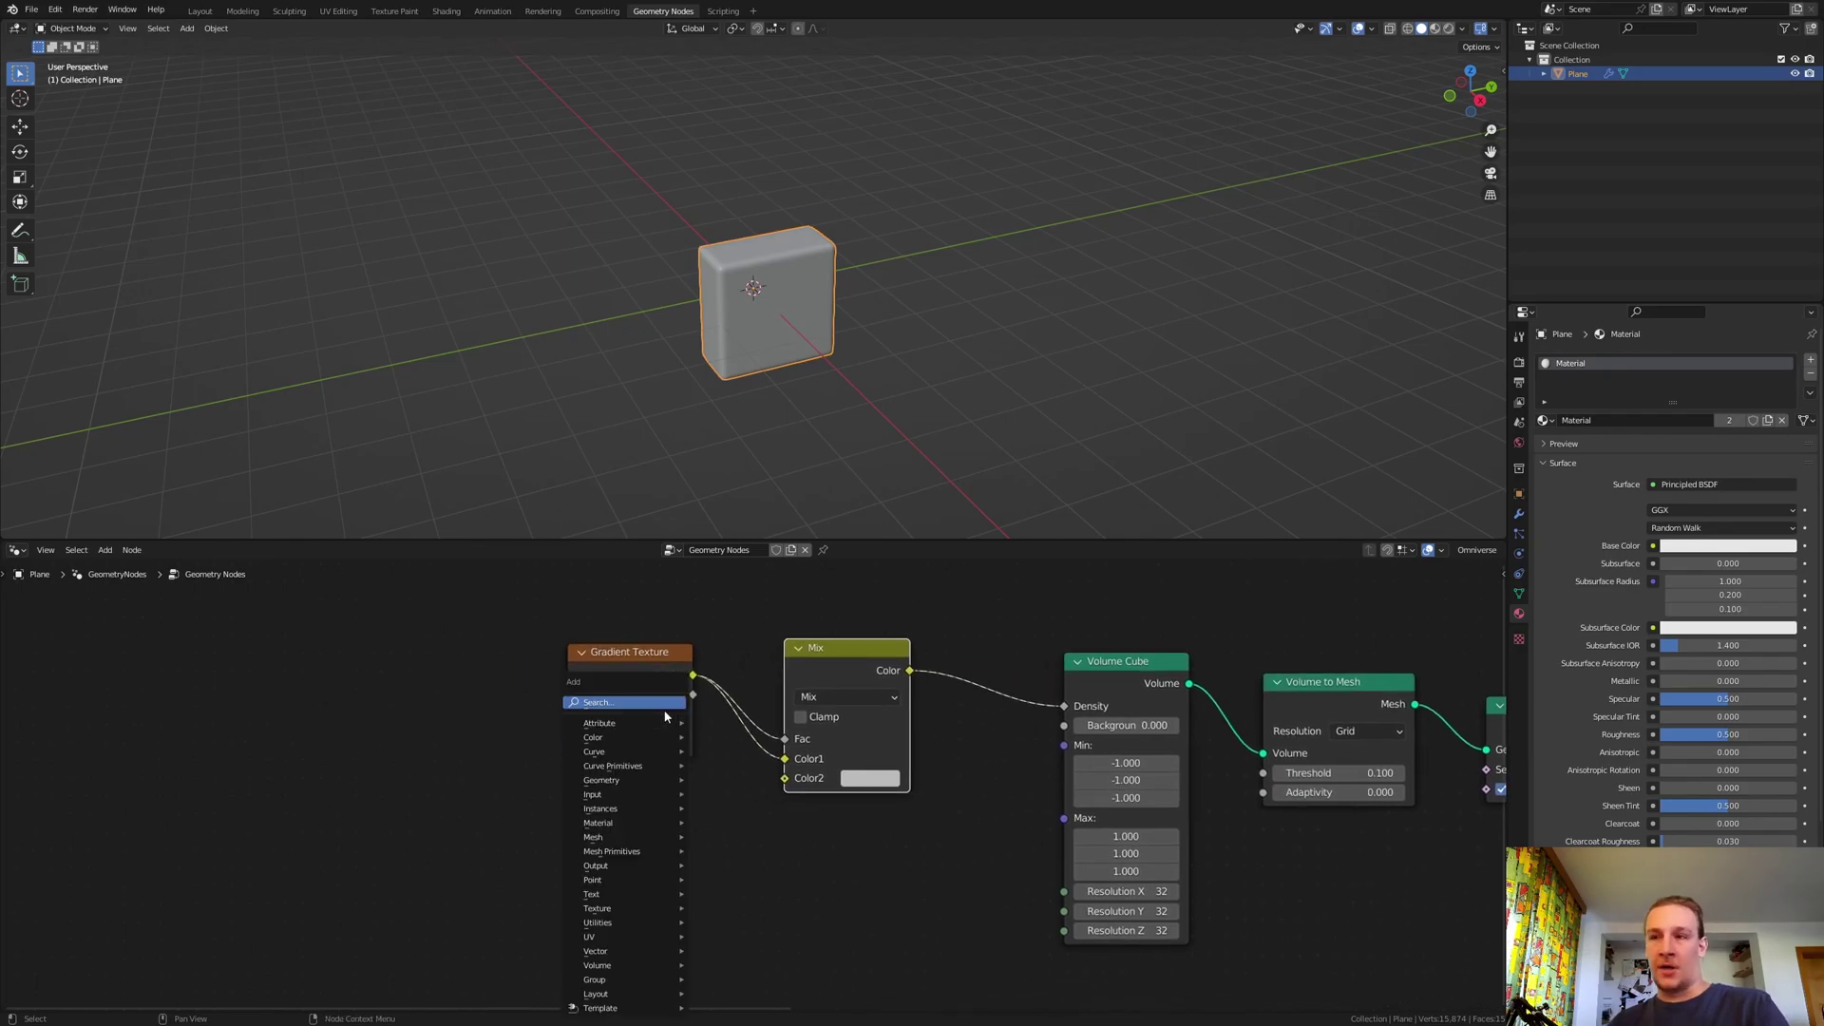
{"action": "type", "text": "check"}
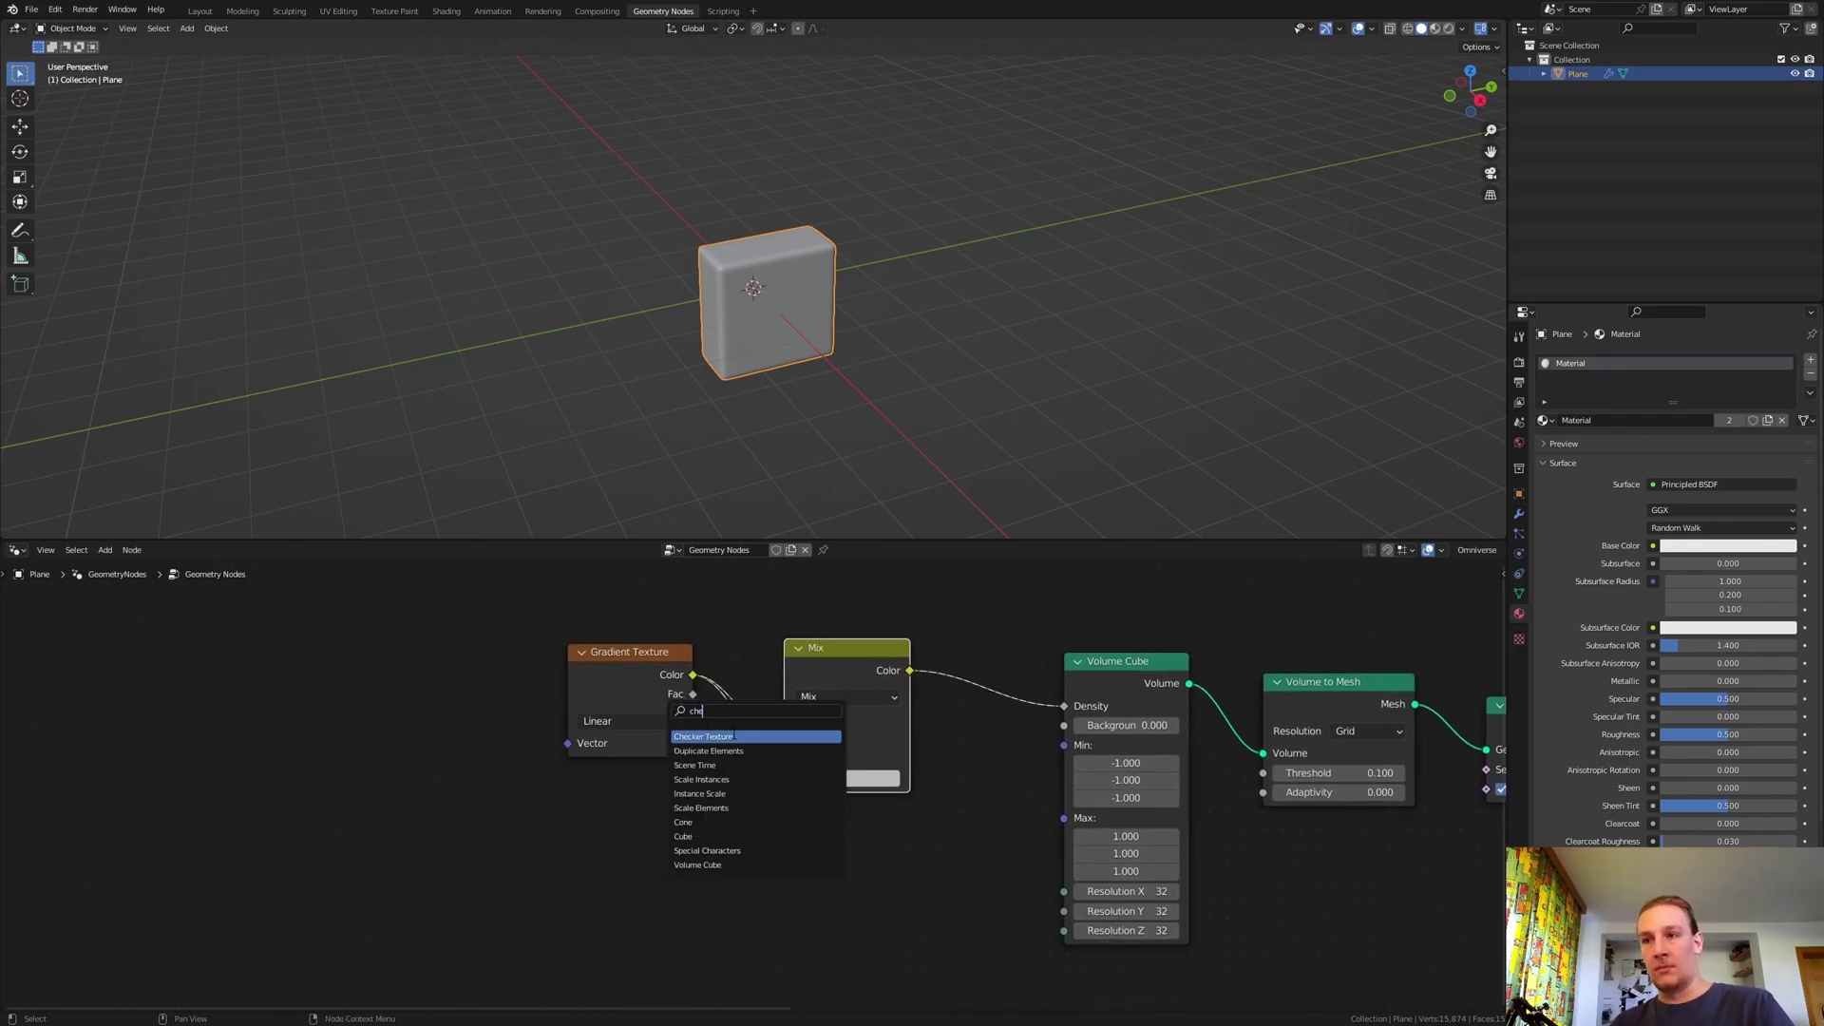
{"action": "key", "text": "Return"}
{"action": "left_click", "coordinate": [694, 860]}
{"action": "left_click_drag", "start_coordinate": [695, 859], "coordinate": [788, 782]}
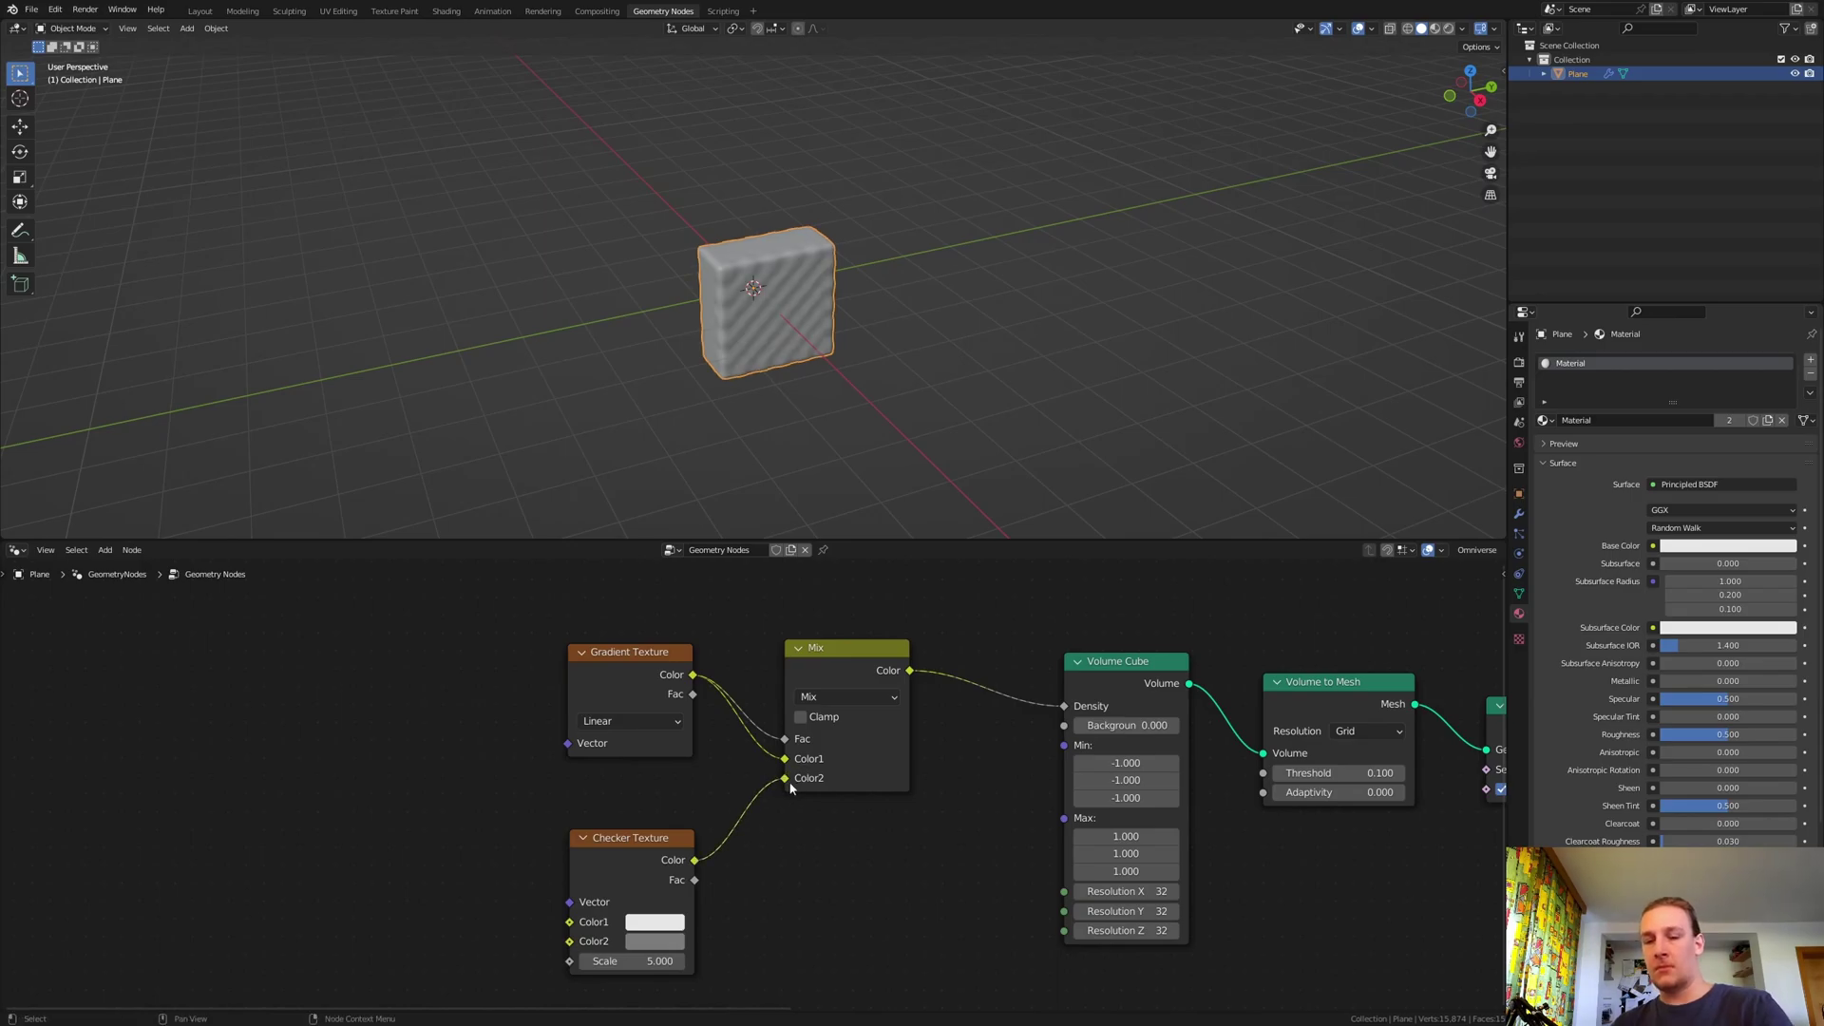
{"action": "double_click", "coordinate": [658, 961]}
{"action": "type", "text": "0.3"}
{"action": "key", "text": "Return"}
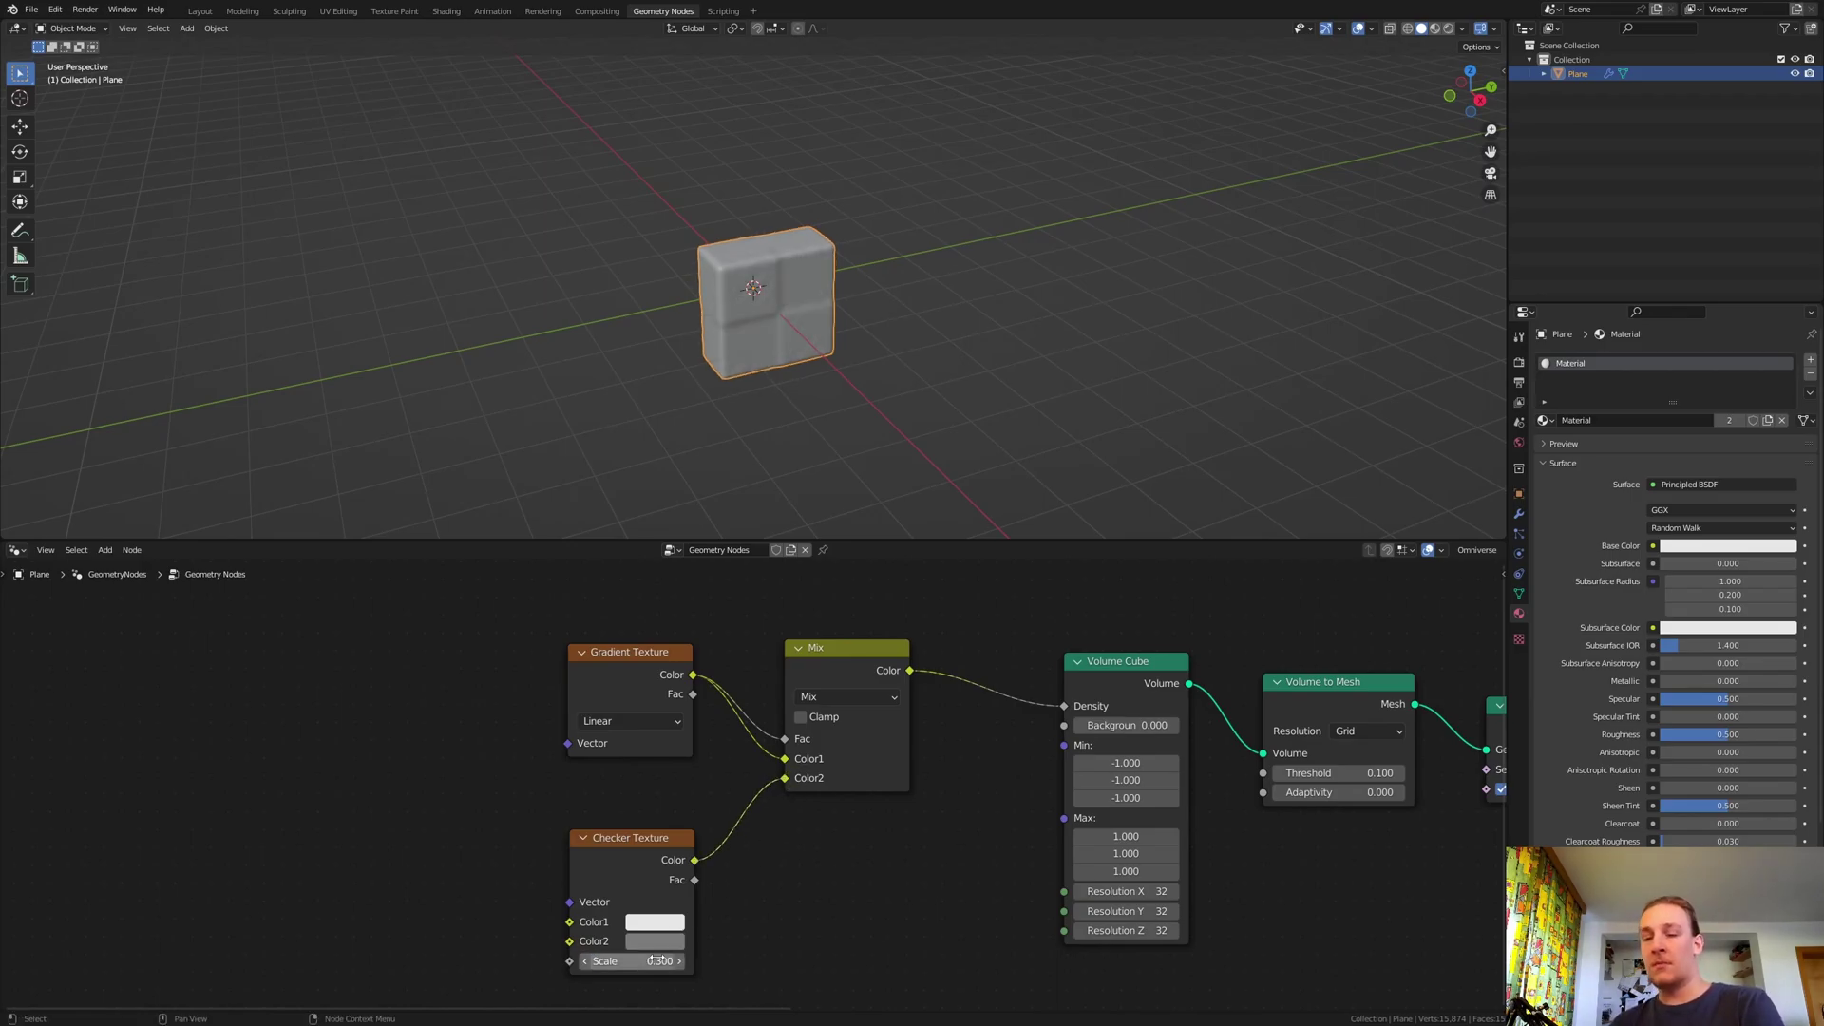
{"action": "scroll", "coordinate": [658, 961], "scroll_direction": "left", "scroll_amount": 3, "text": "ctrl"}
- Feed the Checker's Color1 and Color2 from a Wave Texture and its duplicate
{"action": "key", "text": "shift+a"}
{"action": "left_click", "coordinate": [460, 692]}
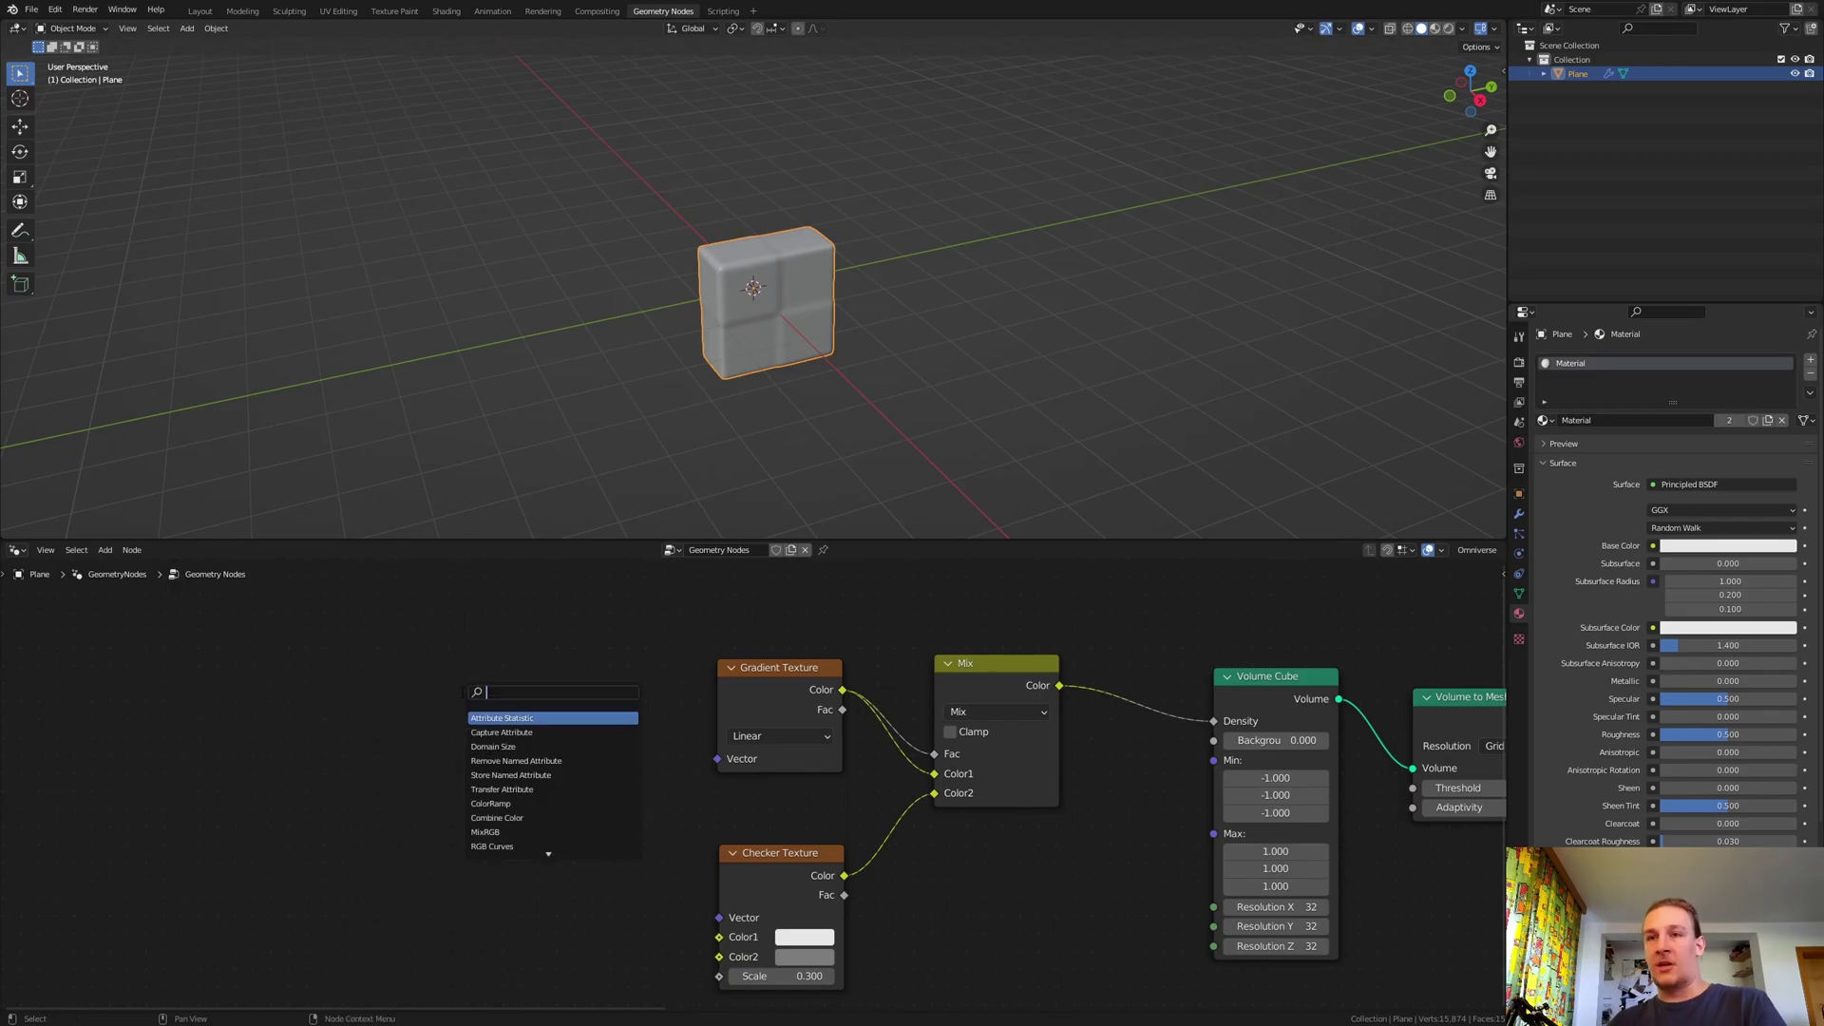
{"action": "type", "text": "wave"}
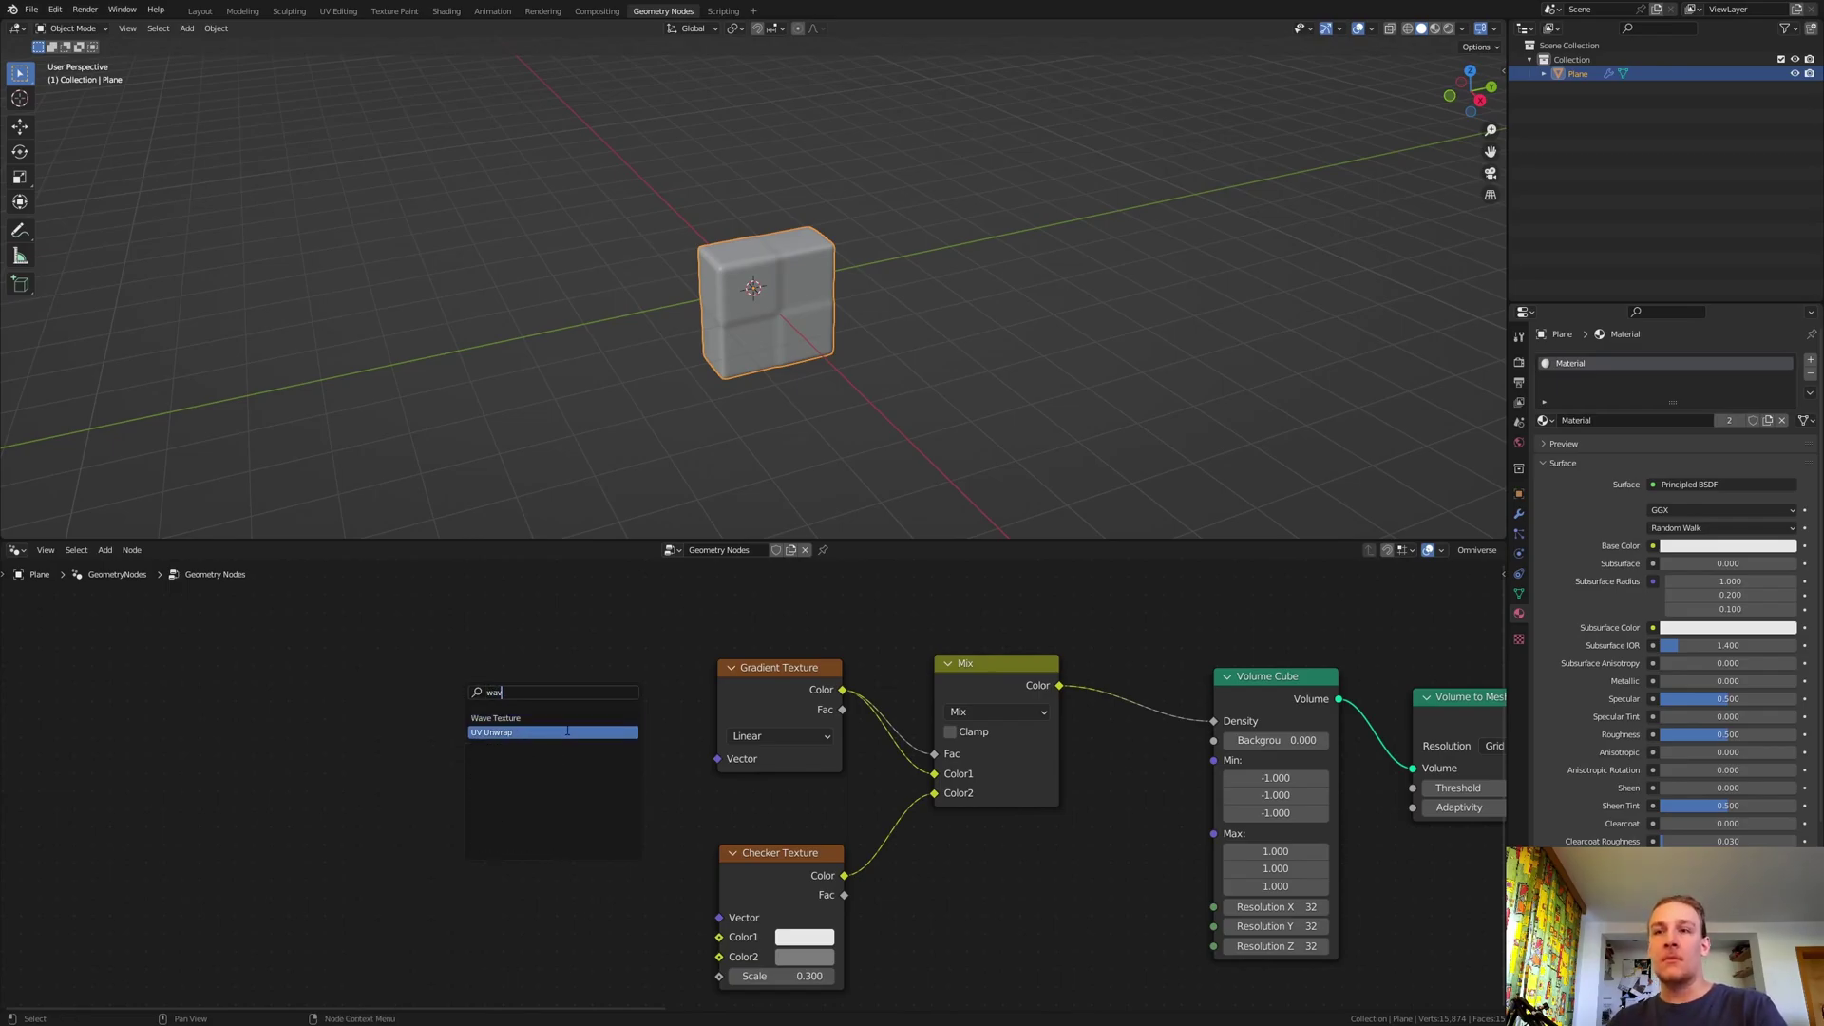
{"action": "key", "text": "Return"}
{"action": "left_click", "coordinate": [544, 599]}
{"action": "left_click_drag", "start_coordinate": [565, 607], "coordinate": [721, 938]}
{"action": "left_click", "coordinate": [496, 640]}
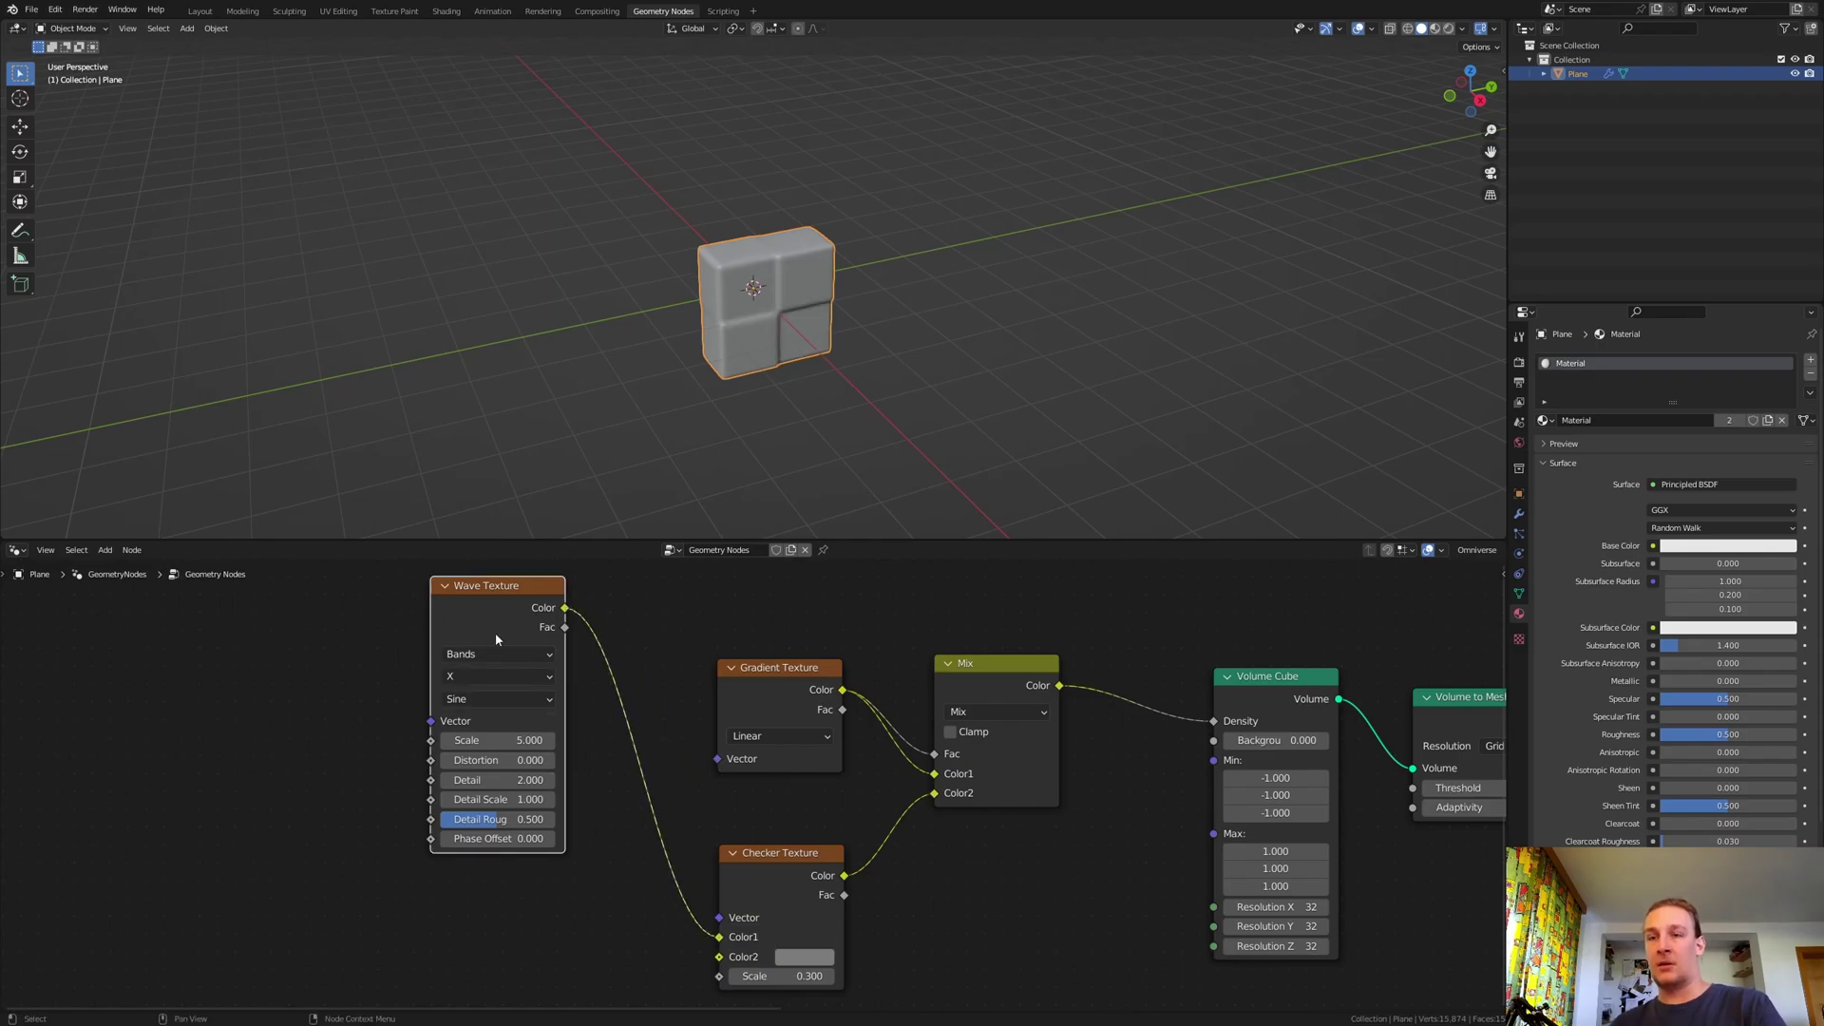
{"action": "key", "text": "shift+d"}
{"action": "left_click", "coordinate": [505, 973]}
{"action": "middle_click_drag", "start_coordinate": [568, 928], "coordinate": [415, 801]}
{"action": "left_click_drag", "start_coordinate": [417, 791], "coordinate": [580, 832]}
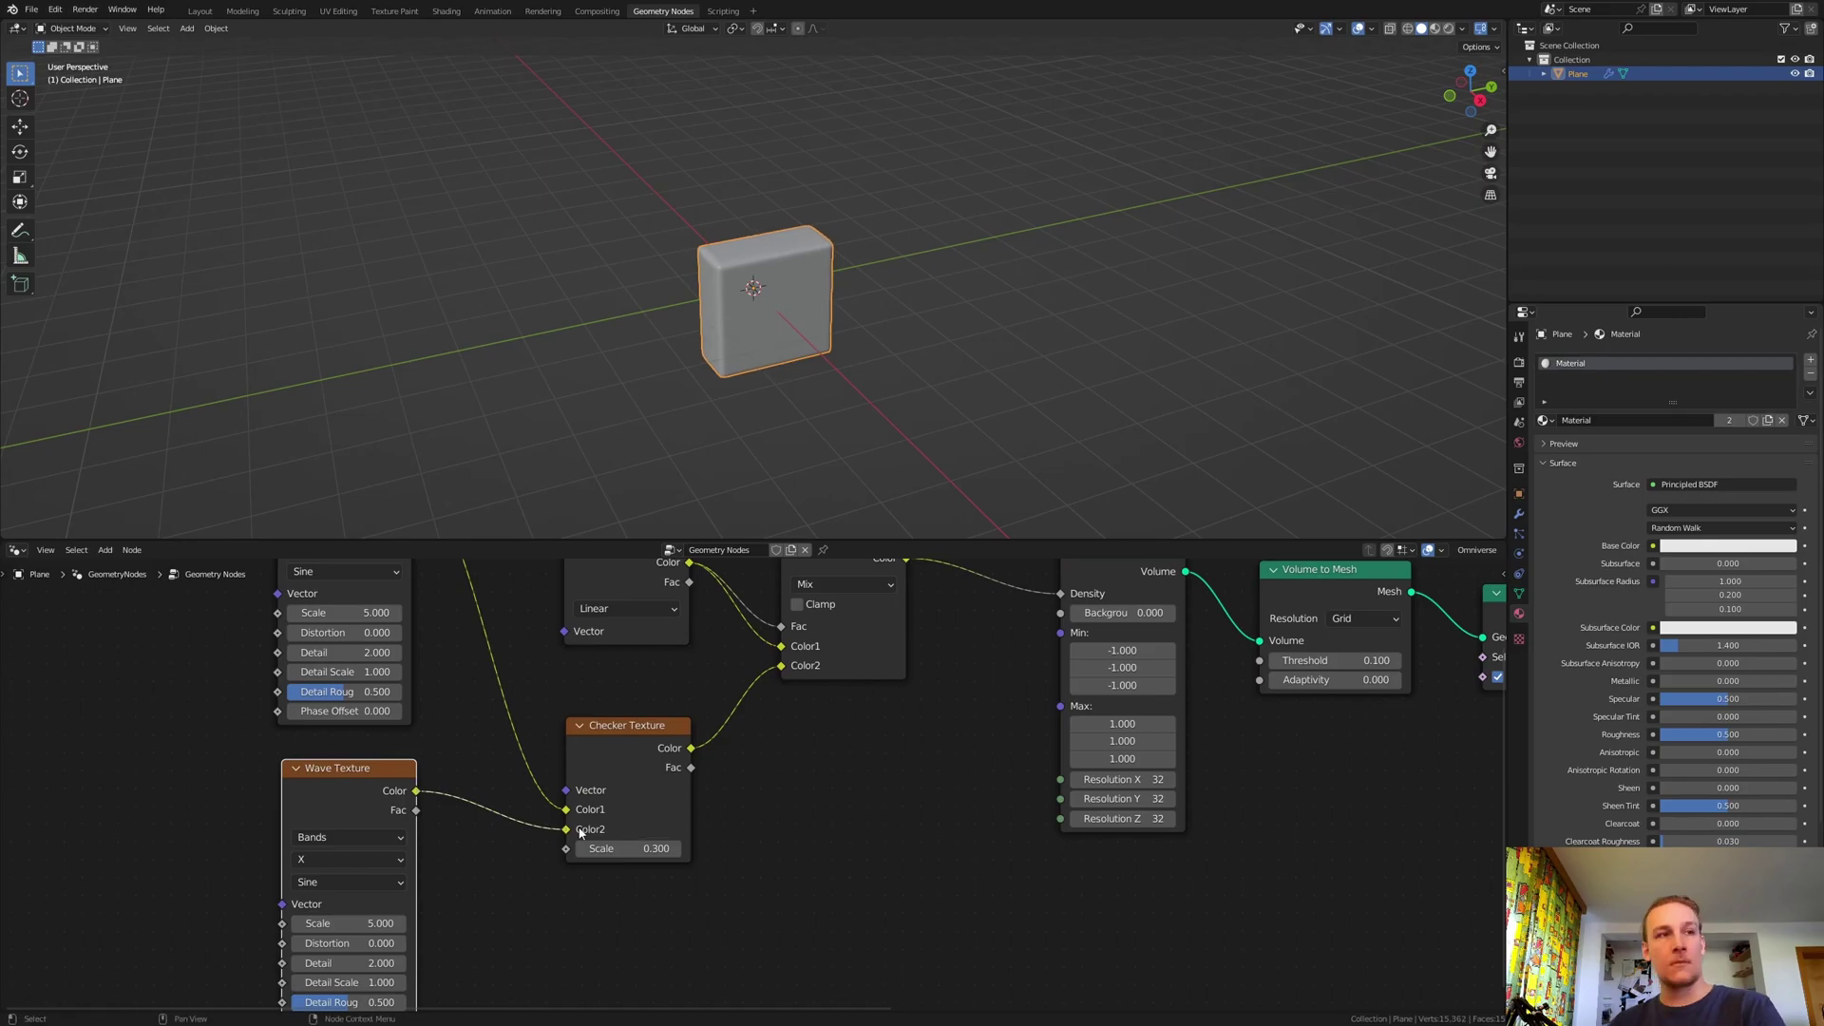
- Set the upper Wave Texture to Y bands at Scale 10 and the lower to Scale 2
{"action": "middle_click_drag", "start_coordinate": [407, 669], "coordinate": [556, 788]}
{"action": "left_click", "coordinate": [513, 668]}
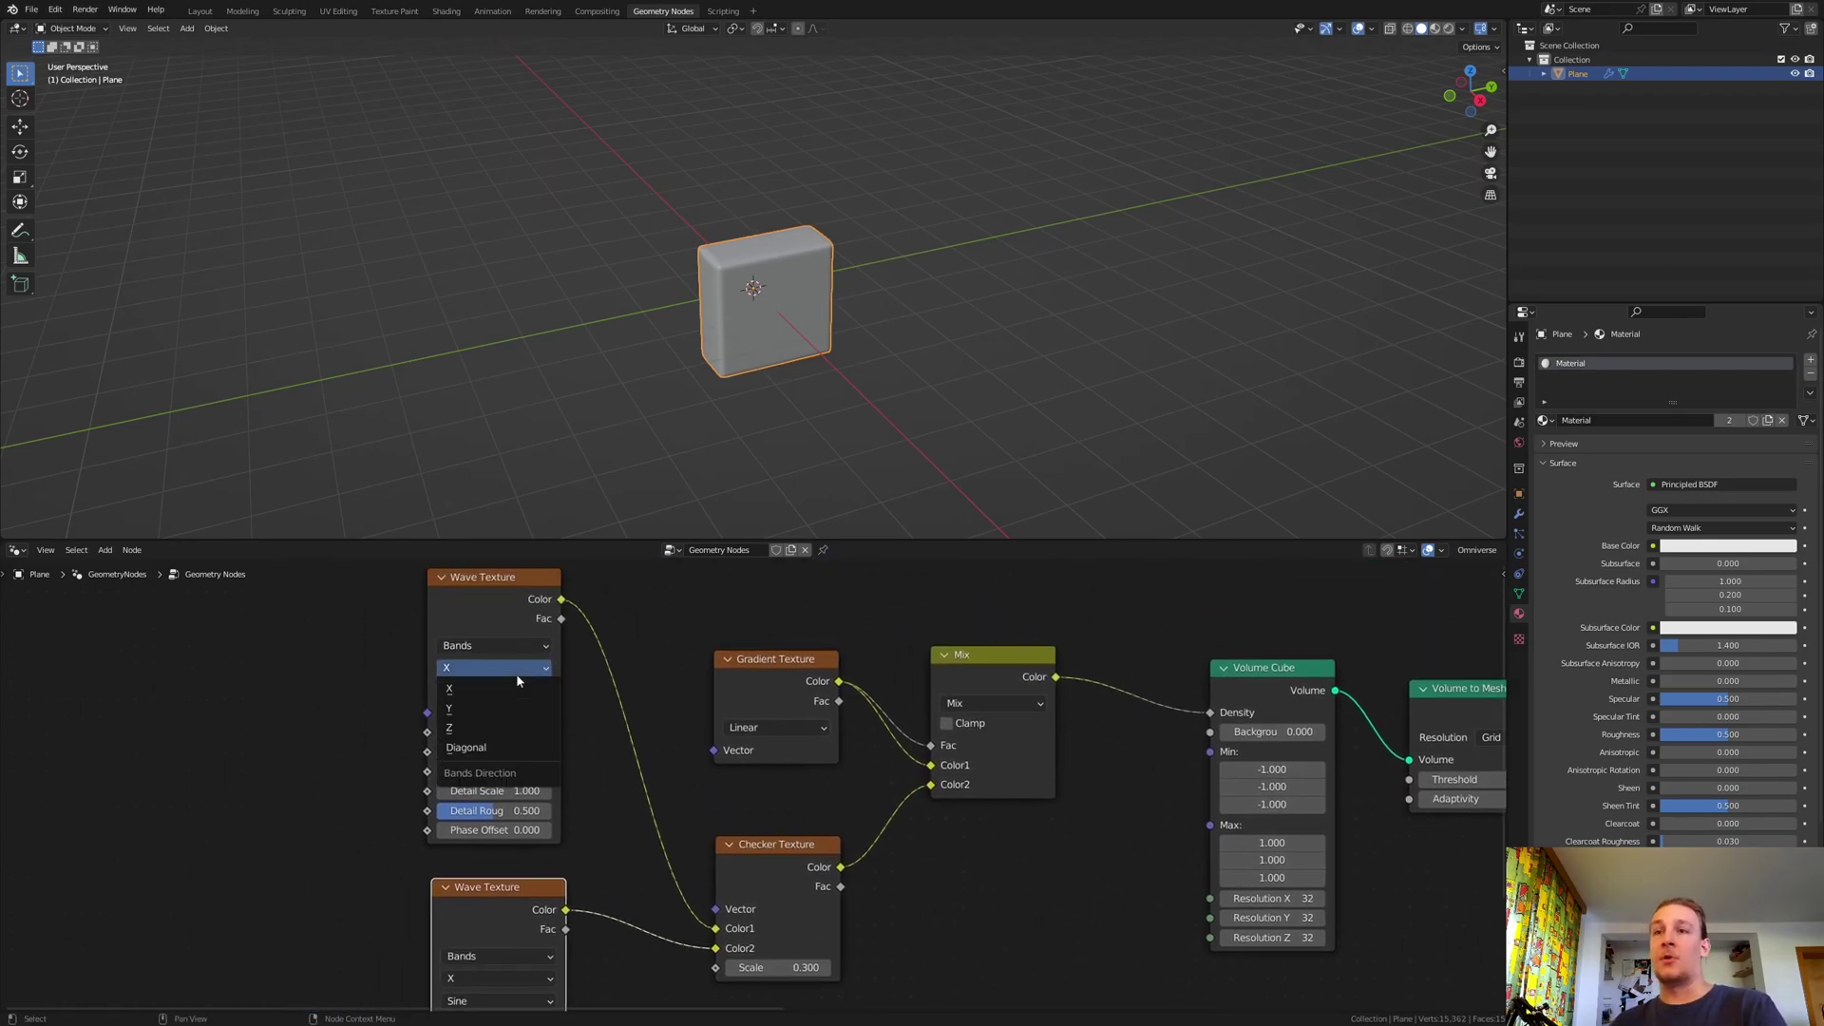
{"action": "left_click", "coordinate": [518, 710]}
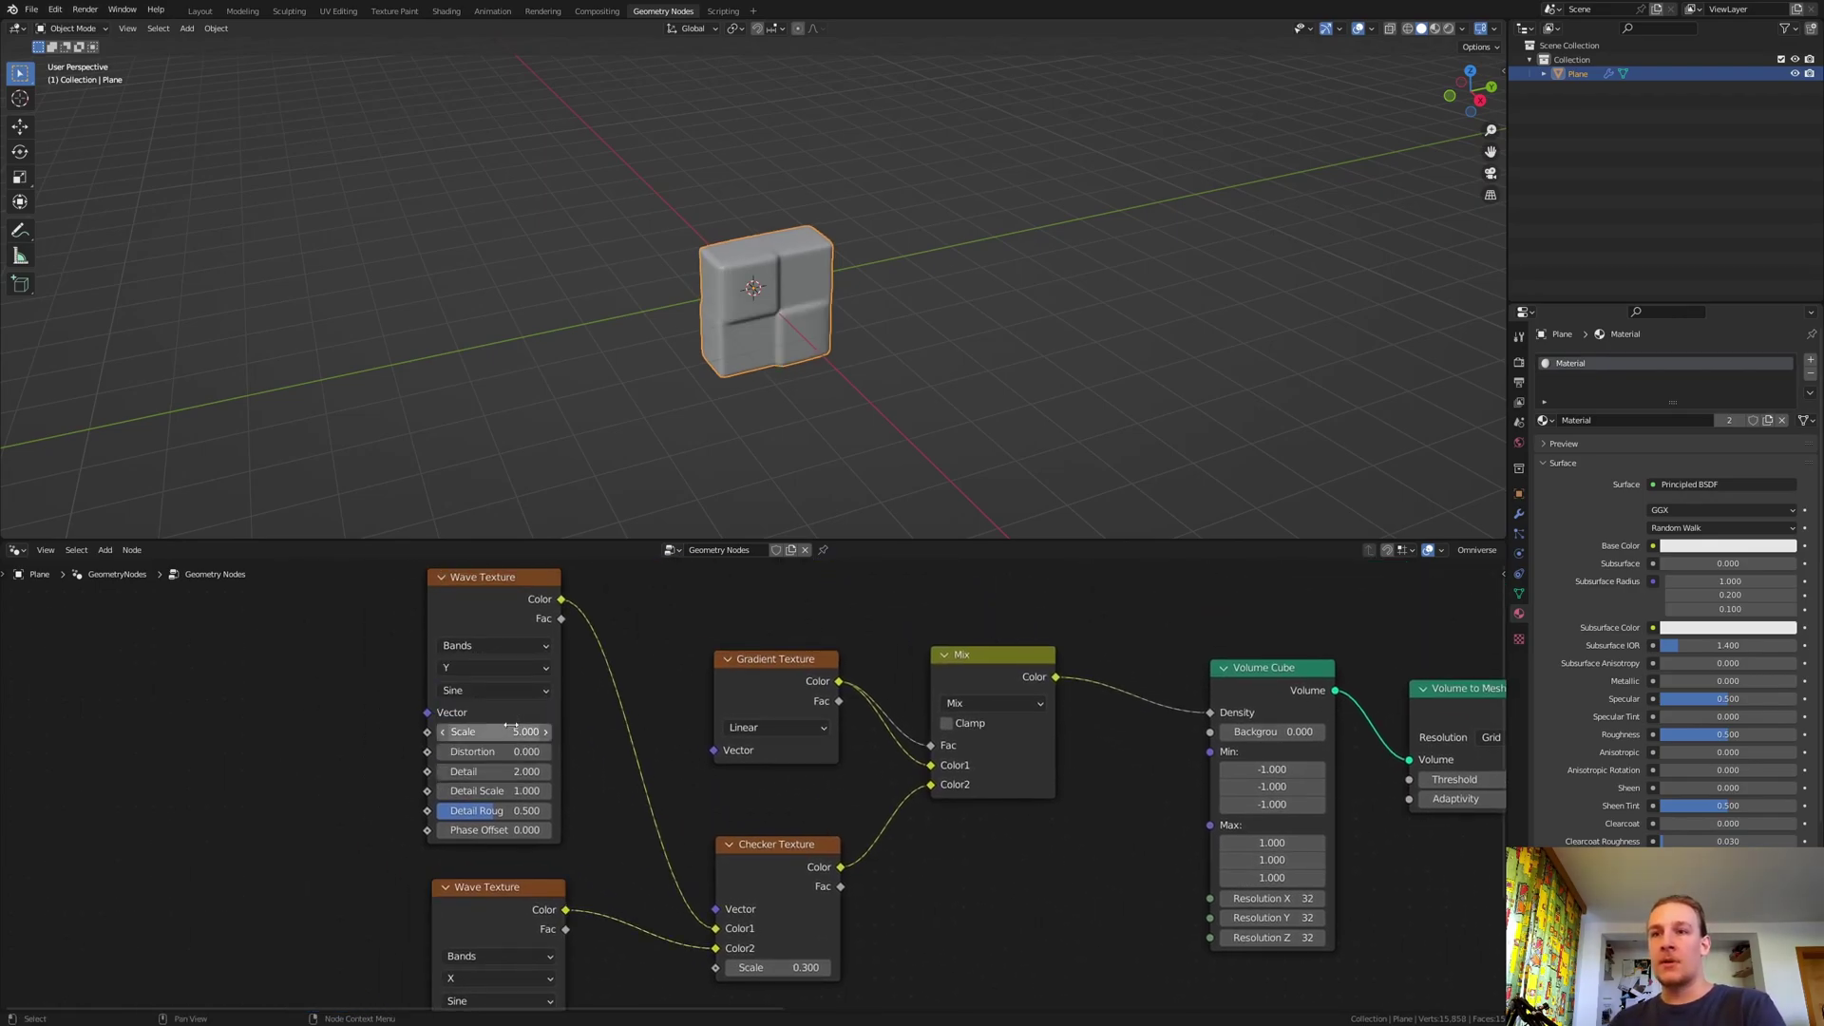
{"action": "left_click", "coordinate": [512, 730]}
{"action": "type", "text": "10"}
{"action": "key", "text": "Return"}
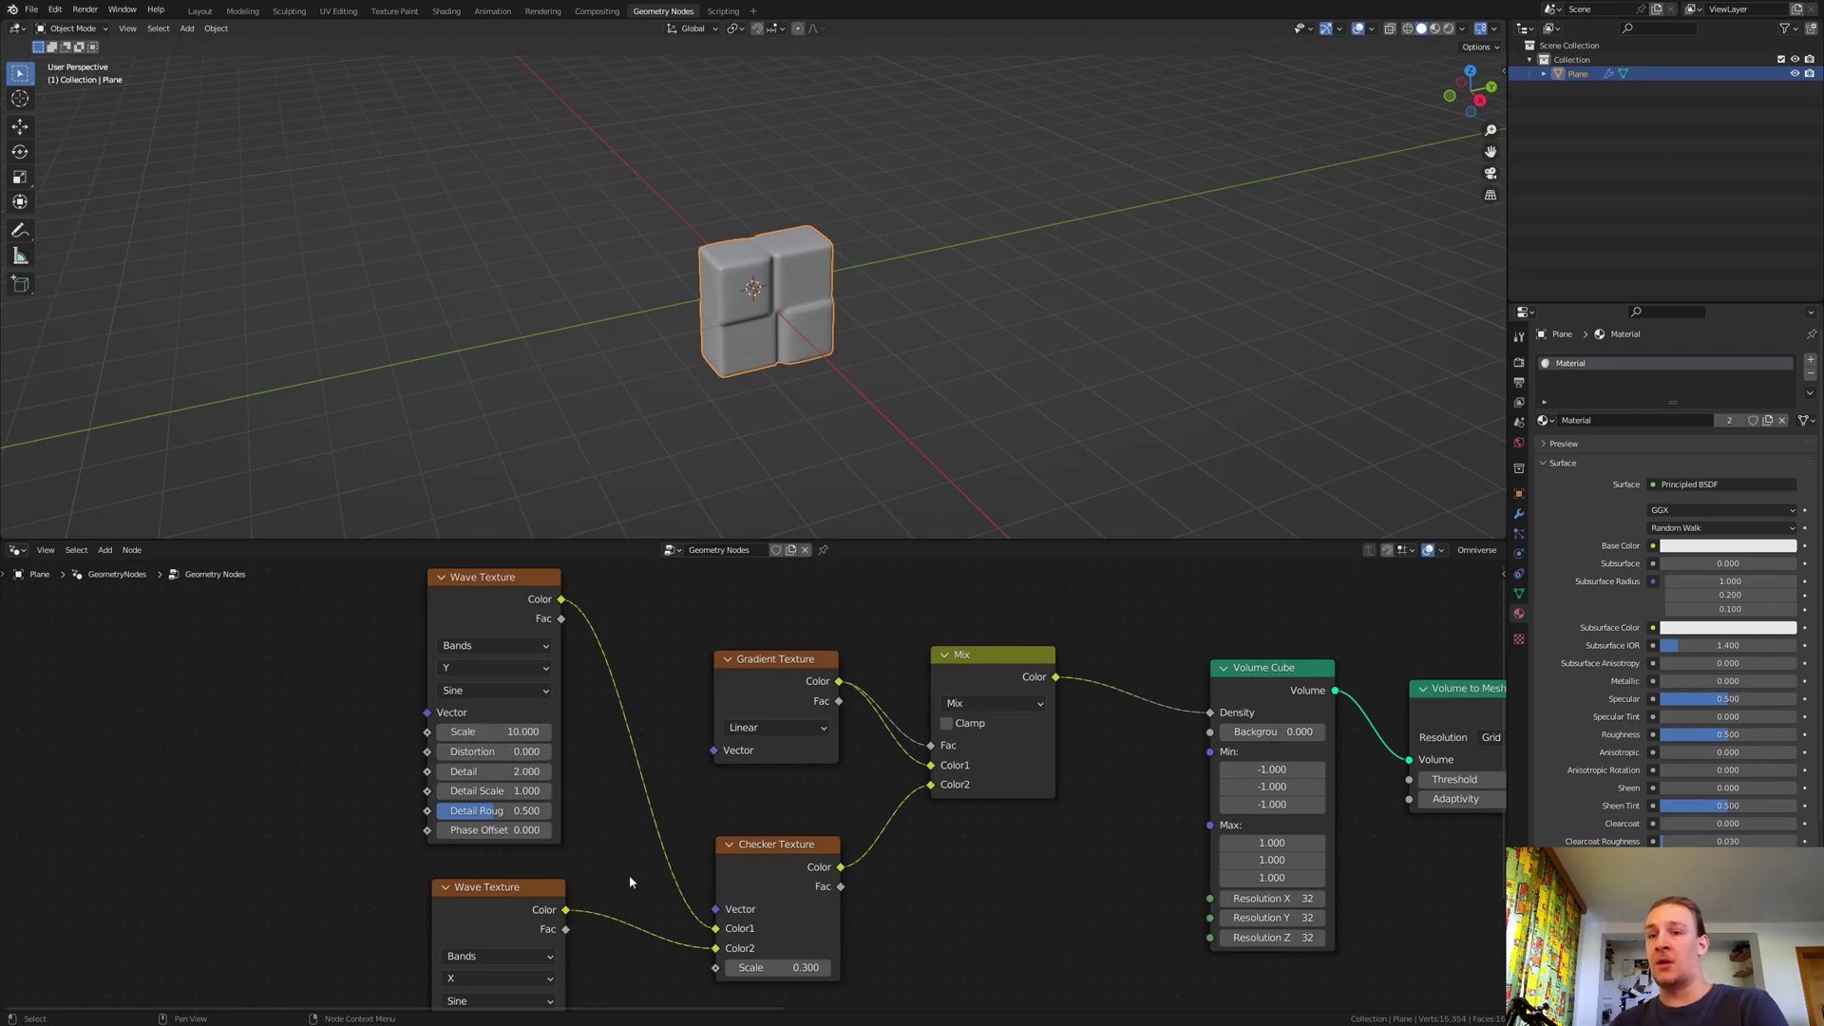
{"action": "middle_click_drag", "start_coordinate": [631, 875], "coordinate": [683, 696]}
{"action": "left_click", "coordinate": [566, 863]}
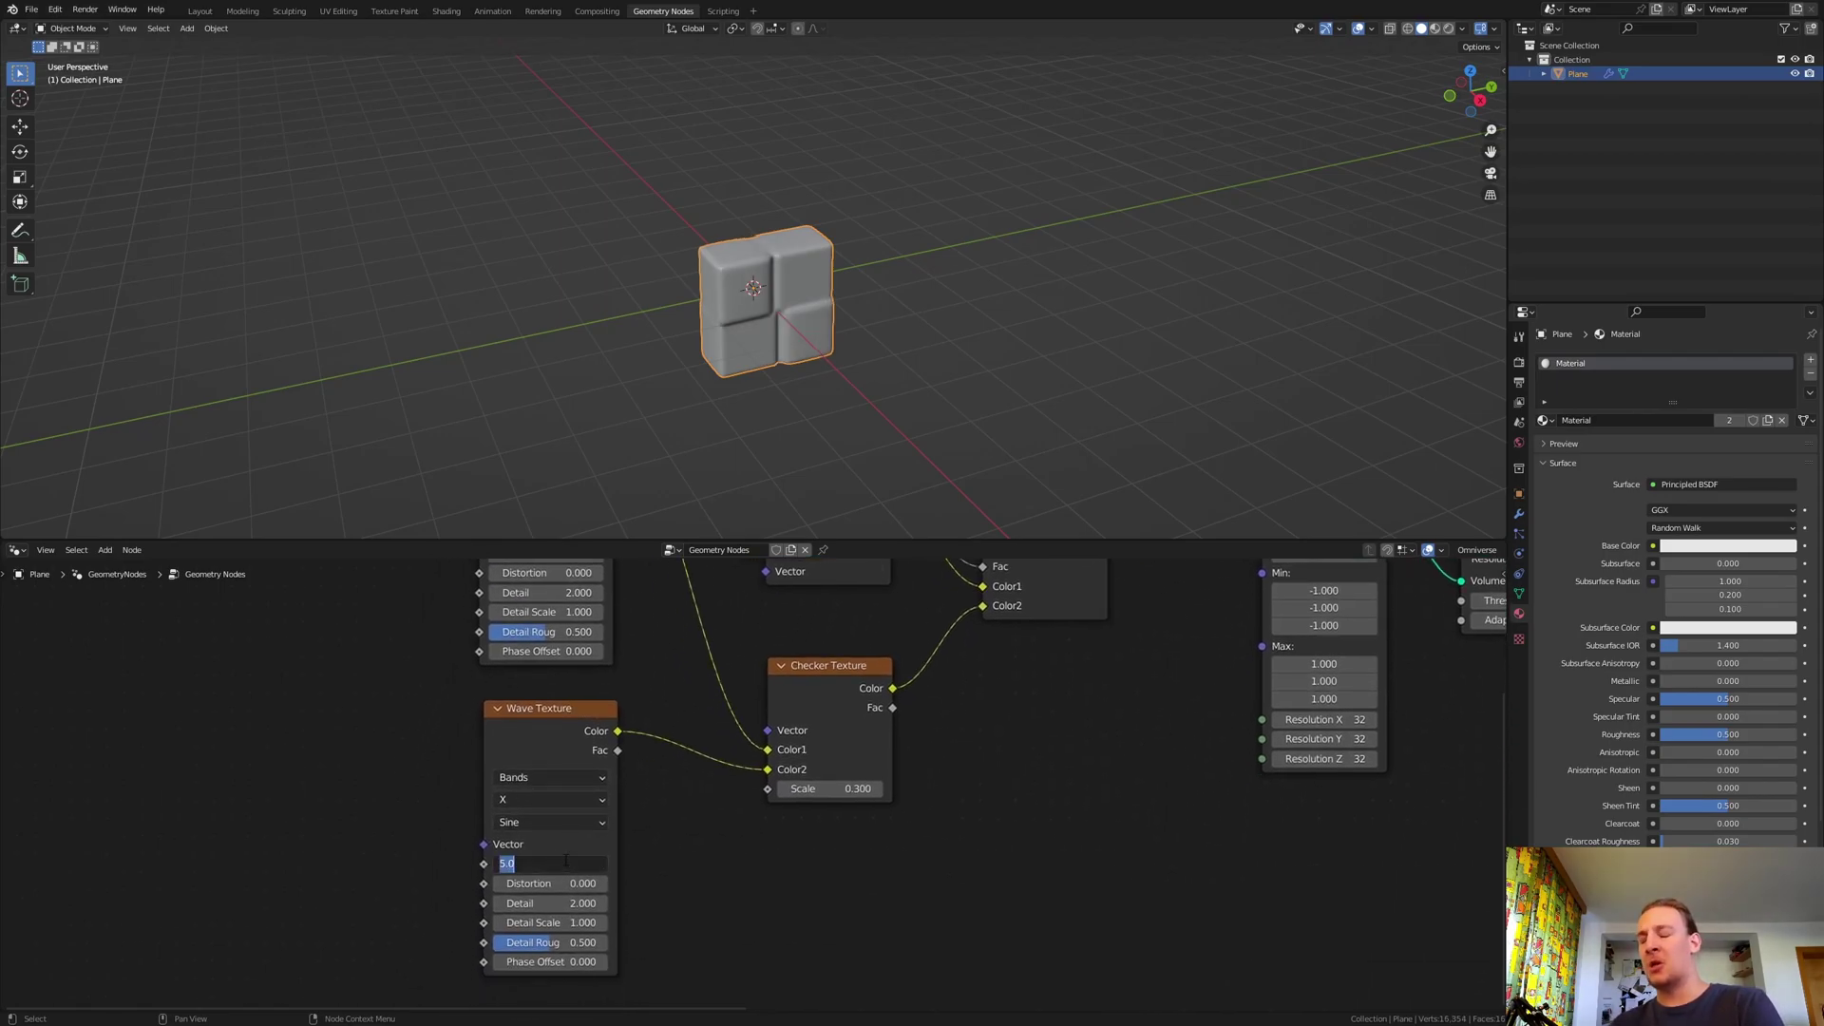
{"action": "type", "text": "2"}
{"action": "key", "text": "Return"}
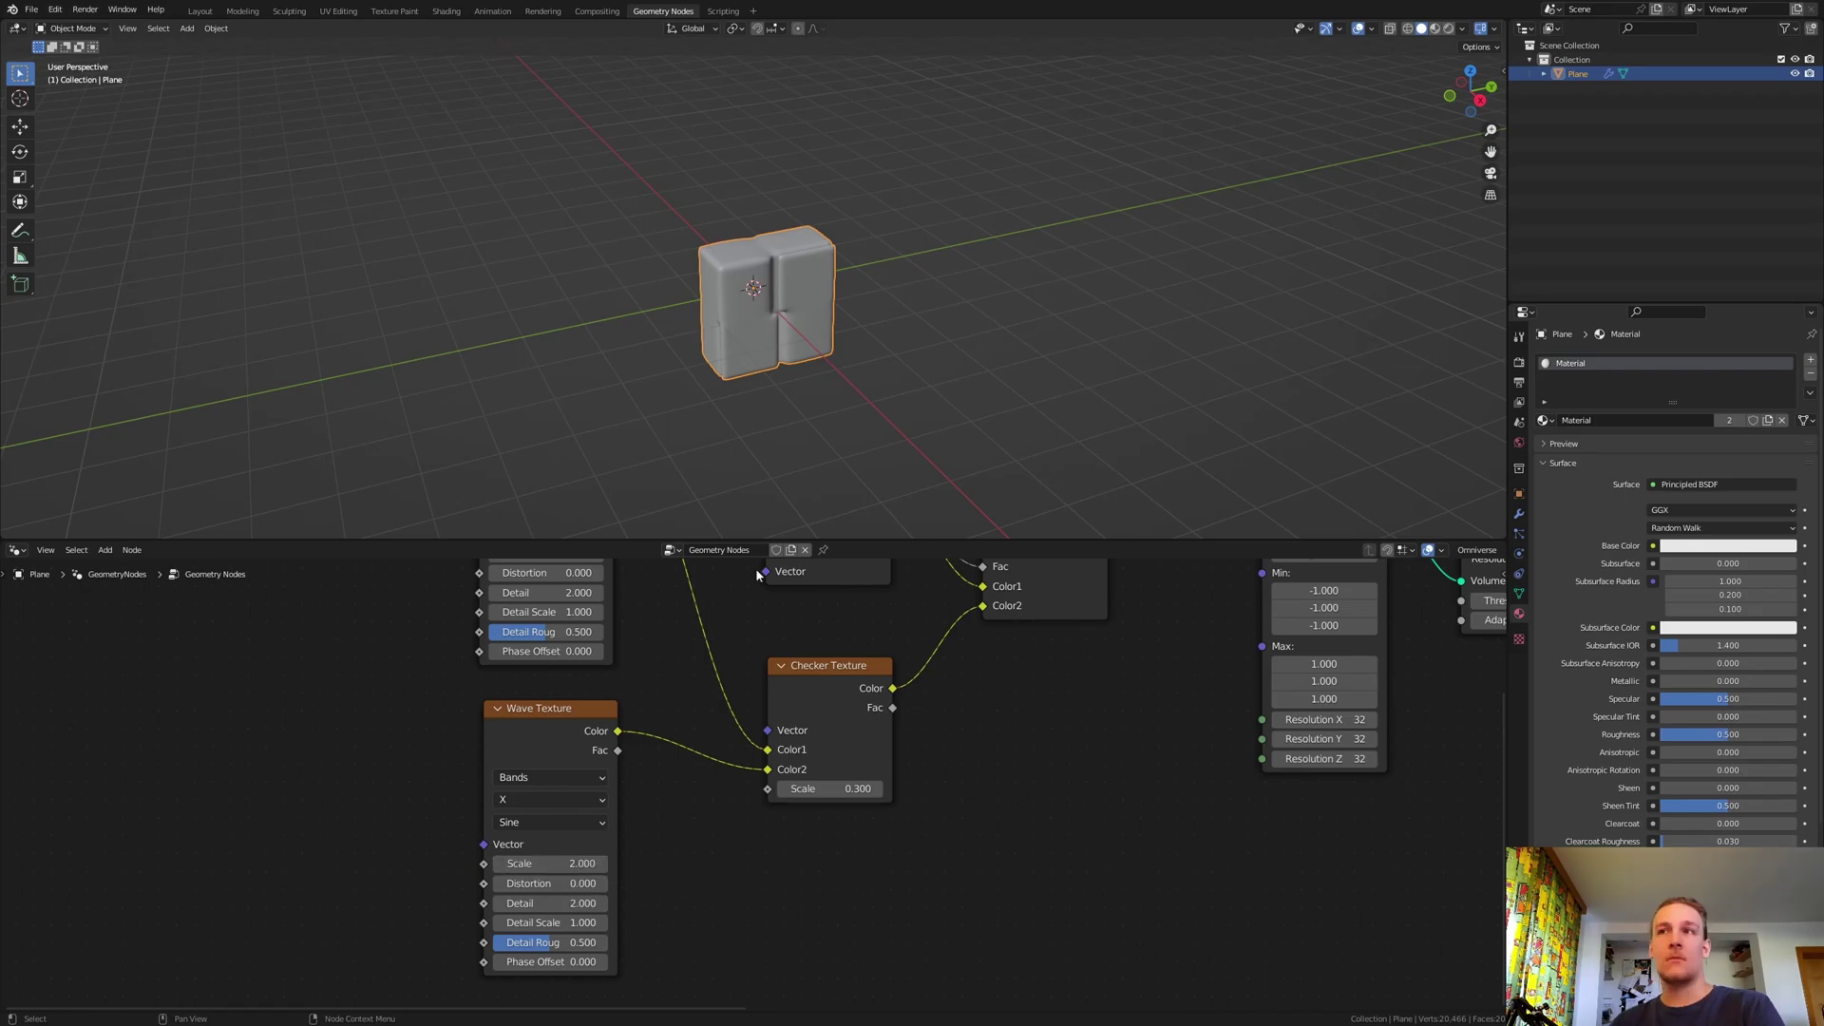
- Orbit around the reshaped cube and bring up the node search in open space
{"action": "scroll", "coordinate": [742, 285], "scroll_direction": "up", "scroll_amount": 3}
{"action": "middle_click_drag", "start_coordinate": [741, 285], "coordinate": [910, 306]}
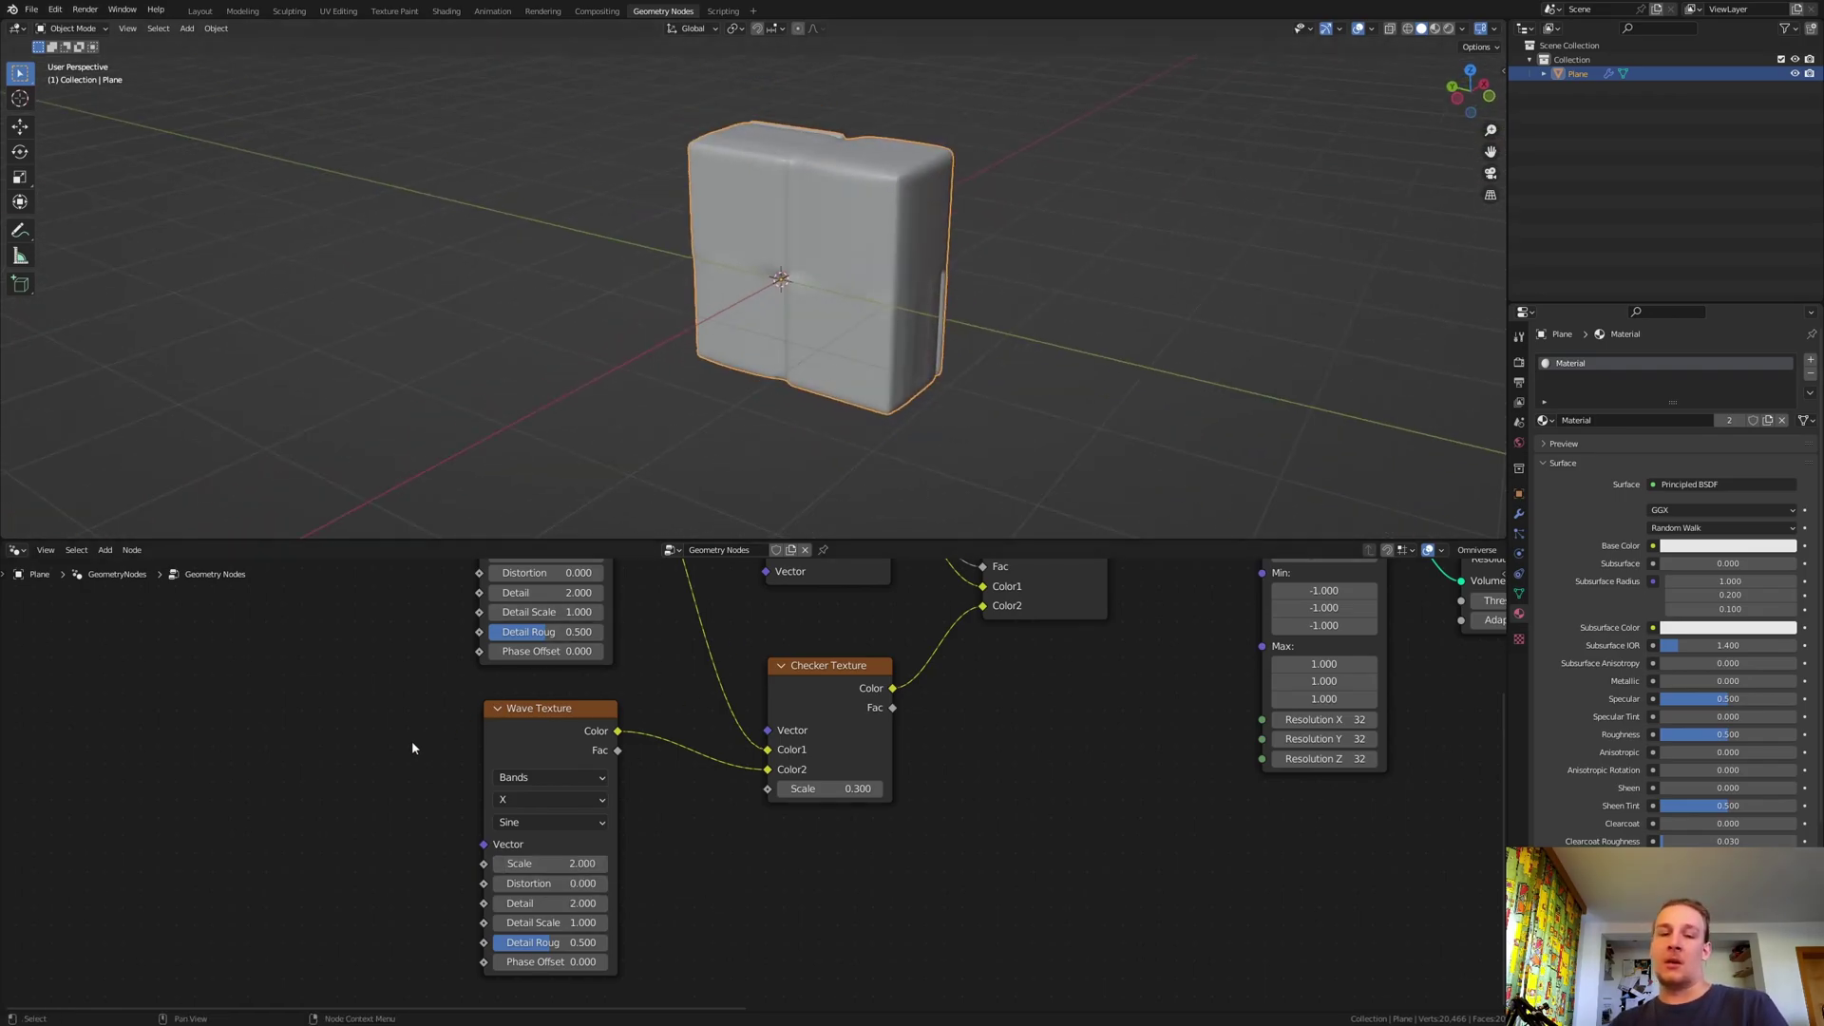
{"action": "middle_click_drag", "start_coordinate": [407, 745], "coordinate": [542, 684]}
{"action": "key", "text": "shift+a"}
{"action": "left_click", "coordinate": [447, 661]}
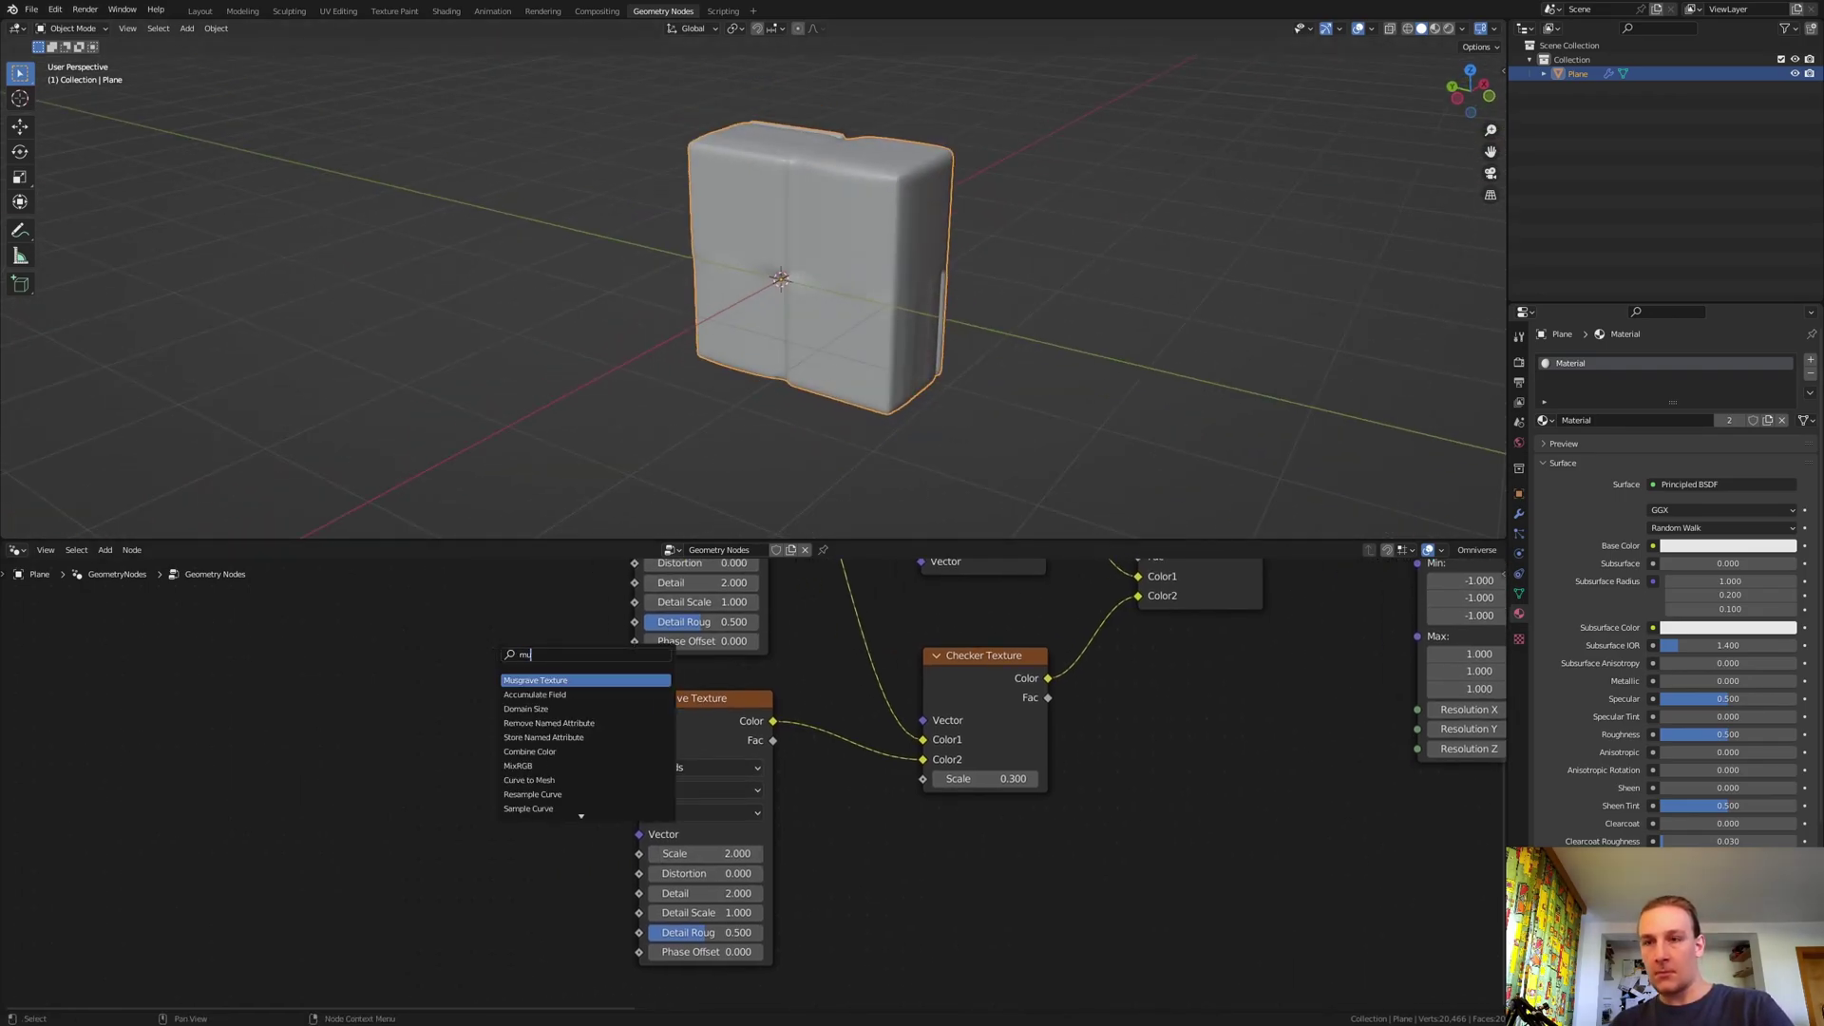
- Add a Musgrave Texture whose Height drives both Wave Textures' Vector inputs
{"action": "type", "text": "musgrave"}
{"action": "key", "text": "Return"}
{"action": "left_click", "coordinate": [452, 650]}
{"action": "middle_click_drag", "start_coordinate": [452, 650], "coordinate": [288, 734]}
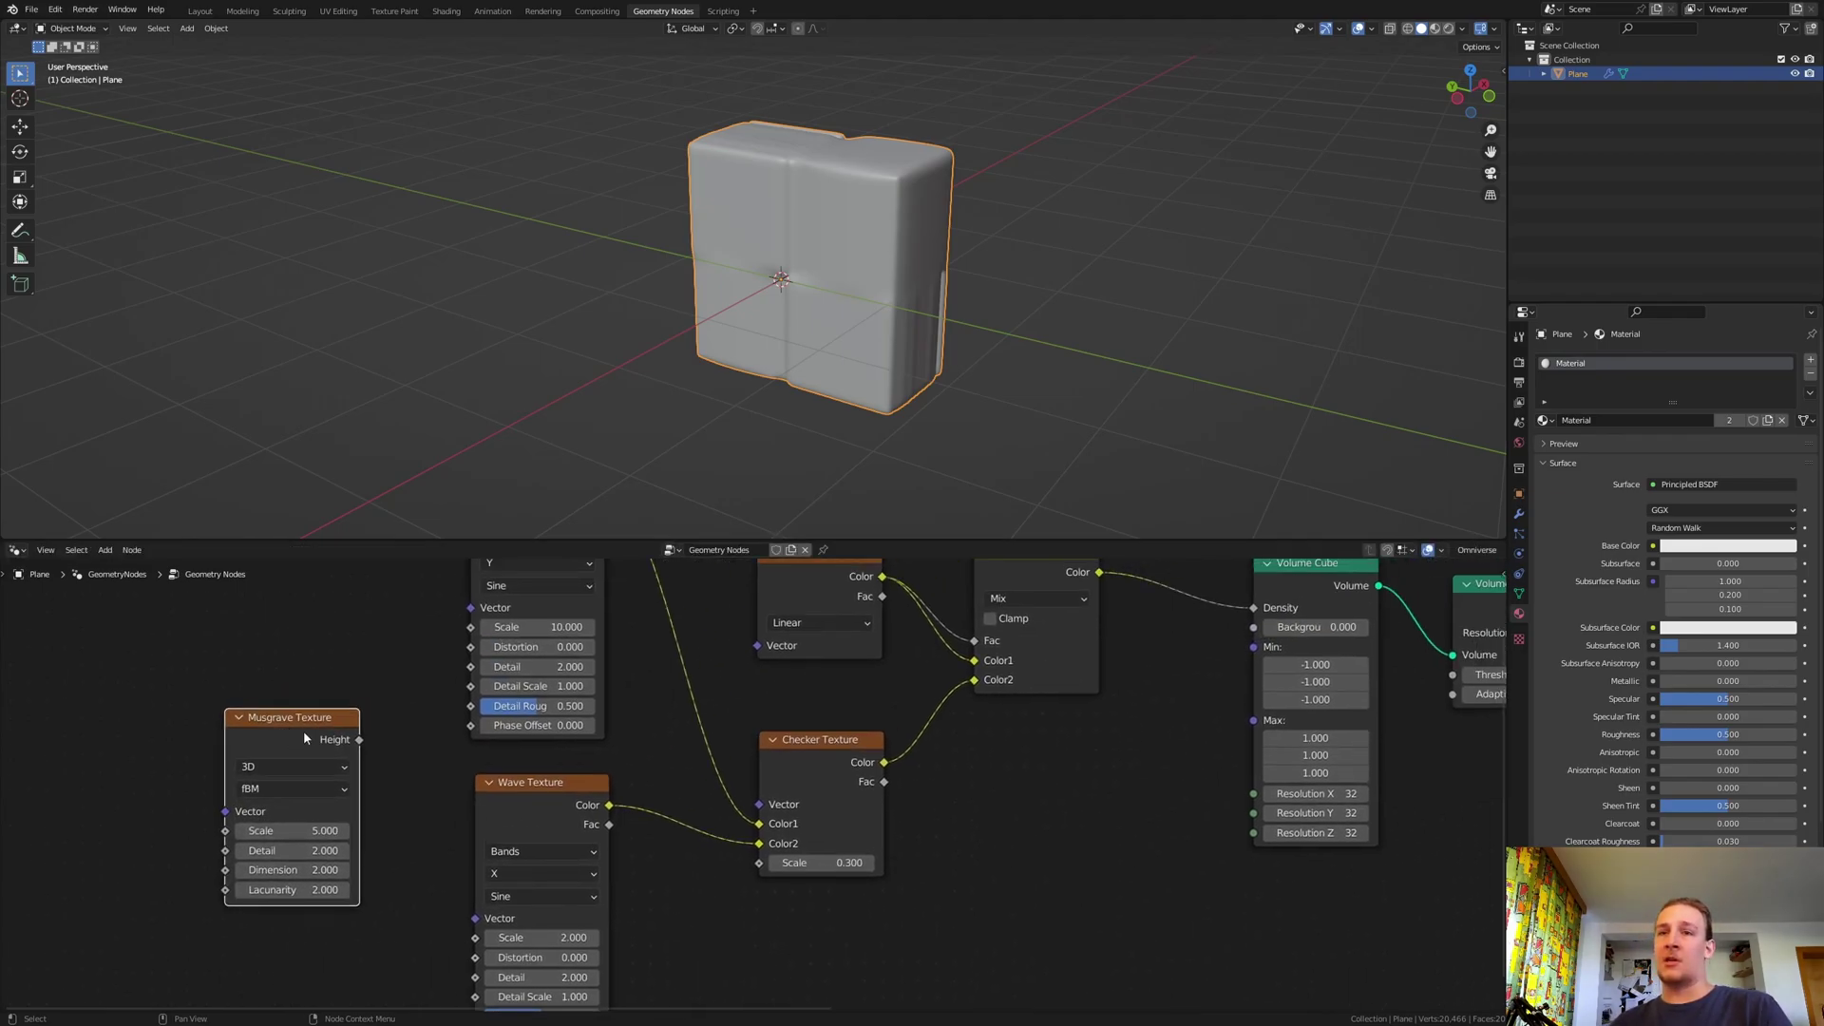
{"action": "left_click_drag", "start_coordinate": [359, 739], "coordinate": [470, 607]}
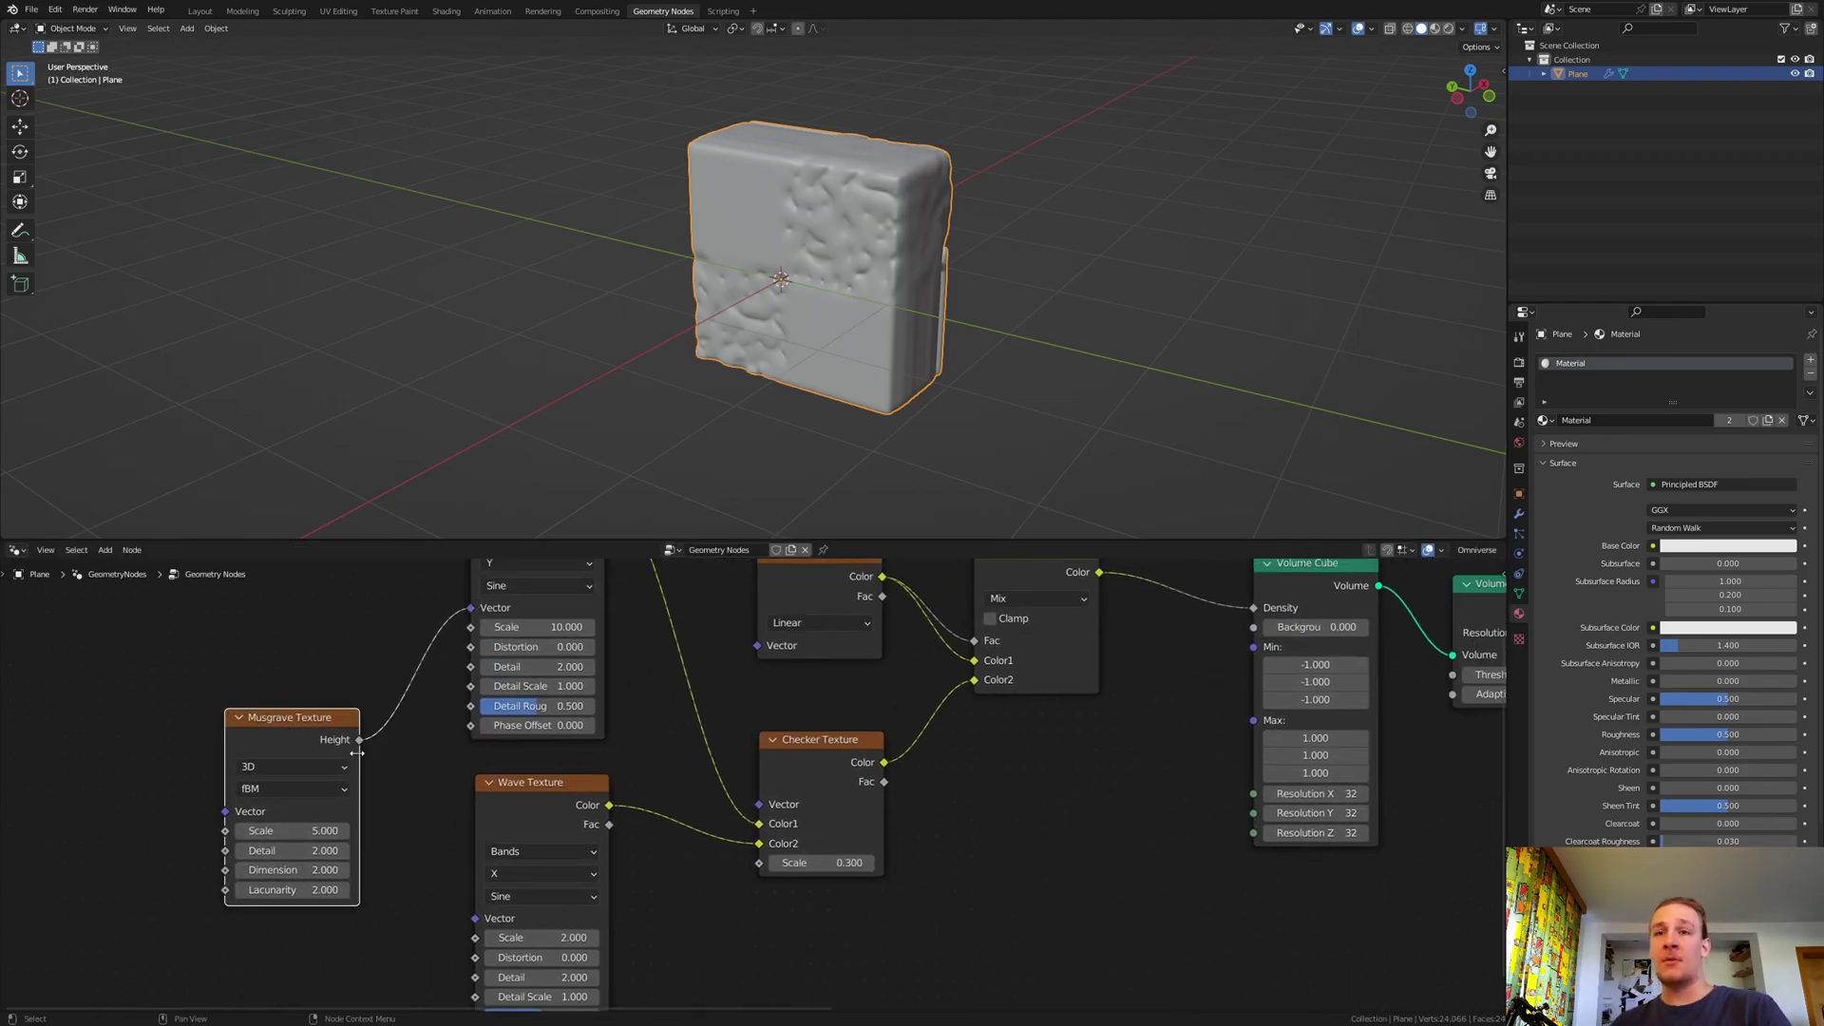
{"action": "left_click_drag", "start_coordinate": [359, 739], "coordinate": [475, 918]}
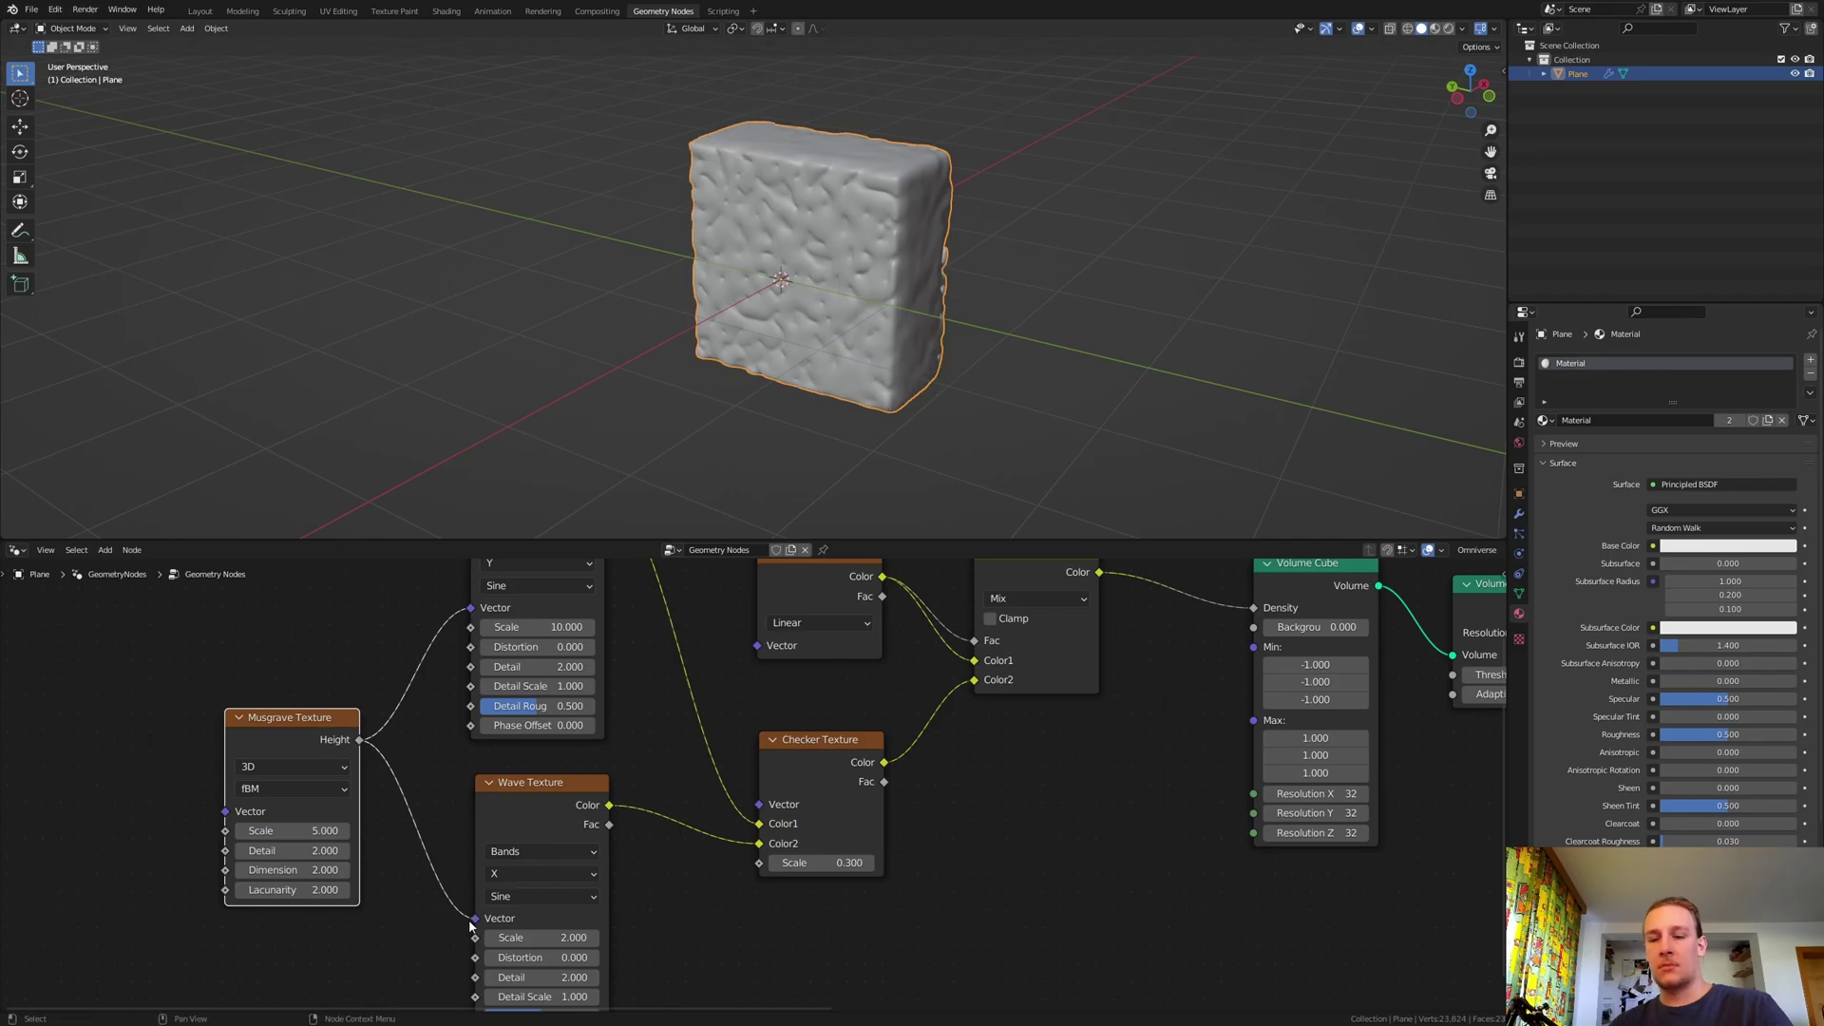
{"action": "middle_click_drag", "start_coordinate": [665, 399], "coordinate": [736, 400]}
- Save the project over Volume_Cube_Checker_Texture1.blend
{"action": "key", "text": "ctrl+shift+s"}
{"action": "left_click", "coordinate": [317, 191]}
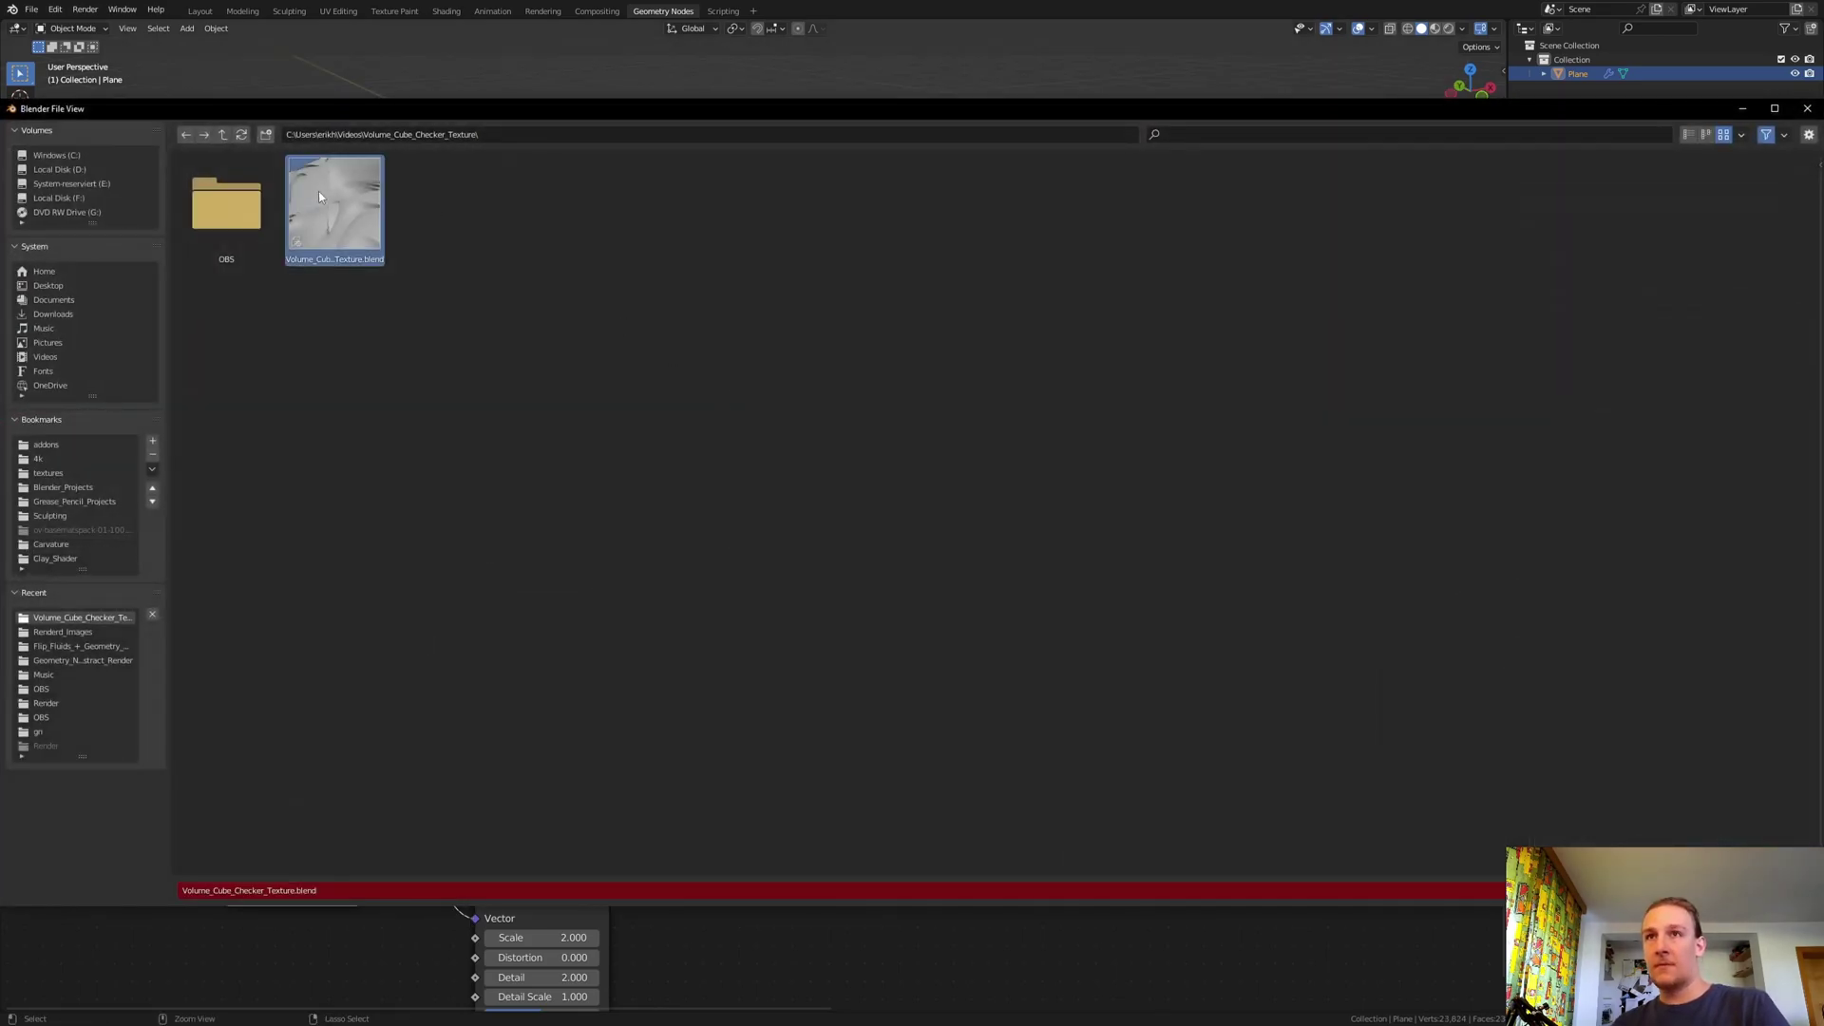
{"action": "key", "text": "Return"}
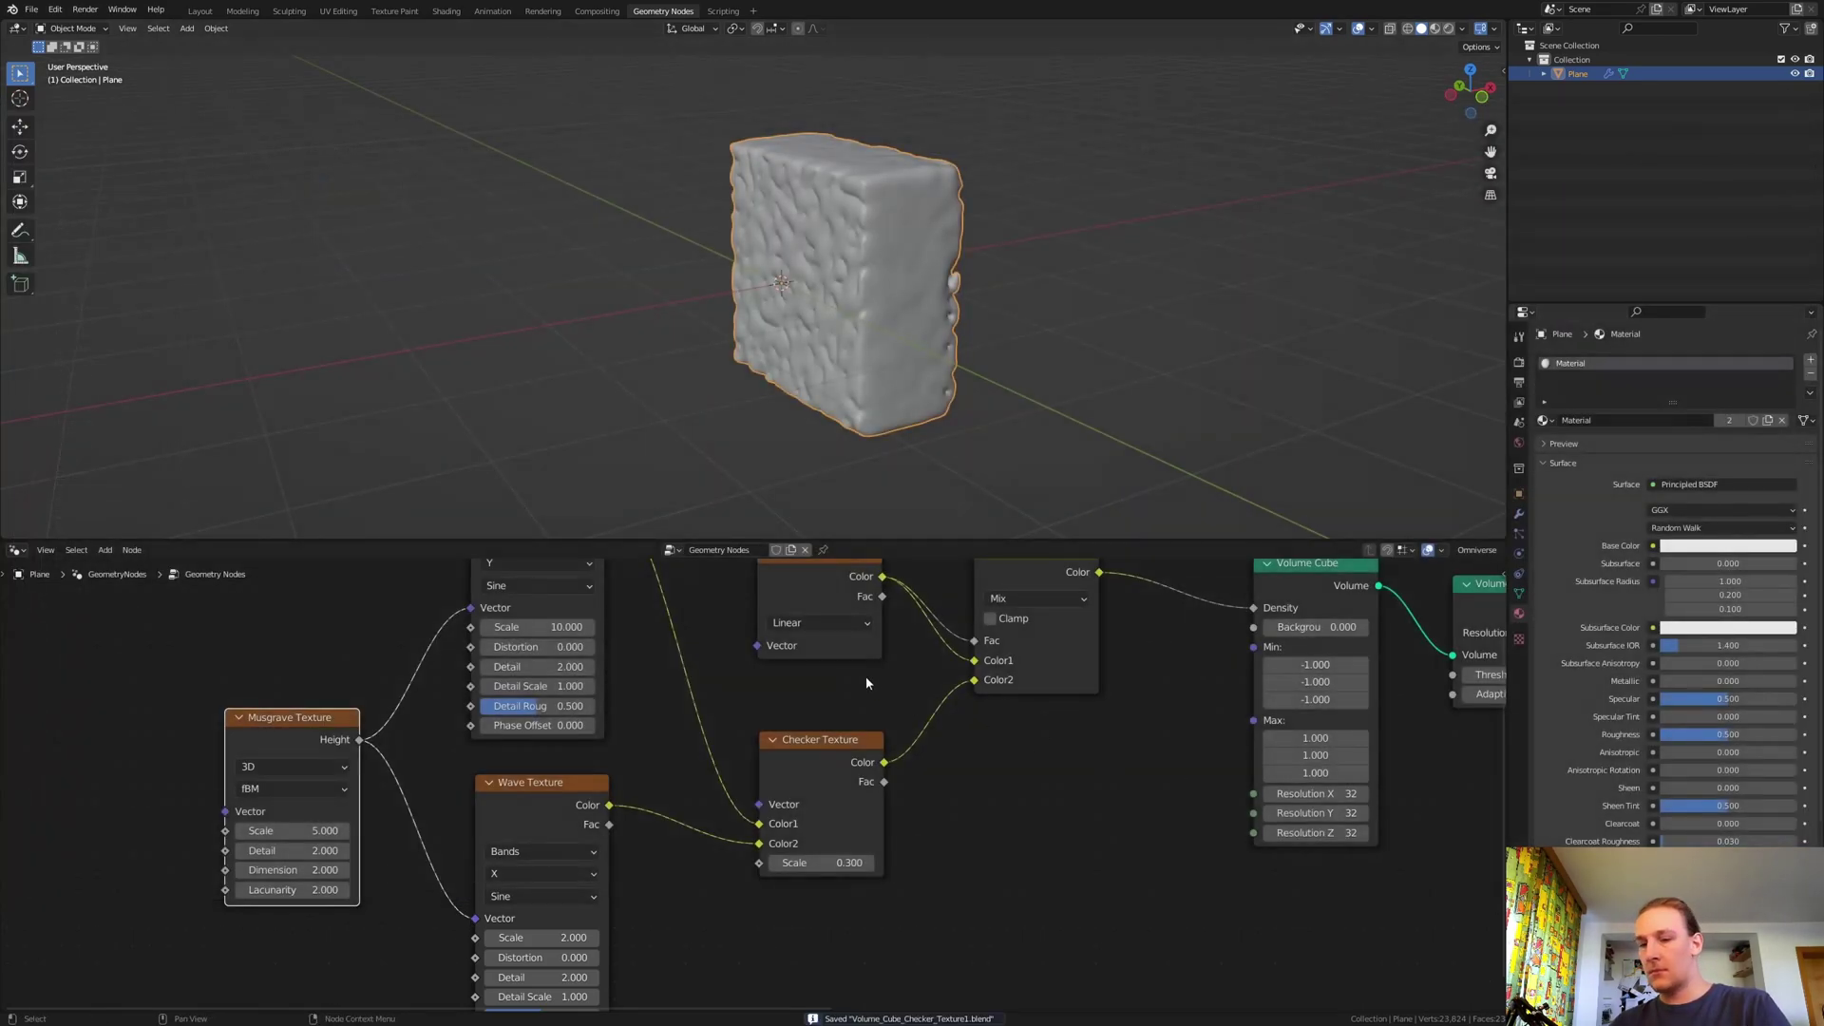
- Switch the Musgrave Texture to 4D, keyframe its W at 0, and split the 3D view
{"action": "left_click", "coordinate": [304, 766]}
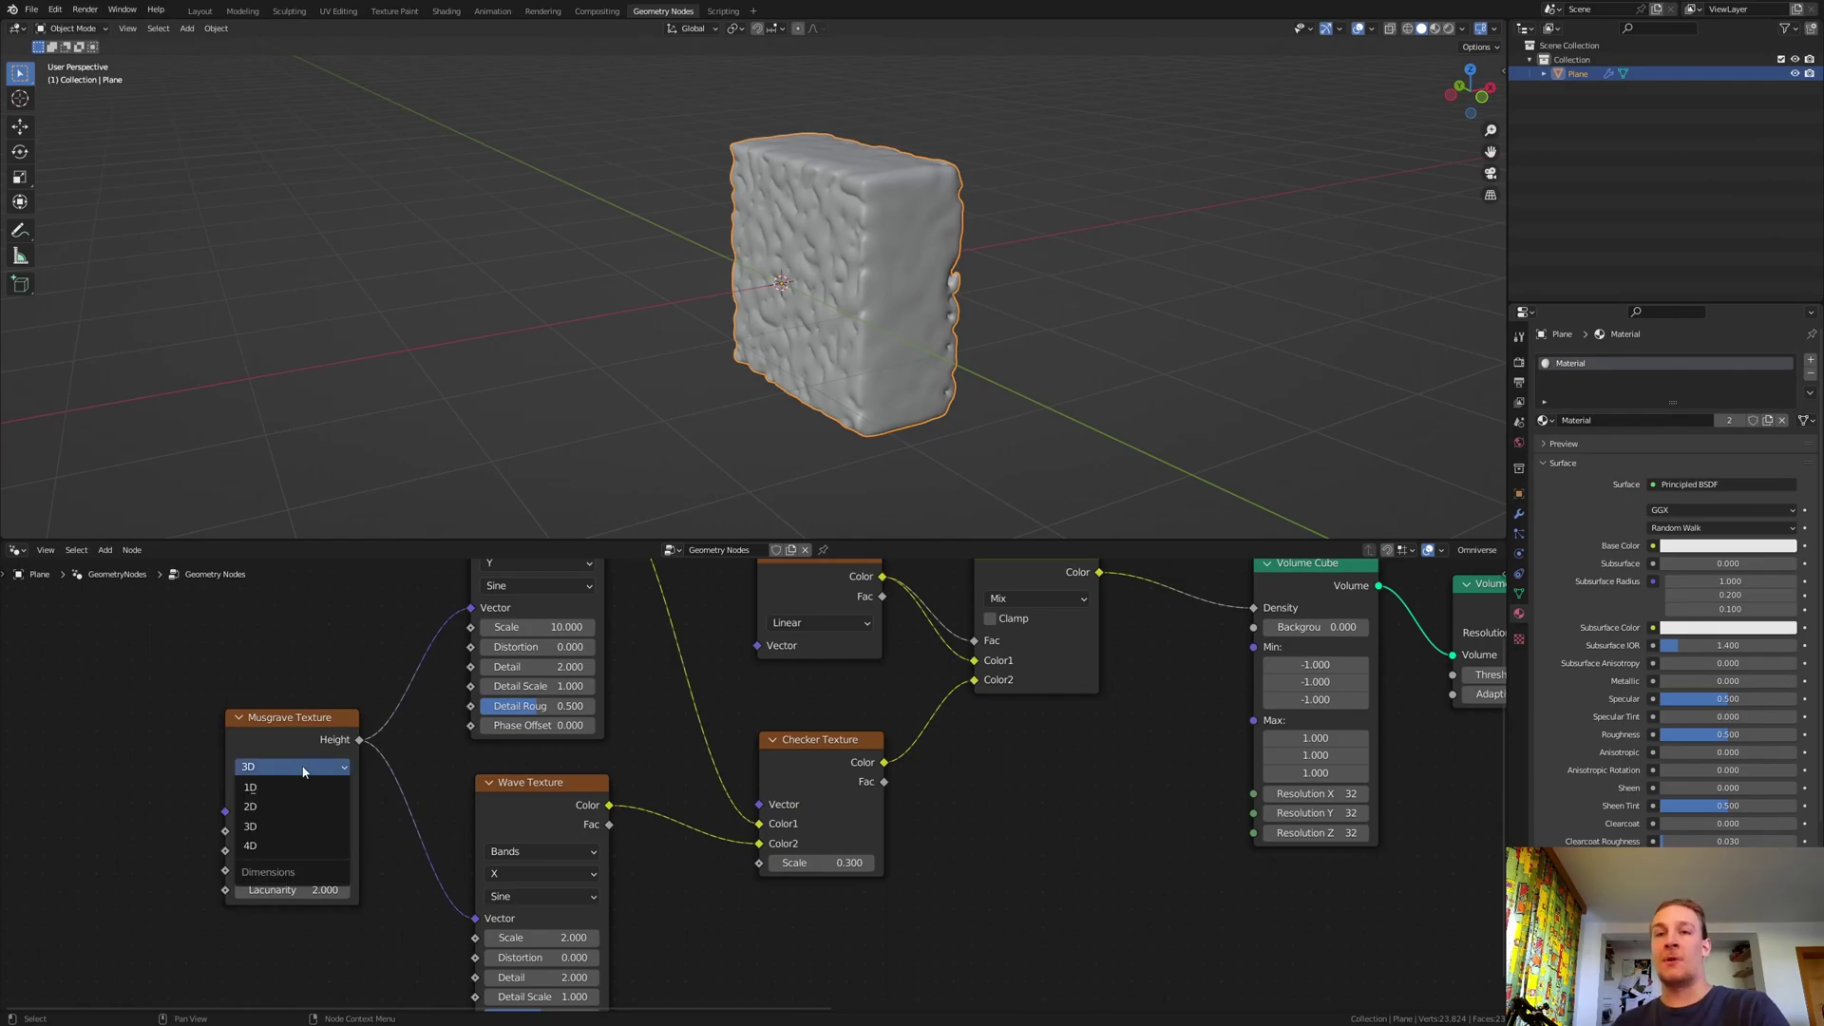
{"action": "left_click", "coordinate": [314, 853]}
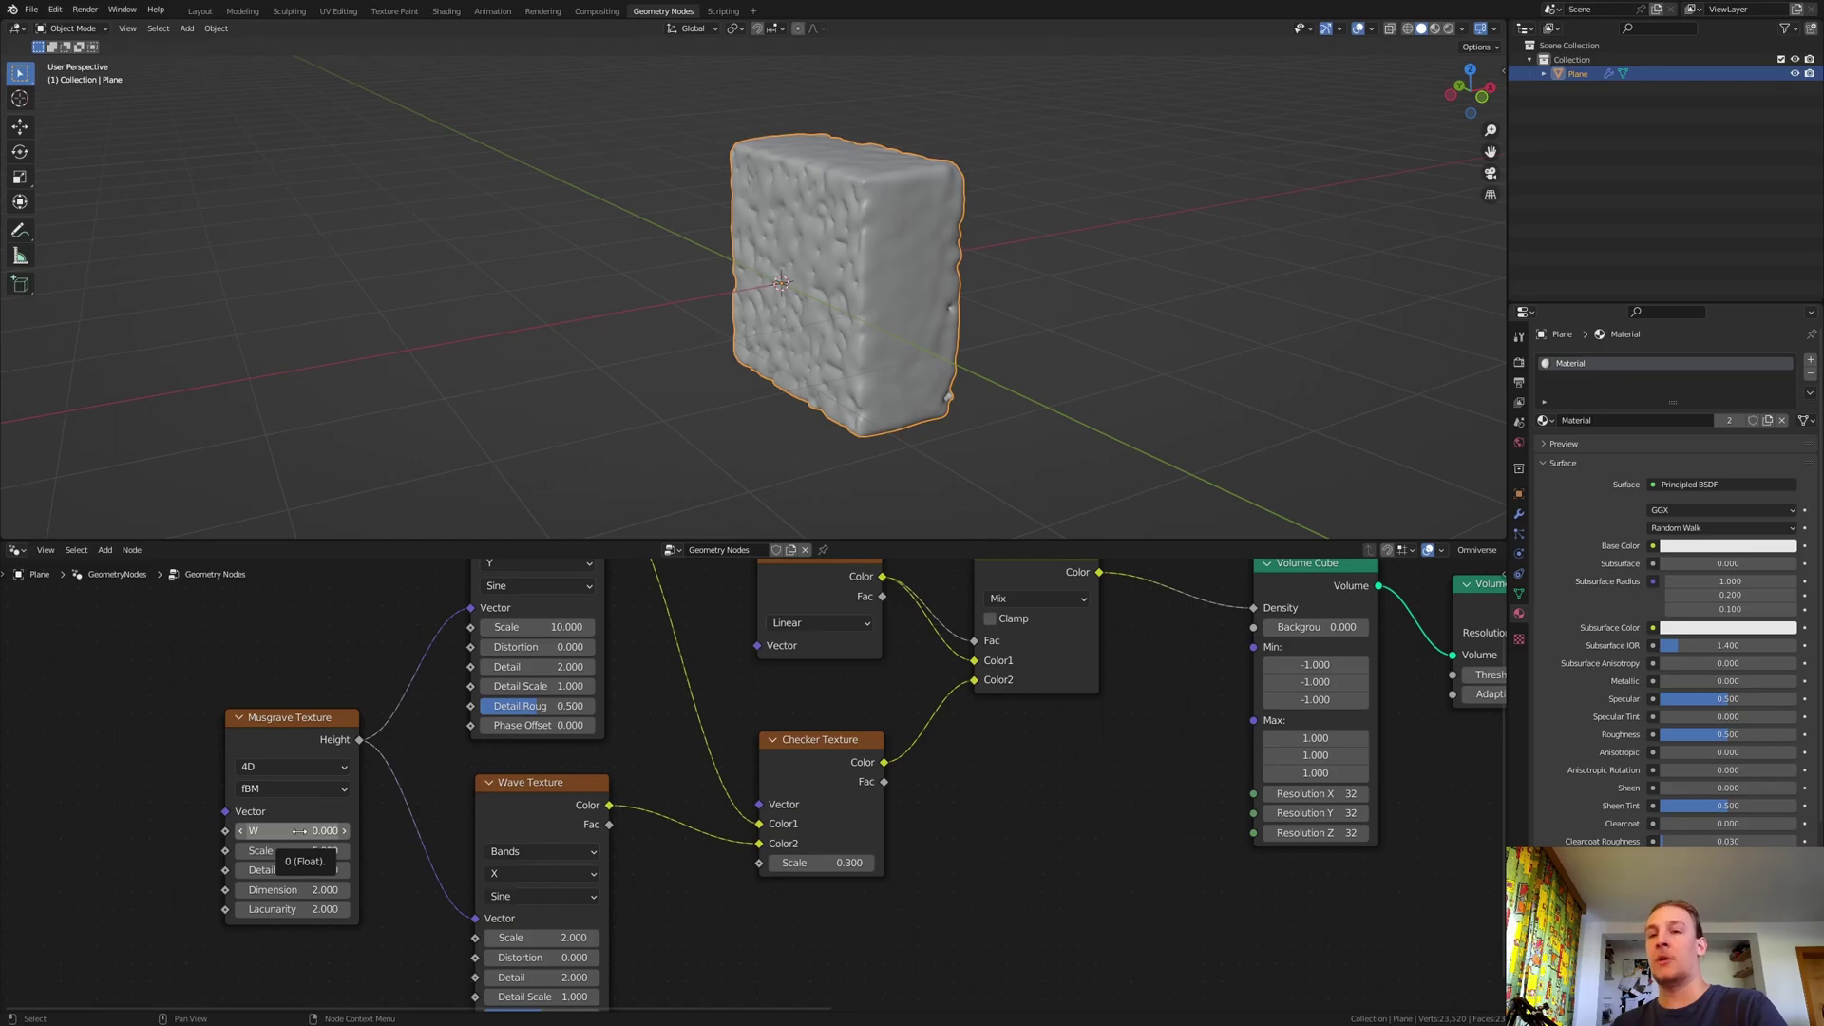
{"action": "key", "text": "i"}
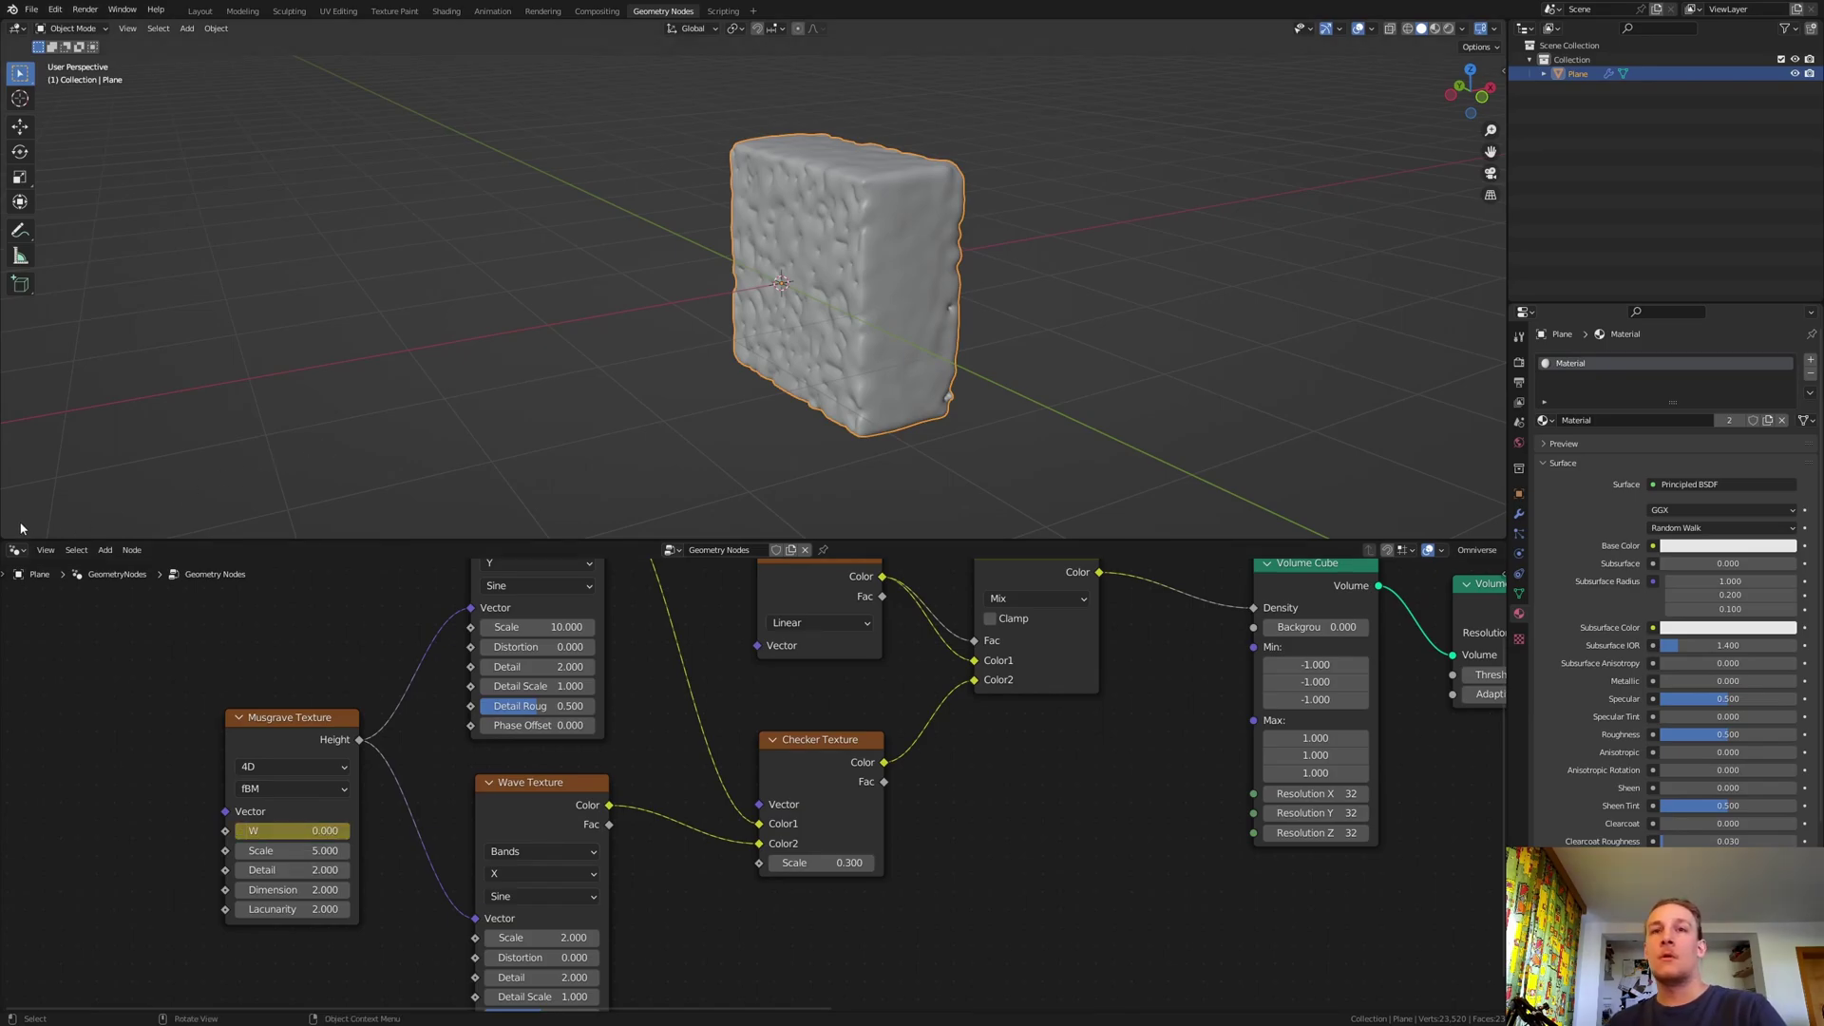
{"action": "left_click_drag", "start_coordinate": [5, 534], "coordinate": [15, 438]}
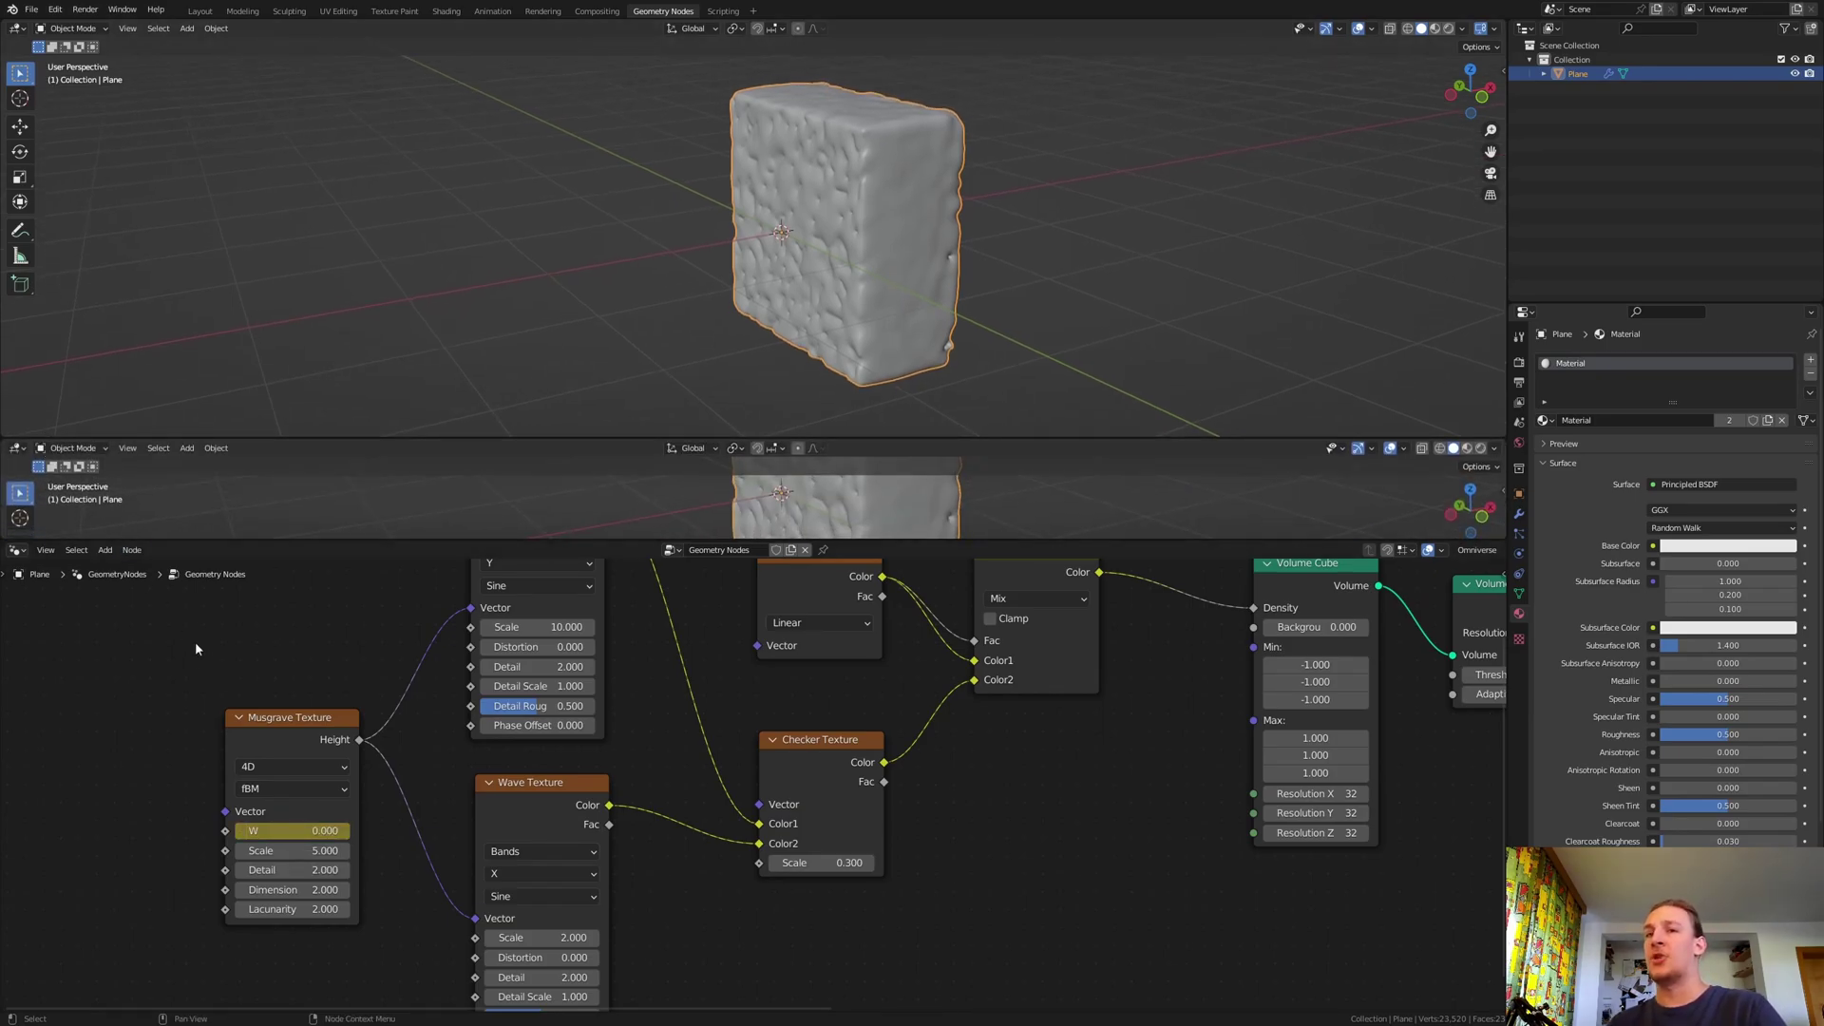
- Turn the new area into an enlarged Graph Editor showing the W curve
{"action": "left_click", "coordinate": [16, 448]}
{"action": "left_click", "coordinate": [218, 522]}
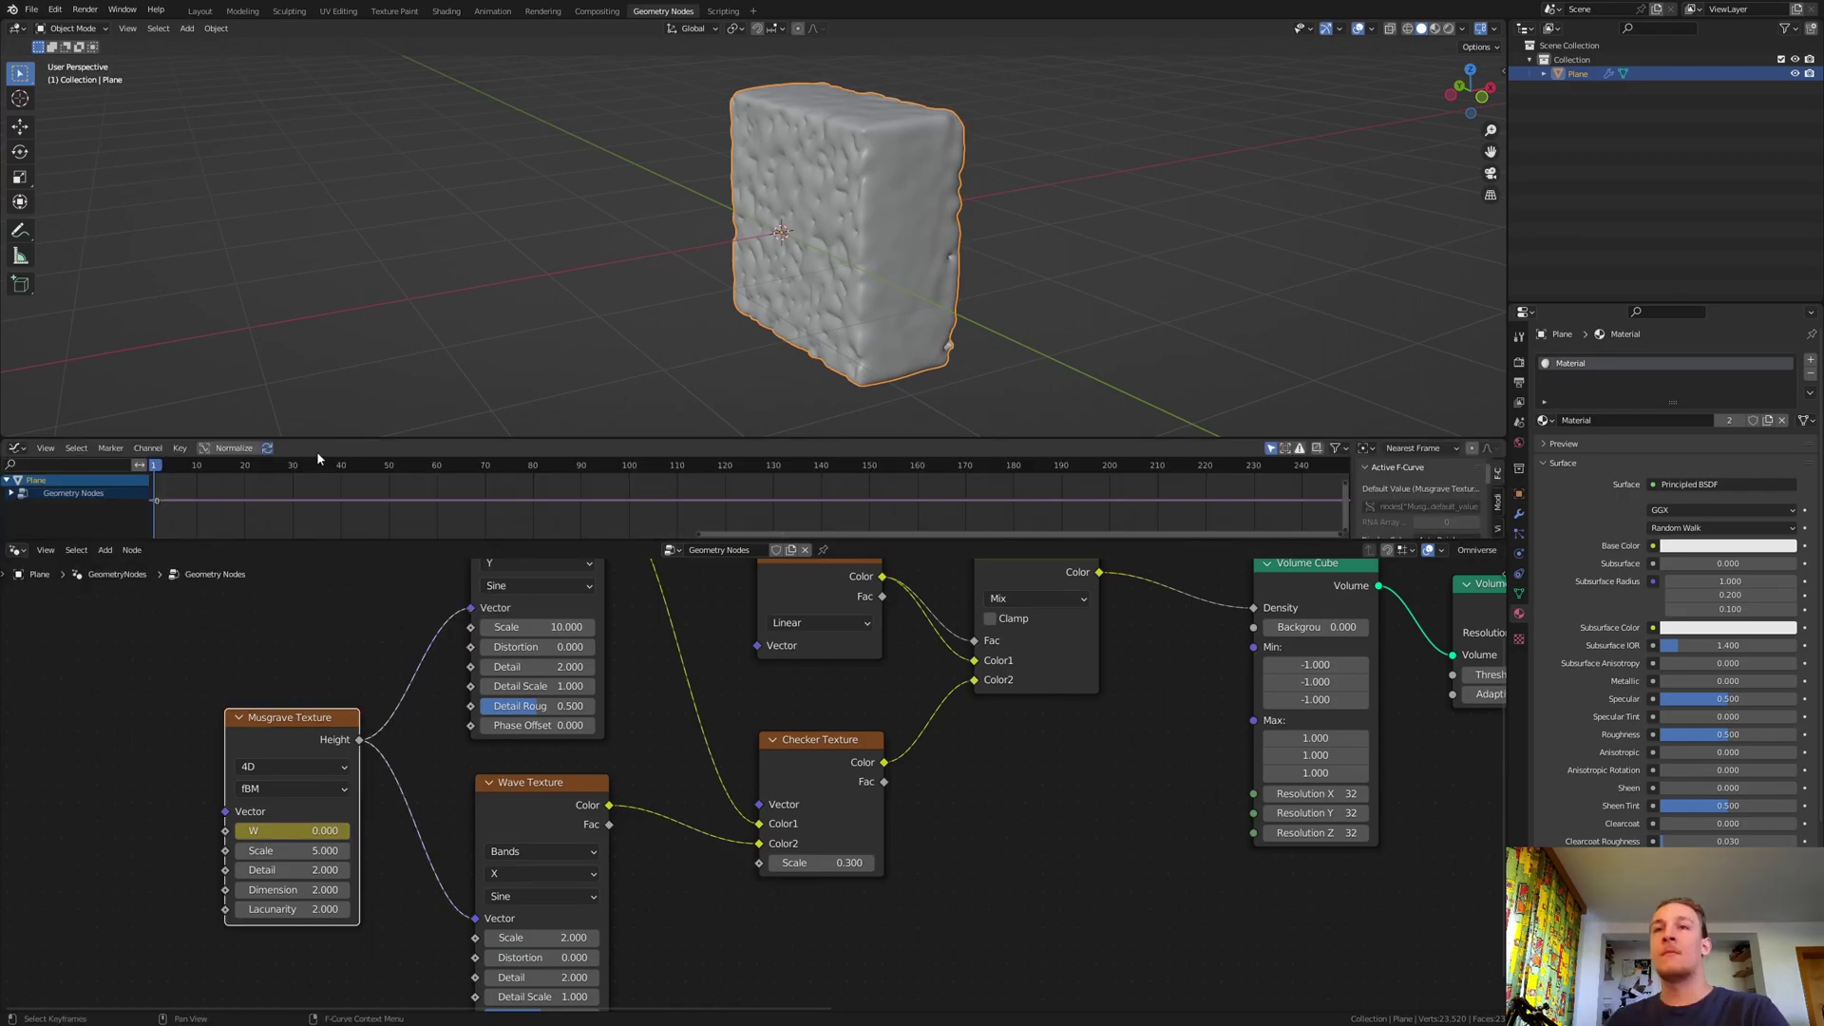
{"action": "left_click_drag", "start_coordinate": [334, 439], "coordinate": [314, 357]}
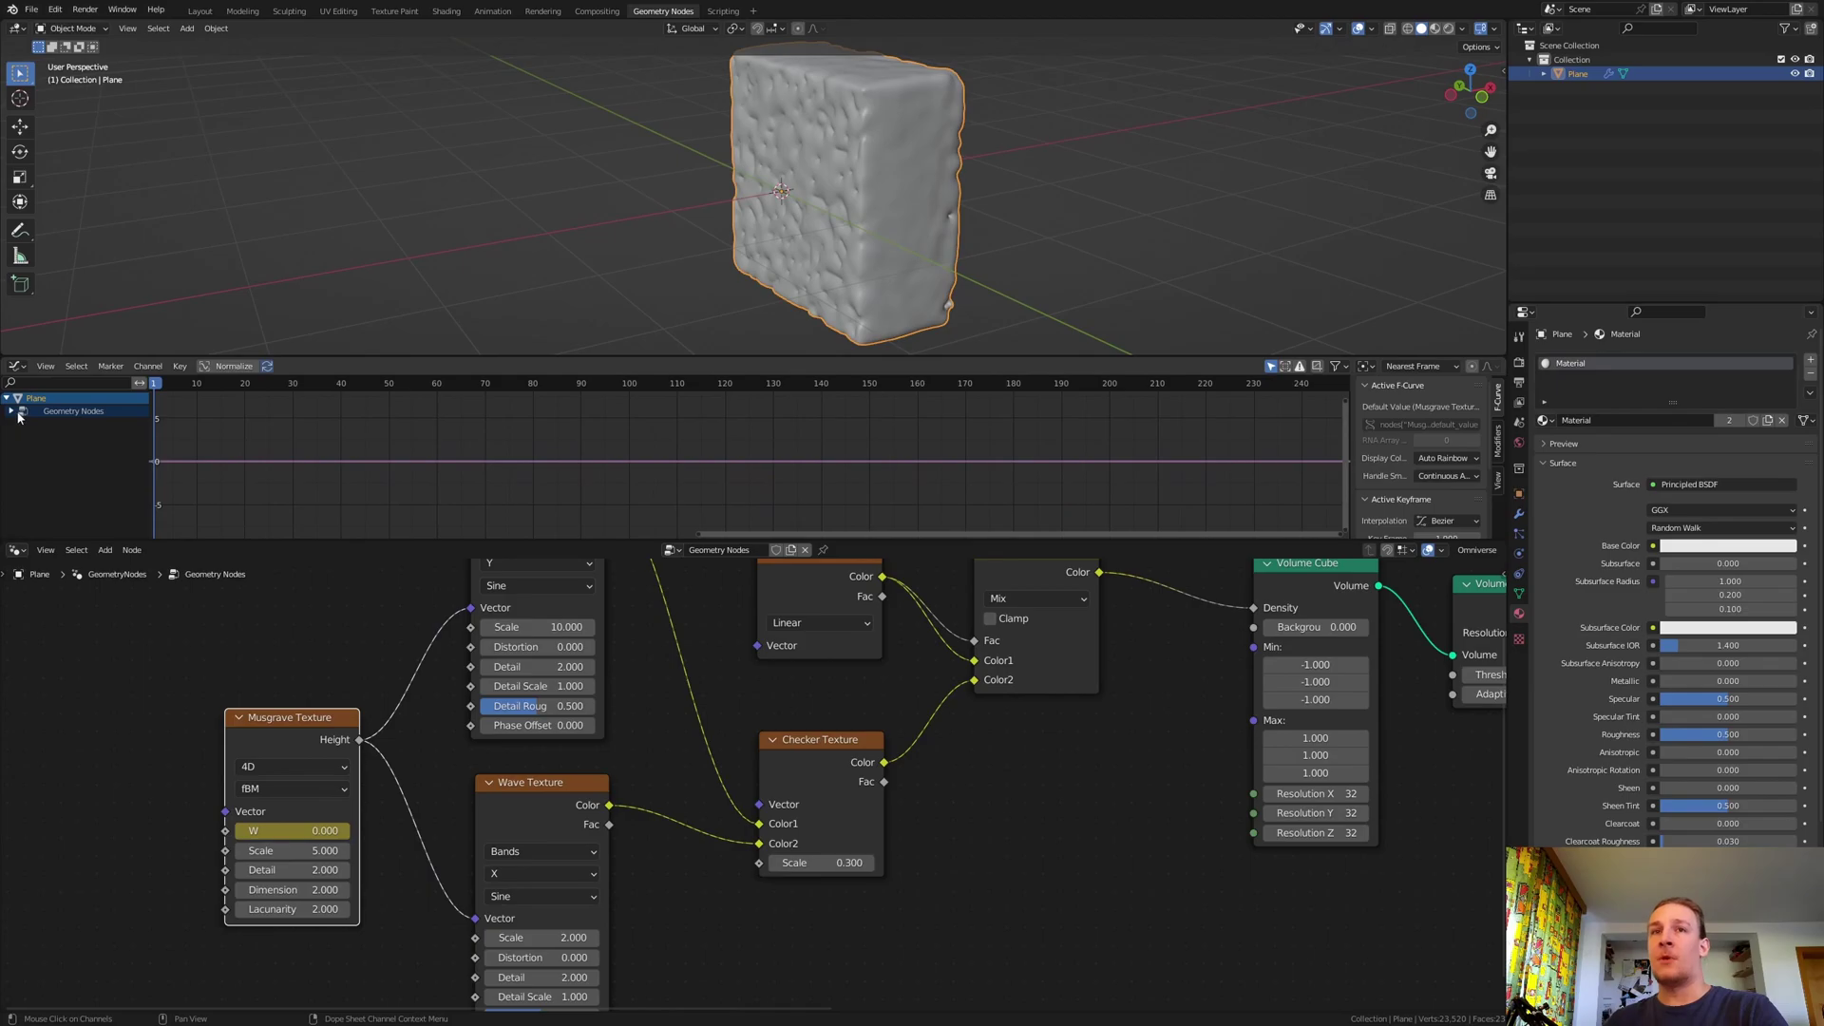
{"action": "left_click", "coordinate": [17, 411]}
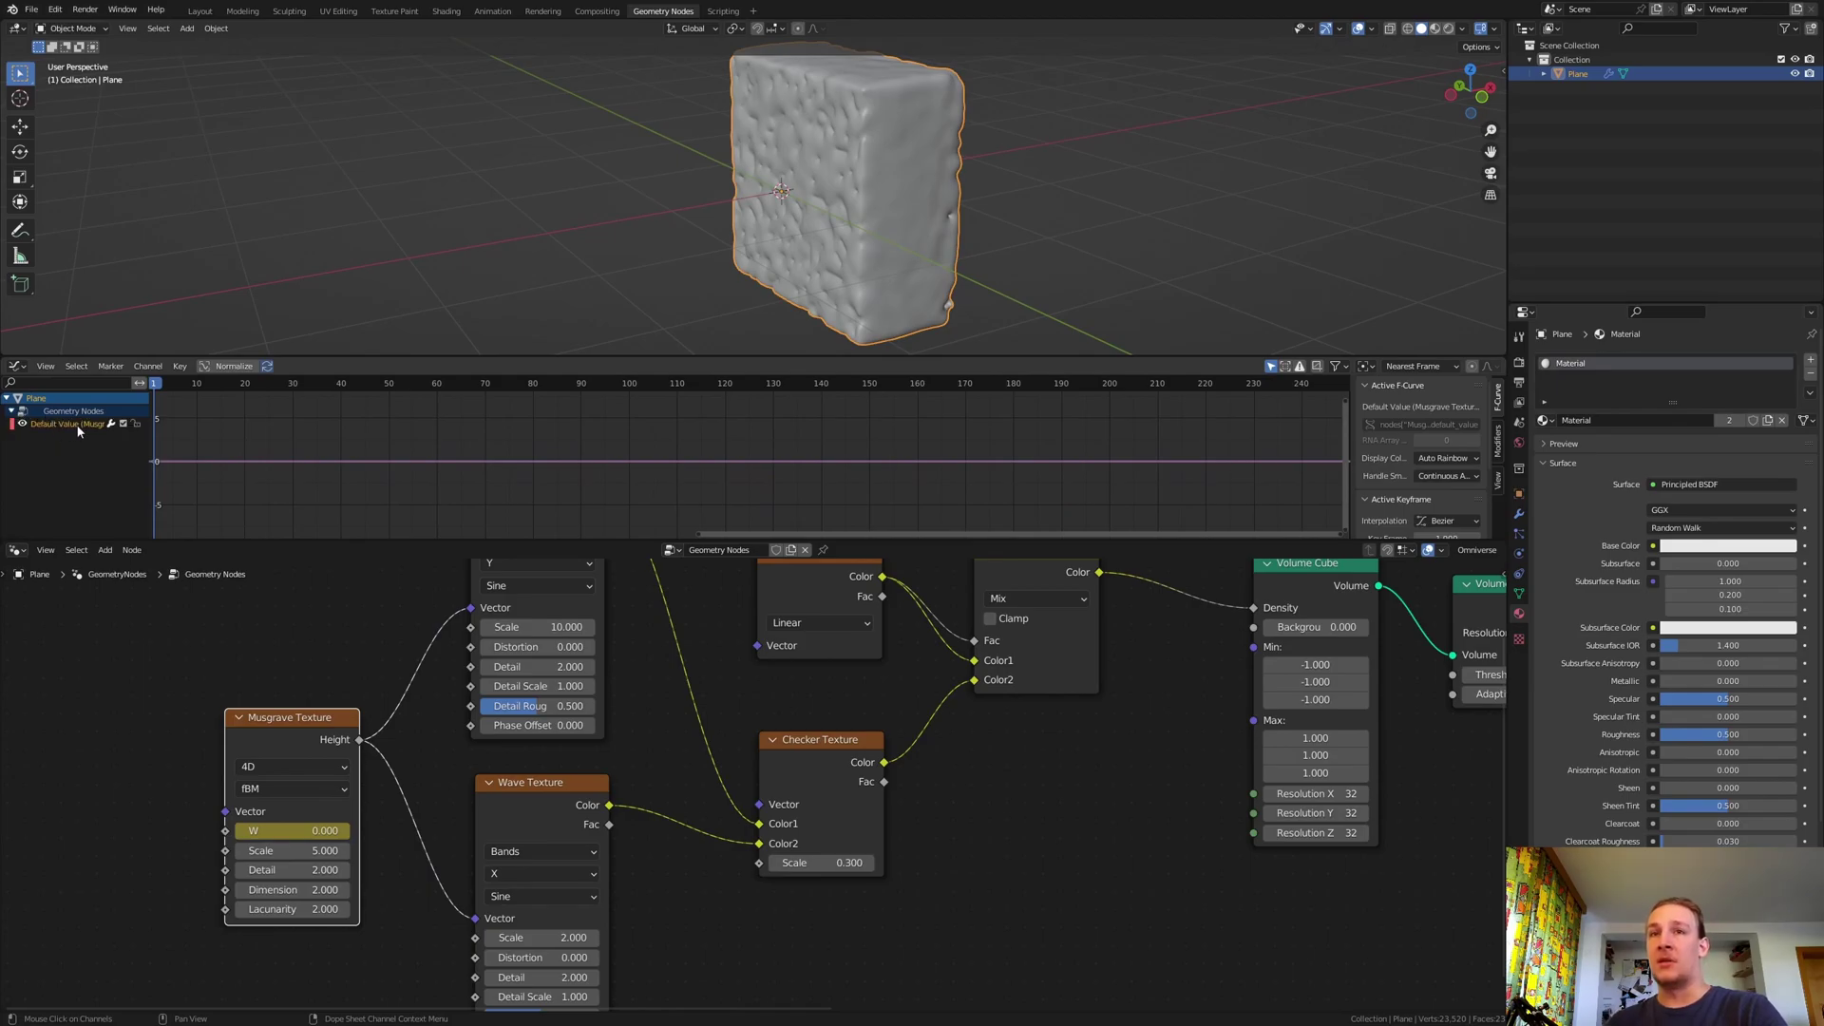
- Add a Noise modifier with Scale 50 and Strength 0.25, then play the animation
{"action": "left_click", "coordinate": [1498, 439]}
{"action": "left_click", "coordinate": [1429, 385]}
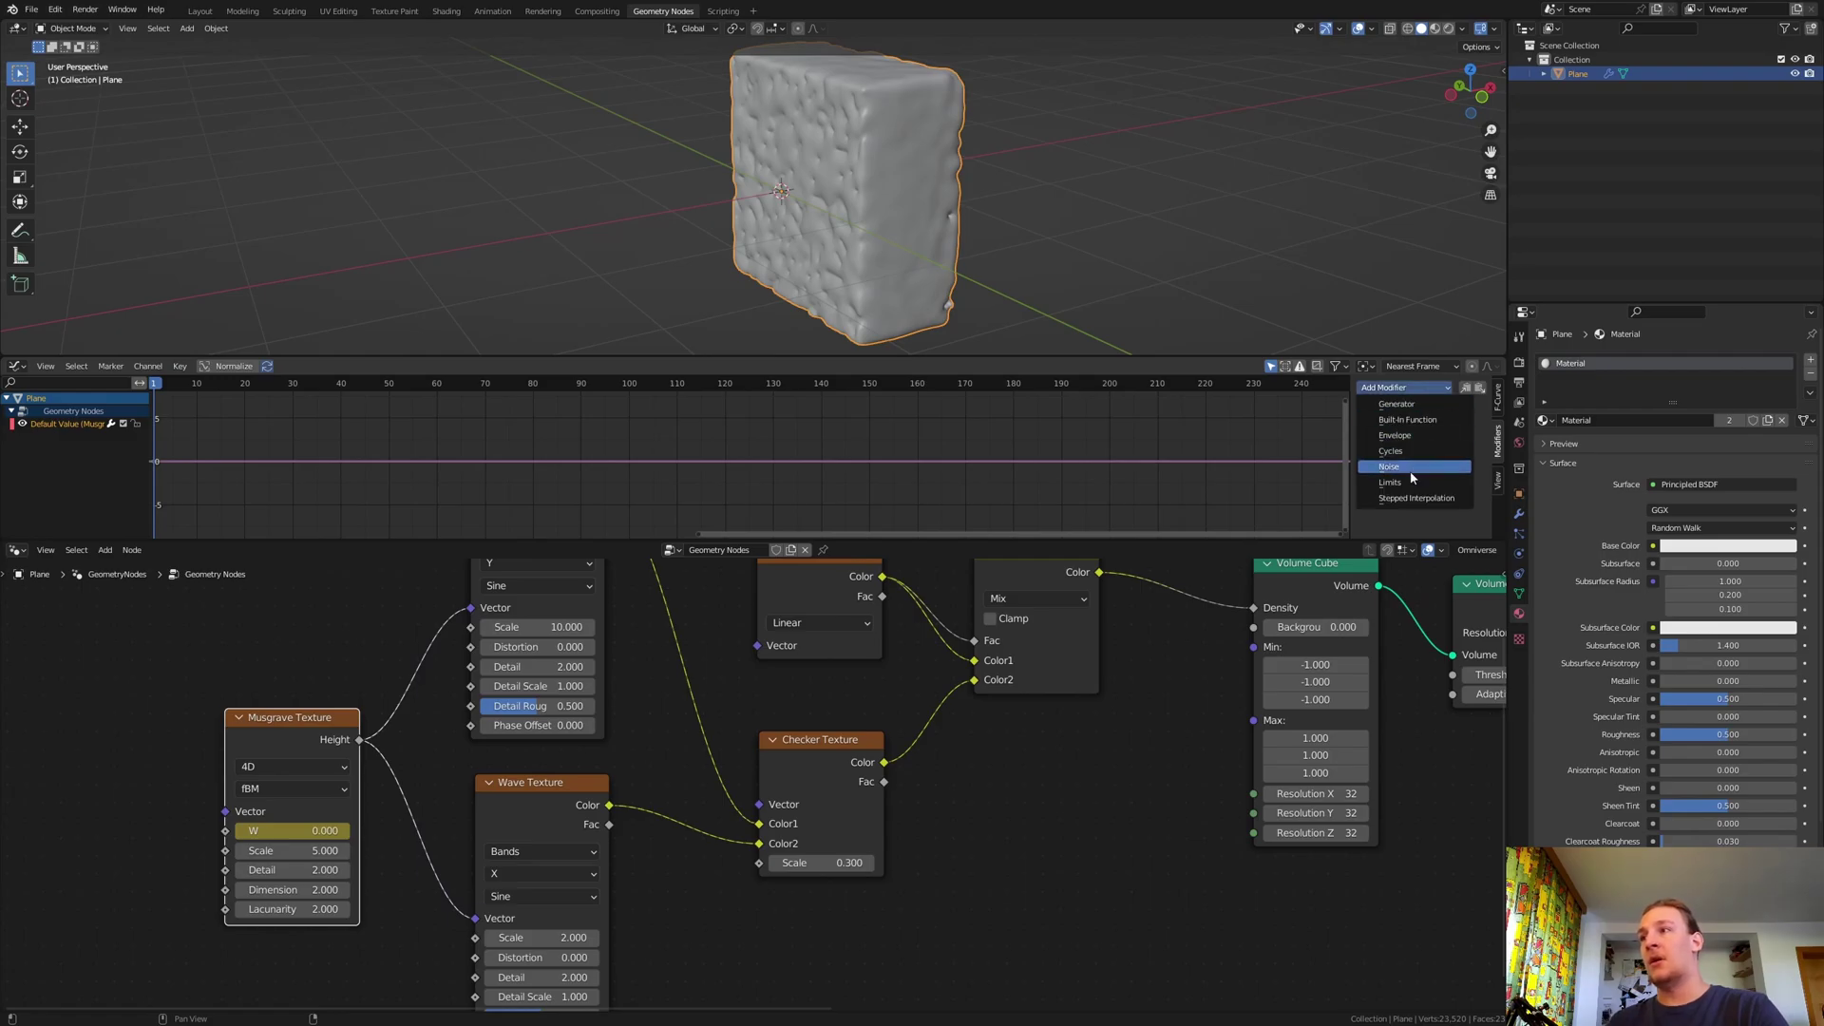
{"action": "left_click", "coordinate": [1413, 470]}
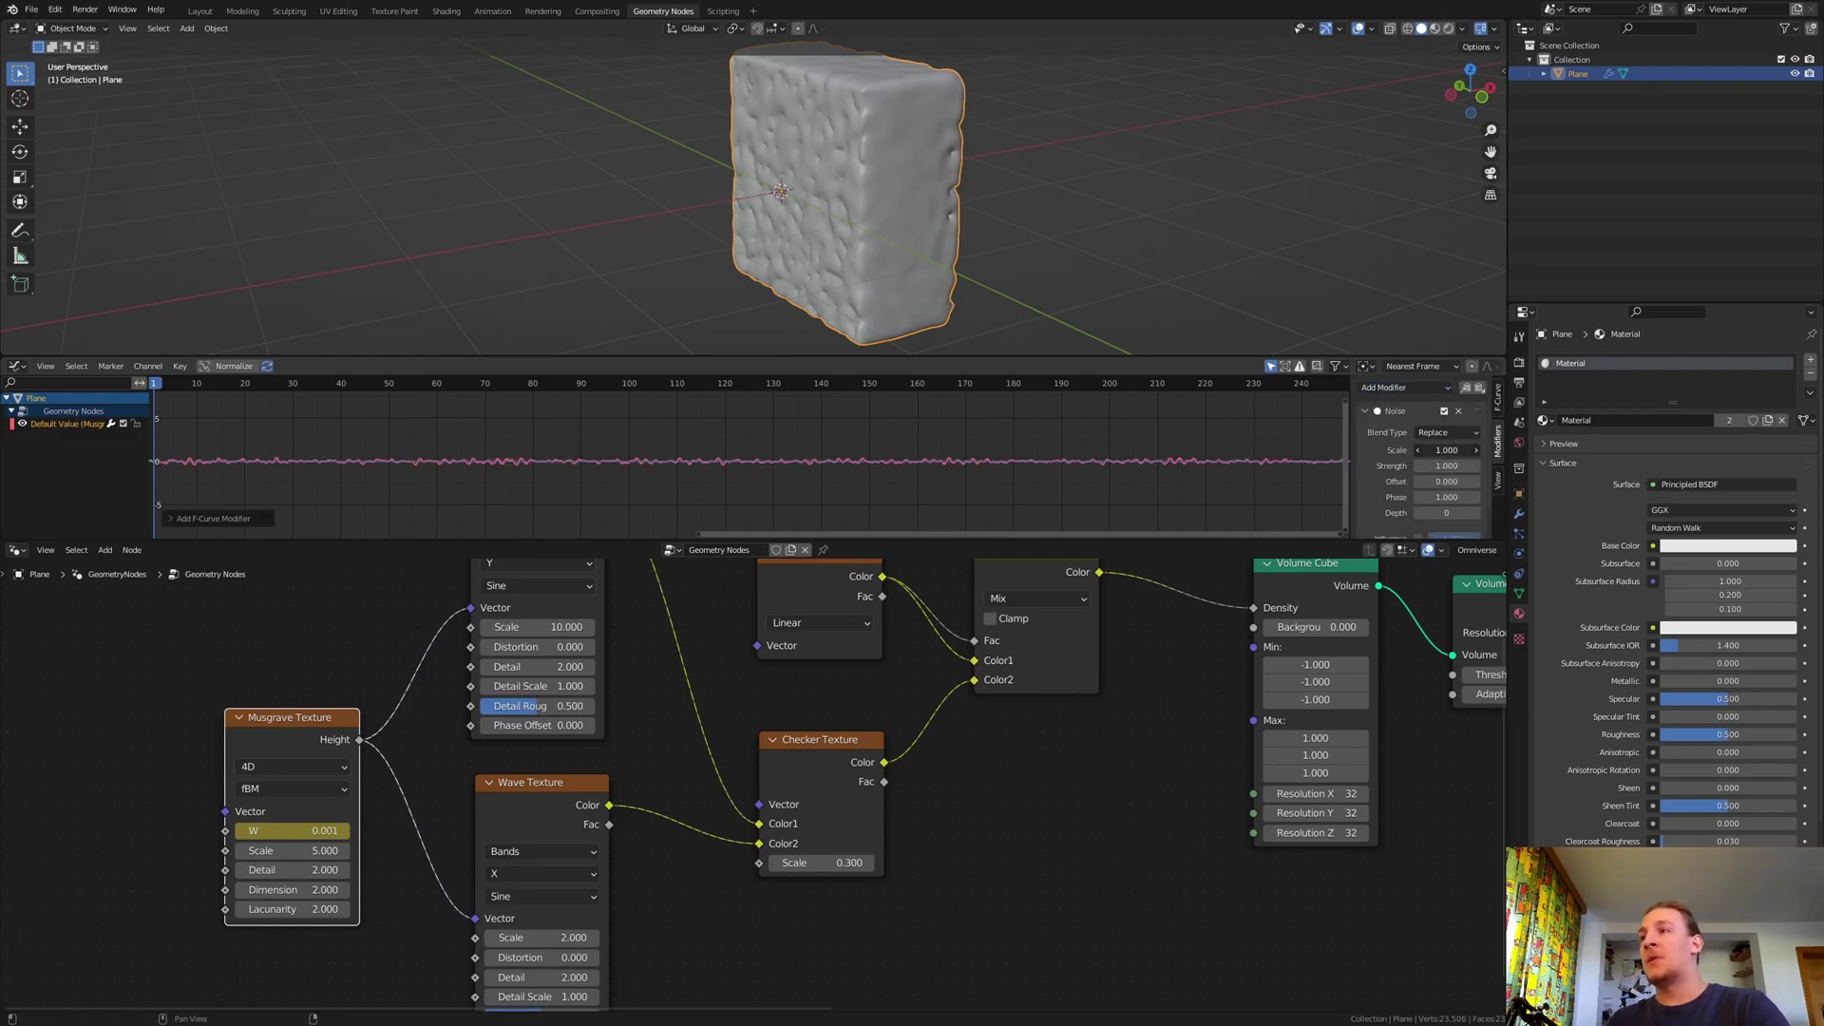
{"action": "left_click", "coordinate": [1446, 450]}
{"action": "type", "text": "50"}
{"action": "key", "text": "Return"}
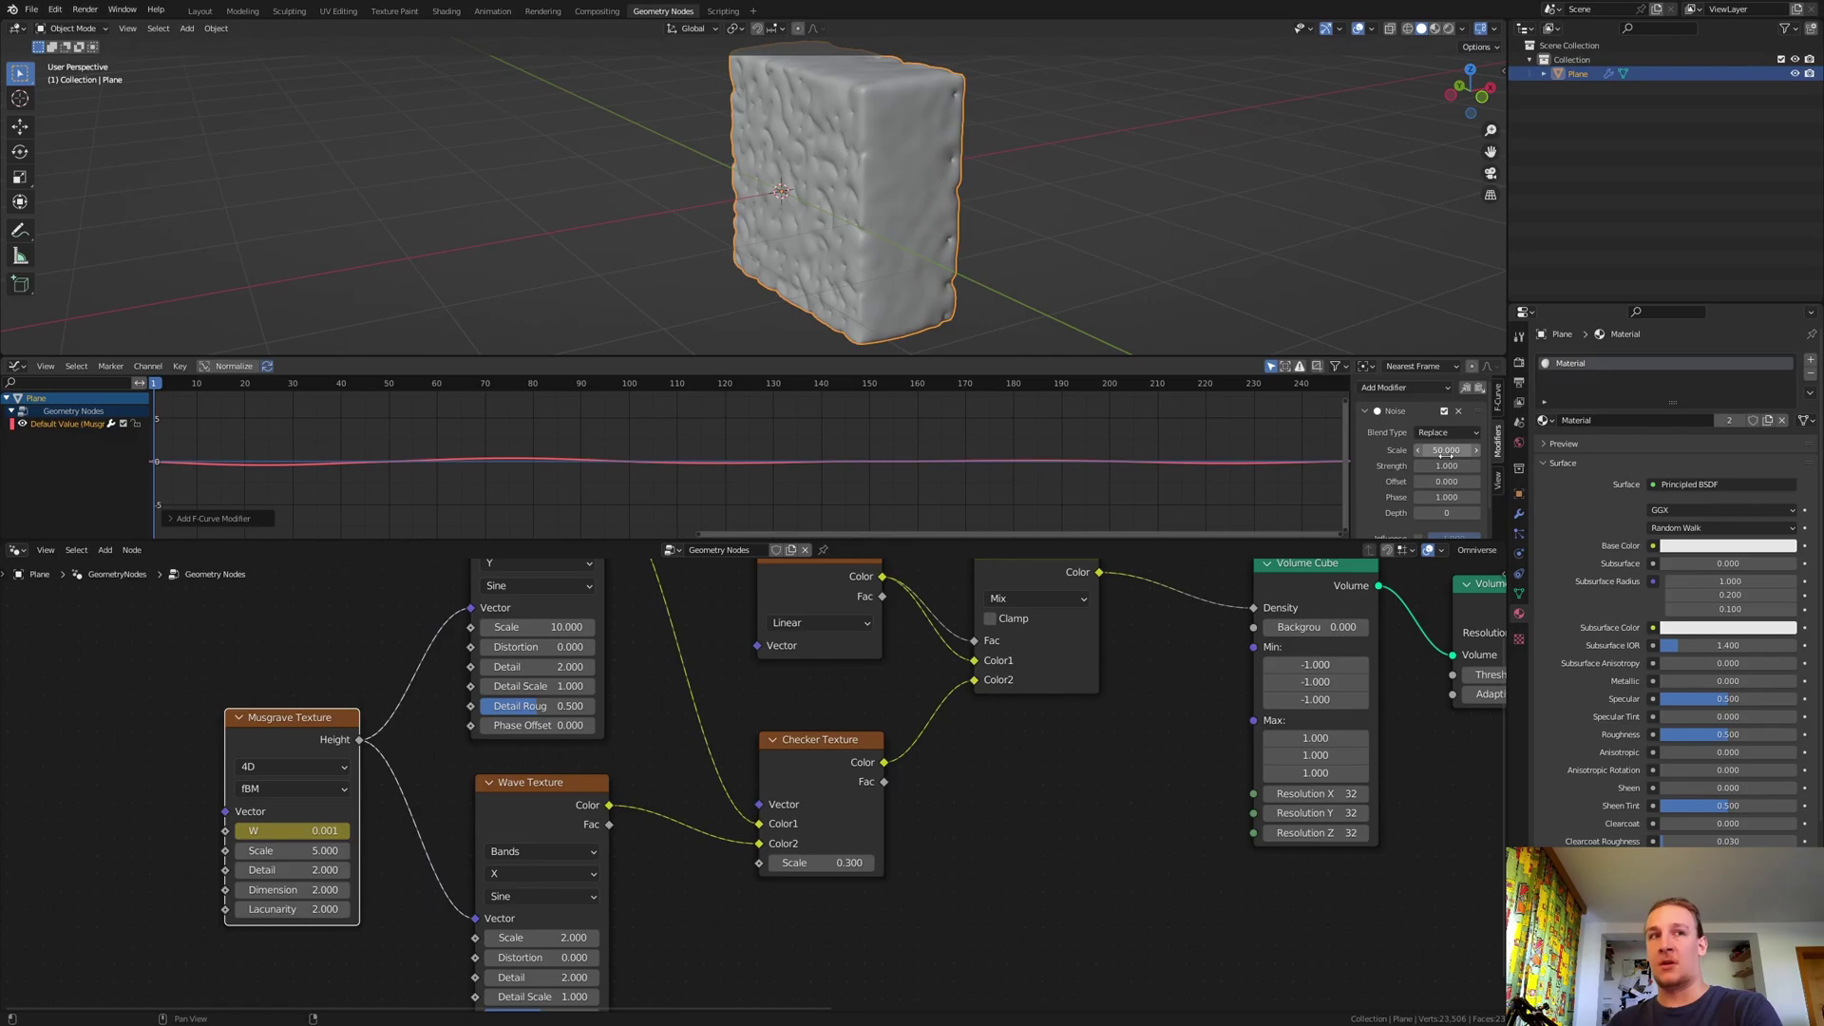
{"action": "left_click", "coordinate": [1442, 466]}
{"action": "type", "text": ".2"}
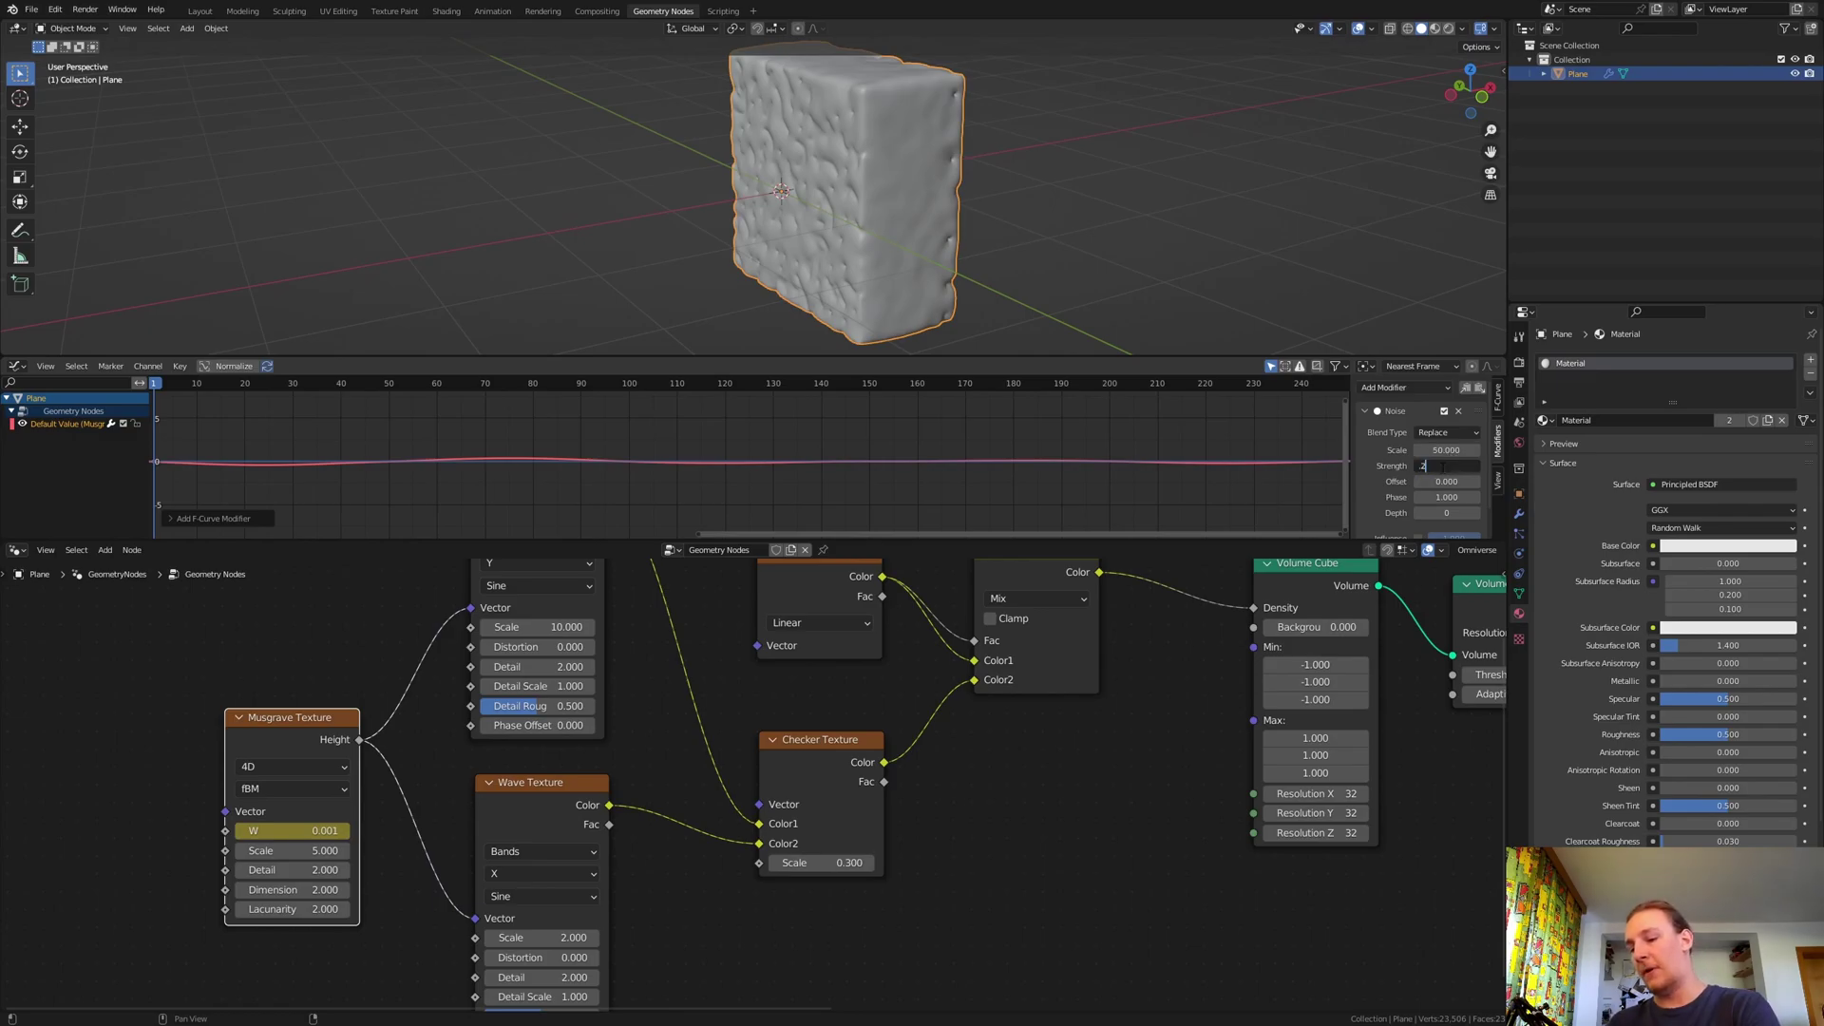
{"action": "type", "text": "5"}
{"action": "key", "text": "Return"}
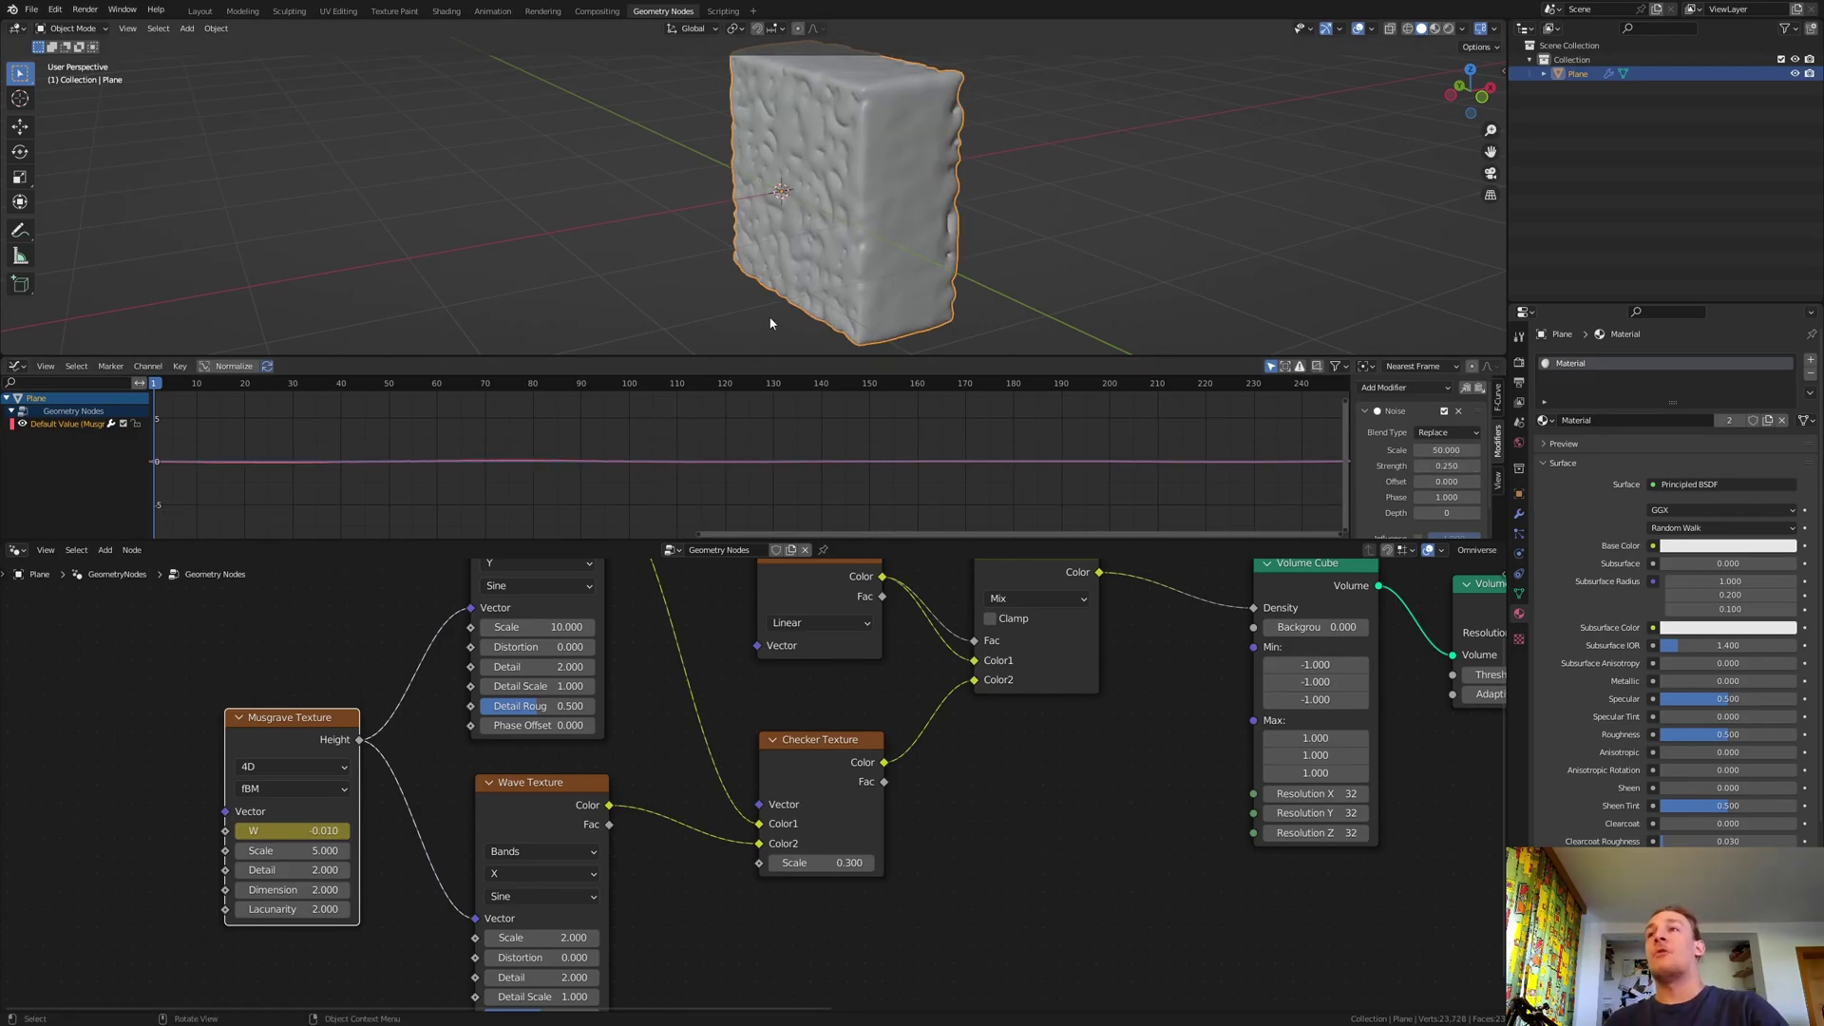
{"action": "key", "text": "space"}
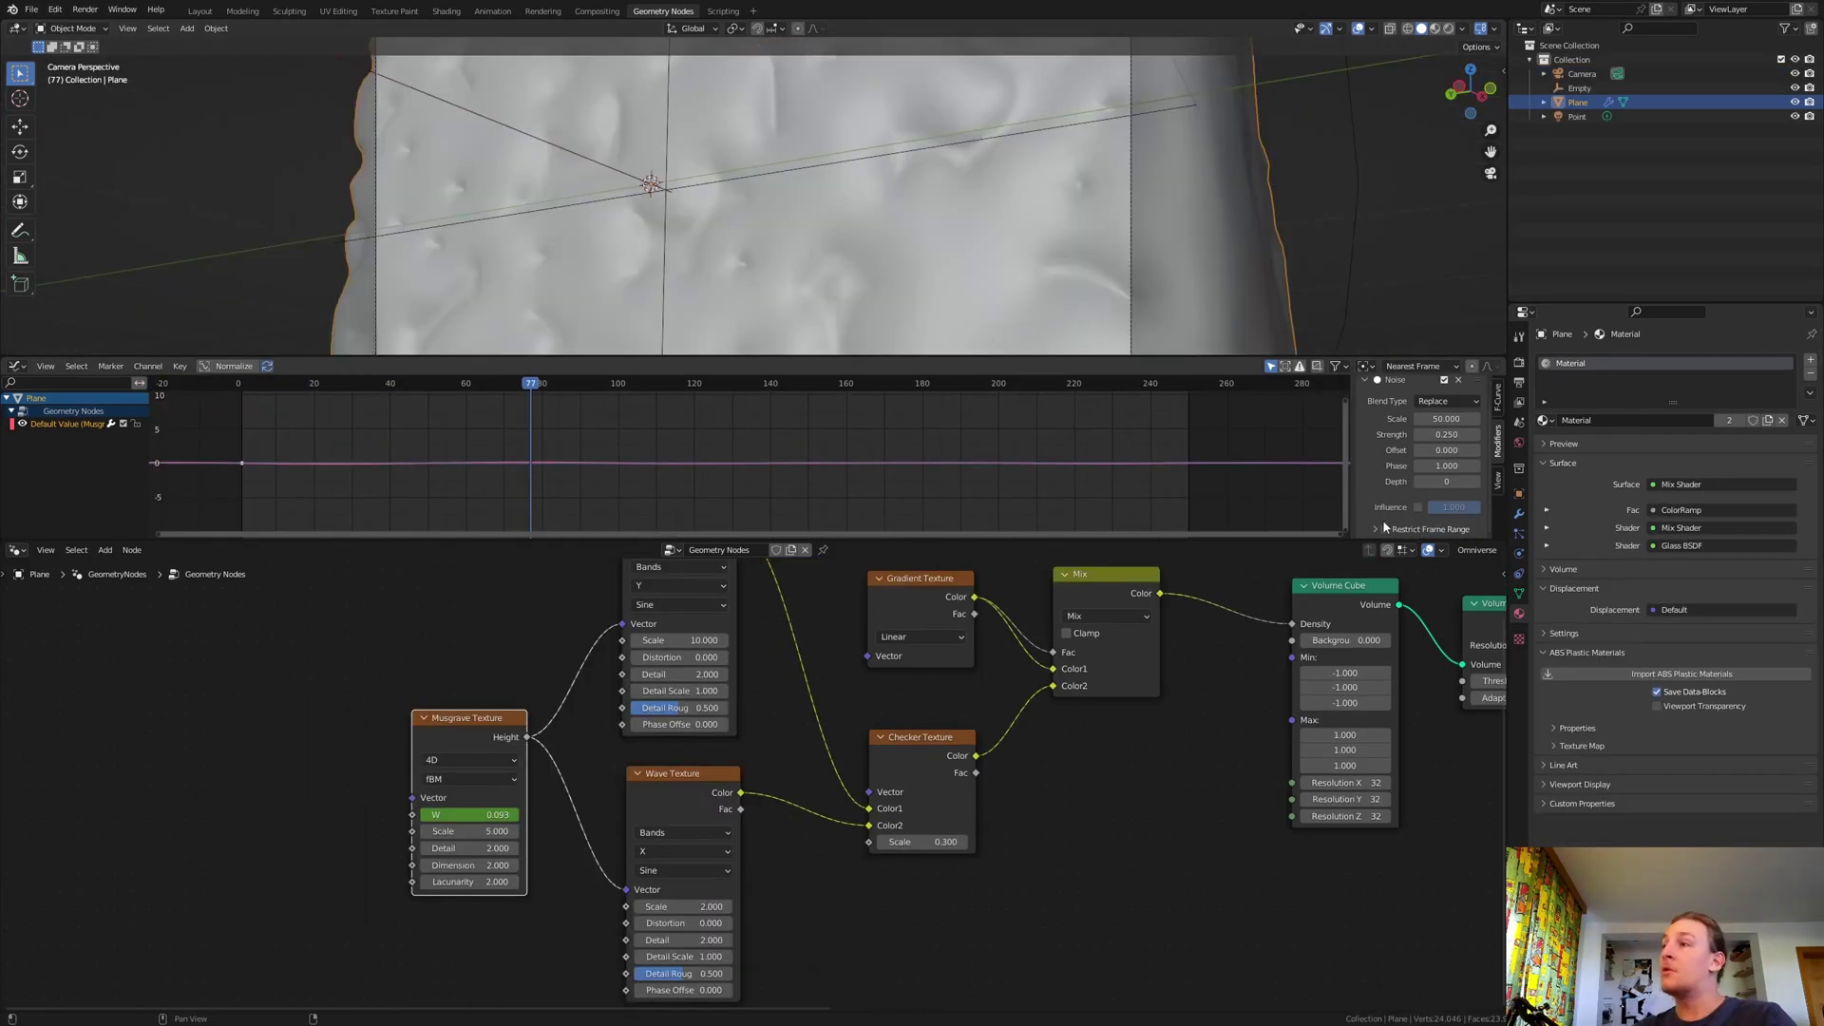
- Restrict the Noise modifier's frame range to end at 250 with a 50-frame blend-in
{"action": "left_click", "coordinate": [1387, 530]}
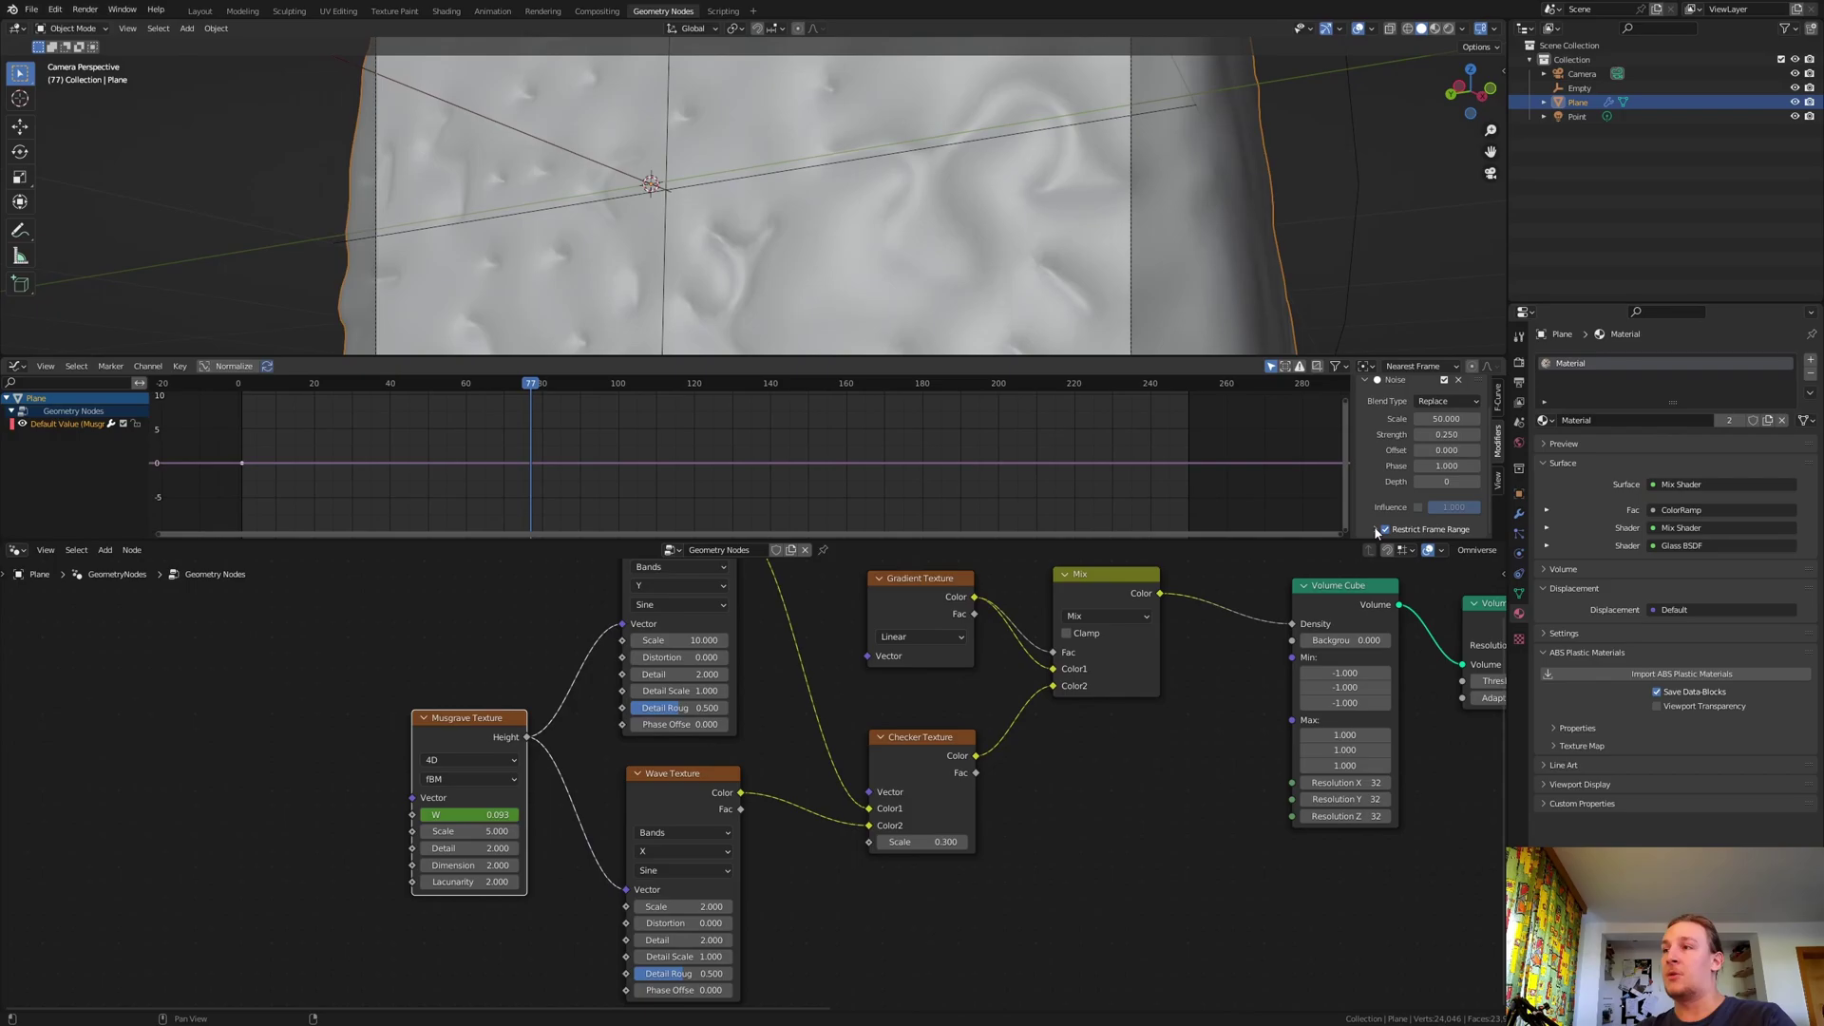
{"action": "left_click", "coordinate": [1376, 530]}
{"action": "scroll", "coordinate": [1388, 513], "scroll_direction": "down", "scroll_amount": 2}
{"action": "left_click", "coordinate": [1440, 493]}
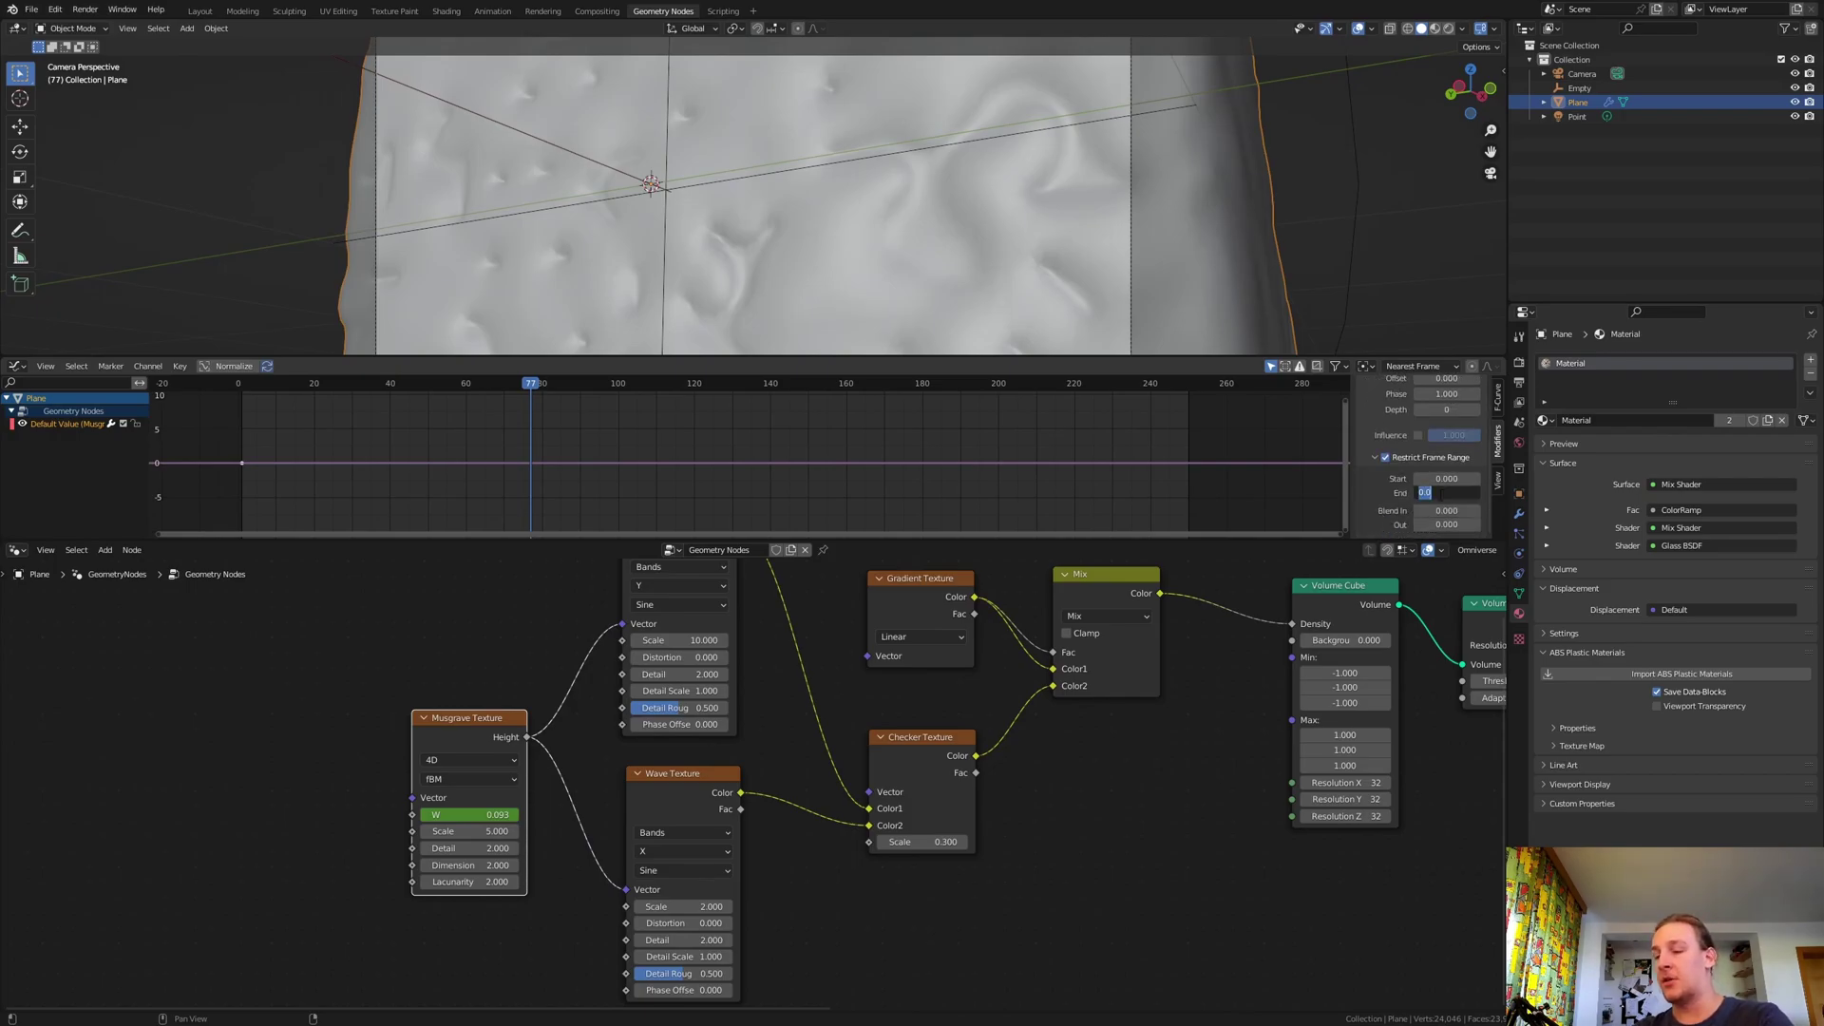
{"action": "key", "text": "Return"}
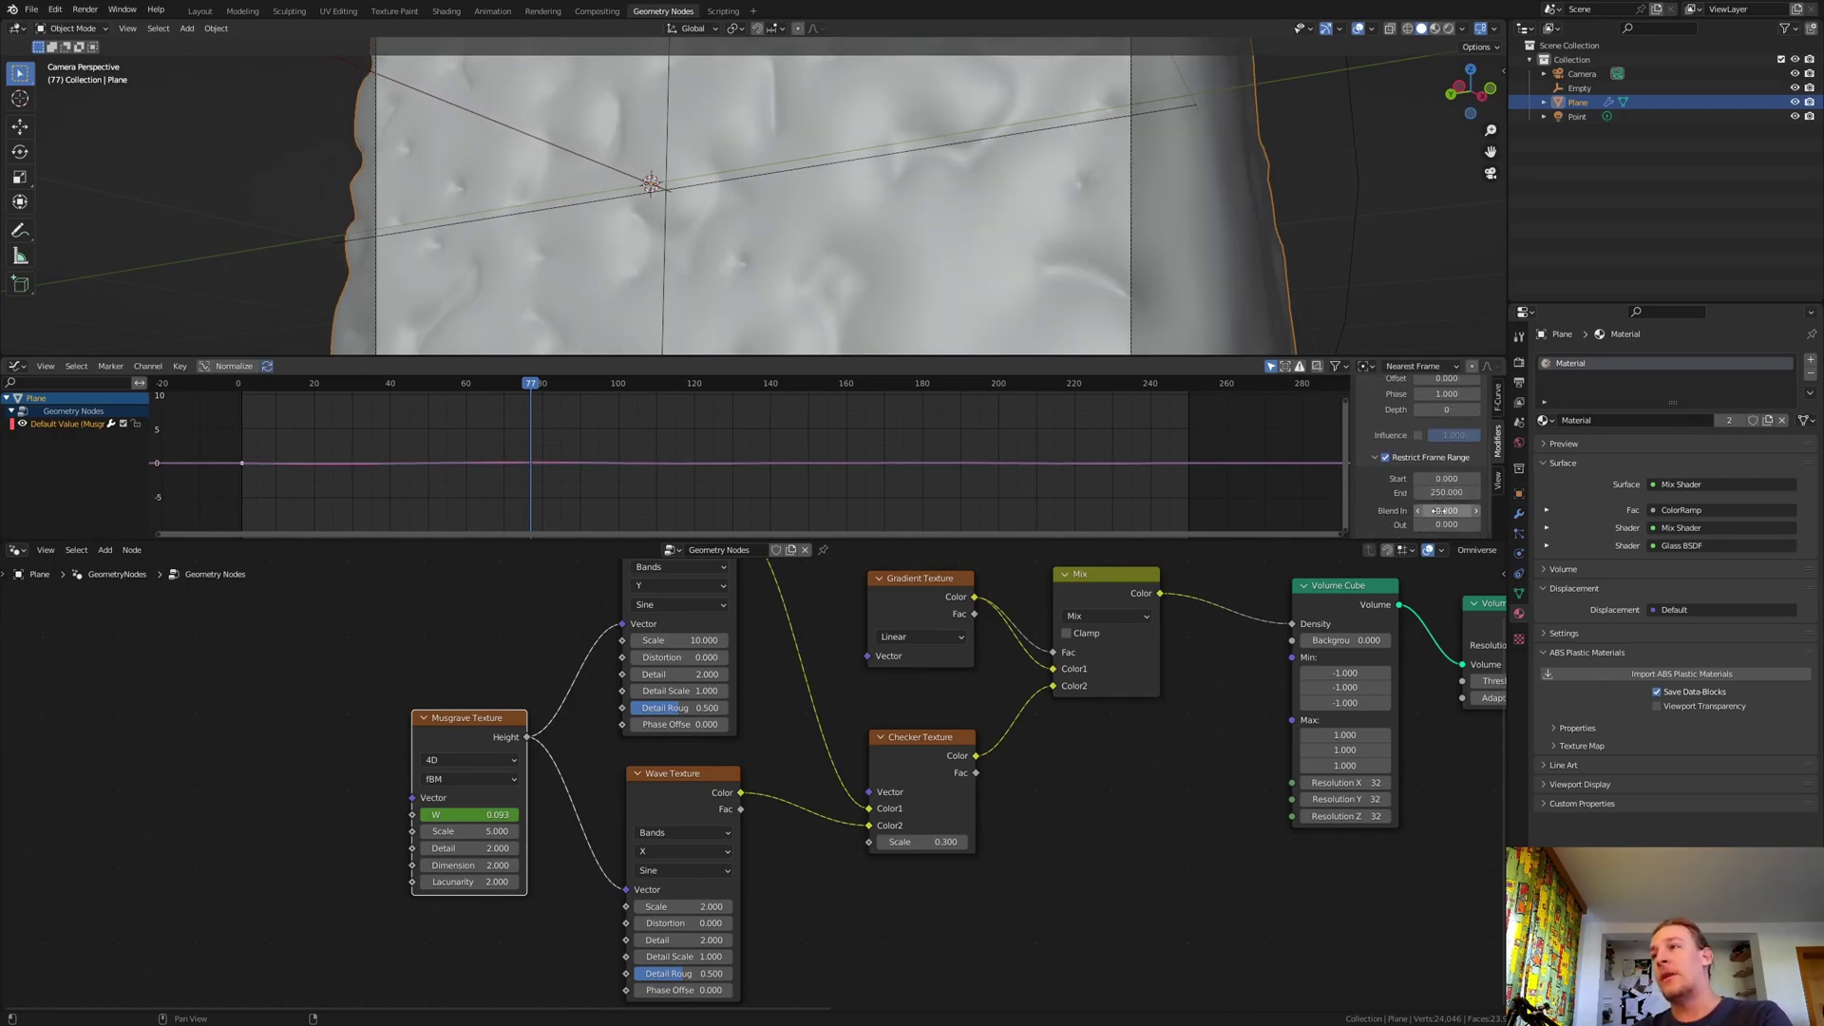
{"action": "left_click_drag", "start_coordinate": [1443, 511], "coordinate": [1443, 524]}
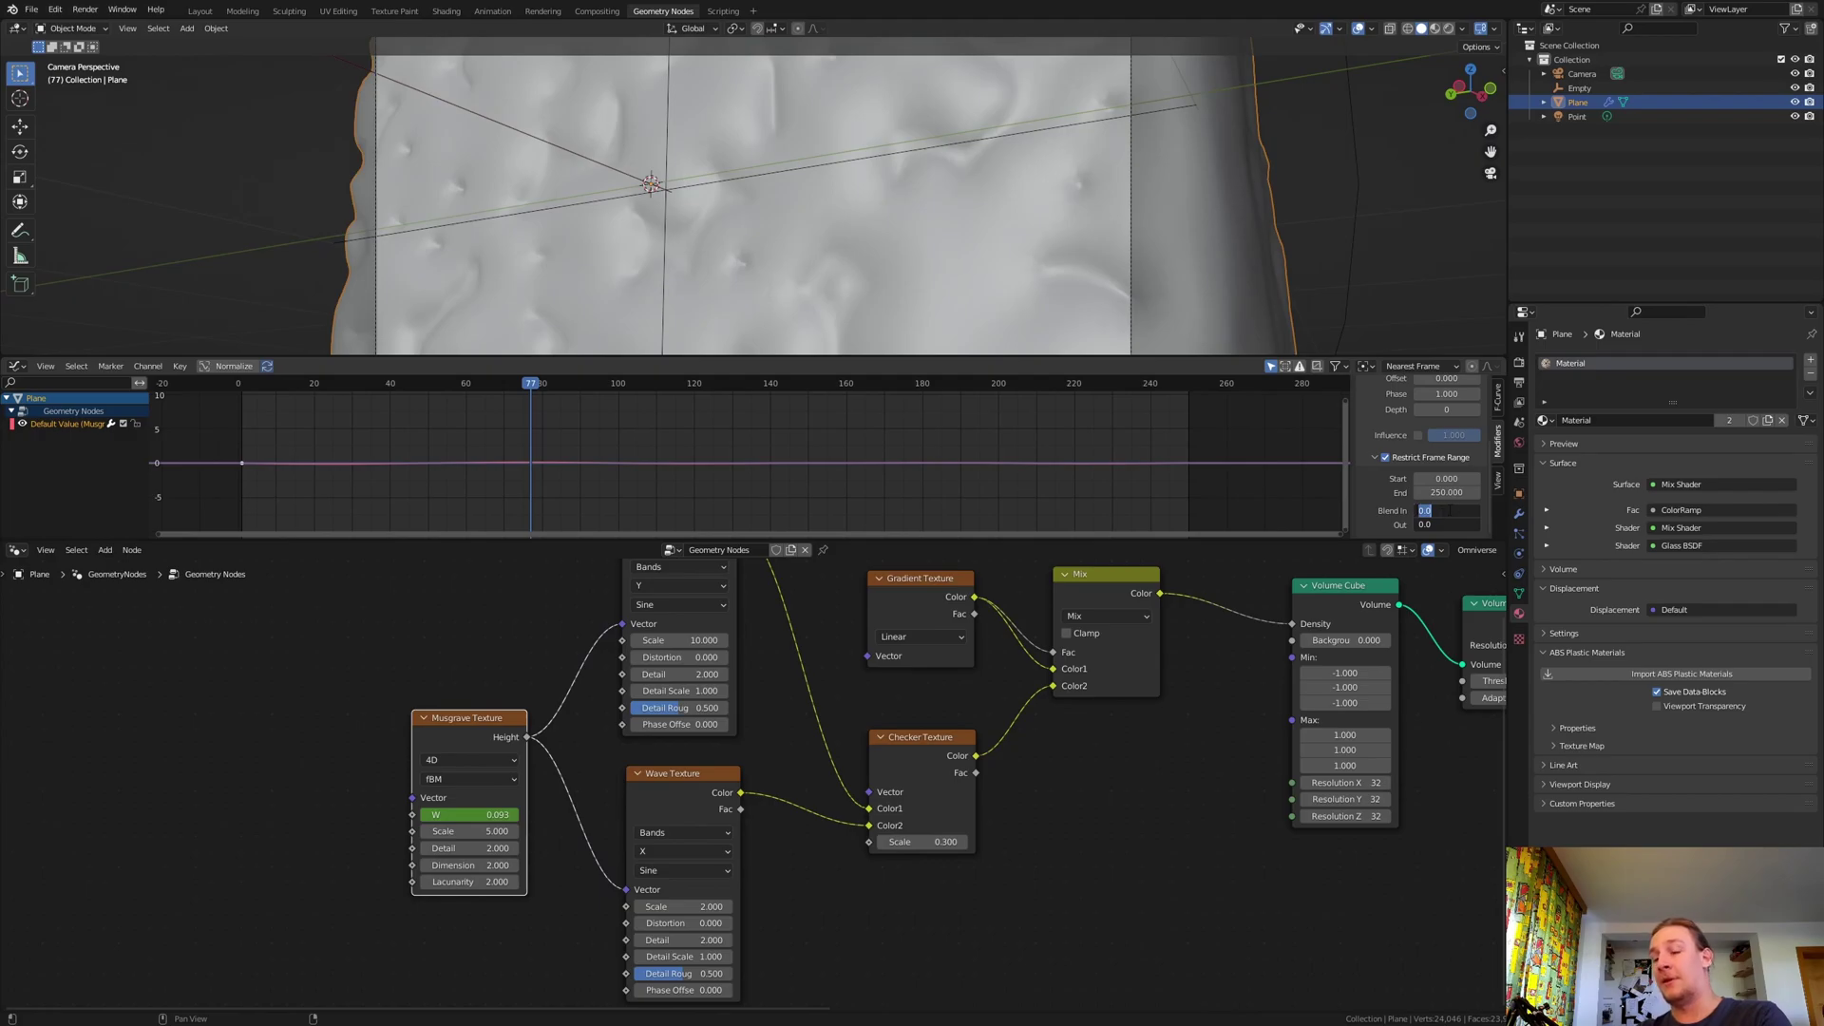
{"action": "type", "text": "50"}
{"action": "key", "text": "Return"}
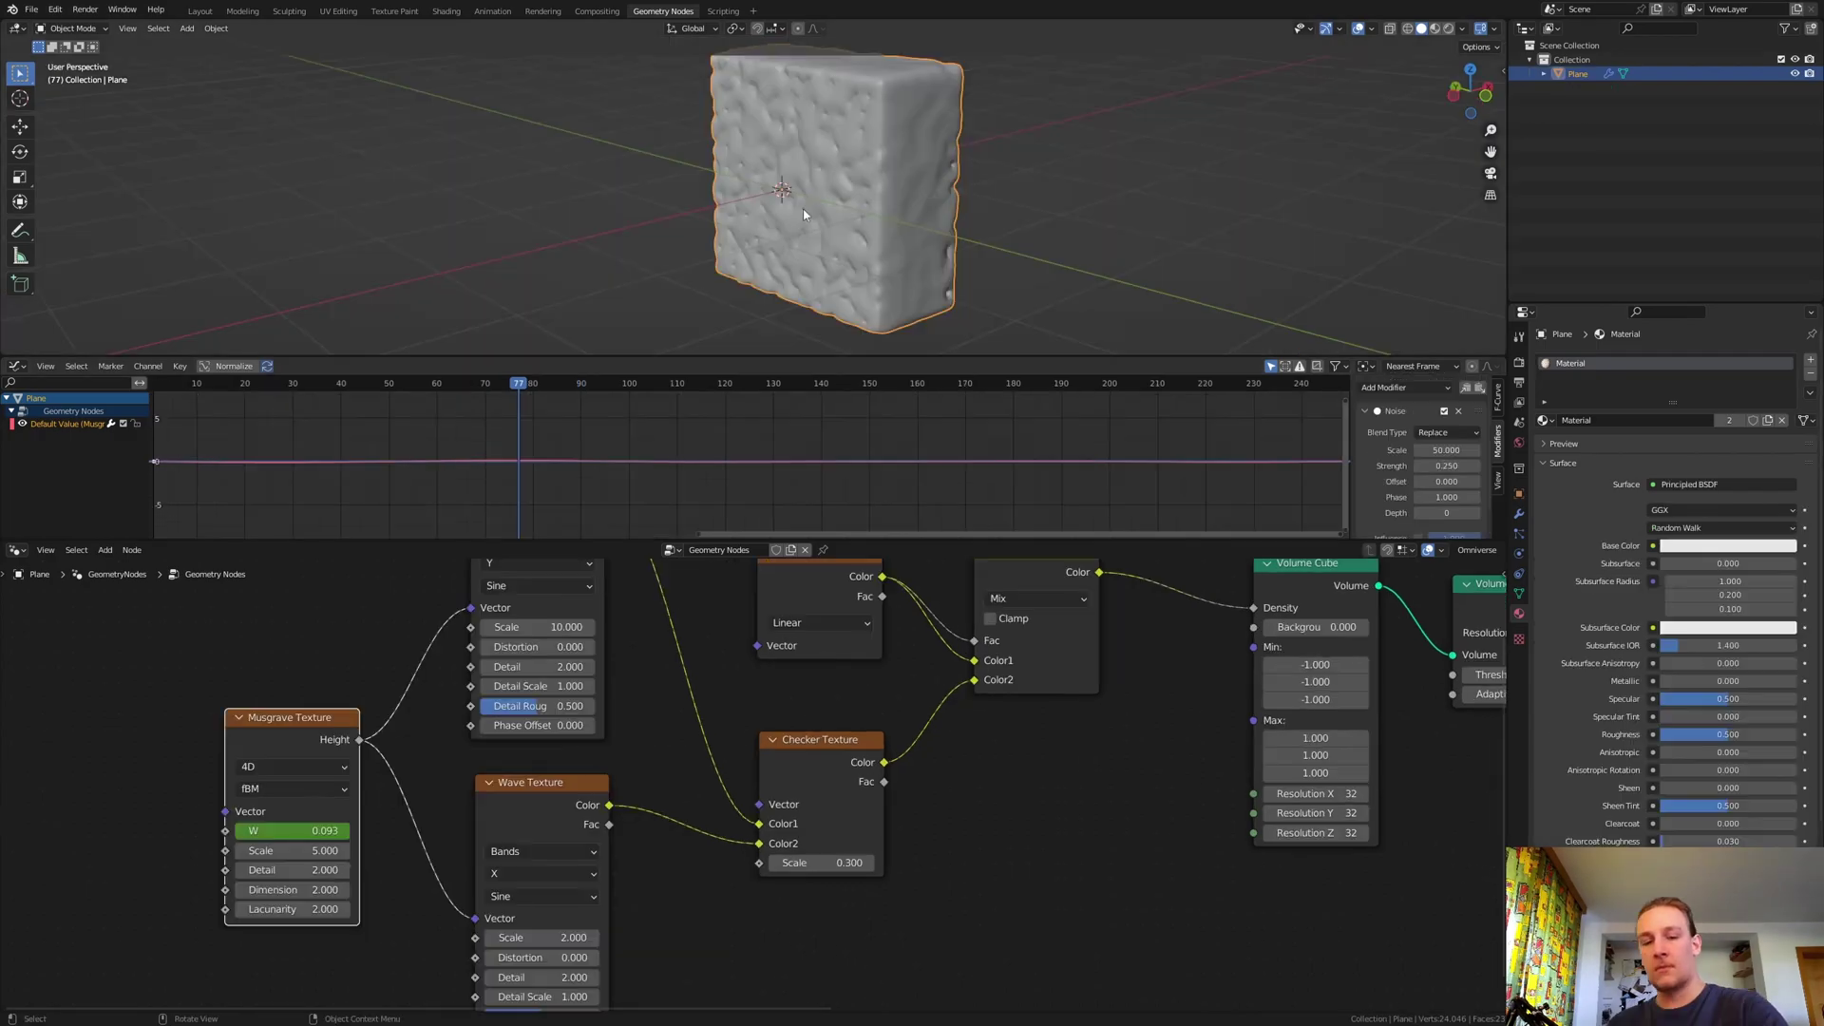
- Save the file and set the Volume Cube's X, Y and Z resolution to 400
{"action": "key", "text": "ctrl+s"}
{"action": "middle_click_drag", "start_coordinate": [1267, 809], "coordinate": [814, 833]}
{"action": "scroll", "coordinate": [870, 817], "scroll_direction": "up", "scroll_amount": 2}
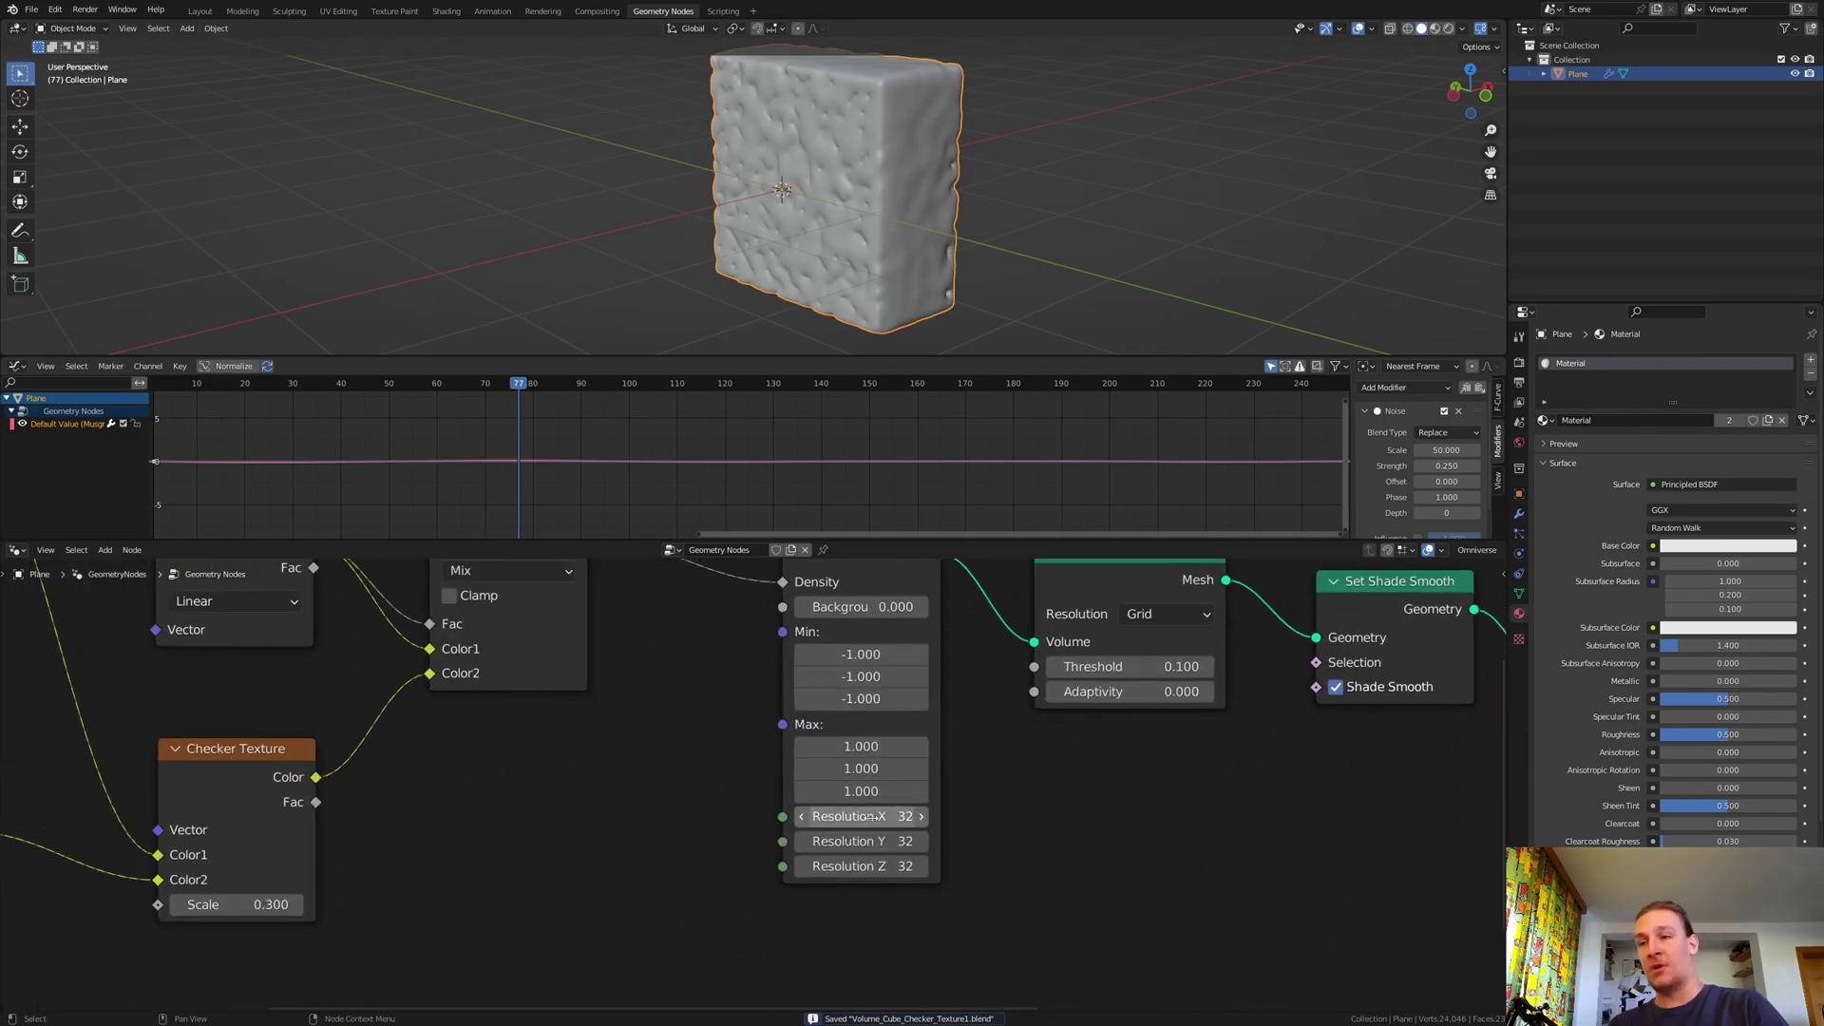
{"action": "mouse_move", "coordinate": [870, 817]}
{"action": "left_mouse_down"}
{"action": "mouse_move", "coordinate": [871, 836]}
{"action": "mouse_move", "coordinate": [872, 817]}
{"action": "left_mouse_up"}
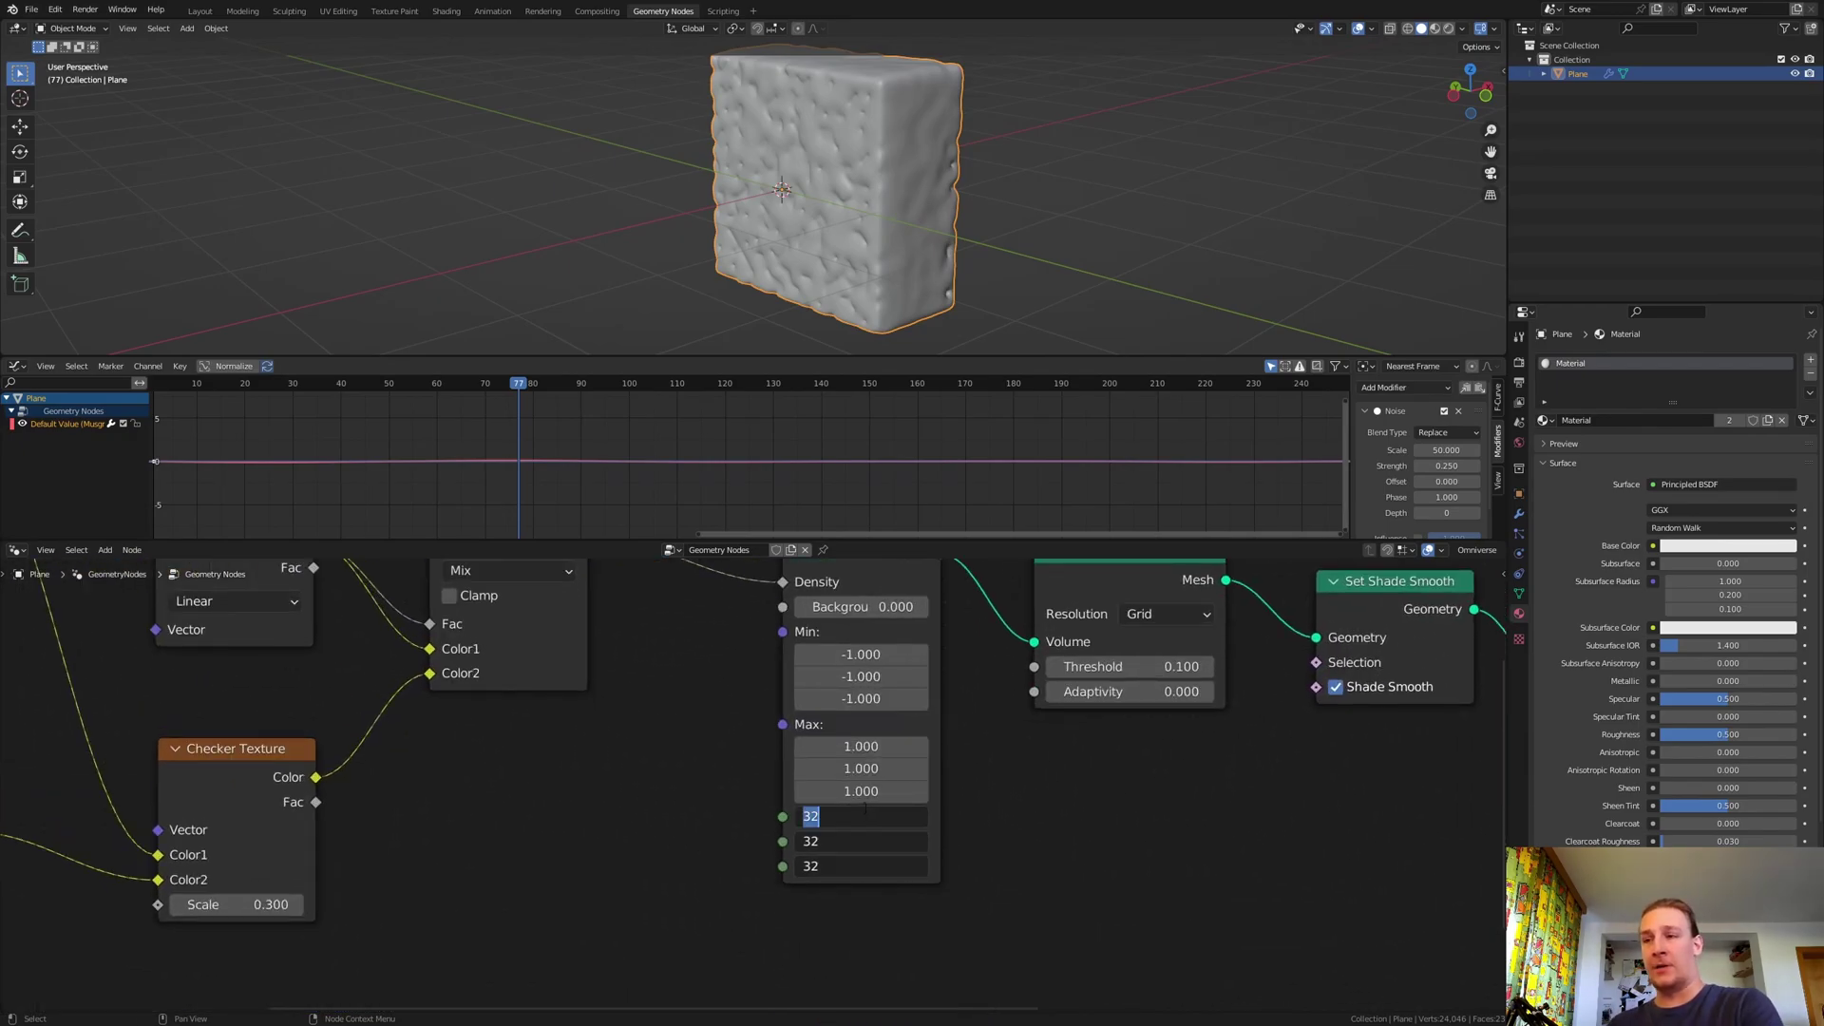
{"action": "type", "text": "4"}
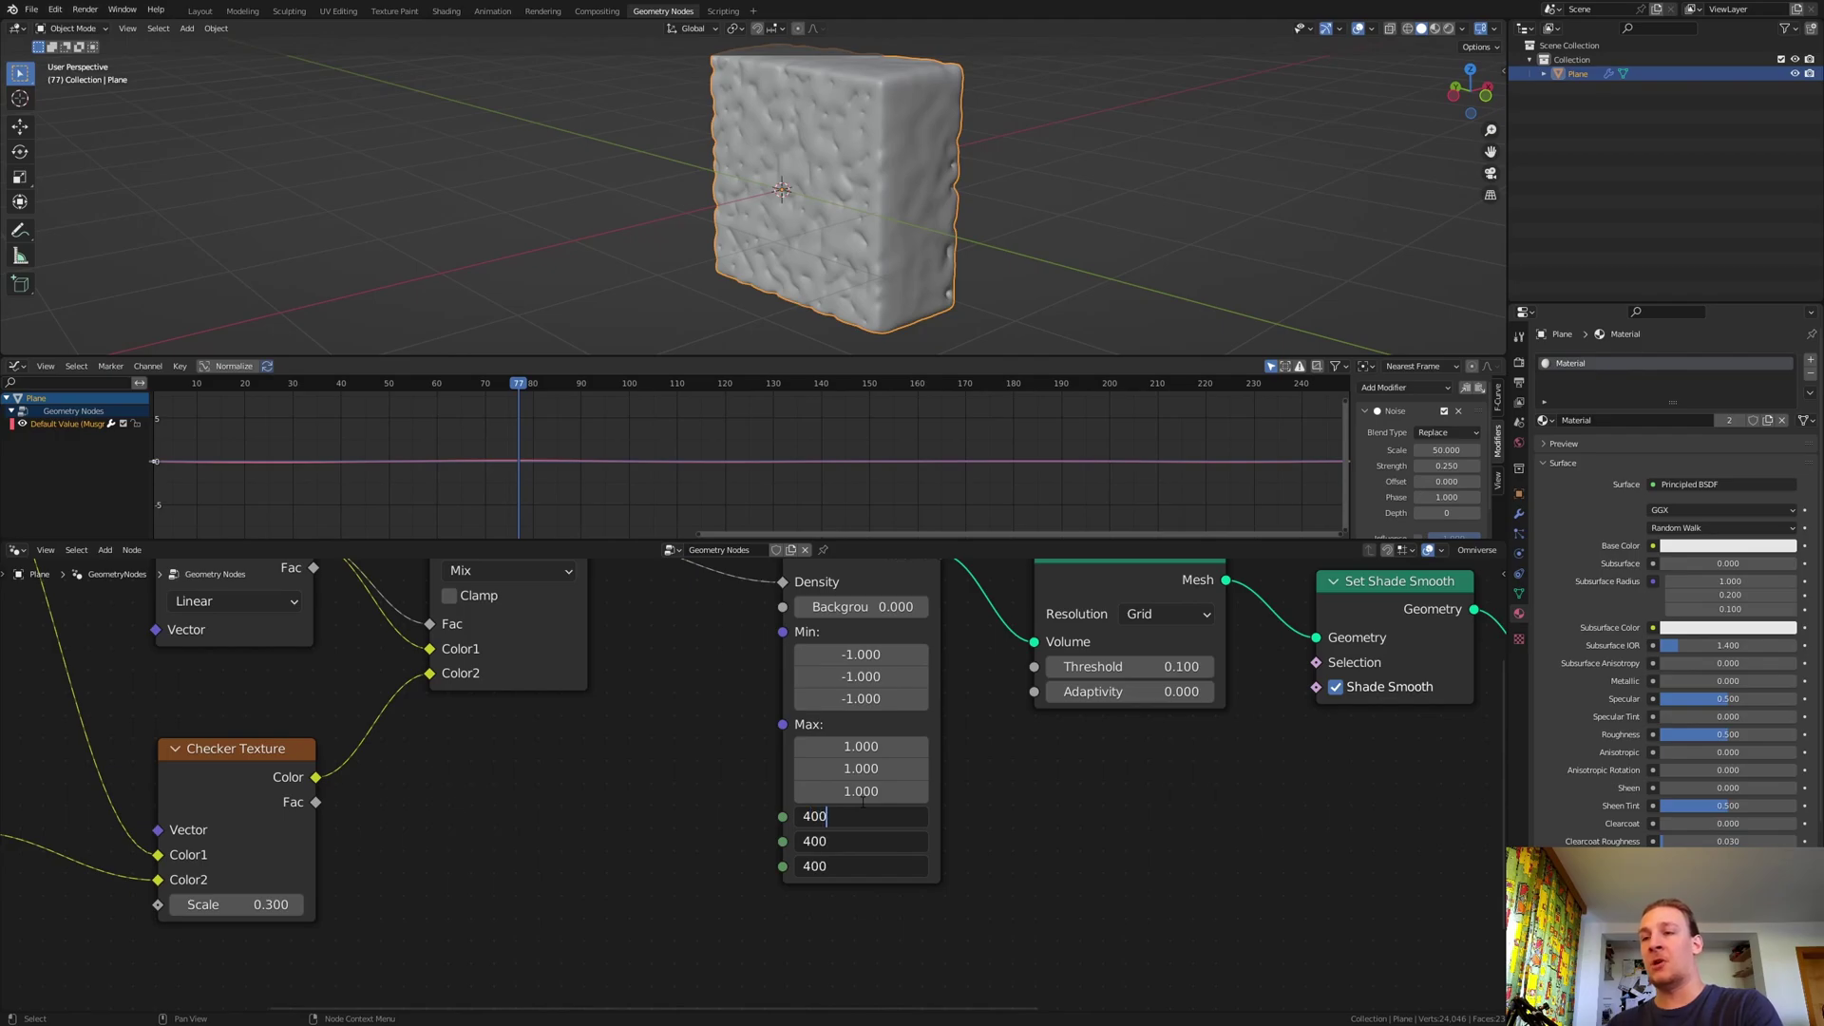
{"action": "type", "text": "00"}
{"action": "key", "text": "Return"}
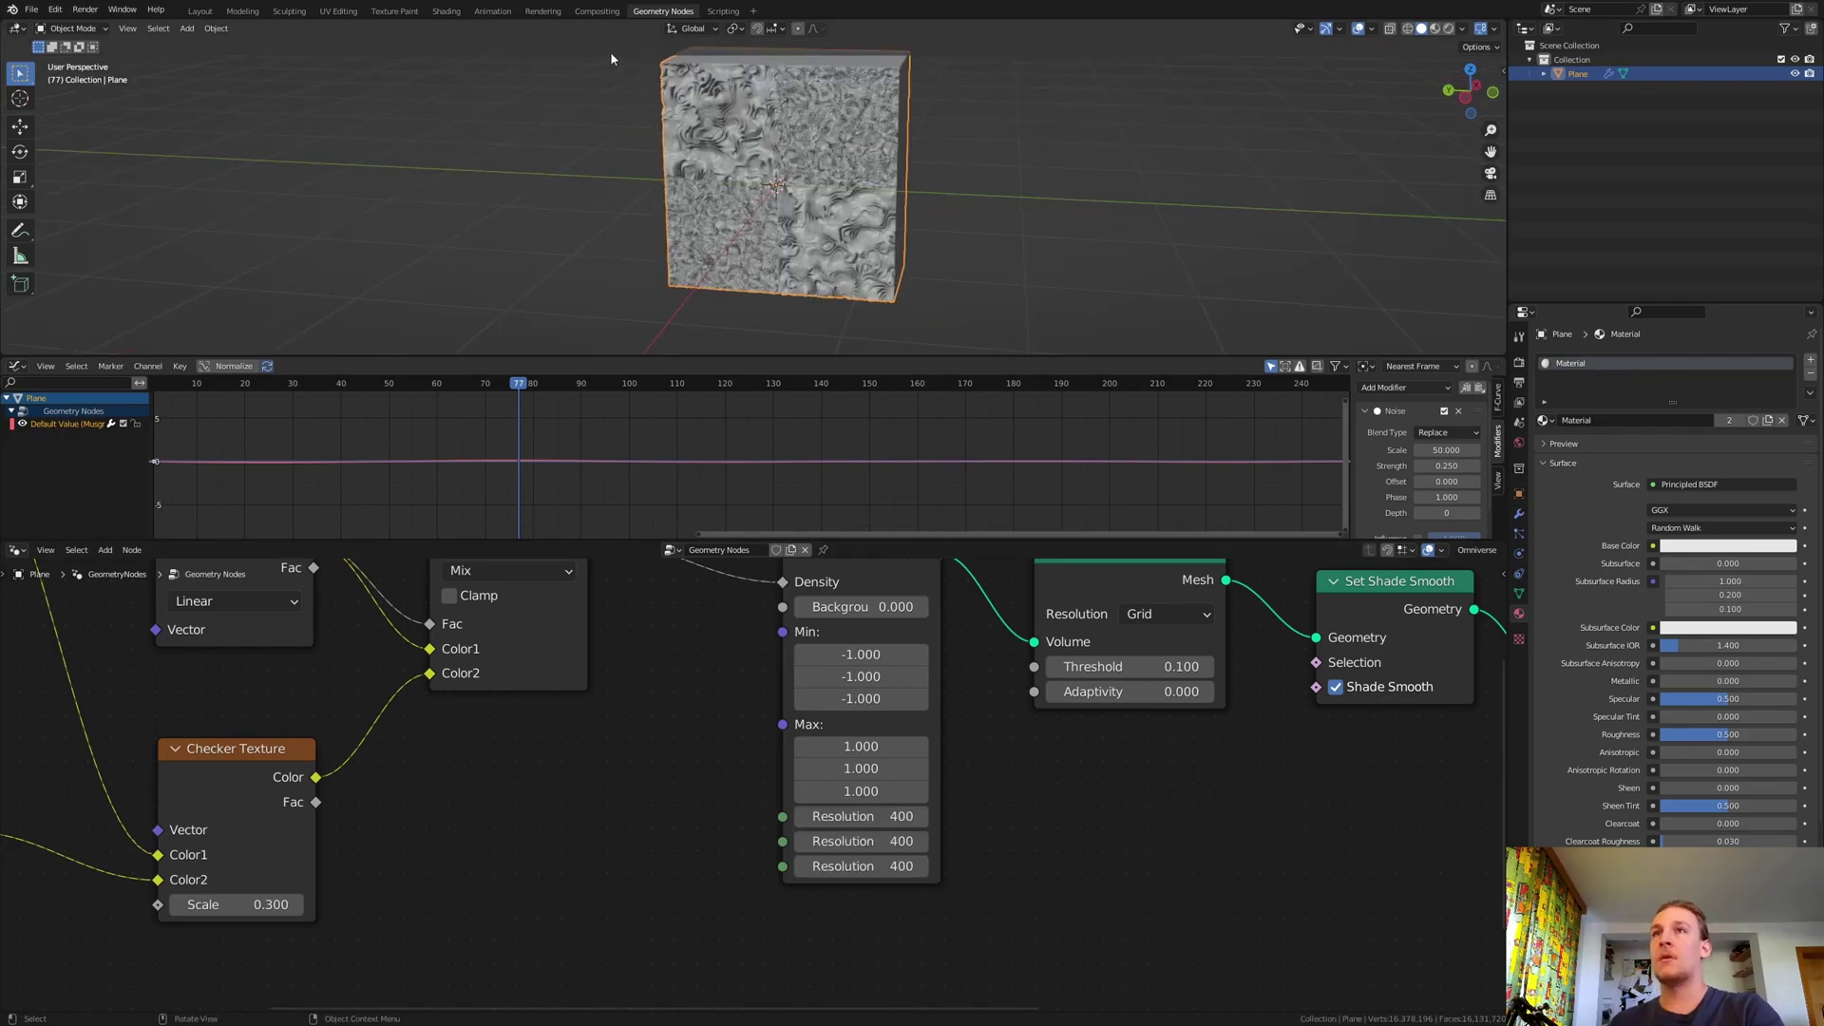
- Switch to the Shading workspace and enable Film > Transparent in Render Properties
{"action": "left_click", "coordinate": [444, 11]}
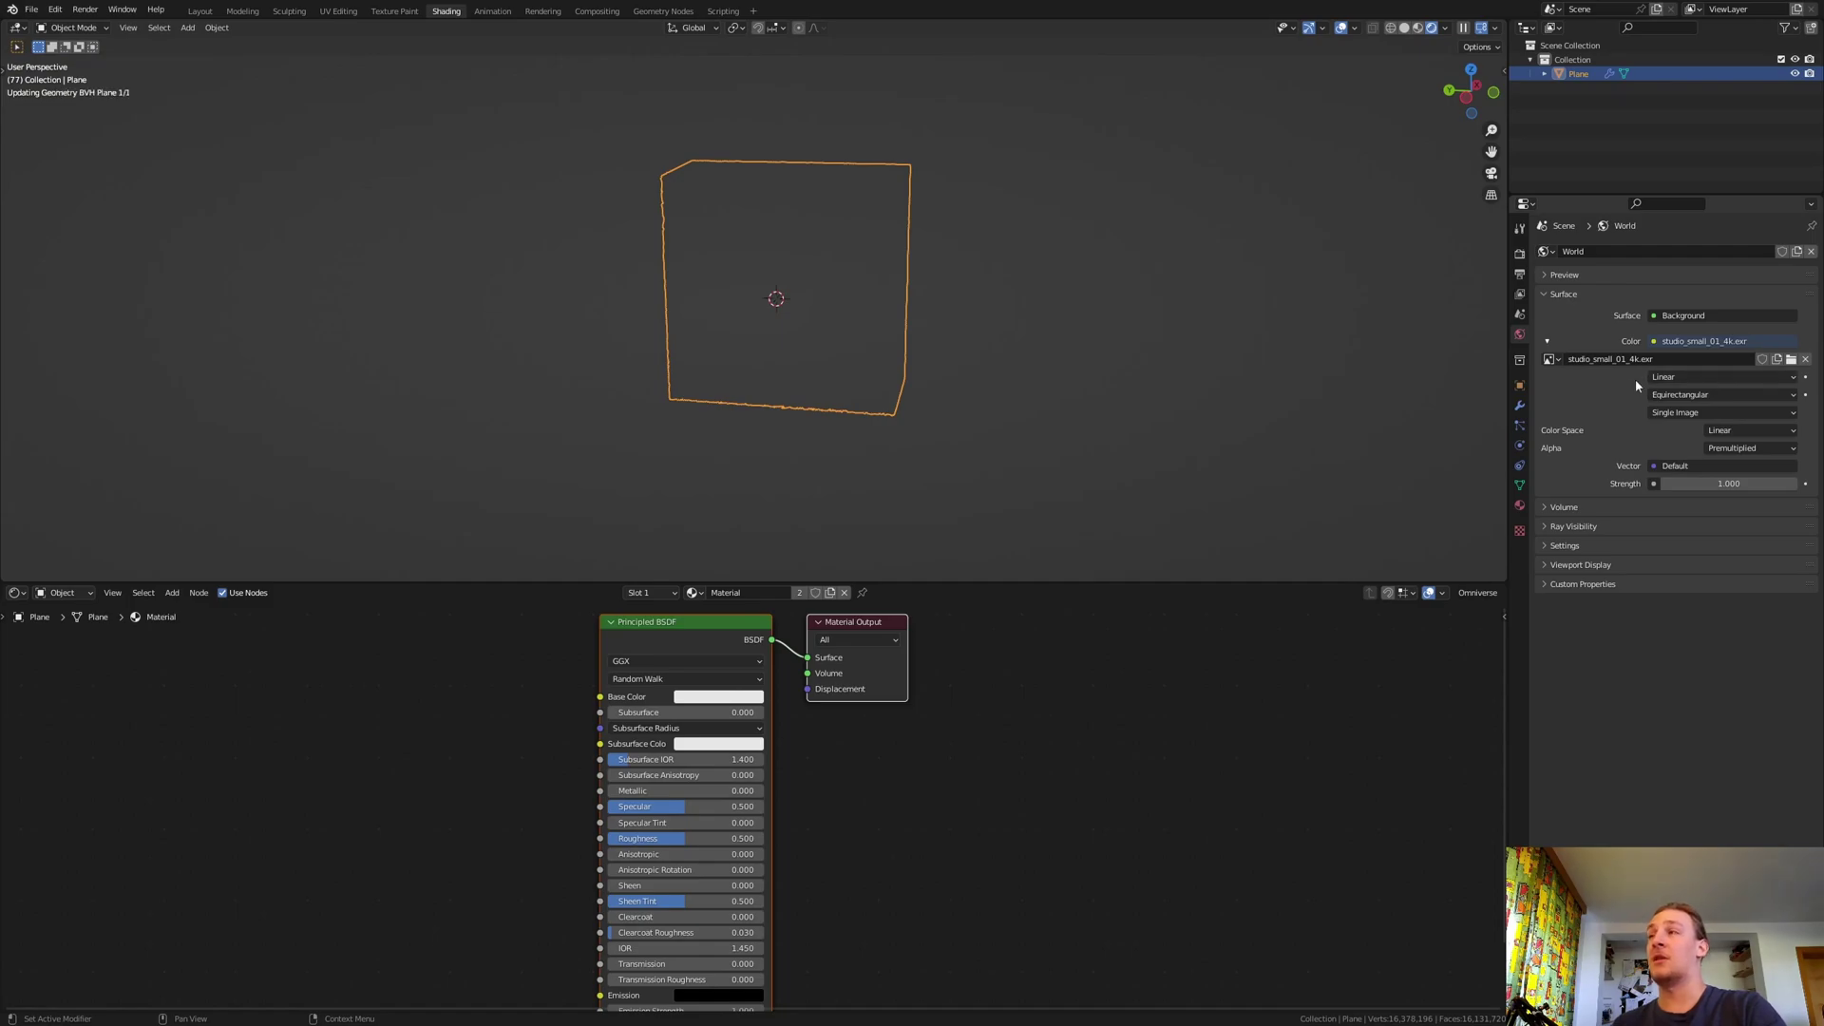
{"action": "left_click", "coordinate": [1519, 254]}
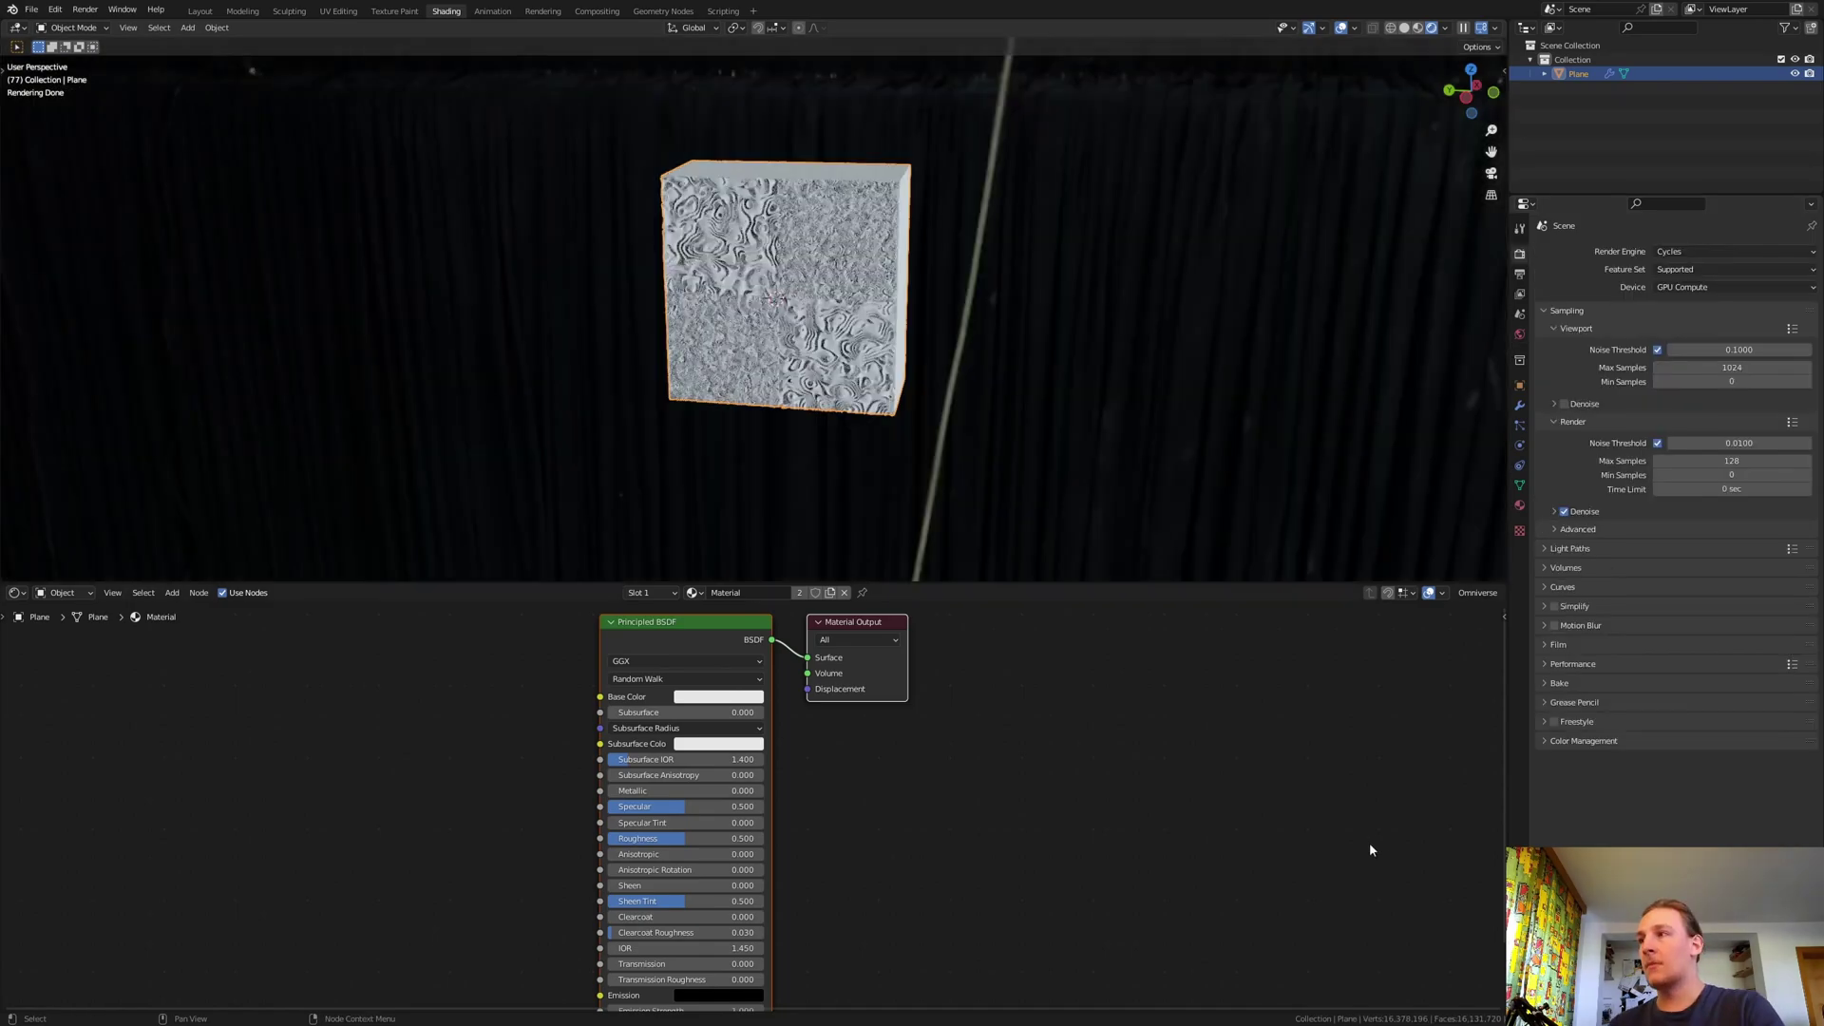
{"action": "left_click", "coordinate": [1547, 650]}
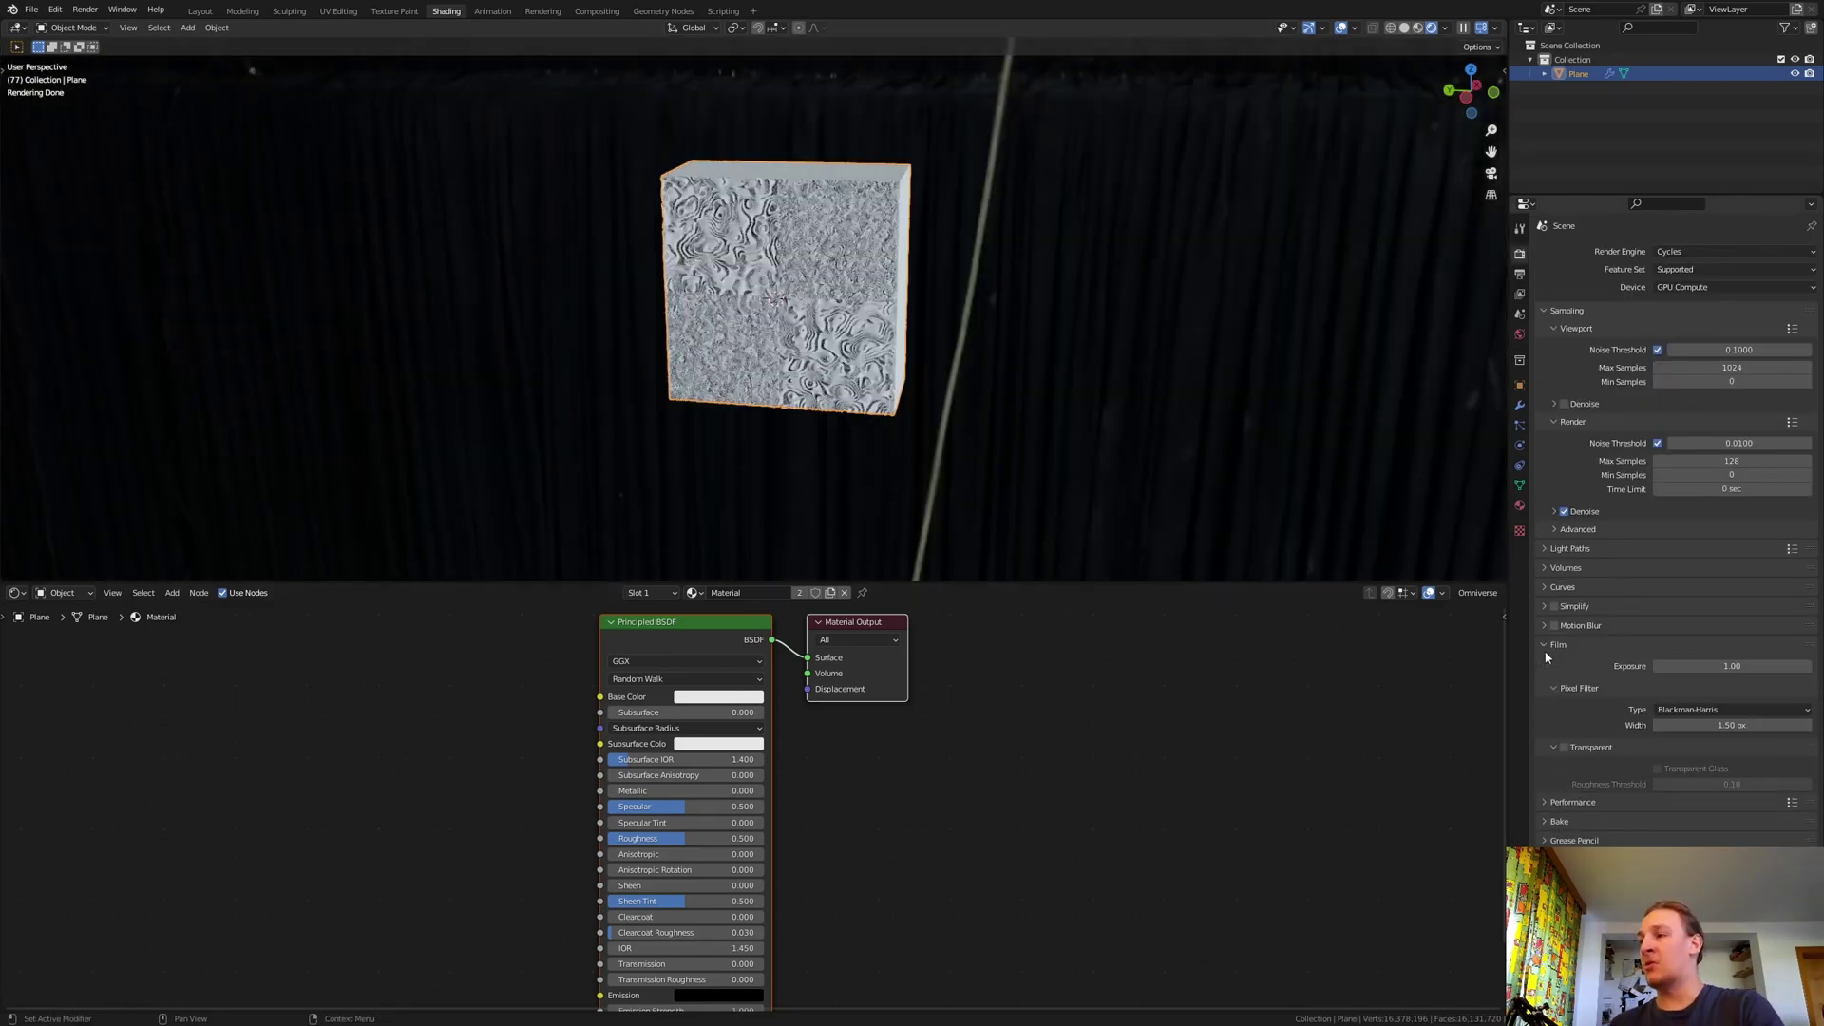
{"action": "left_click", "coordinate": [1564, 748]}
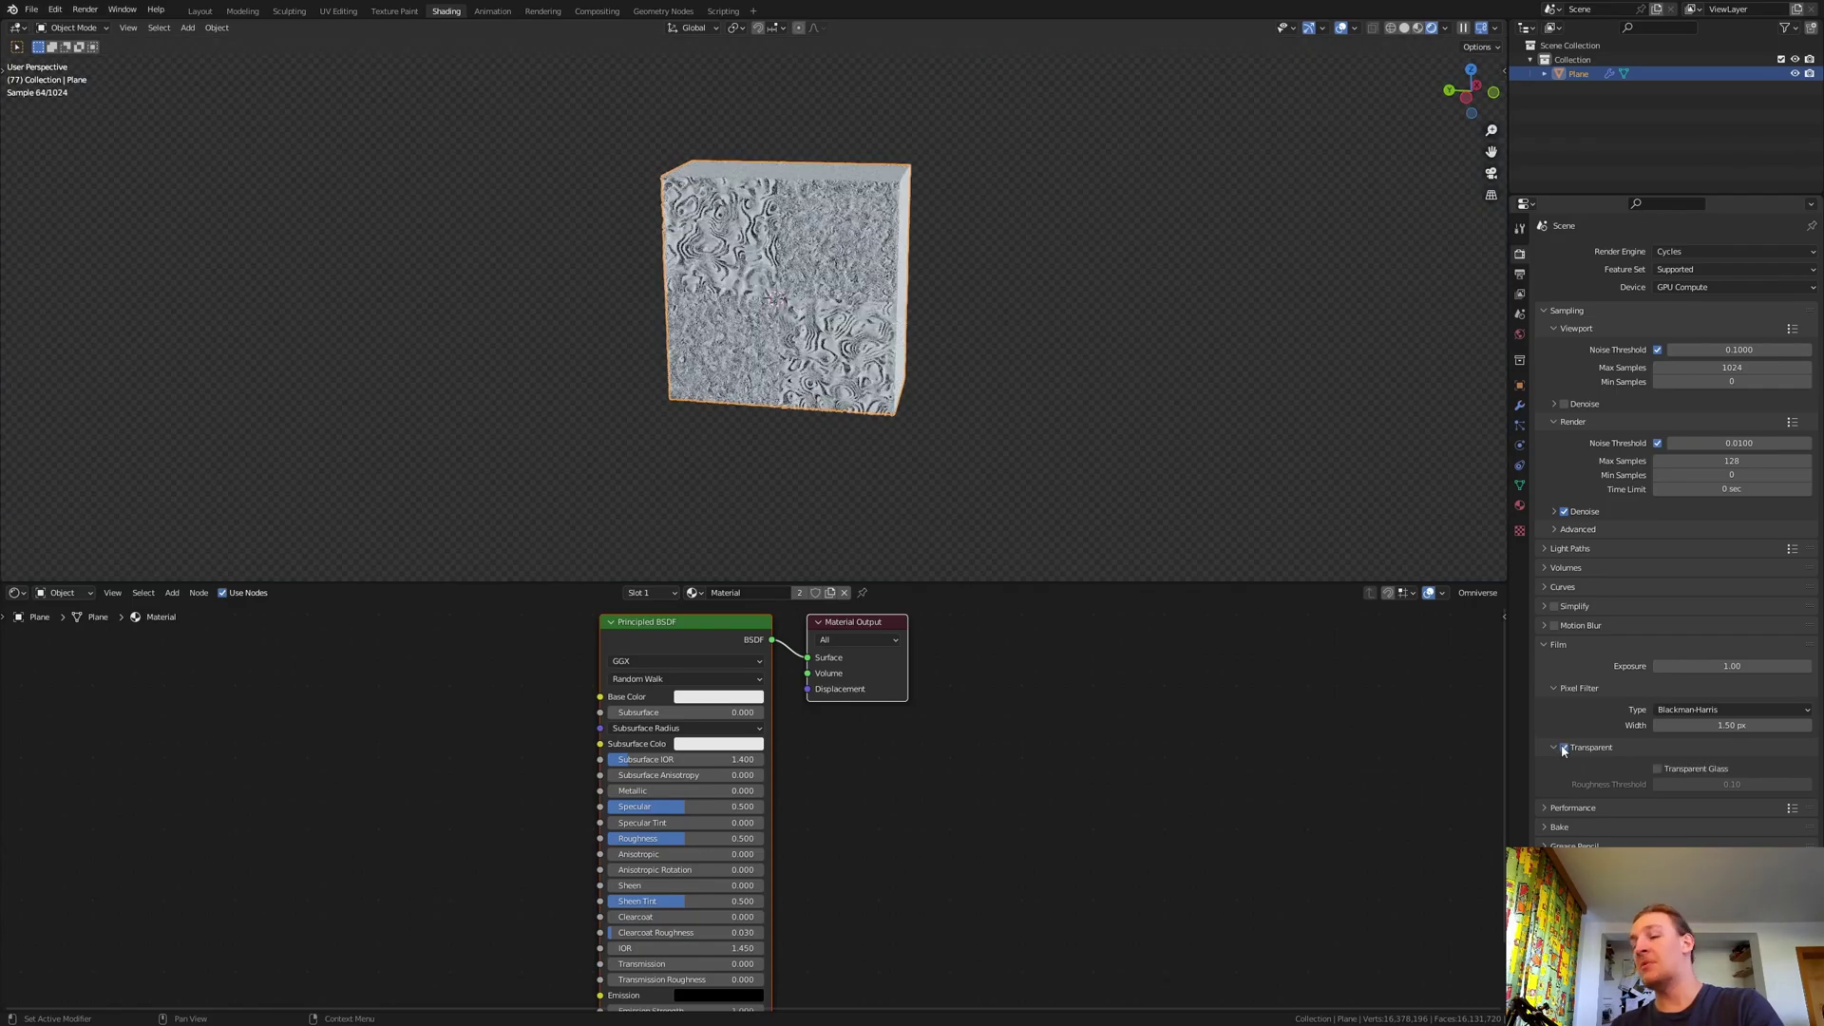
- Set the Principled BSDF Base Color to violet-purple (H 0.696, S 0.824, V 0.800)
{"action": "middle_click_drag", "start_coordinate": [850, 715], "coordinate": [1010, 789]}
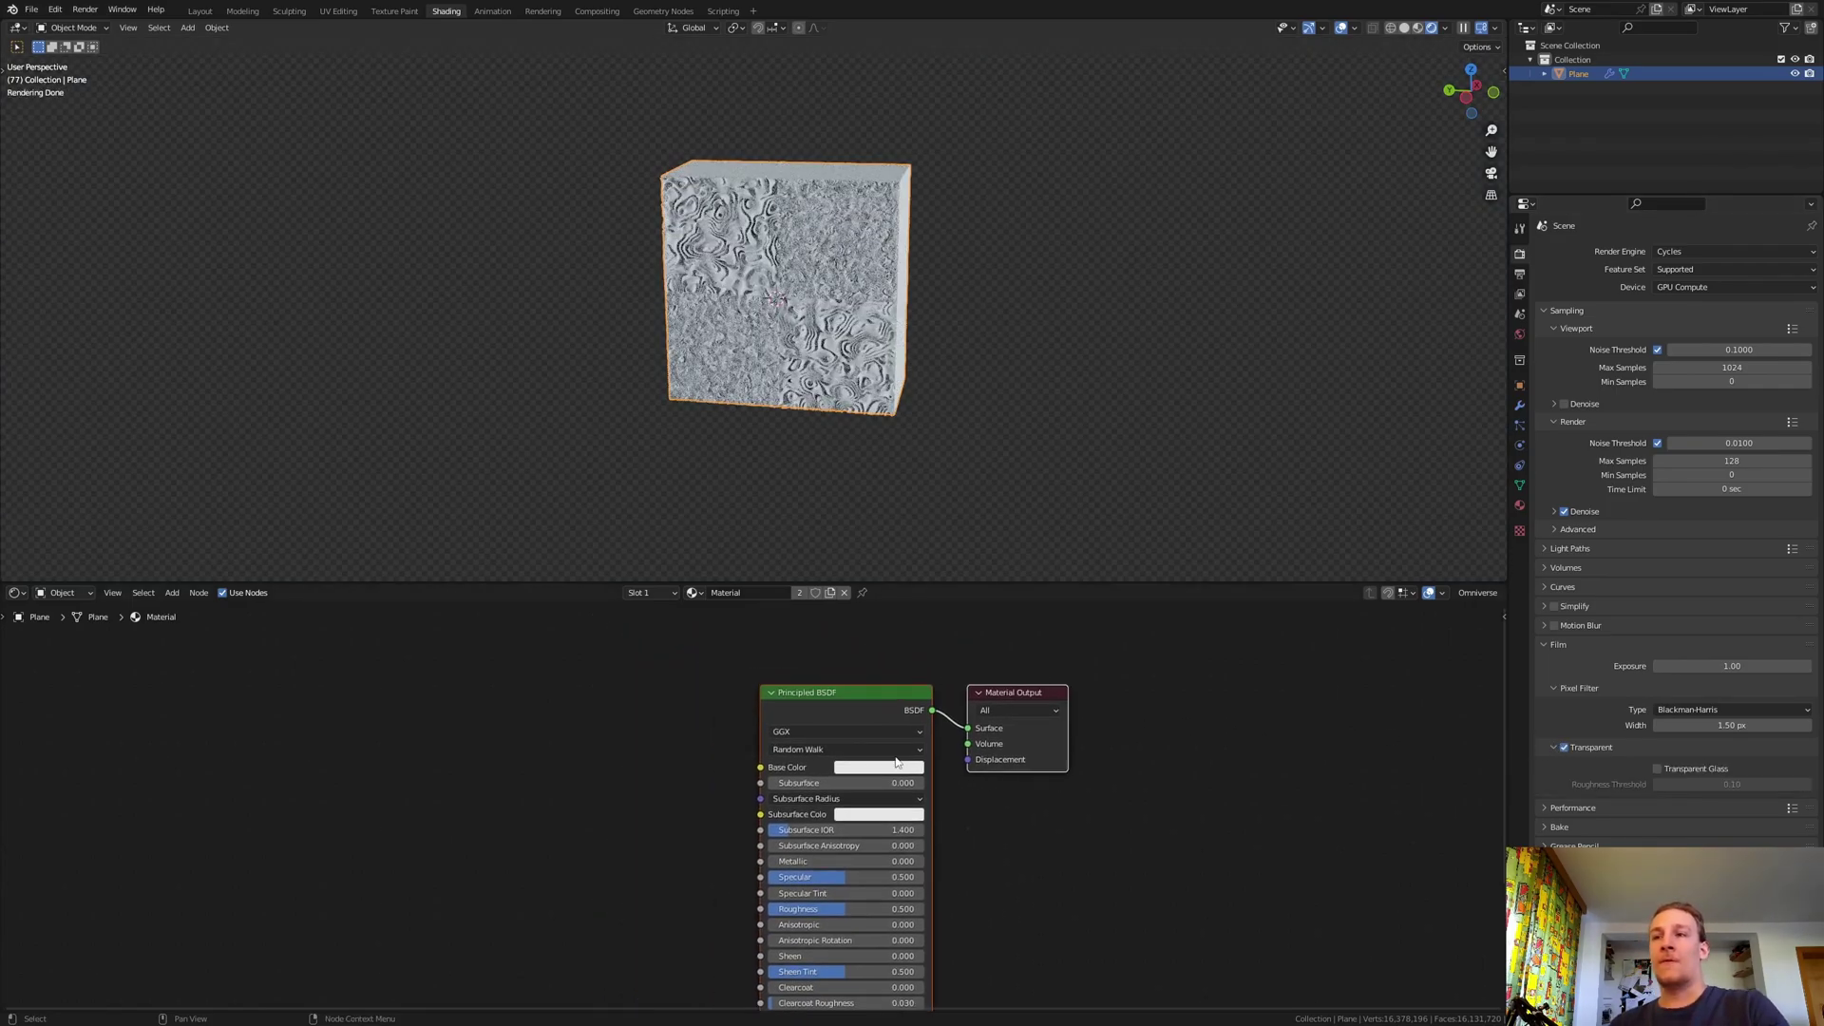
{"action": "scroll", "coordinate": [883, 765], "scroll_direction": "up", "scroll_amount": 3}
{"action": "left_click", "coordinate": [884, 767]}
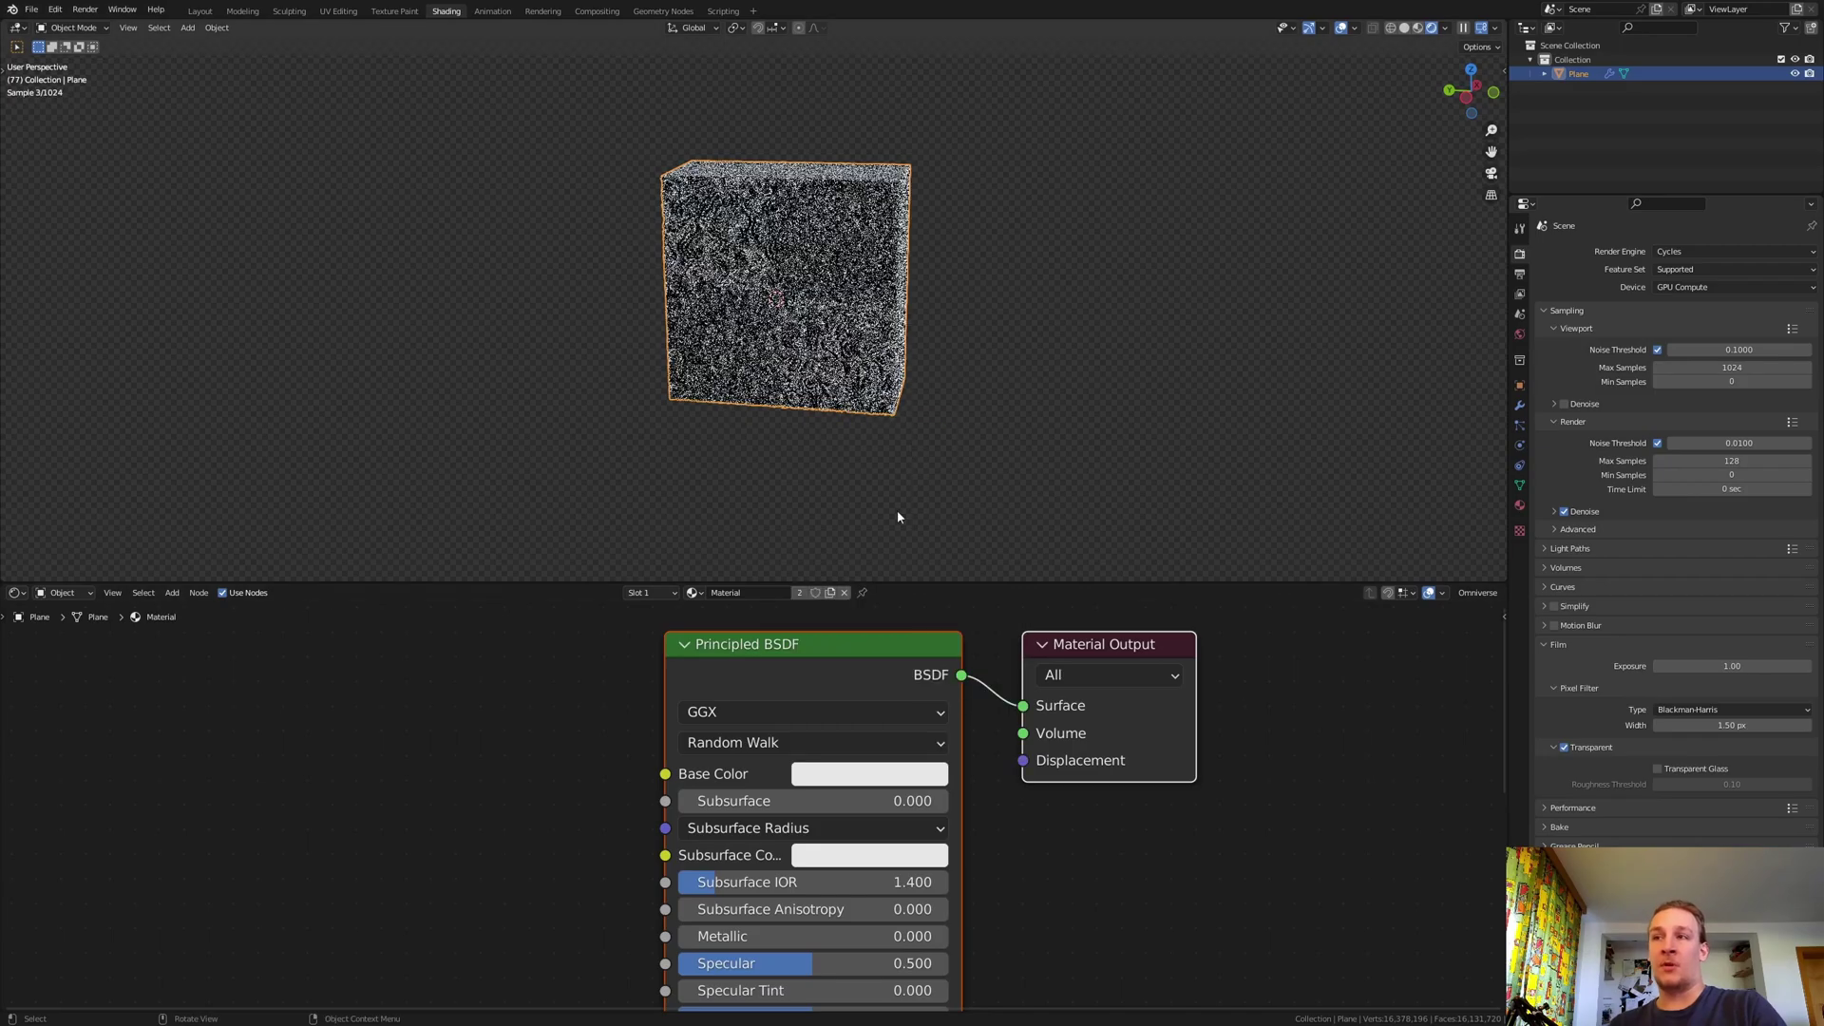
{"action": "left_click", "coordinate": [875, 777]}
{"action": "left_click_drag", "start_coordinate": [918, 504], "coordinate": [944, 491]}
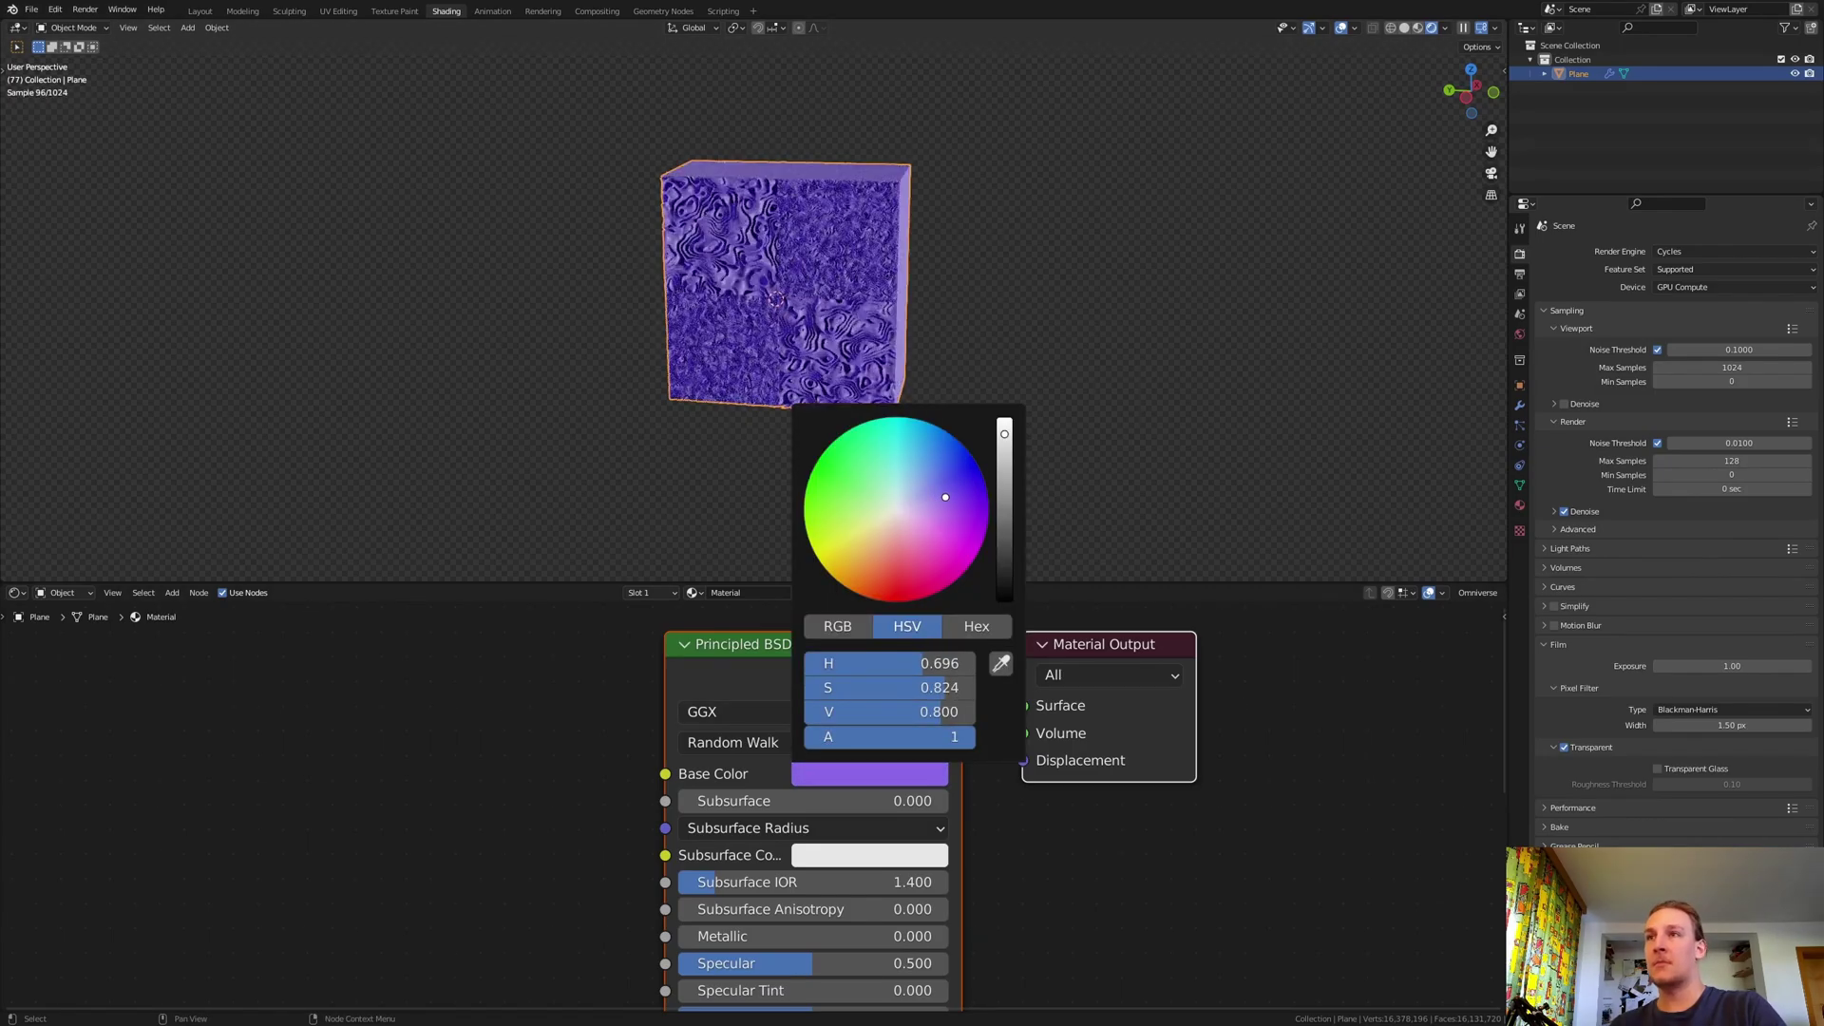
{"action": "middle_click_drag", "start_coordinate": [1222, 809], "coordinate": [1159, 811]}
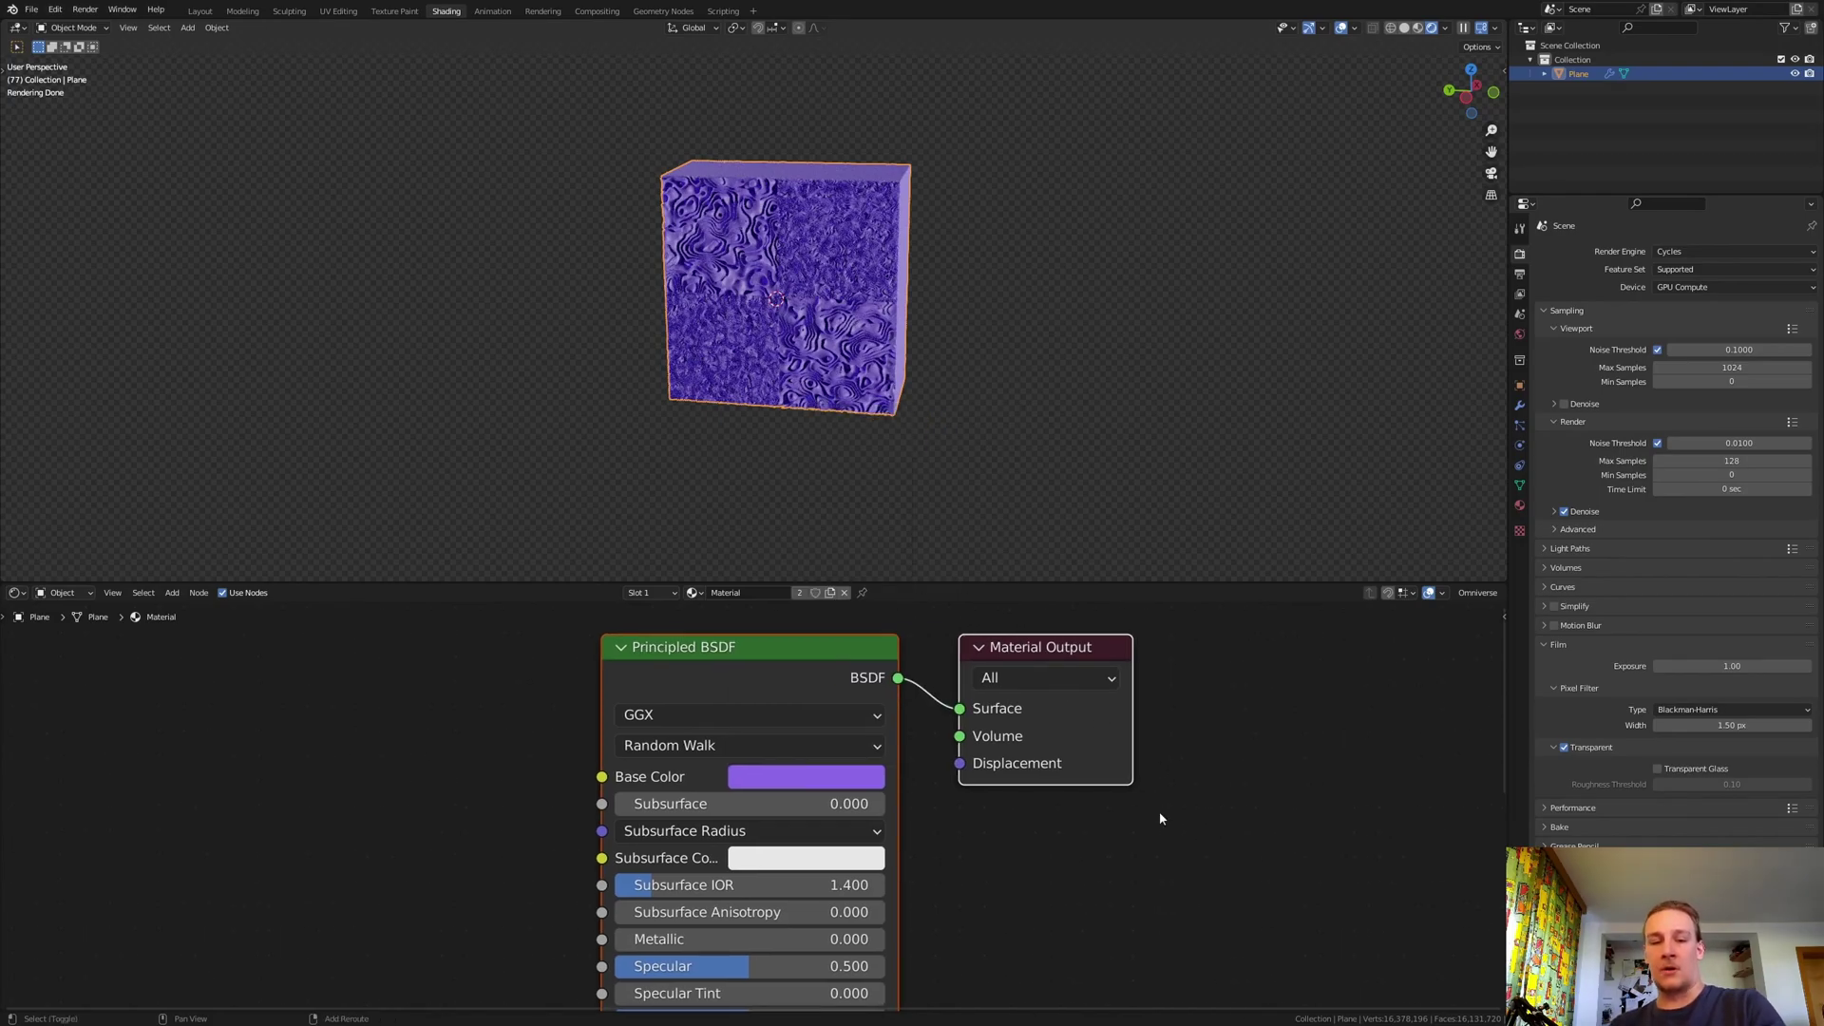
- Insert a Mix Shader before the Material Output and duplicate it
{"action": "key", "text": "shift+a"}
{"action": "left_click", "coordinate": [1161, 814]}
{"action": "type", "text": "mix"}
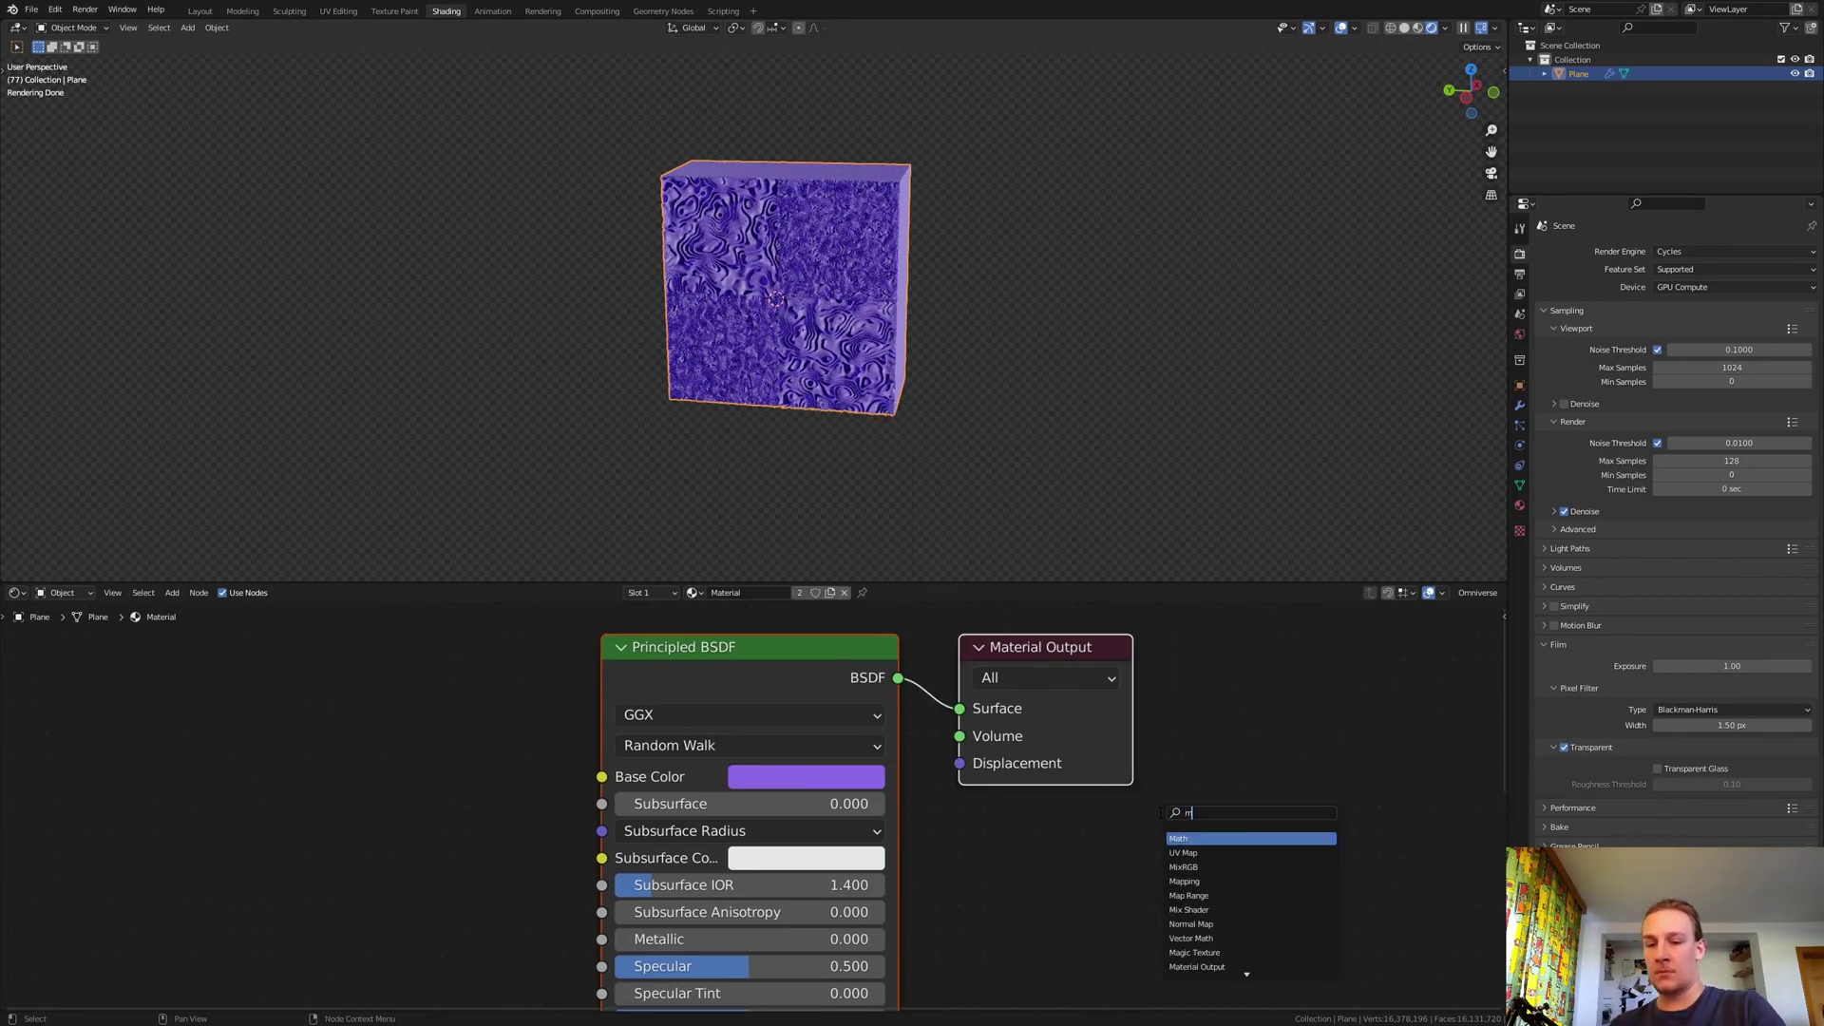
{"action": "key", "text": "Return"}
{"action": "left_click", "coordinate": [992, 663]}
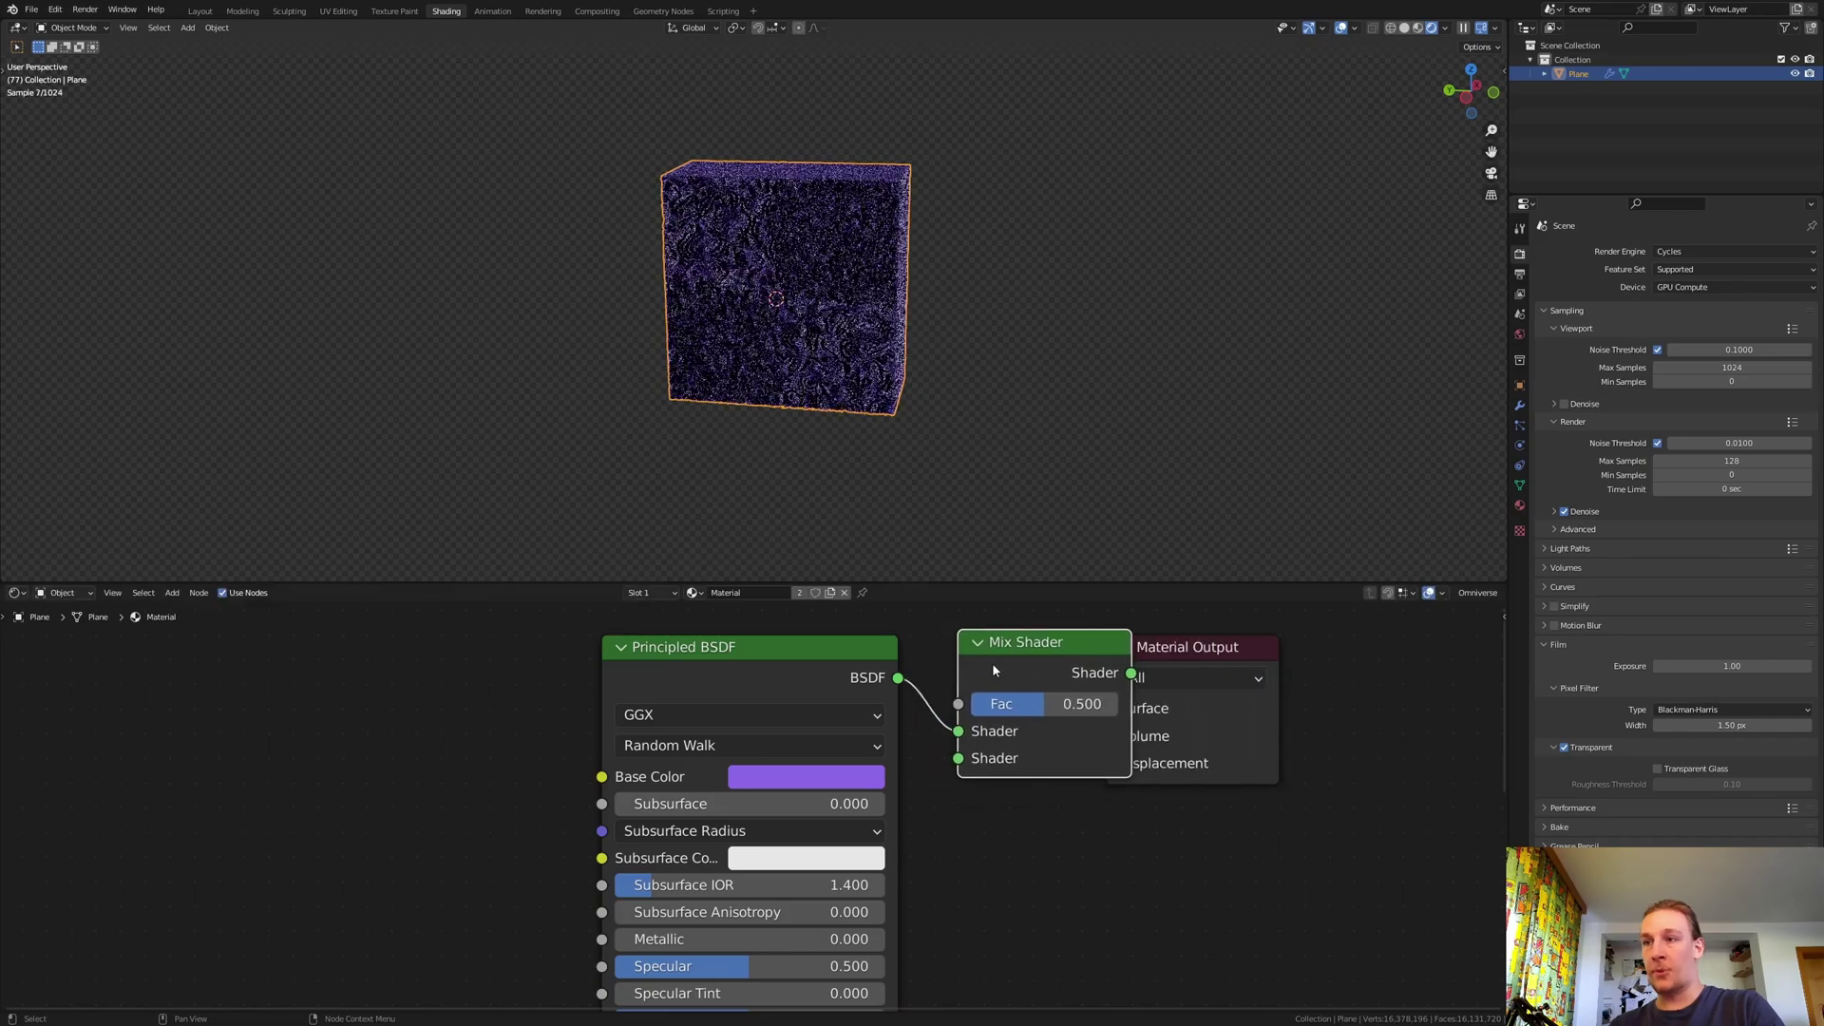
{"action": "key", "text": "shift+d"}
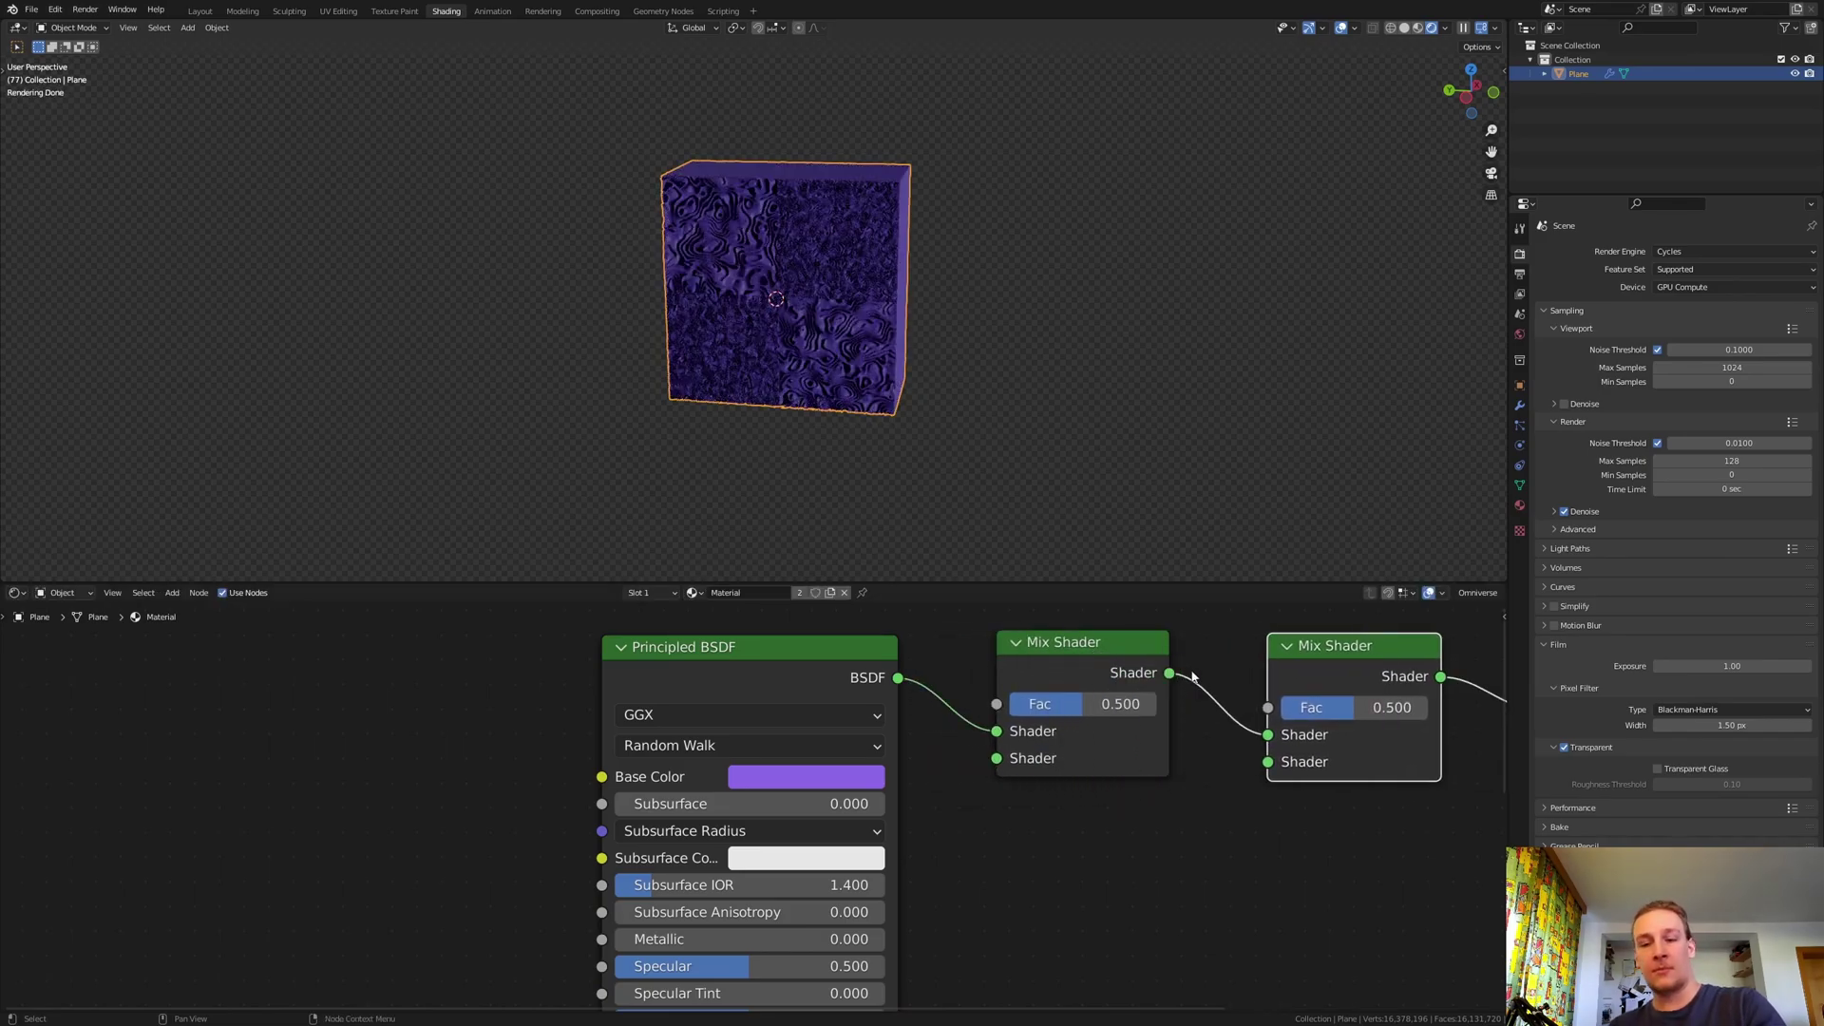
{"action": "scroll", "coordinate": [811, 194], "scroll_direction": "up", "scroll_amount": 3}
{"action": "middle_click_drag", "start_coordinate": [1019, 745], "coordinate": [927, 678]}
- Add a Glass BSDF and connect it to the second Mix Shader
{"action": "key", "text": "shift+a"}
{"action": "left_click", "coordinate": [928, 679]}
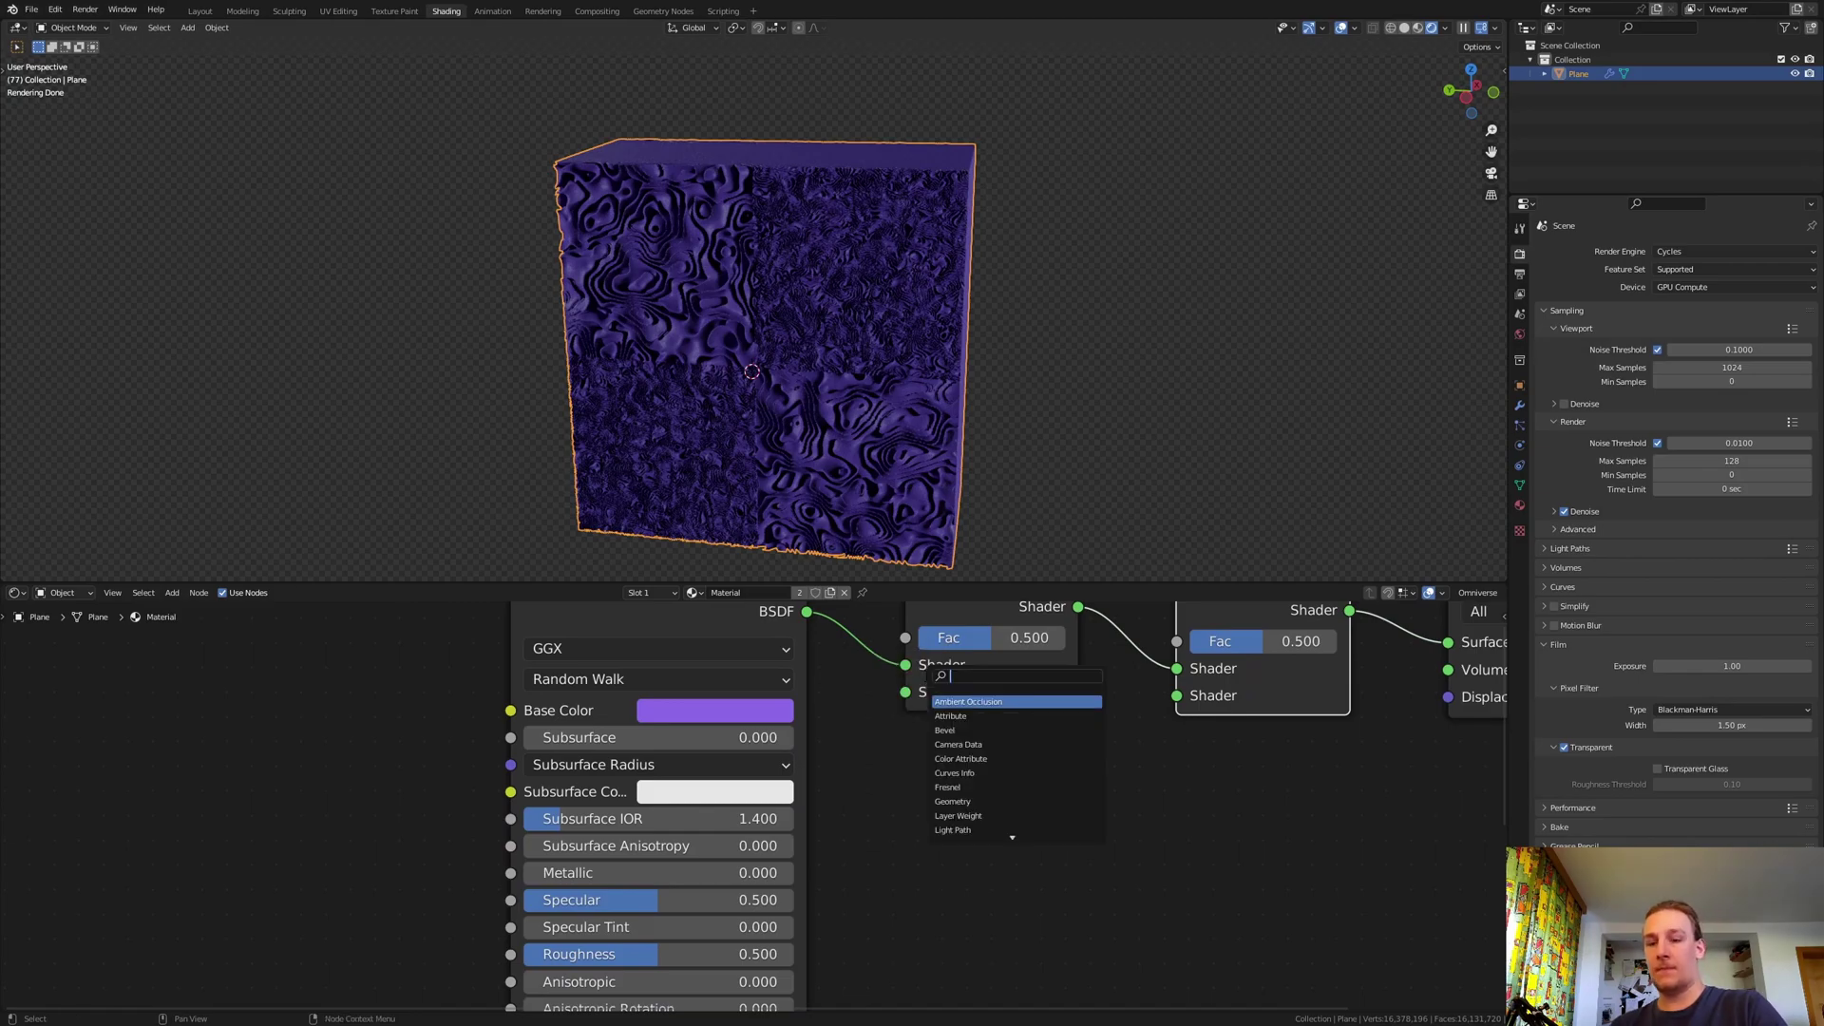
{"action": "type", "text": "glass"}
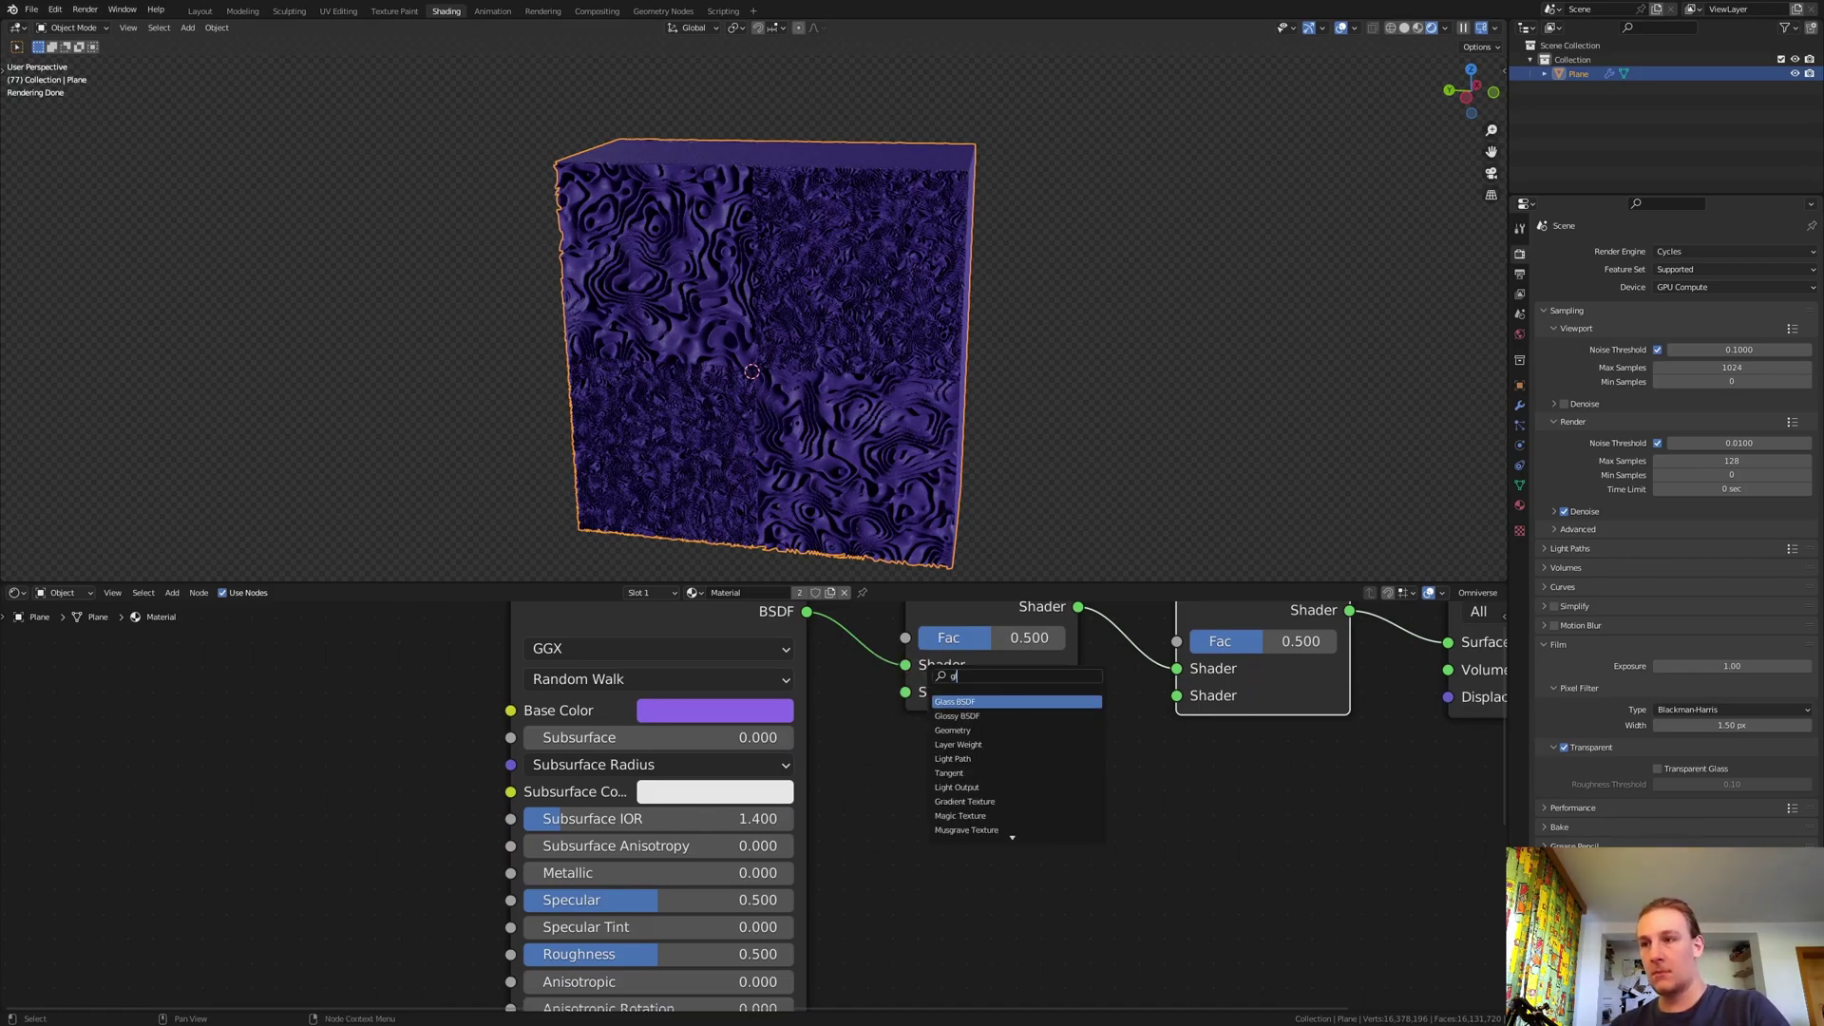
{"action": "key", "text": "Return"}
{"action": "left_click", "coordinate": [1179, 792]}
{"action": "middle_click_drag", "start_coordinate": [1305, 832], "coordinate": [1055, 836]}
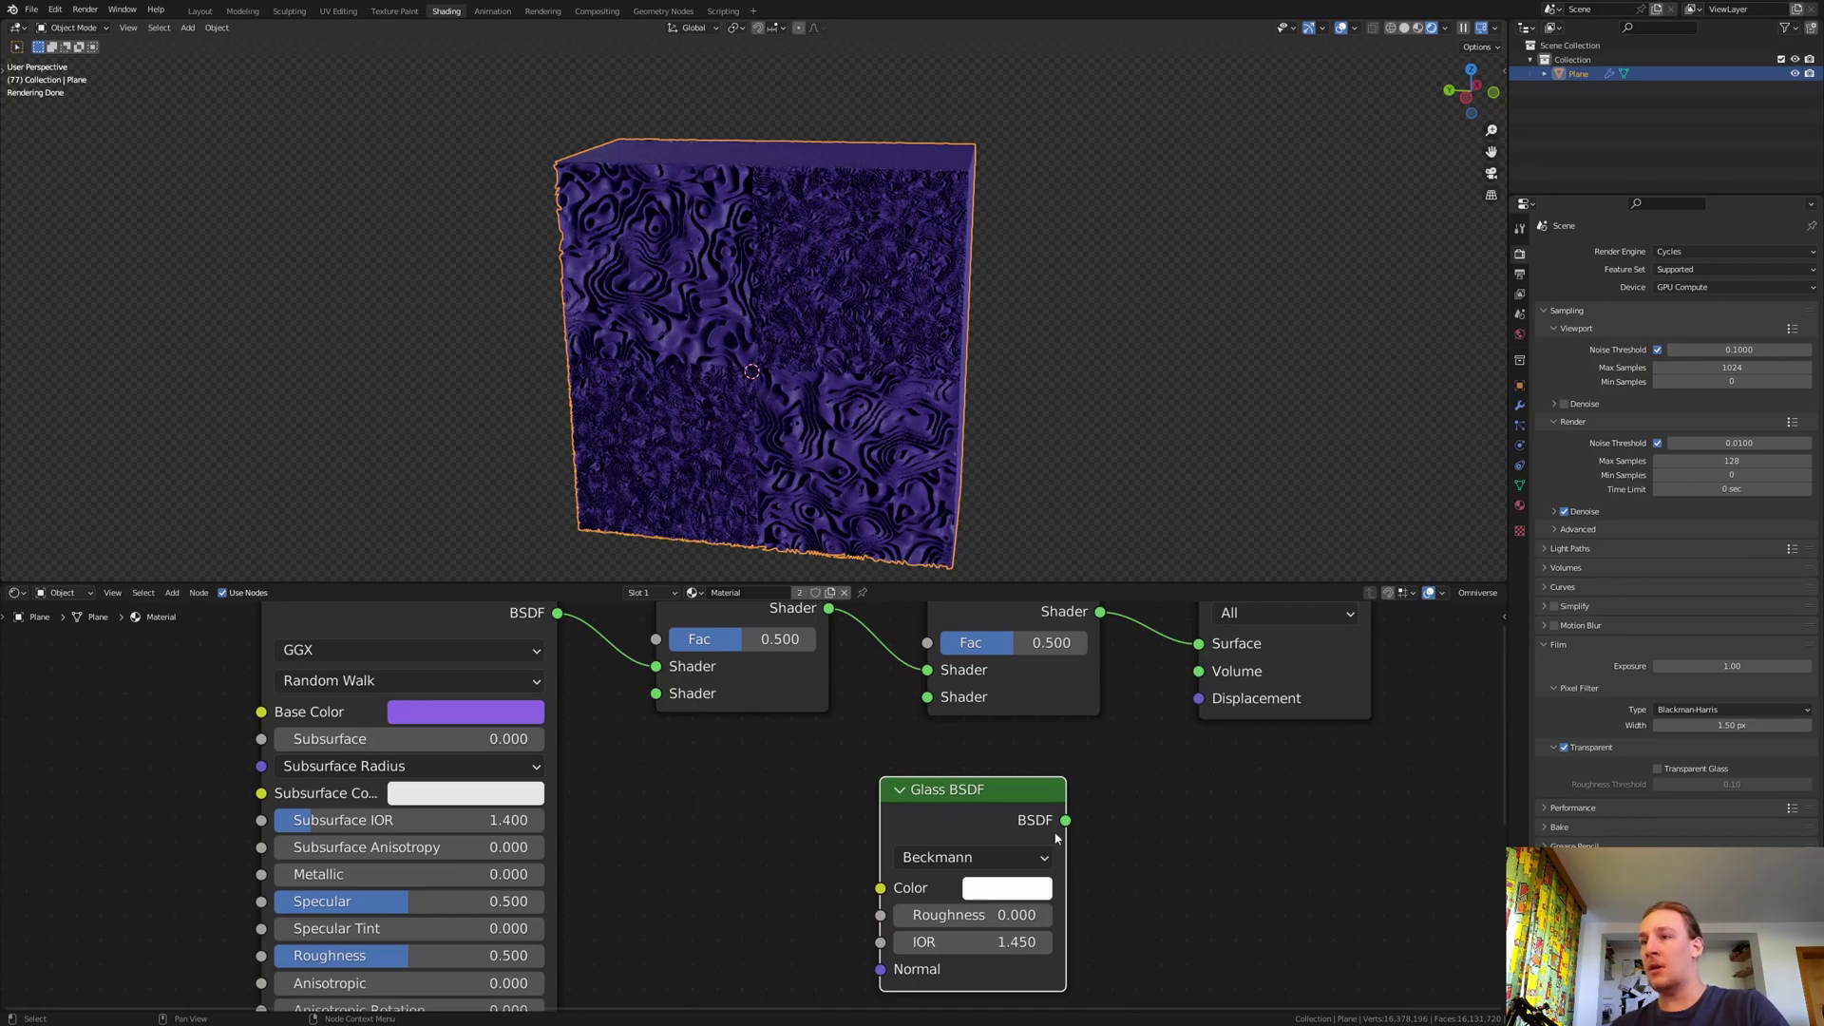
{"action": "left_click_drag", "start_coordinate": [1067, 821], "coordinate": [936, 715]}
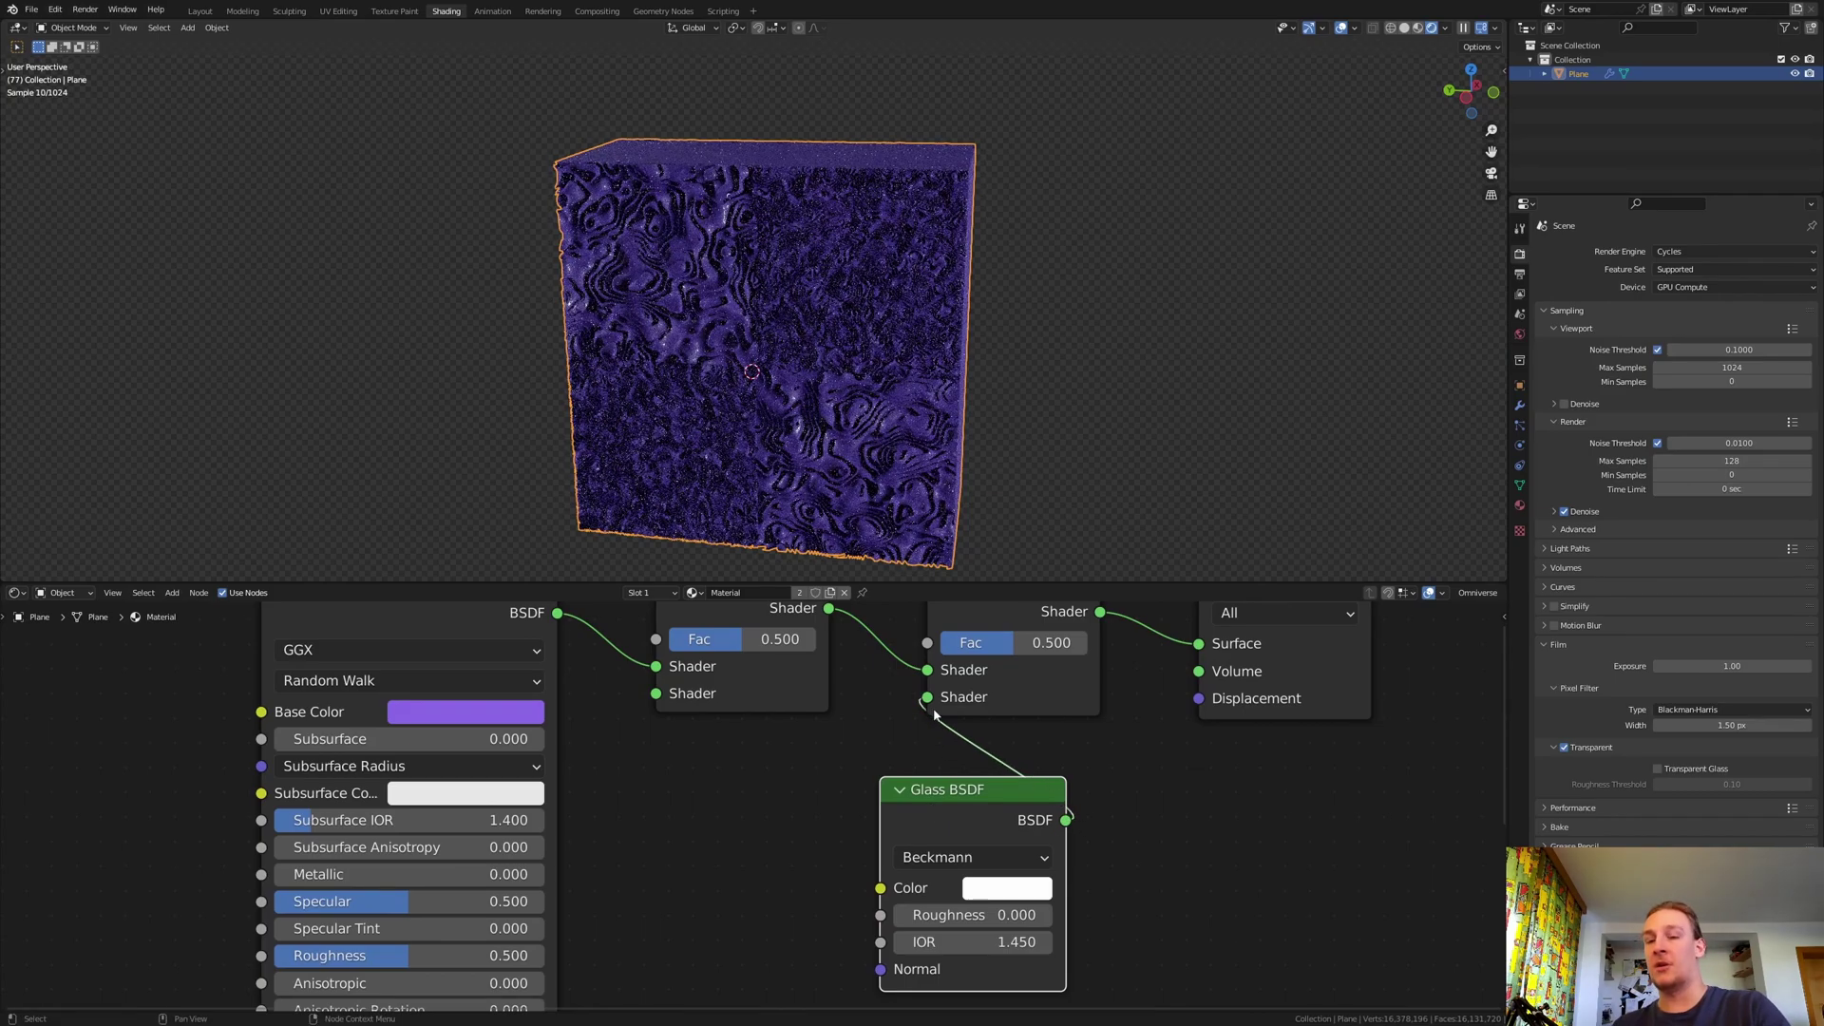
- Set the Principled BSDF to Metallic 1.0 and Roughness 0.15
{"action": "left_click_drag", "start_coordinate": [370, 874], "coordinate": [570, 874]}
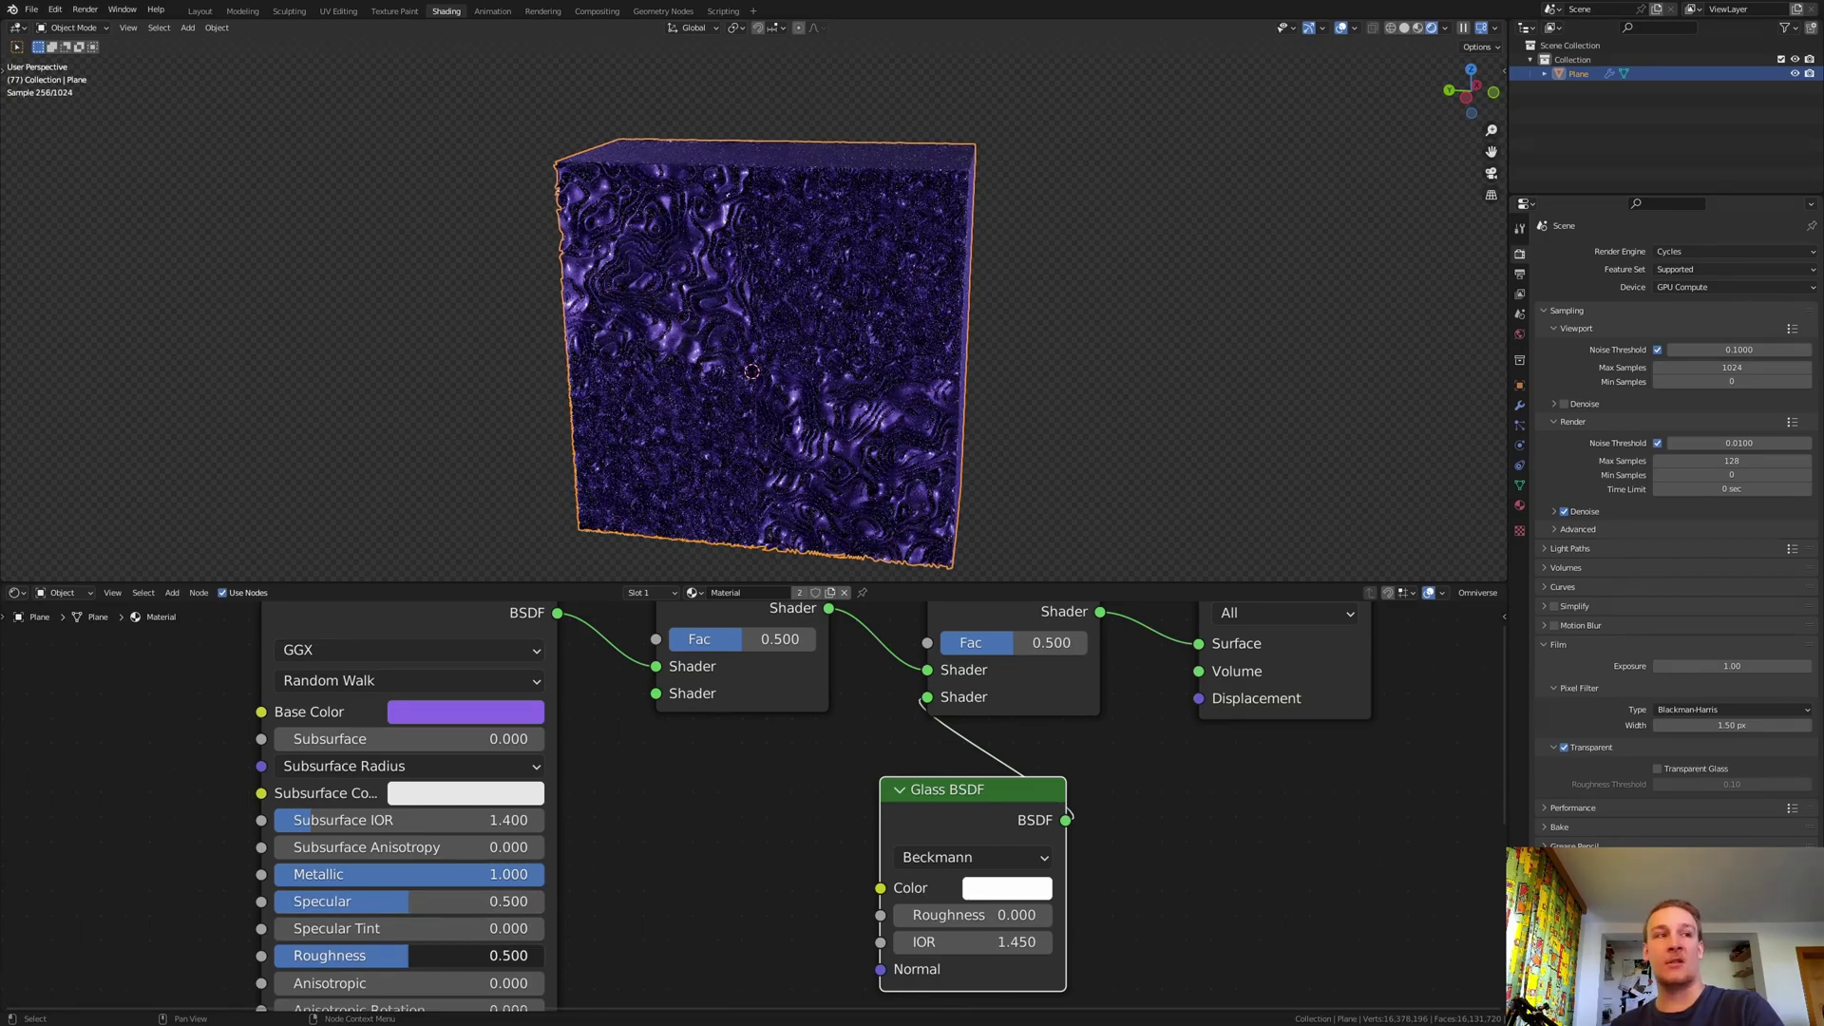
{"action": "left_click", "coordinate": [466, 953]}
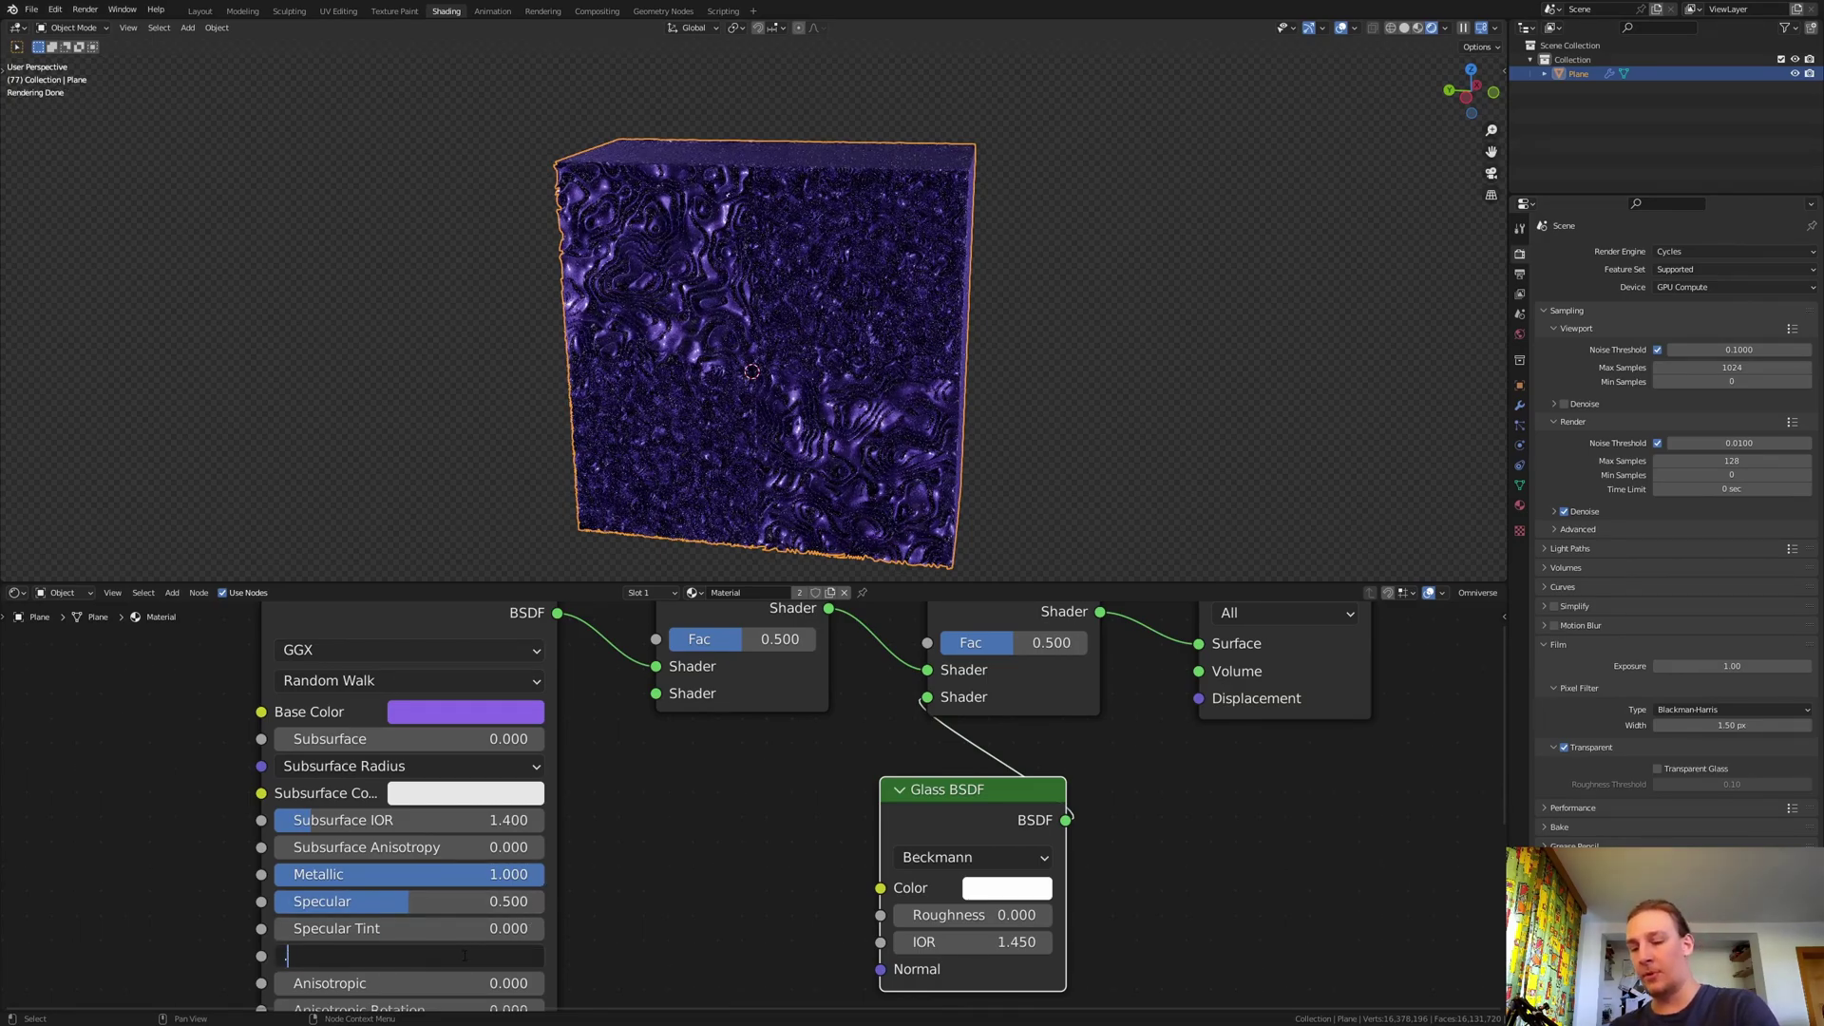
{"action": "type", "text": ".1"}
{"action": "key", "text": "Return"}
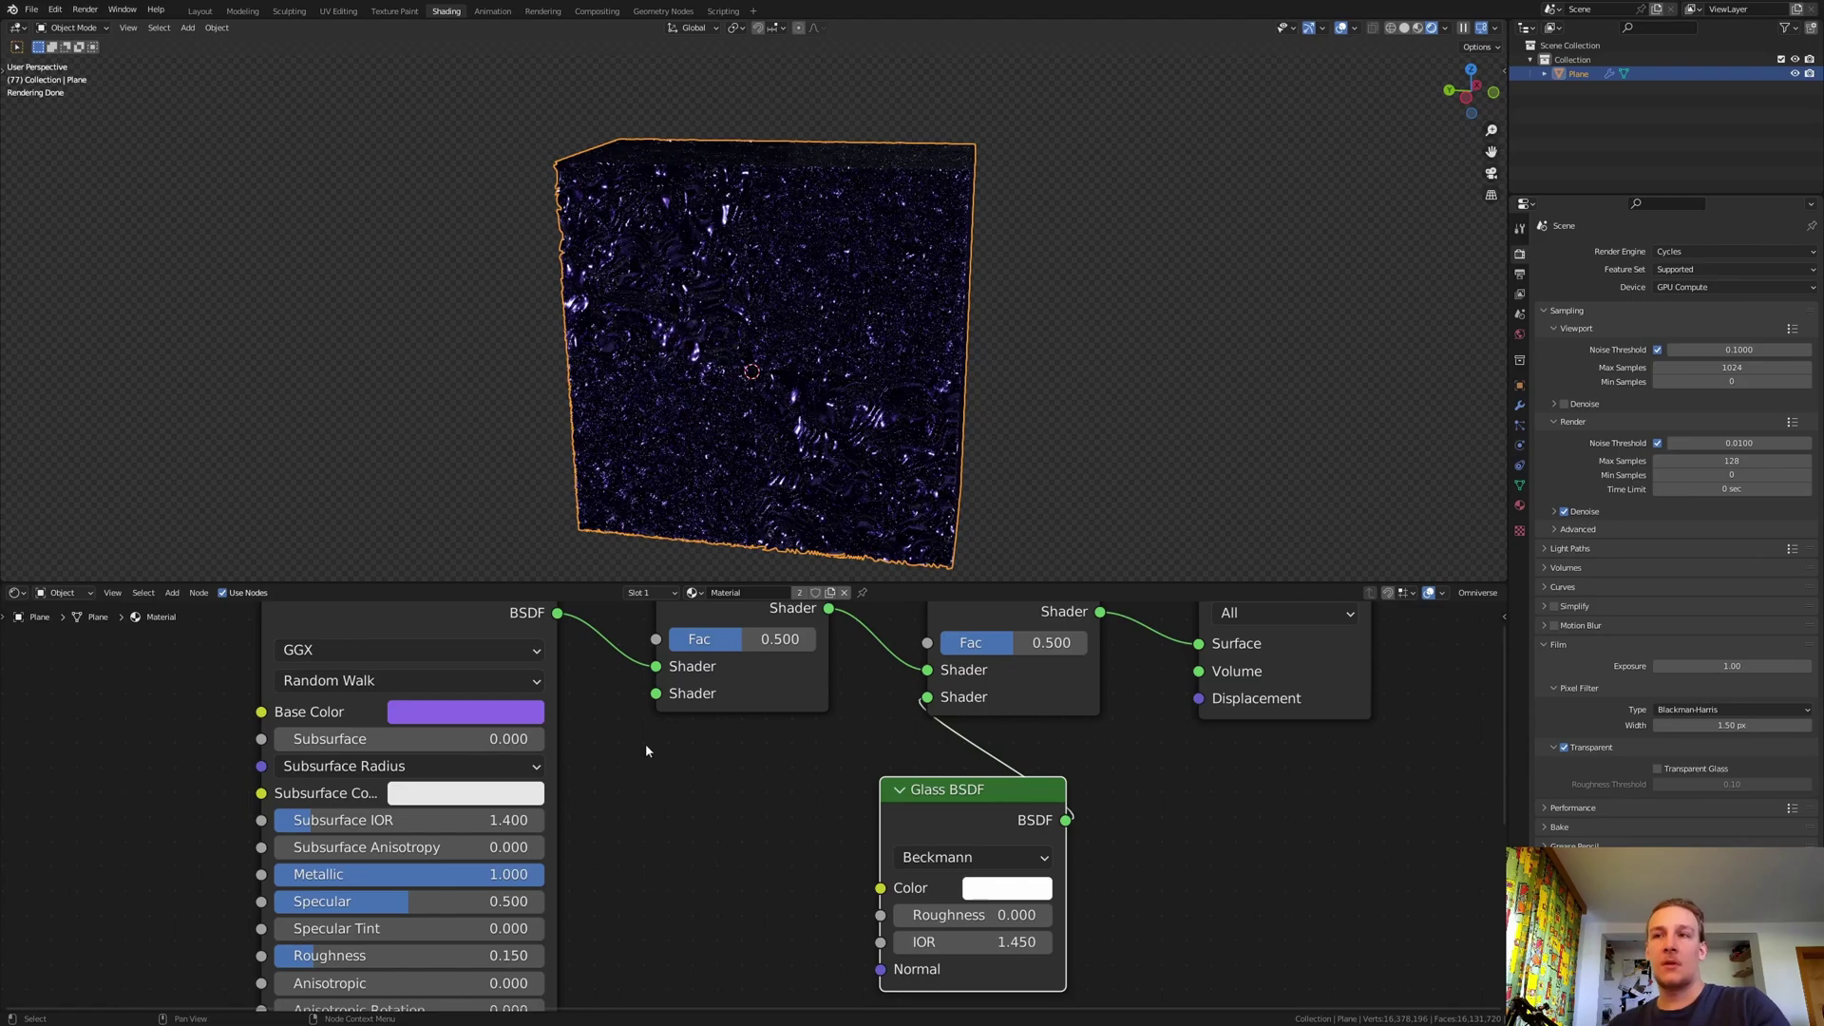
- Add a Subsurface Scattering node and link its BSSRDF to the first Mix Shader's top Shader socket
{"action": "key", "text": "Home"}
{"action": "key", "text": "shift+a"}
{"action": "type", "text": "su"}
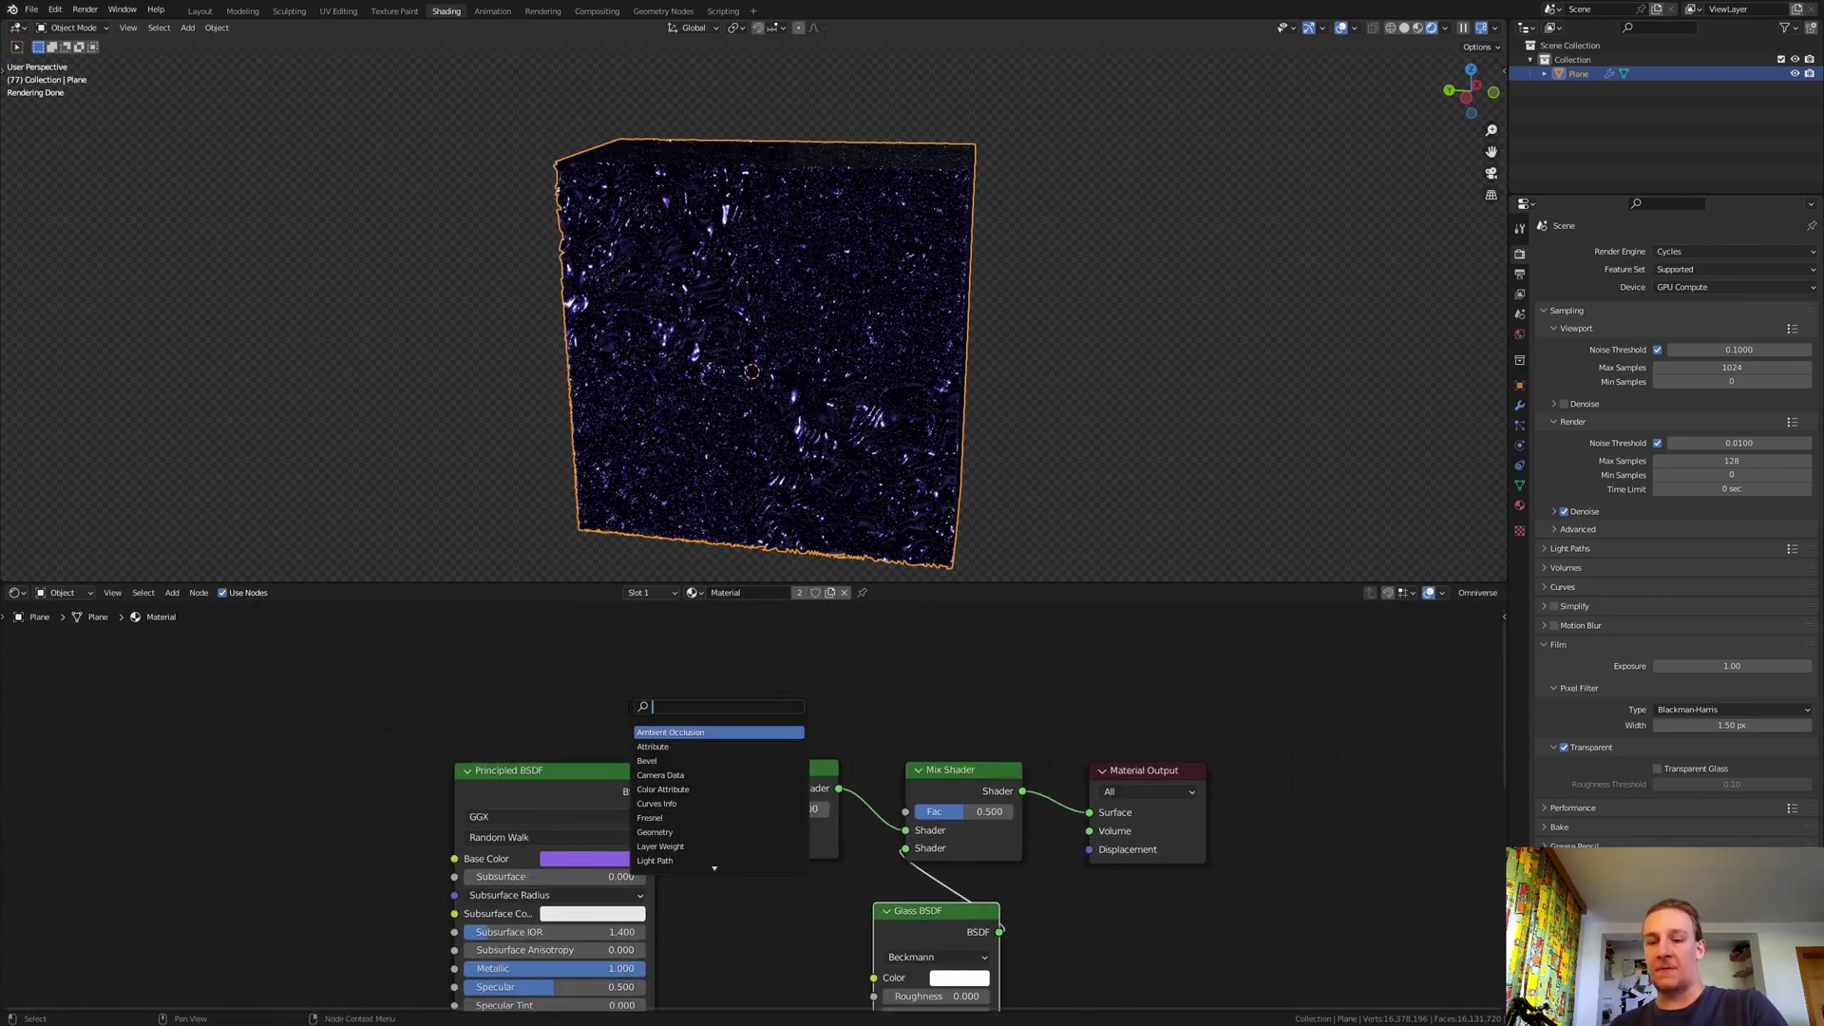
{"action": "key", "text": "Return"}
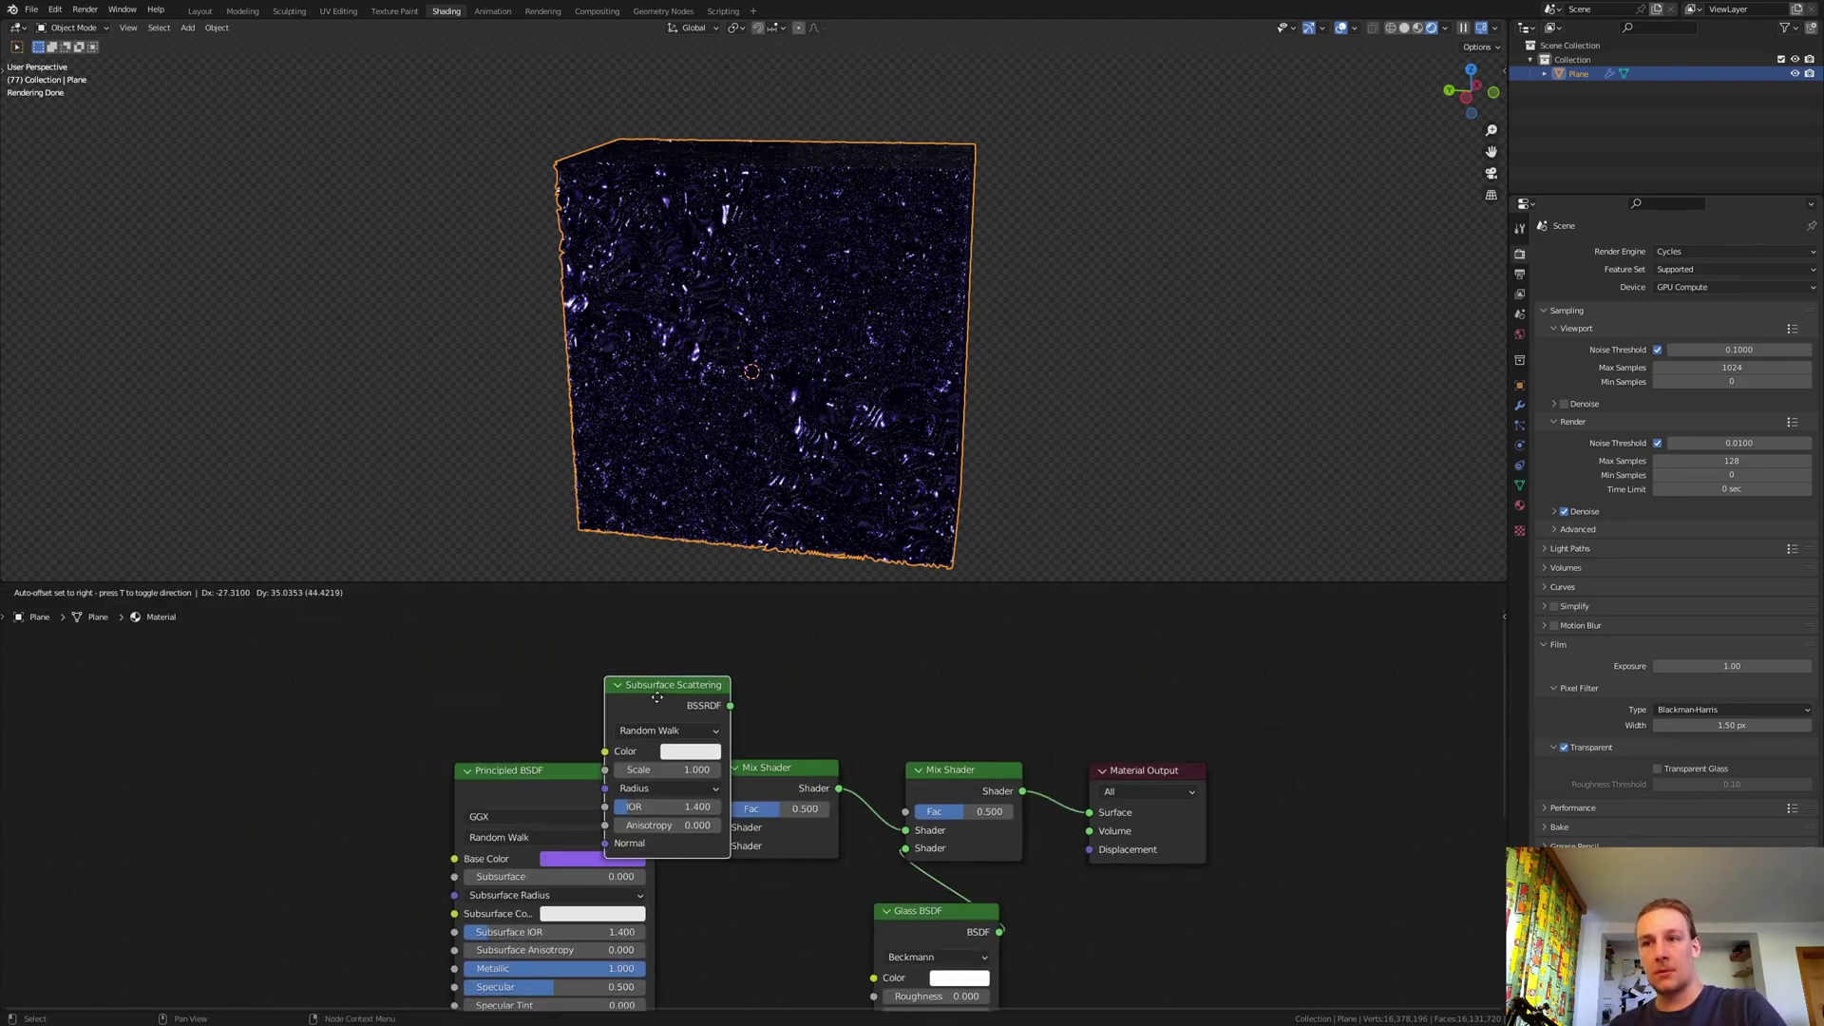
{"action": "left_click", "coordinate": [565, 655]}
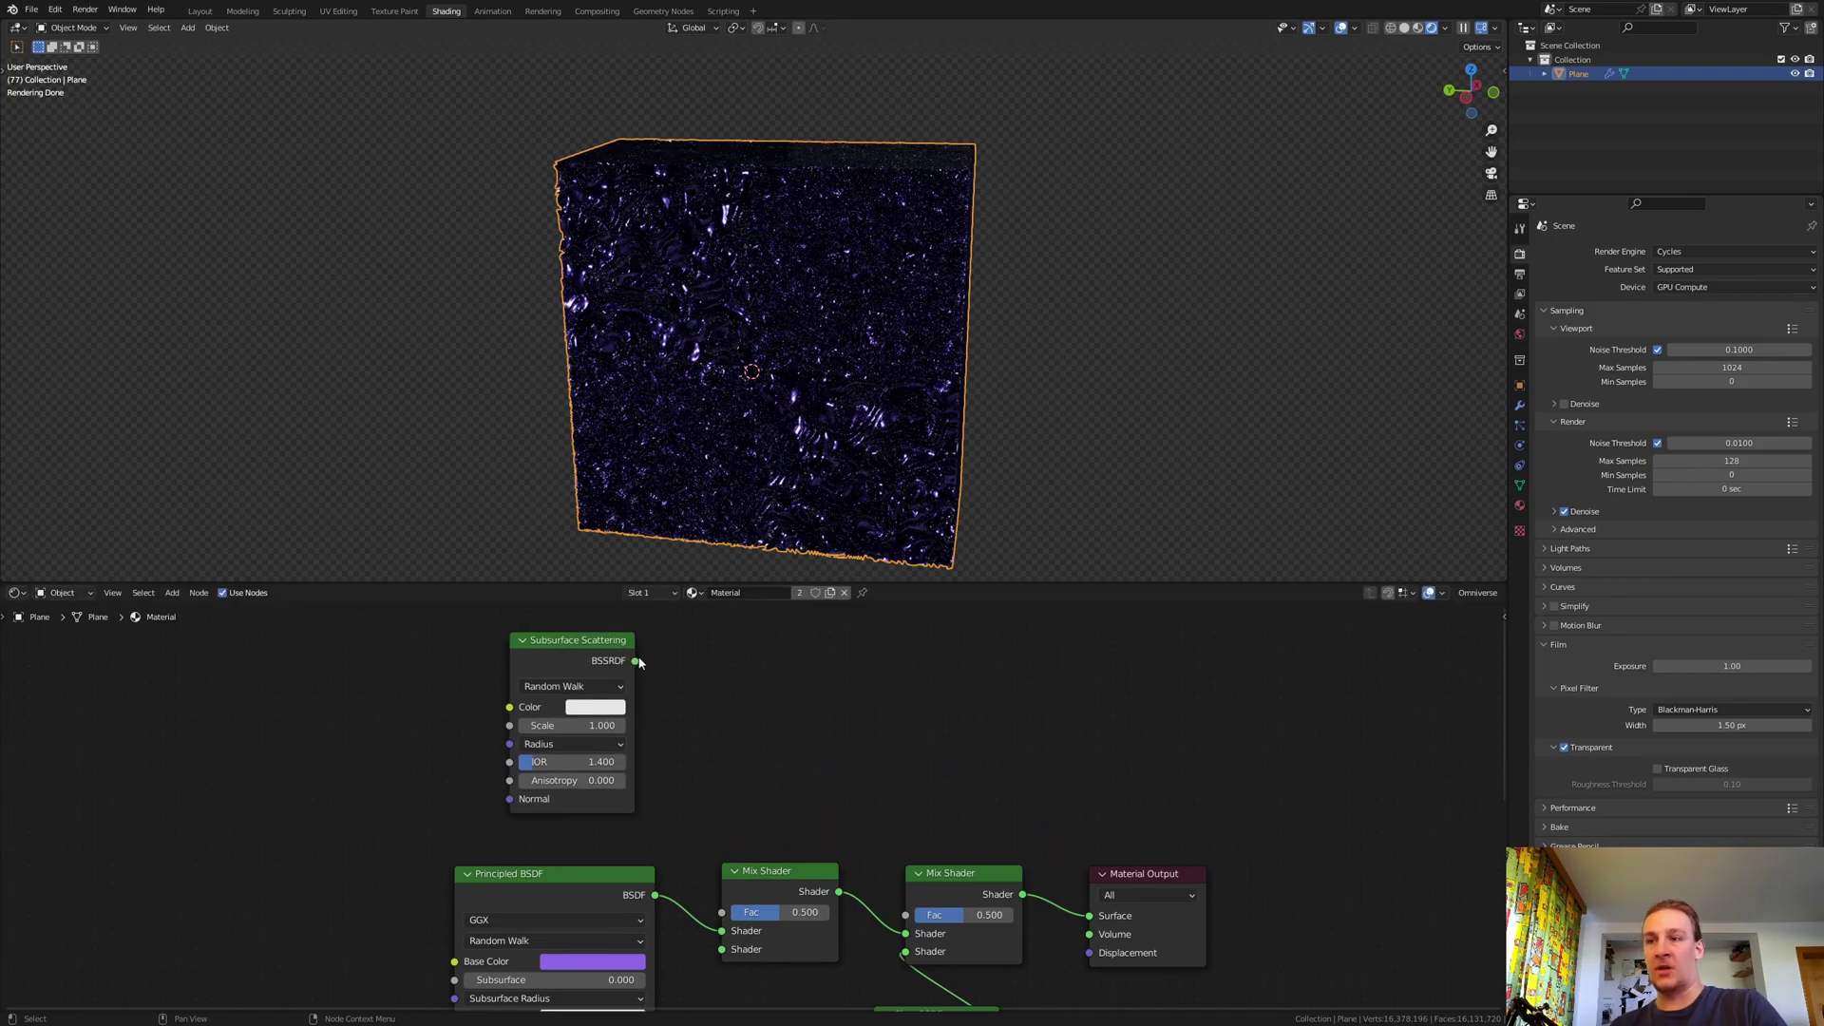
{"action": "left_click_drag", "start_coordinate": [636, 661], "coordinate": [675, 699]}
{"action": "left_click_drag", "start_coordinate": [714, 942], "coordinate": [722, 931]}
{"action": "middle_click_drag", "start_coordinate": [391, 852], "coordinate": [700, 645]}
- Add two stacked ColorRamps, wiring one into Base Color and the other into the second Mix Shader's Fac
{"action": "key", "text": "shift+a"}
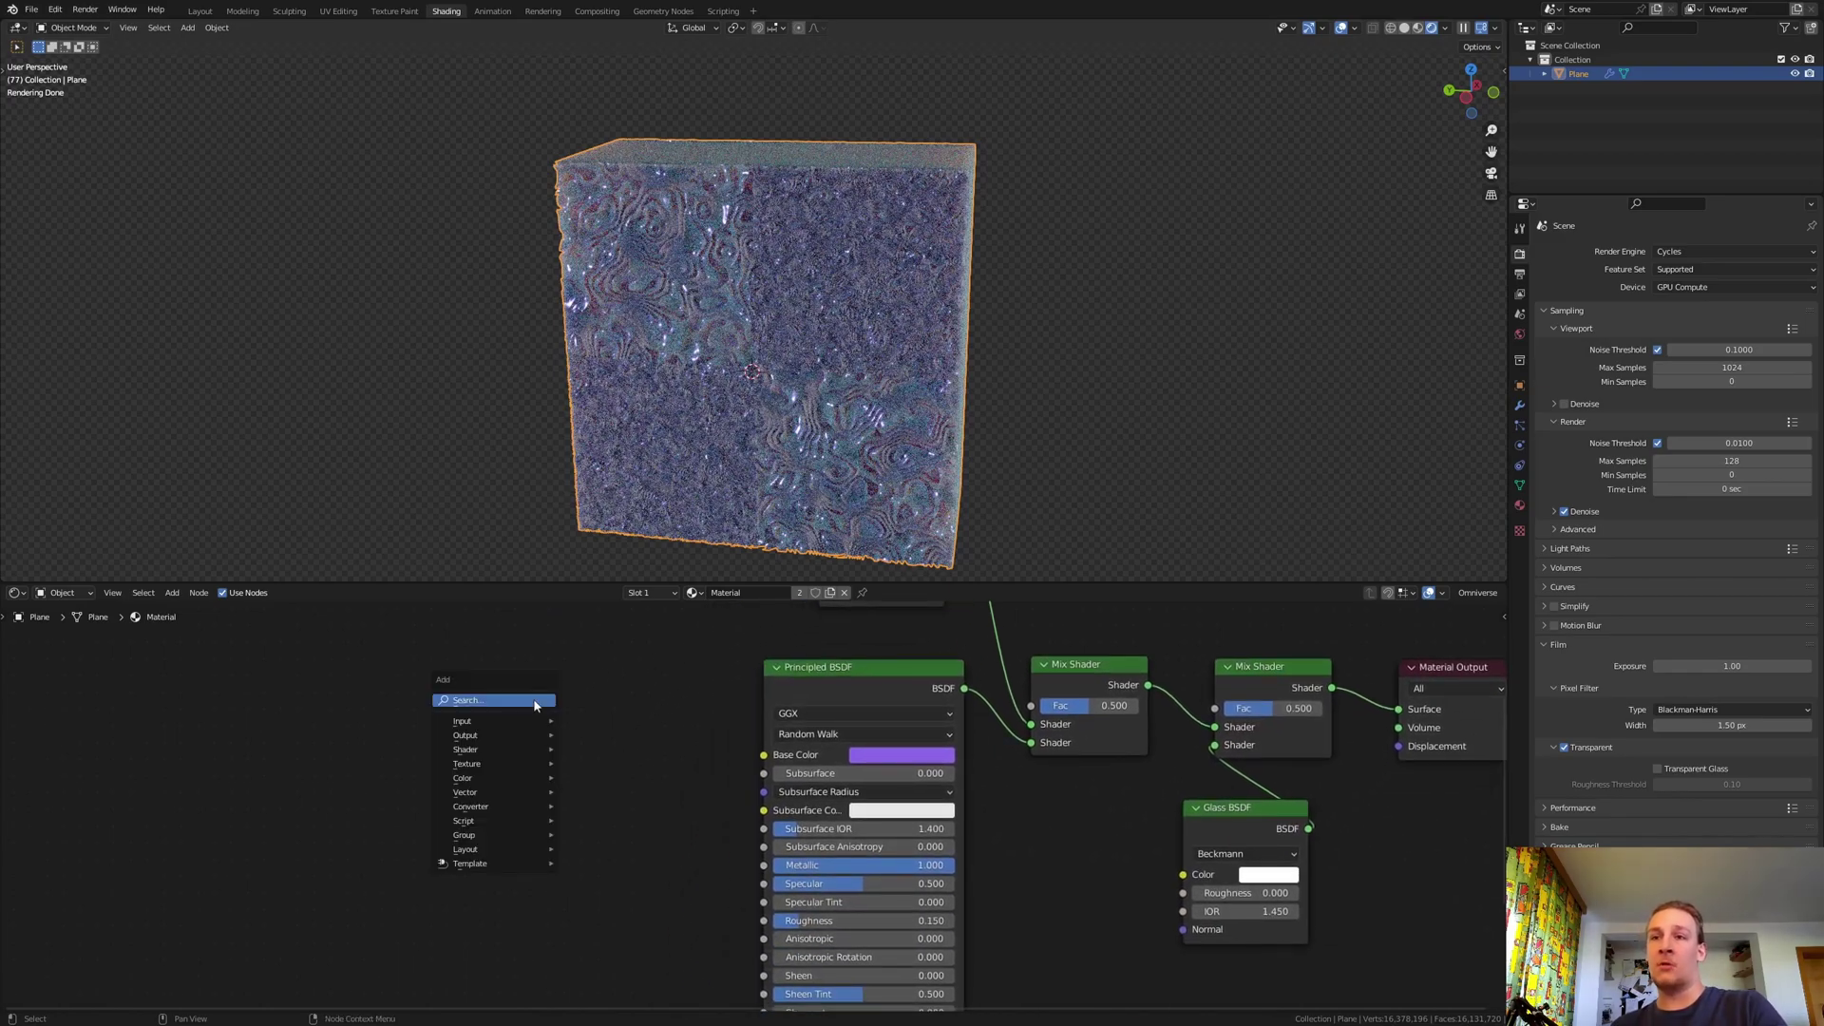
{"action": "type", "text": "col"}
{"action": "key", "text": "Return"}
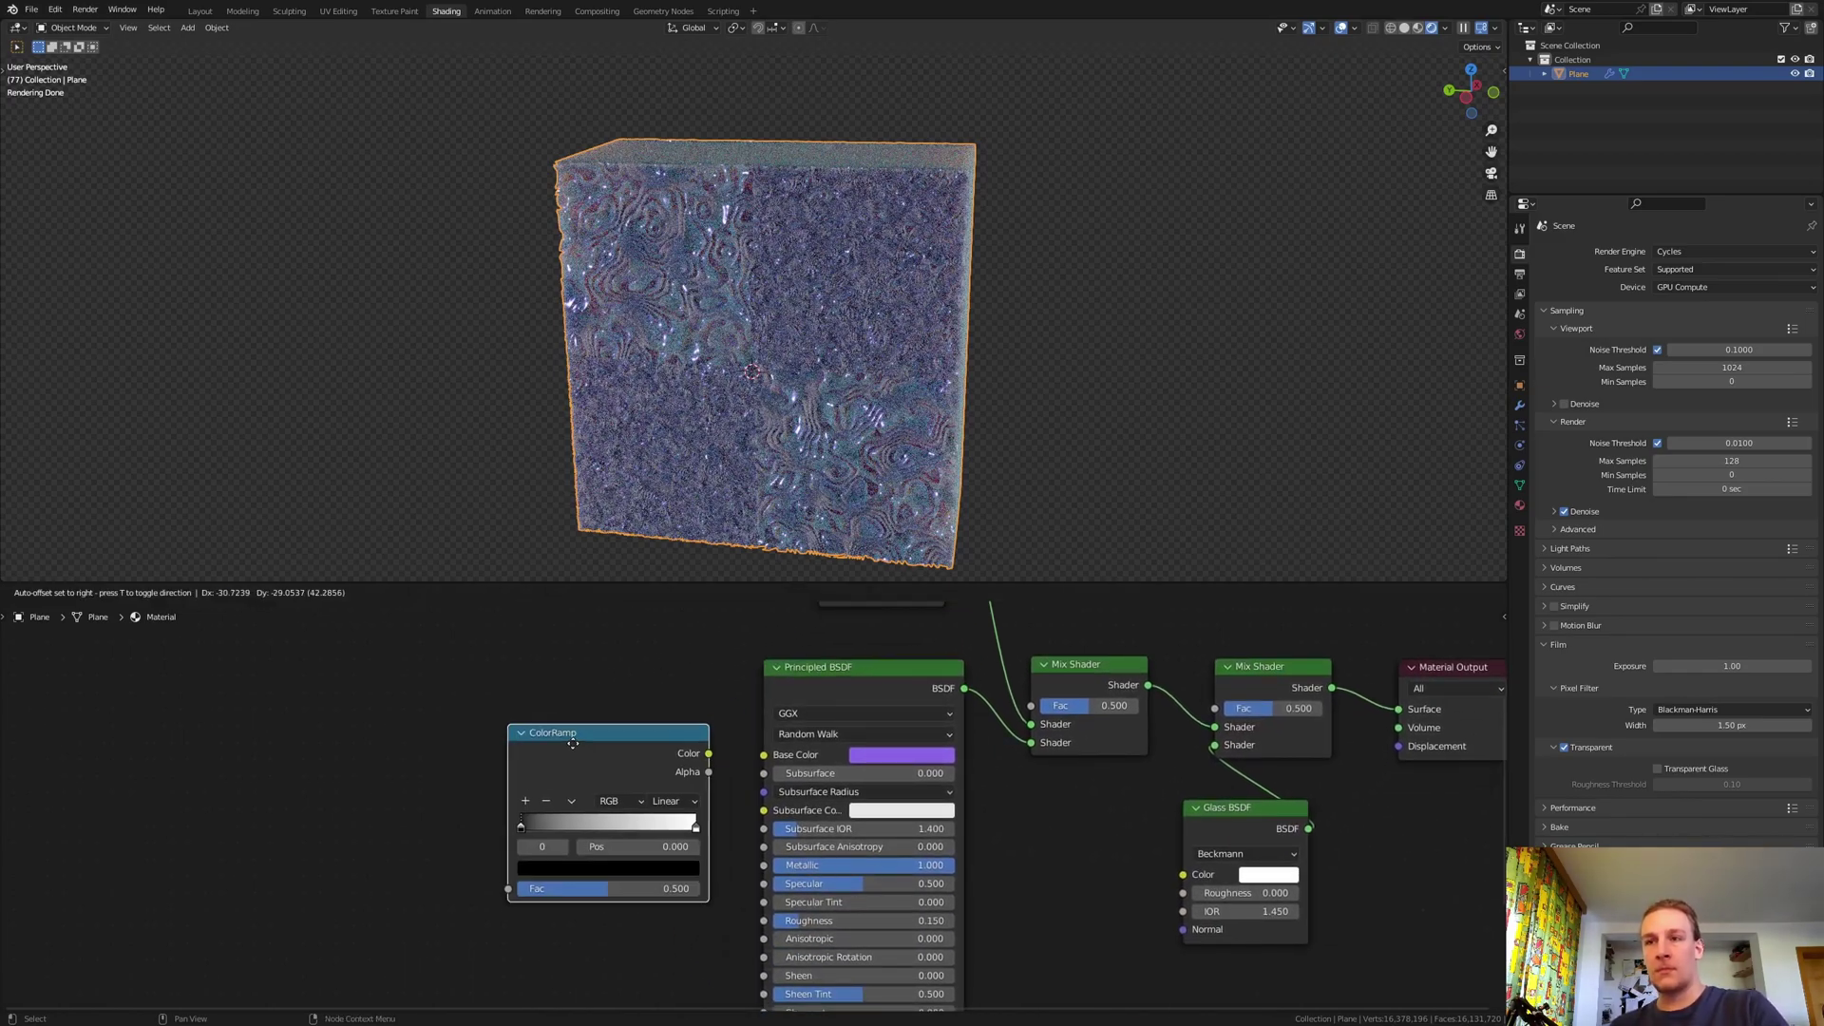
{"action": "left_click", "coordinate": [572, 745]}
{"action": "key", "text": "shift+d"}
{"action": "left_click", "coordinate": [573, 936]}
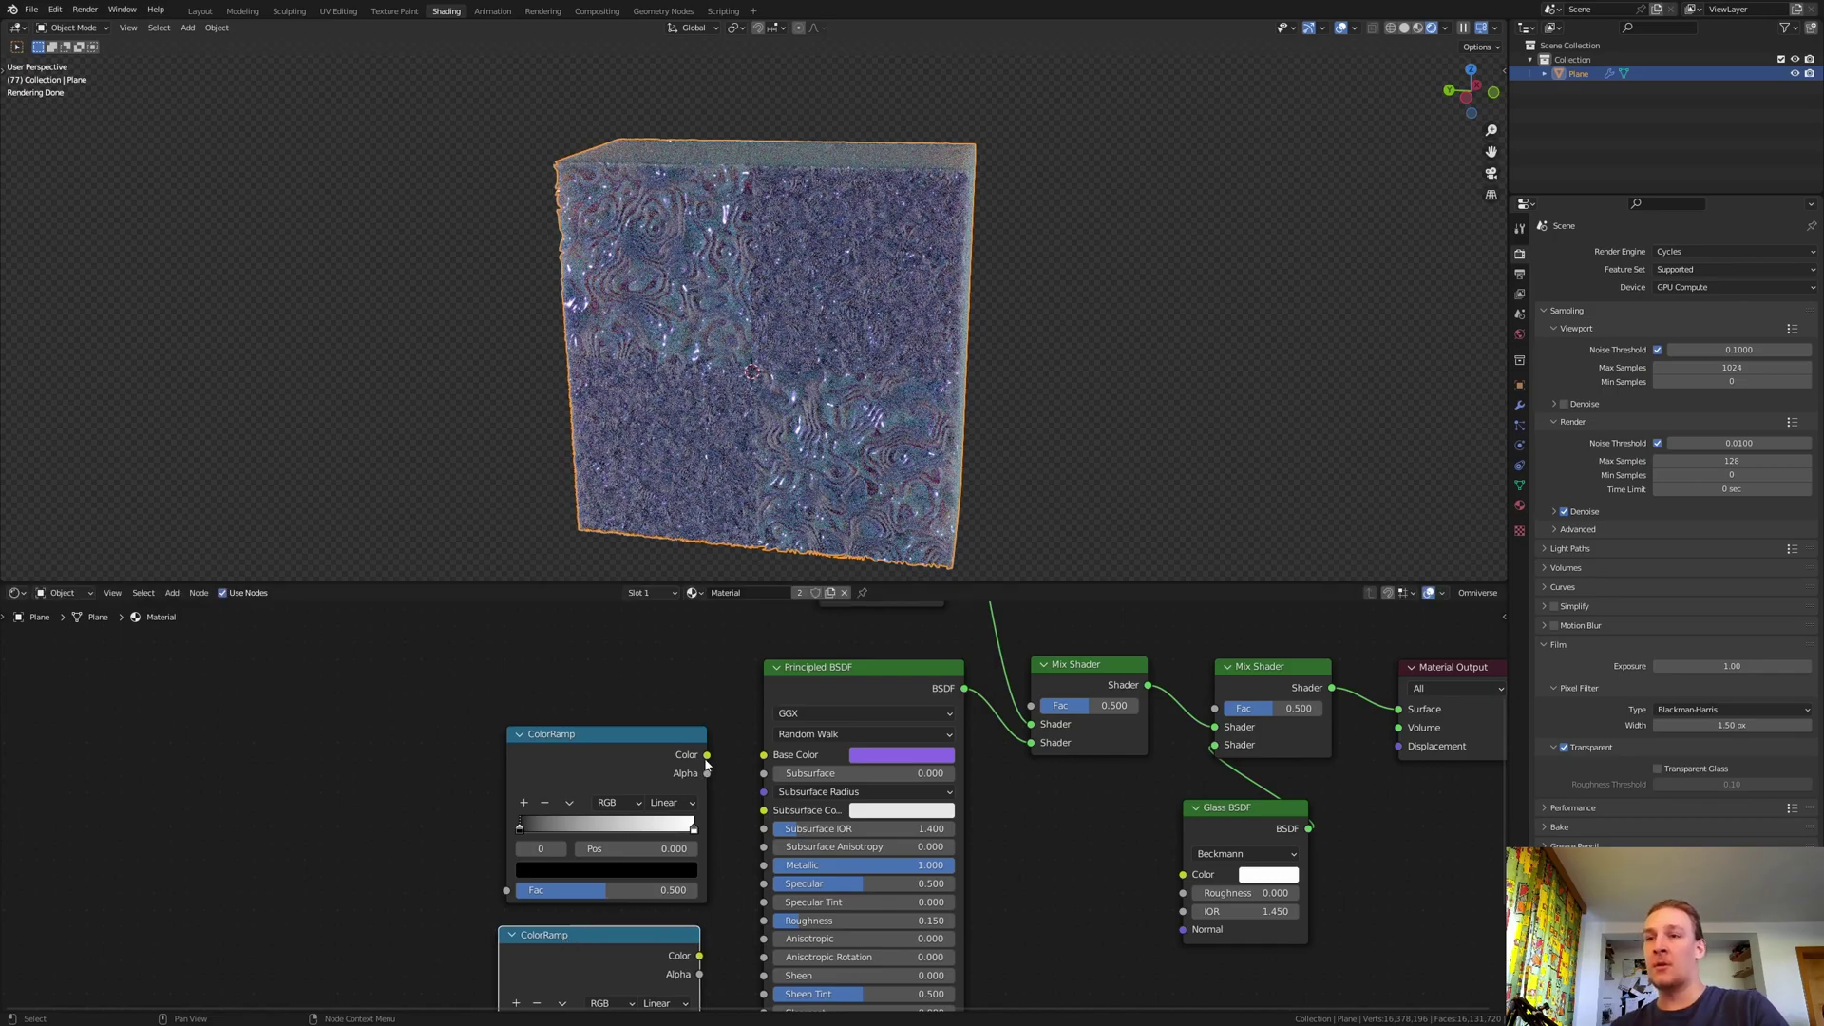
{"action": "left_click_drag", "start_coordinate": [707, 760], "coordinate": [1031, 705]}
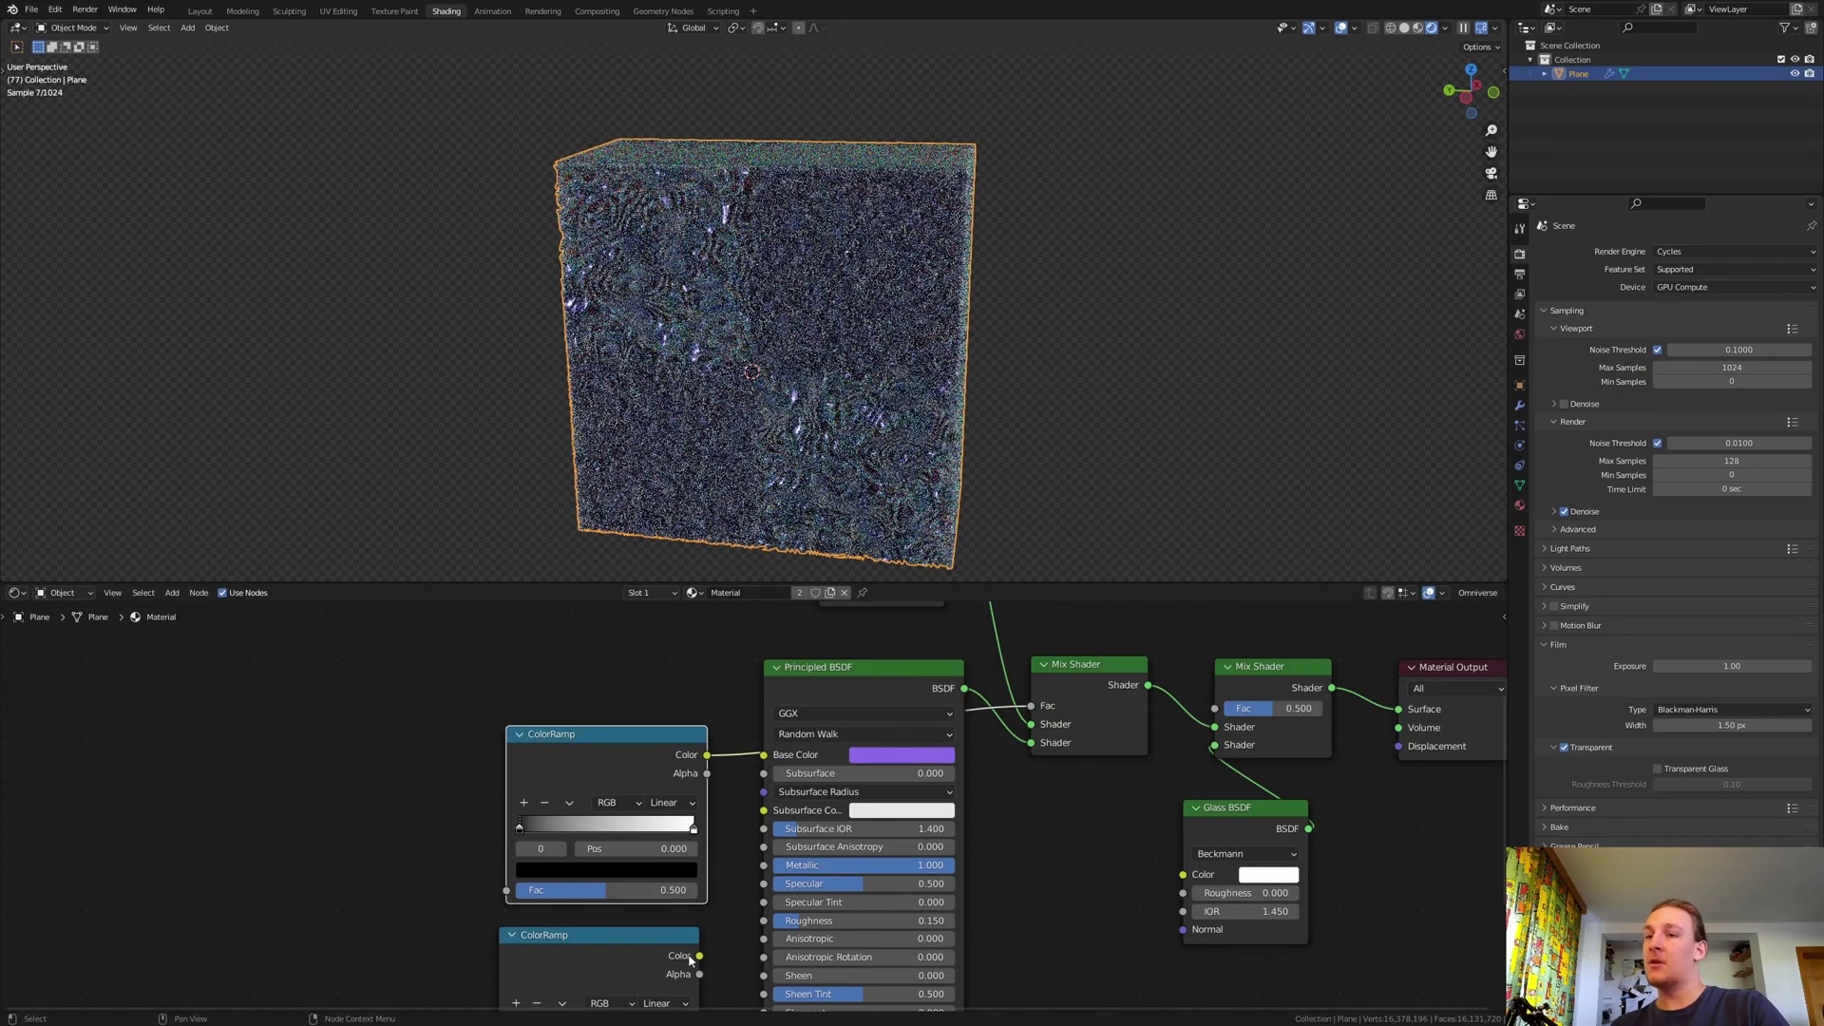
{"action": "left_click_drag", "start_coordinate": [699, 955], "coordinate": [1215, 708]}
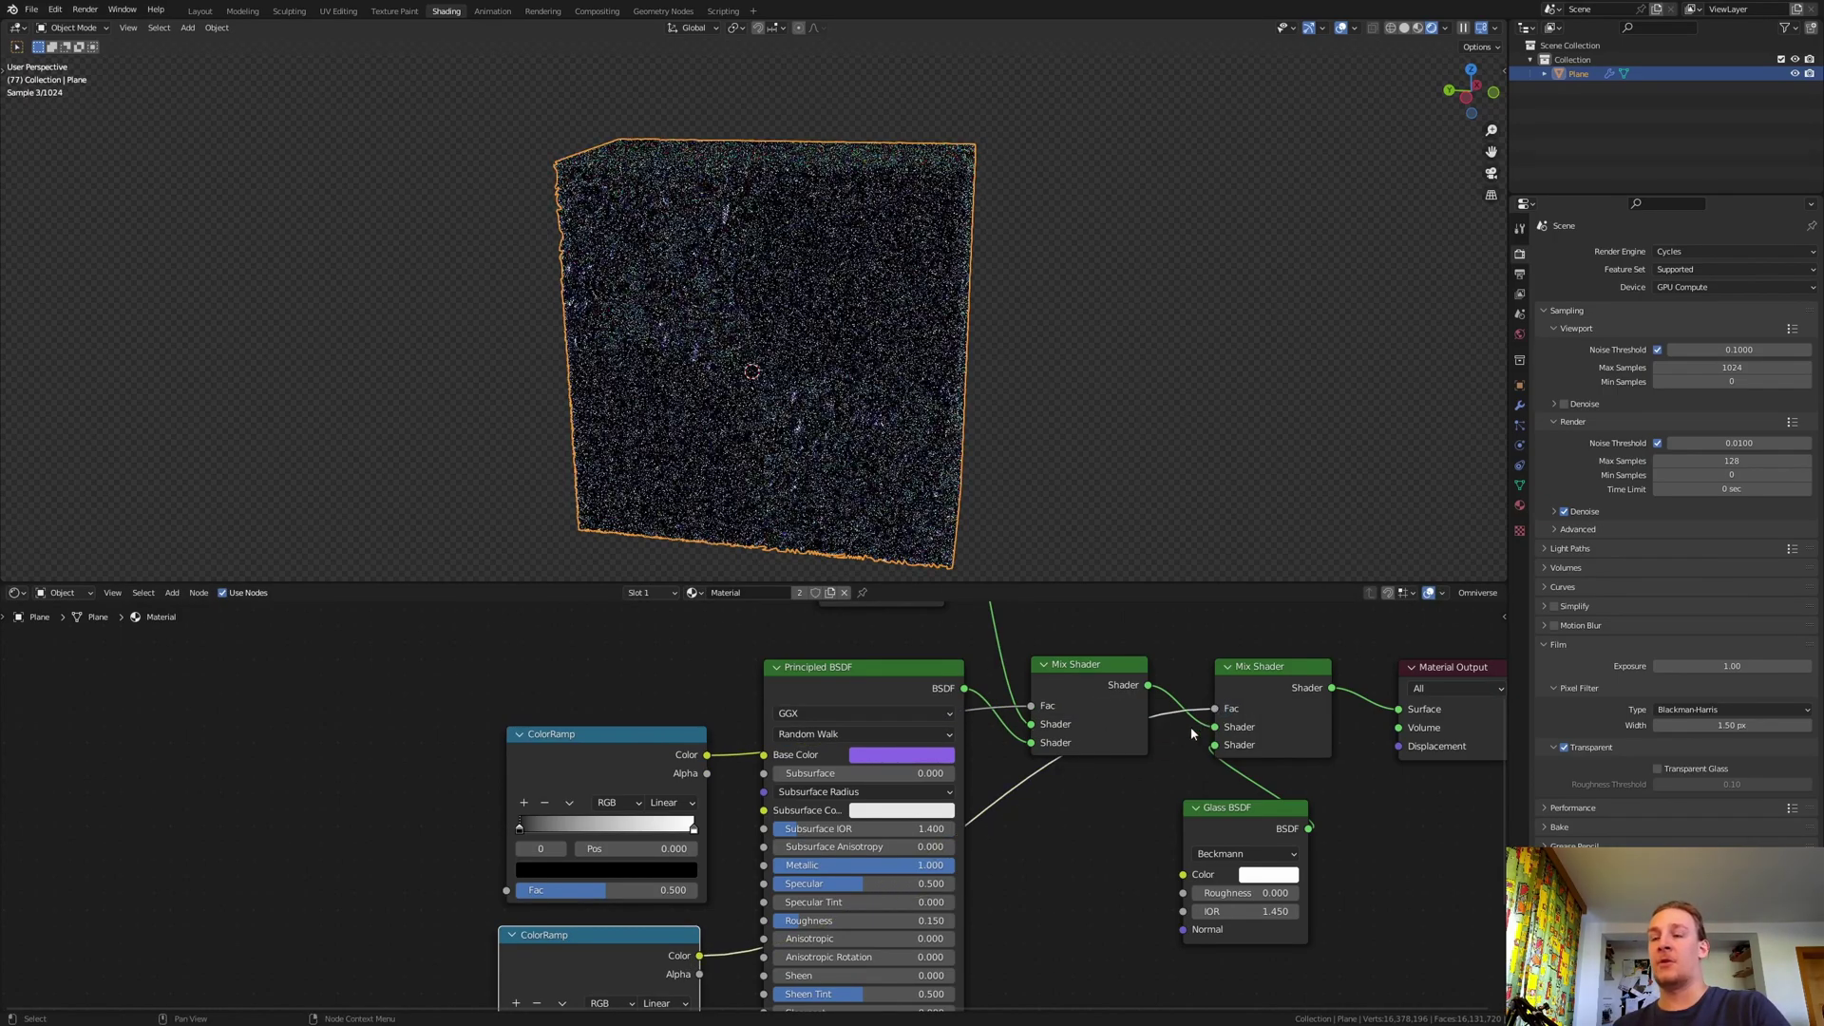
{"action": "middle_click_drag", "start_coordinate": [219, 825], "coordinate": [480, 763]}
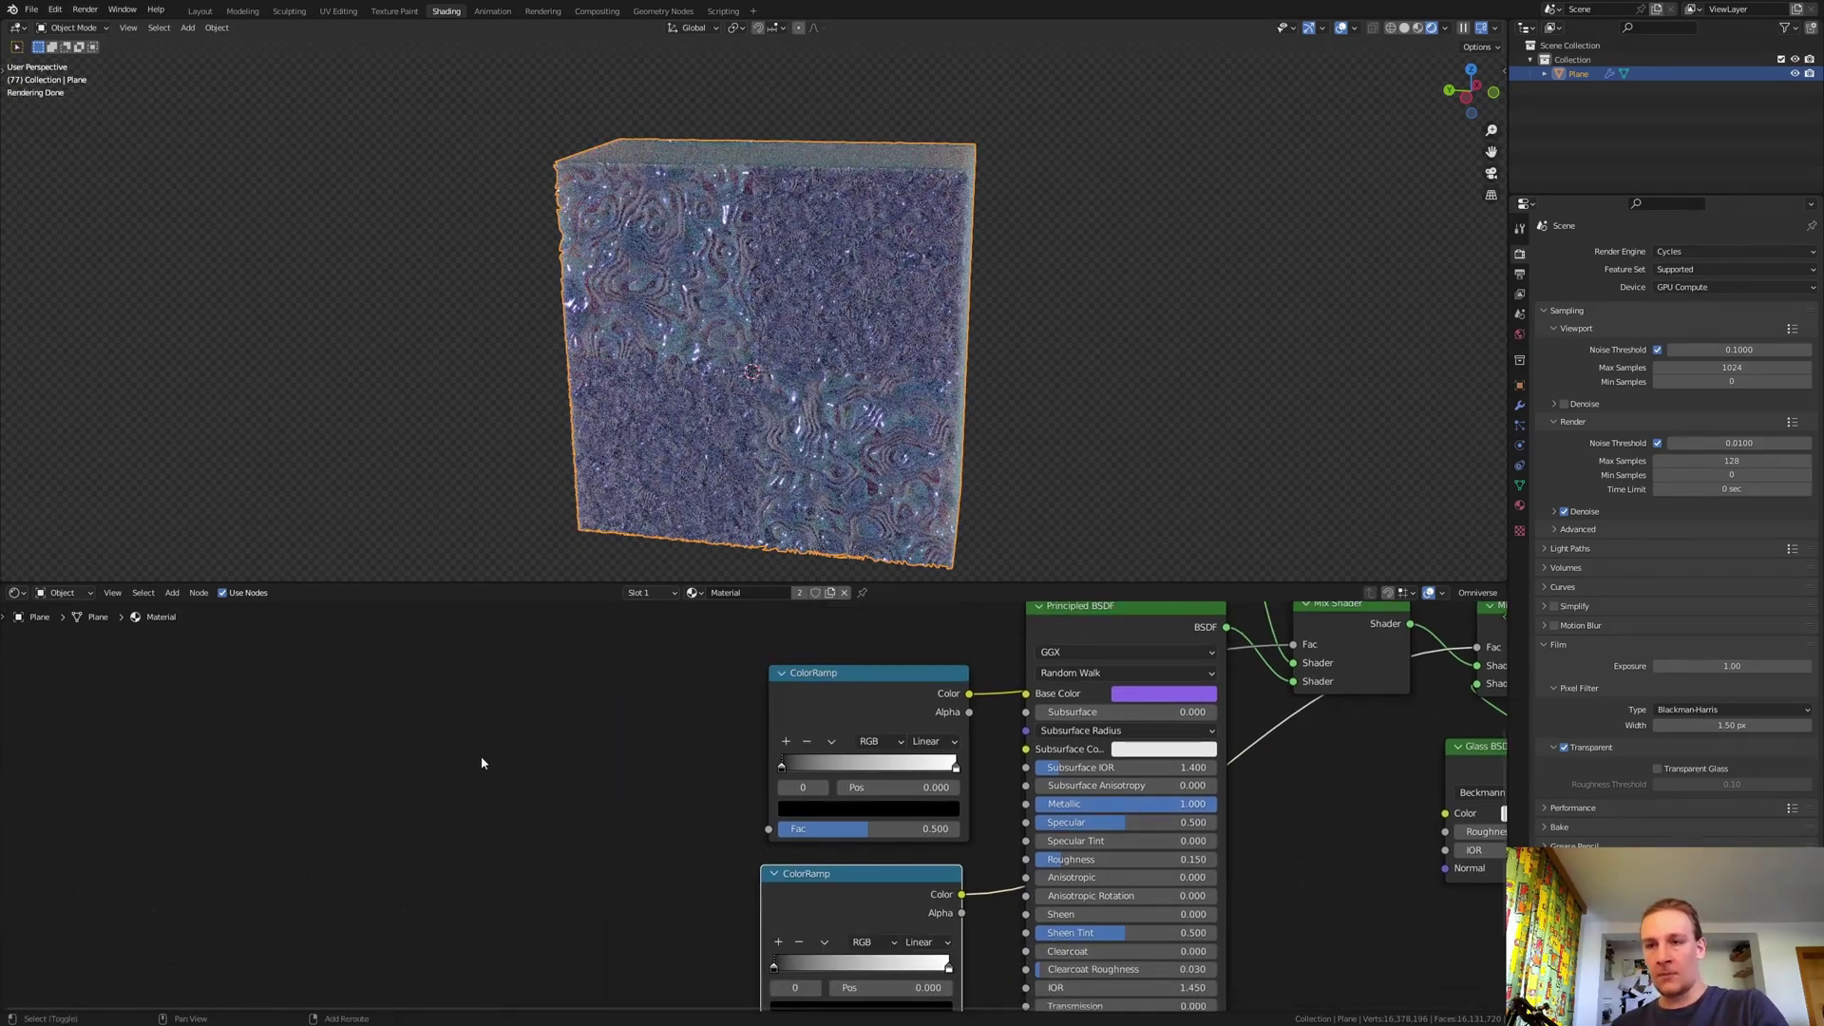
- Add a Musgrave Texture and link its Height to both ColorRamps' Fac inputs
{"action": "key", "text": "shift+a"}
{"action": "type", "text": "musgrave"}
{"action": "key", "text": "Return"}
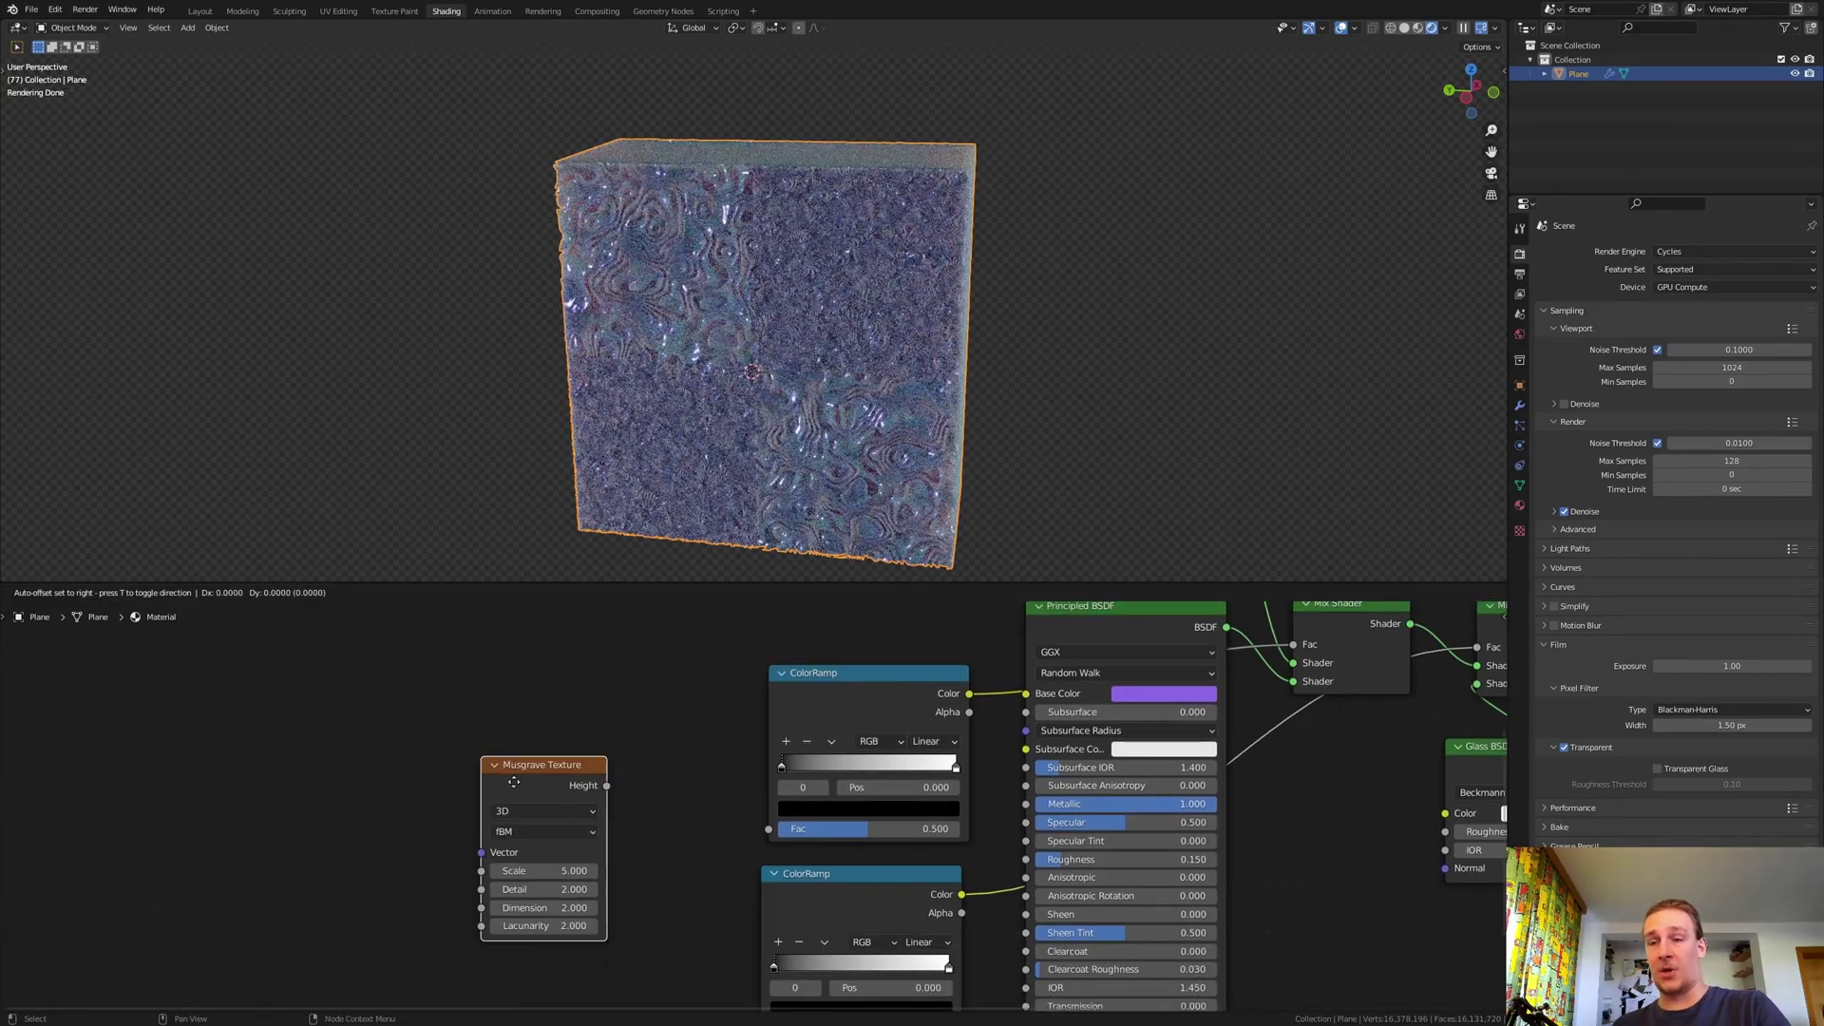
{"action": "left_click", "coordinate": [461, 814]}
{"action": "left_click_drag", "start_coordinate": [557, 821], "coordinate": [768, 829]}
{"action": "middle_click_drag", "start_coordinate": [665, 855], "coordinate": [636, 780]}
{"action": "left_click_drag", "start_coordinate": [525, 744], "coordinate": [731, 955]}
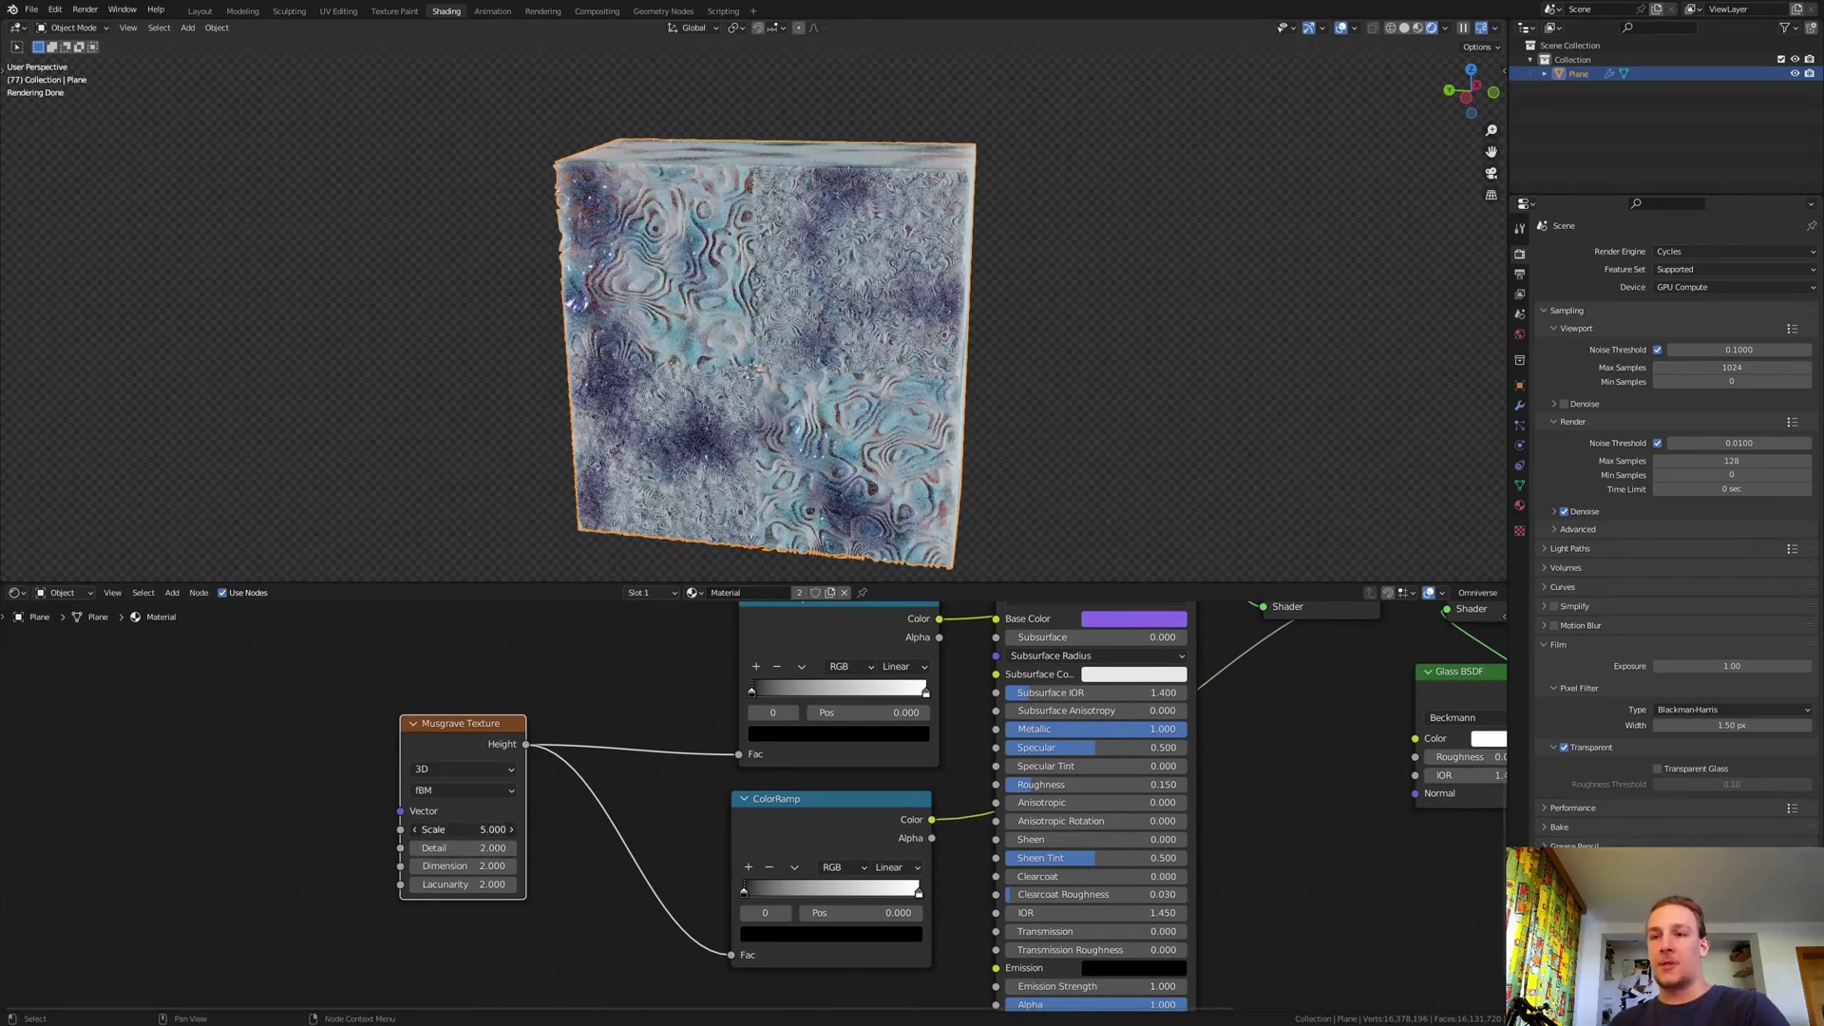
- Set Musgrave Scale to 10.5 and pull the ramp stops inward, lower black stop at 0.205
{"action": "left_click", "coordinate": [481, 830]}
{"action": "type", "text": "10.5"}
{"action": "key", "text": "Return"}
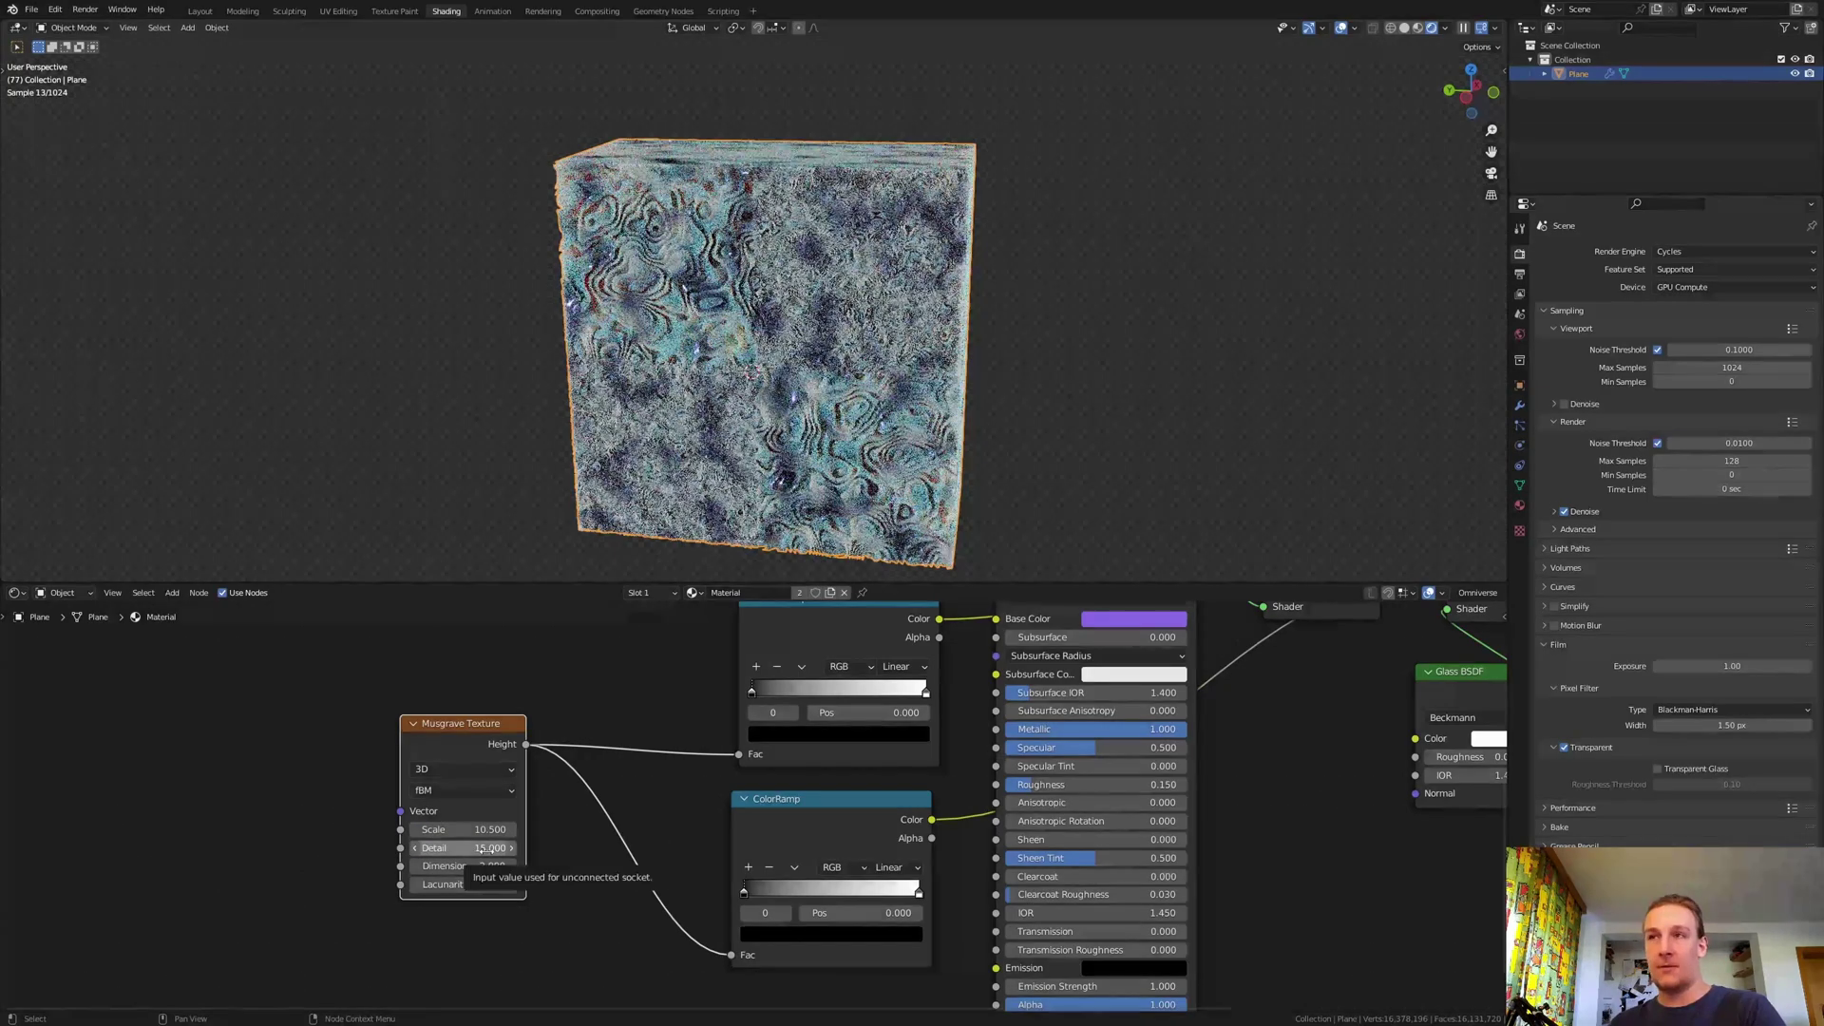
{"action": "left_click_drag", "start_coordinate": [925, 693], "coordinate": [773, 691]}
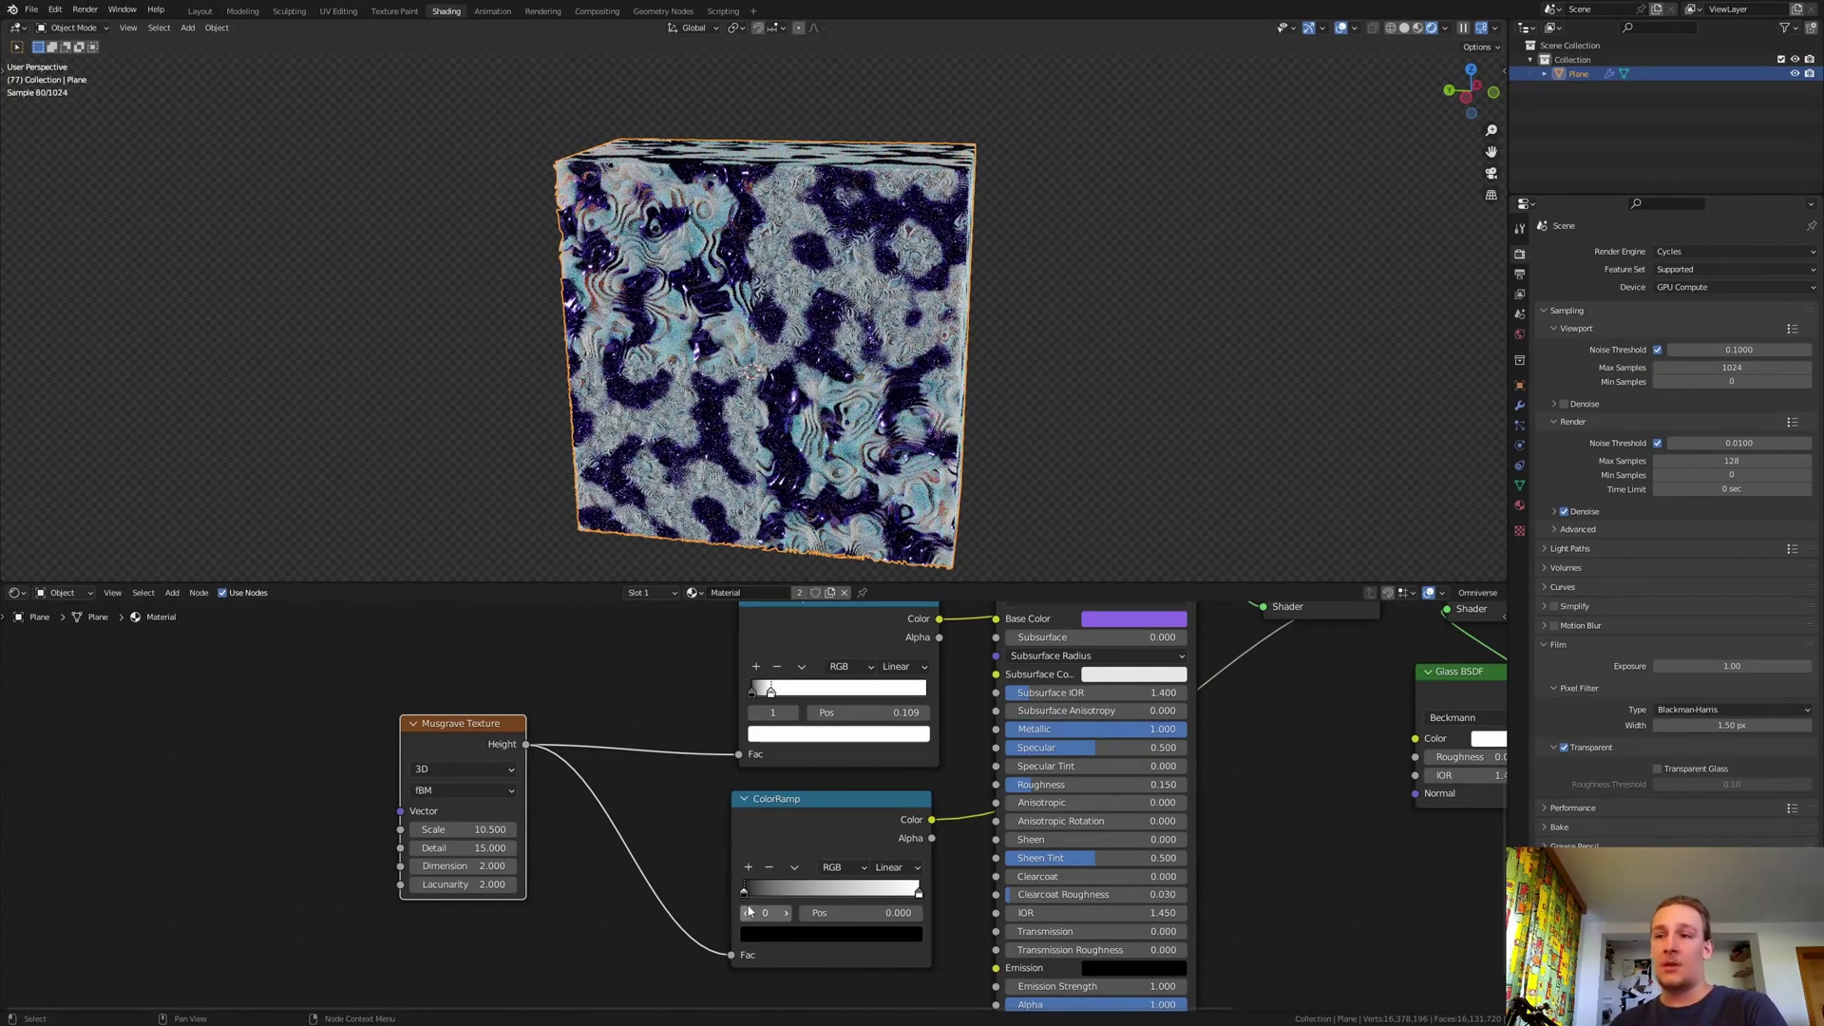
{"action": "left_click_drag", "start_coordinate": [745, 893], "coordinate": [781, 893]}
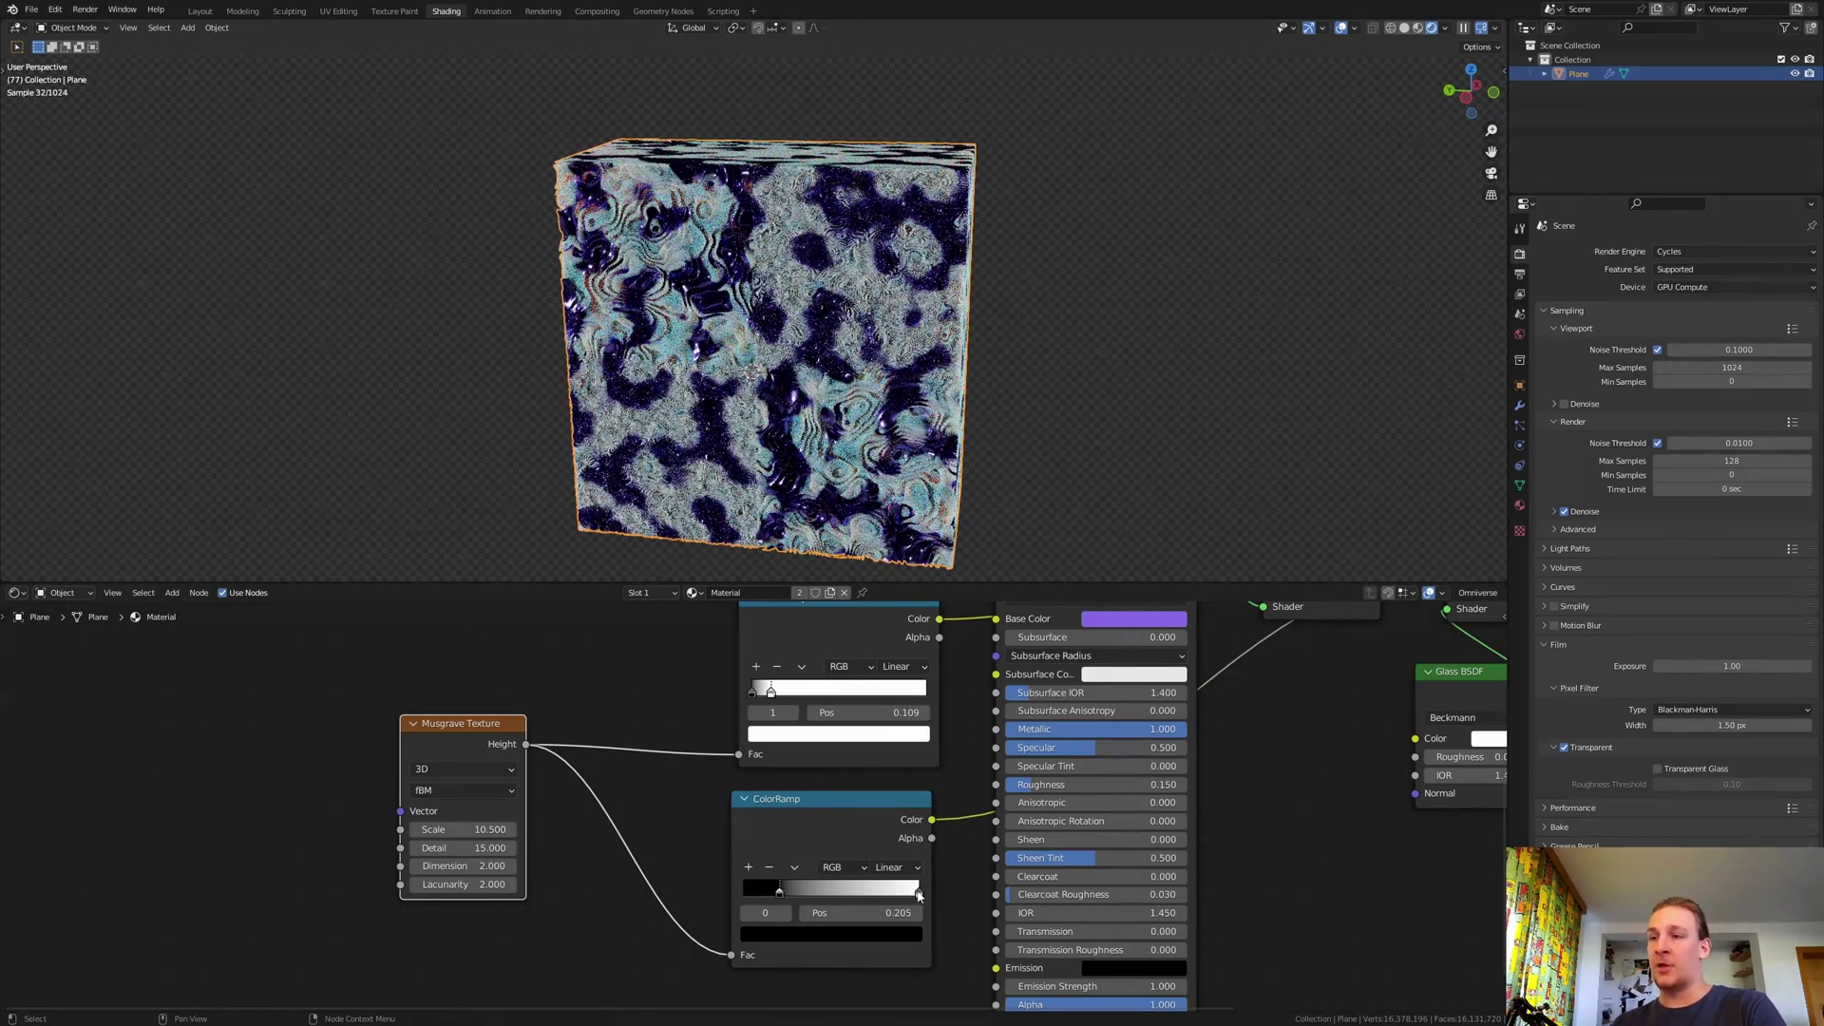
{"action": "left_click_drag", "start_coordinate": [919, 896], "coordinate": [807, 891]}
- Set the lower ramp's white stop to 0.364 and tint the Glass BSDF light blue
{"action": "middle_click_drag", "start_coordinate": [1131, 800], "coordinate": [632, 878]}
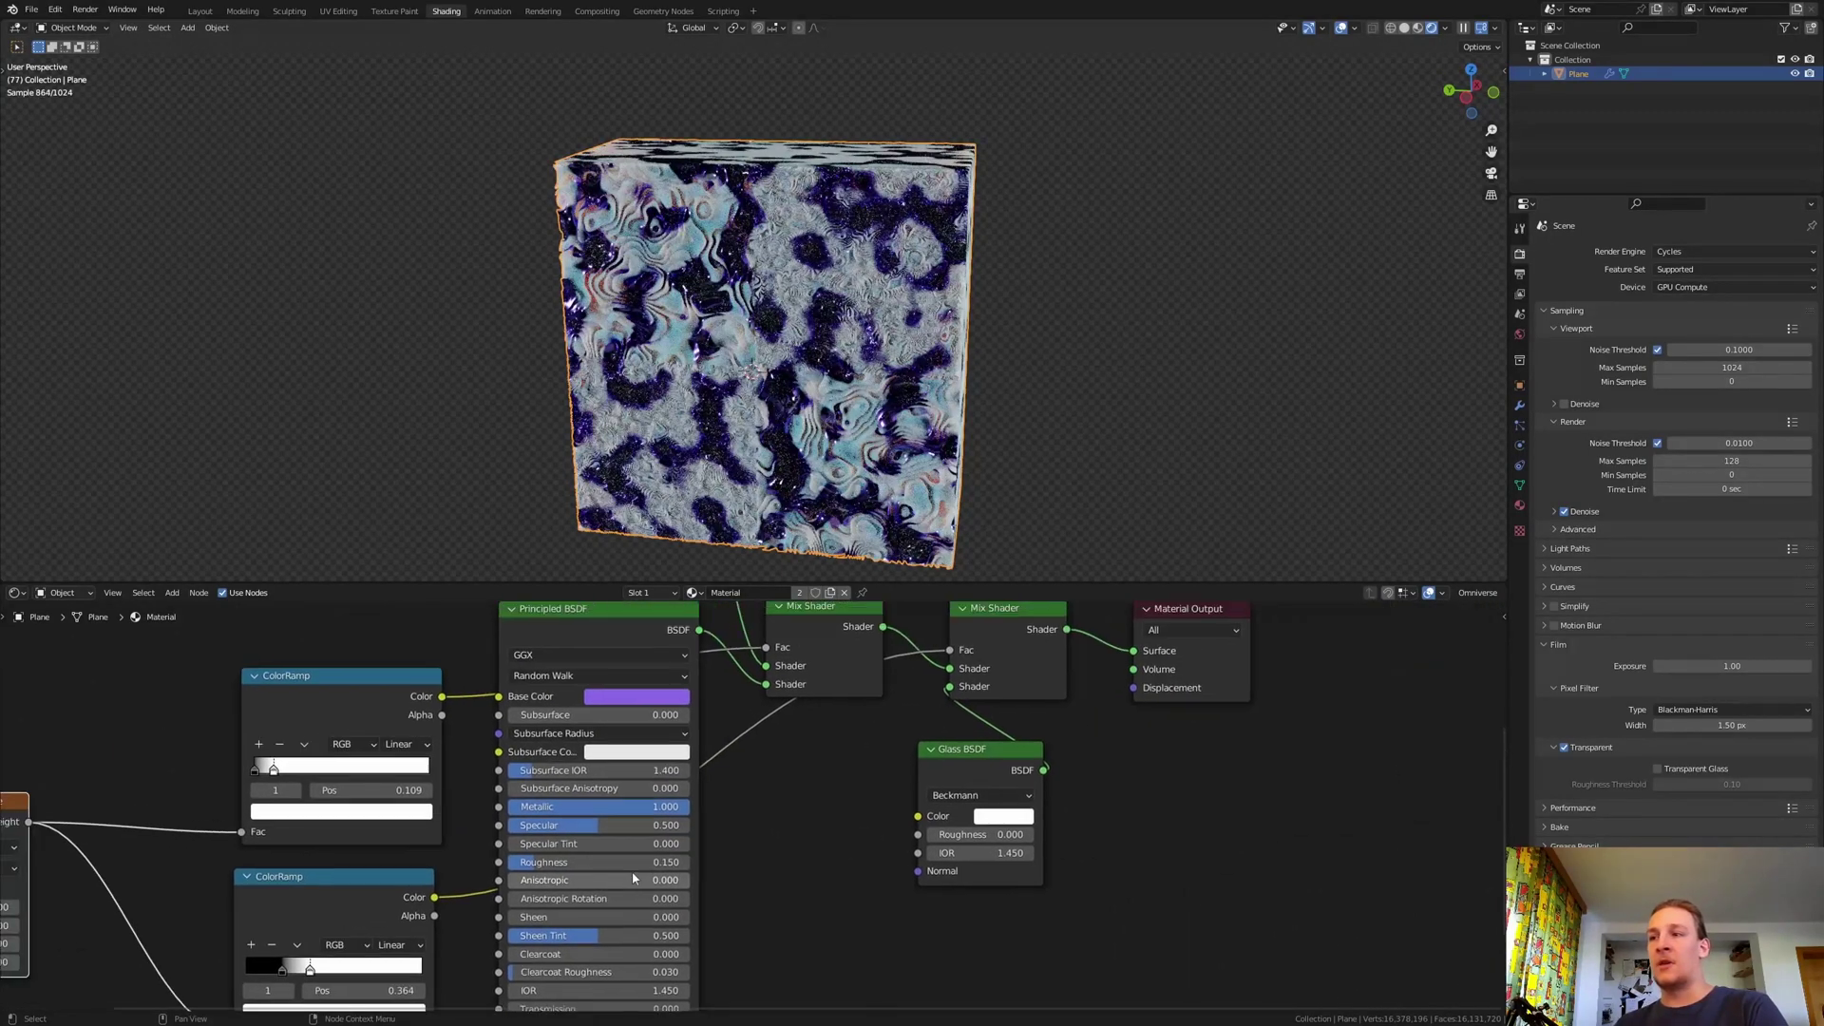
{"action": "left_click", "coordinate": [1002, 817]}
{"action": "left_click", "coordinate": [1061, 609]}
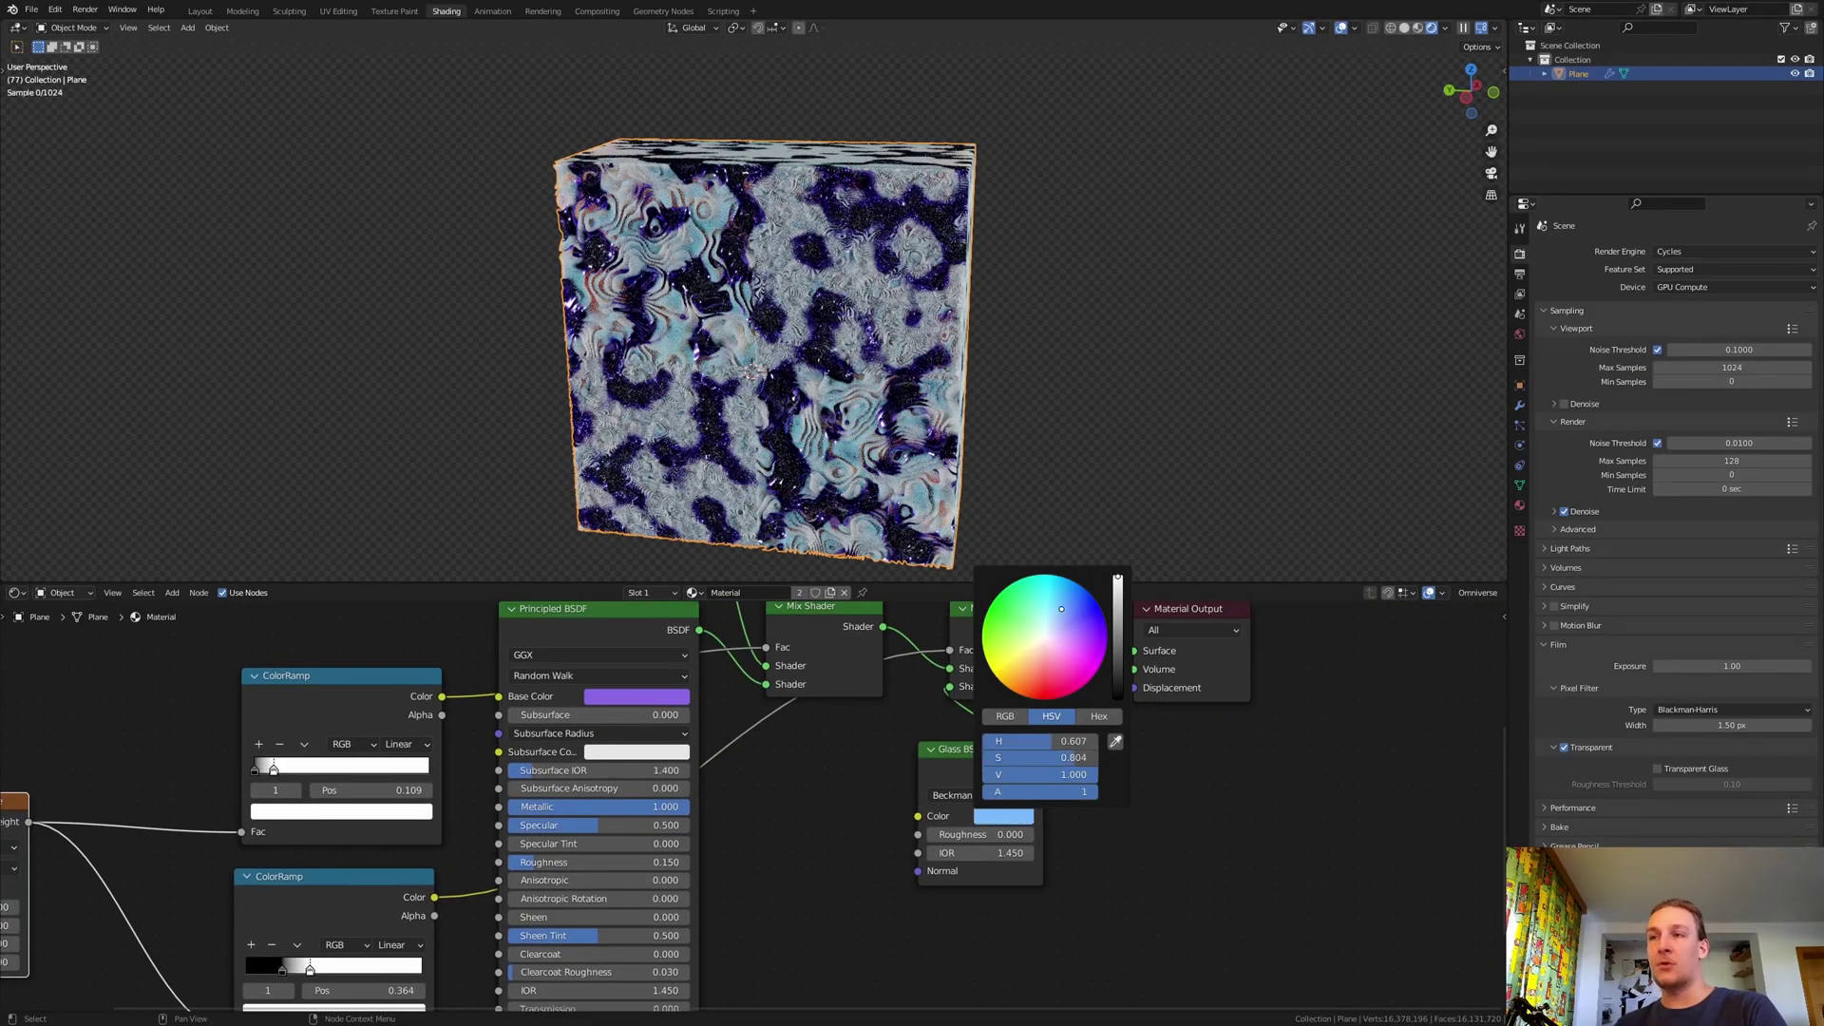
{"action": "left_click_drag", "start_coordinate": [1061, 609], "coordinate": [1066, 614]}
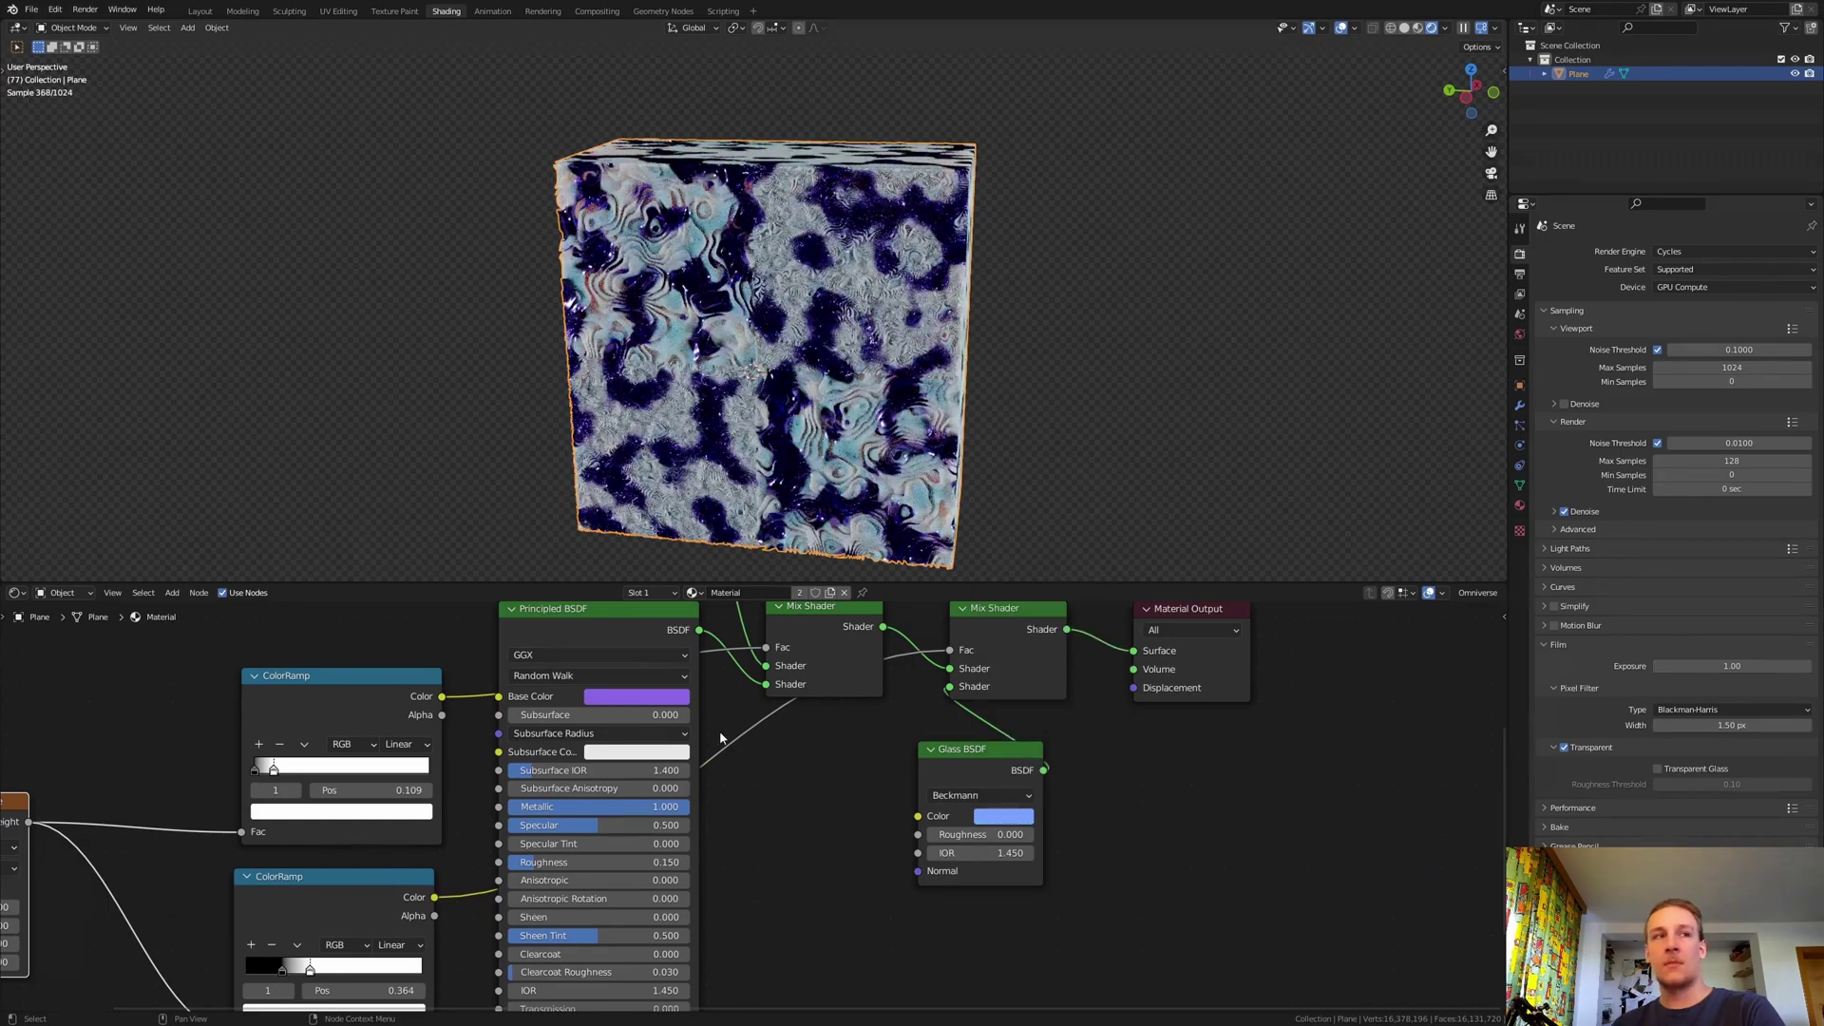
- Make the Subsurface Scattering colour orange (H 0.060)
{"action": "middle_click_drag", "start_coordinate": [720, 737], "coordinate": [760, 826]}
{"action": "scroll", "coordinate": [687, 755], "scroll_direction": "up", "scroll_amount": 3}
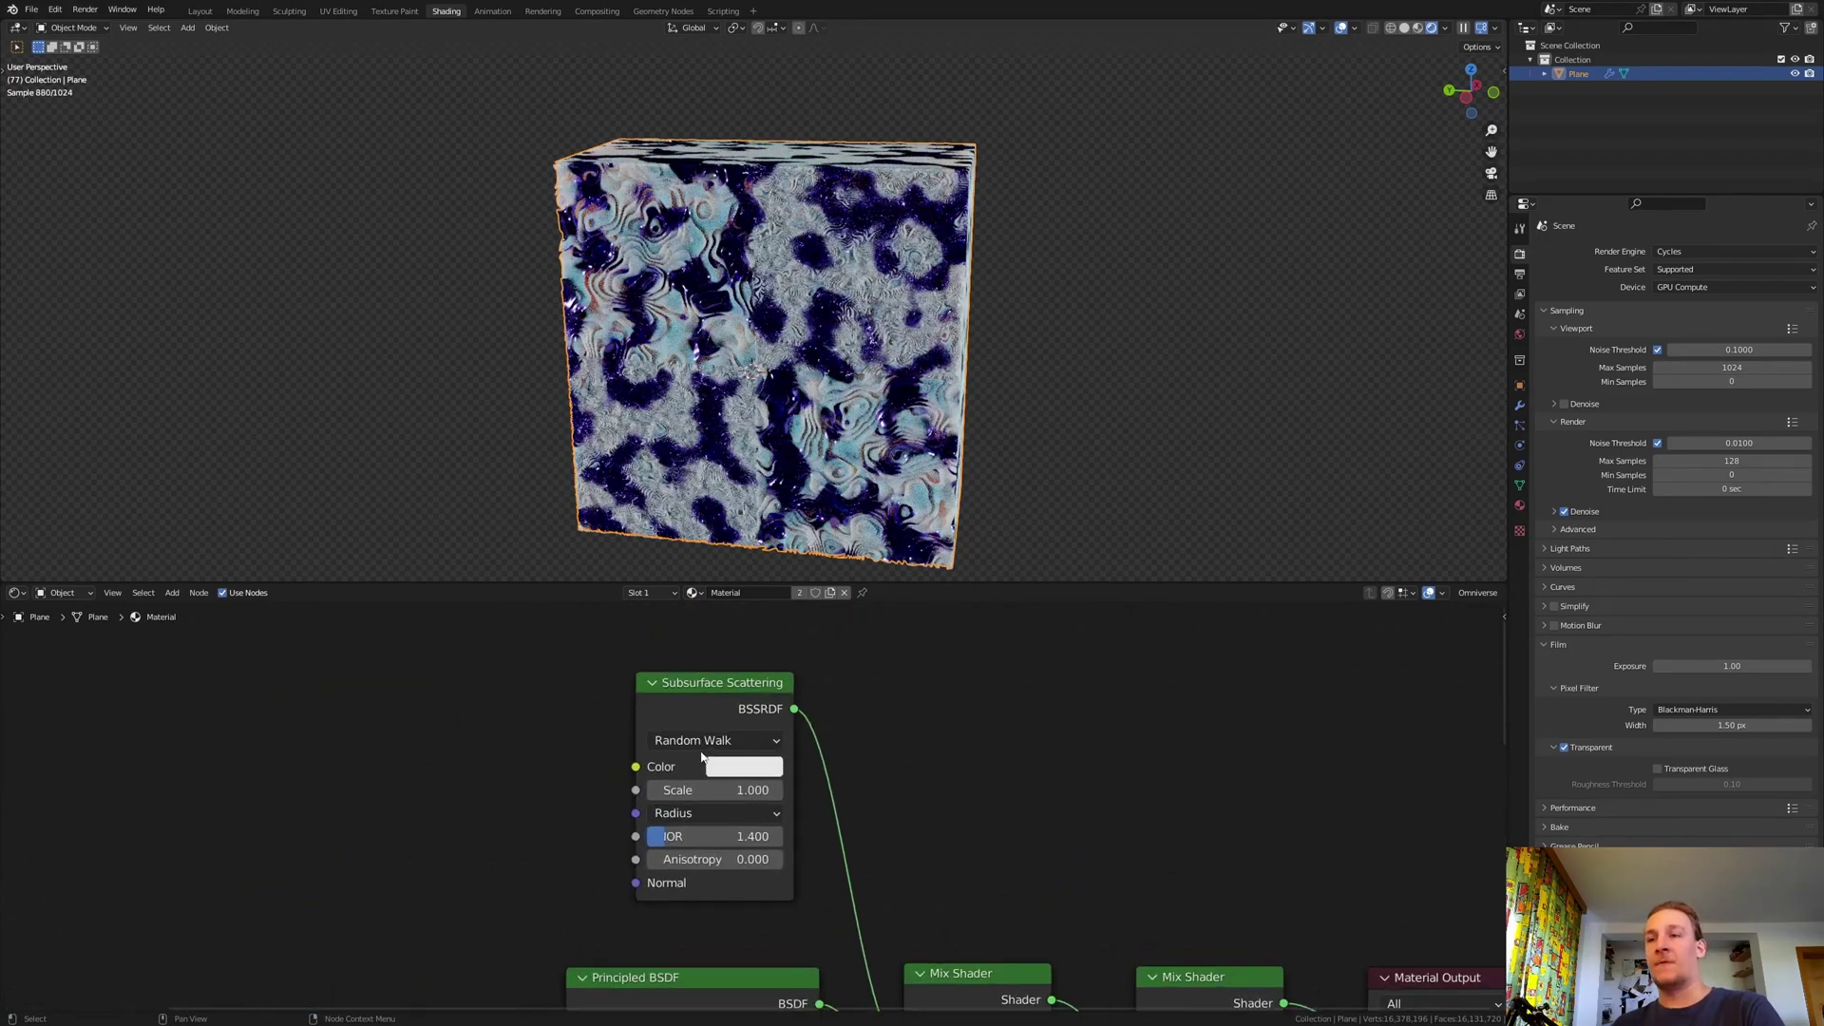
{"action": "scroll", "coordinate": [701, 756], "scroll_direction": "up", "scroll_amount": 1}
{"action": "left_click", "coordinate": [727, 767]}
{"action": "left_click", "coordinate": [783, 561]}
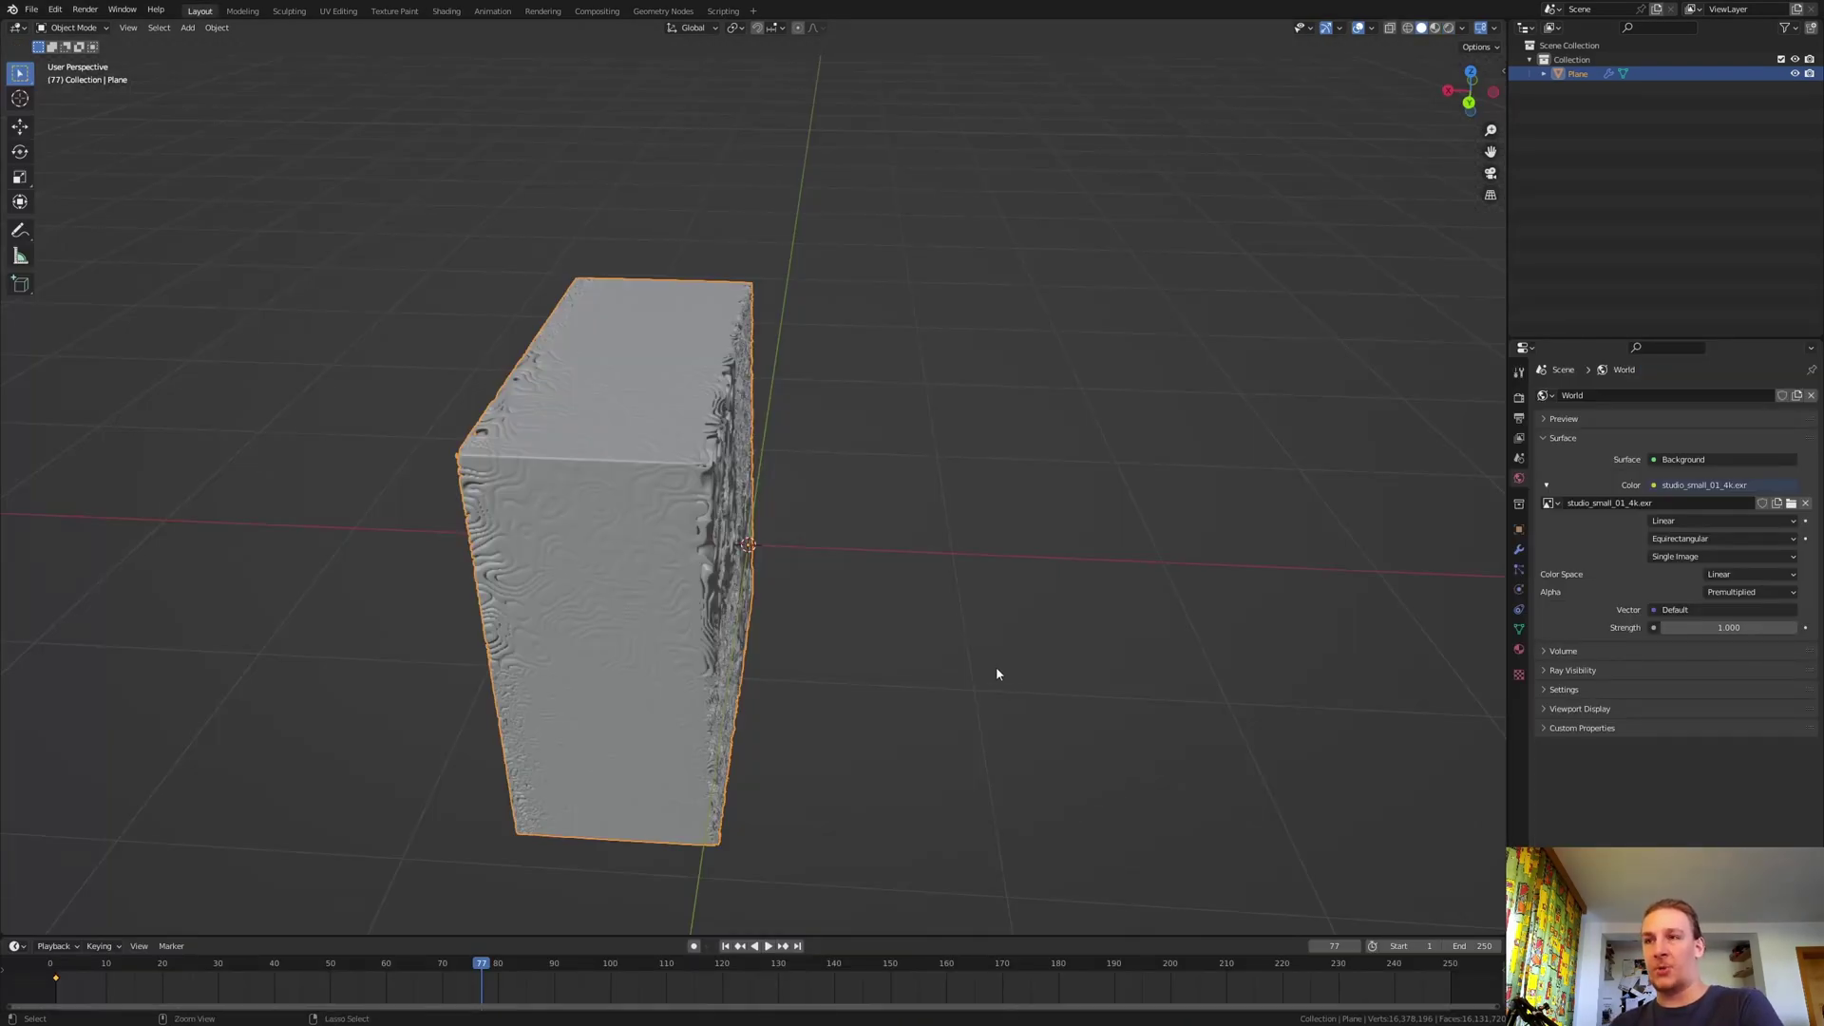
{"action": "key", "text": "ctrl+KP_3"}
{"action": "key", "text": "KP_Decimal"}
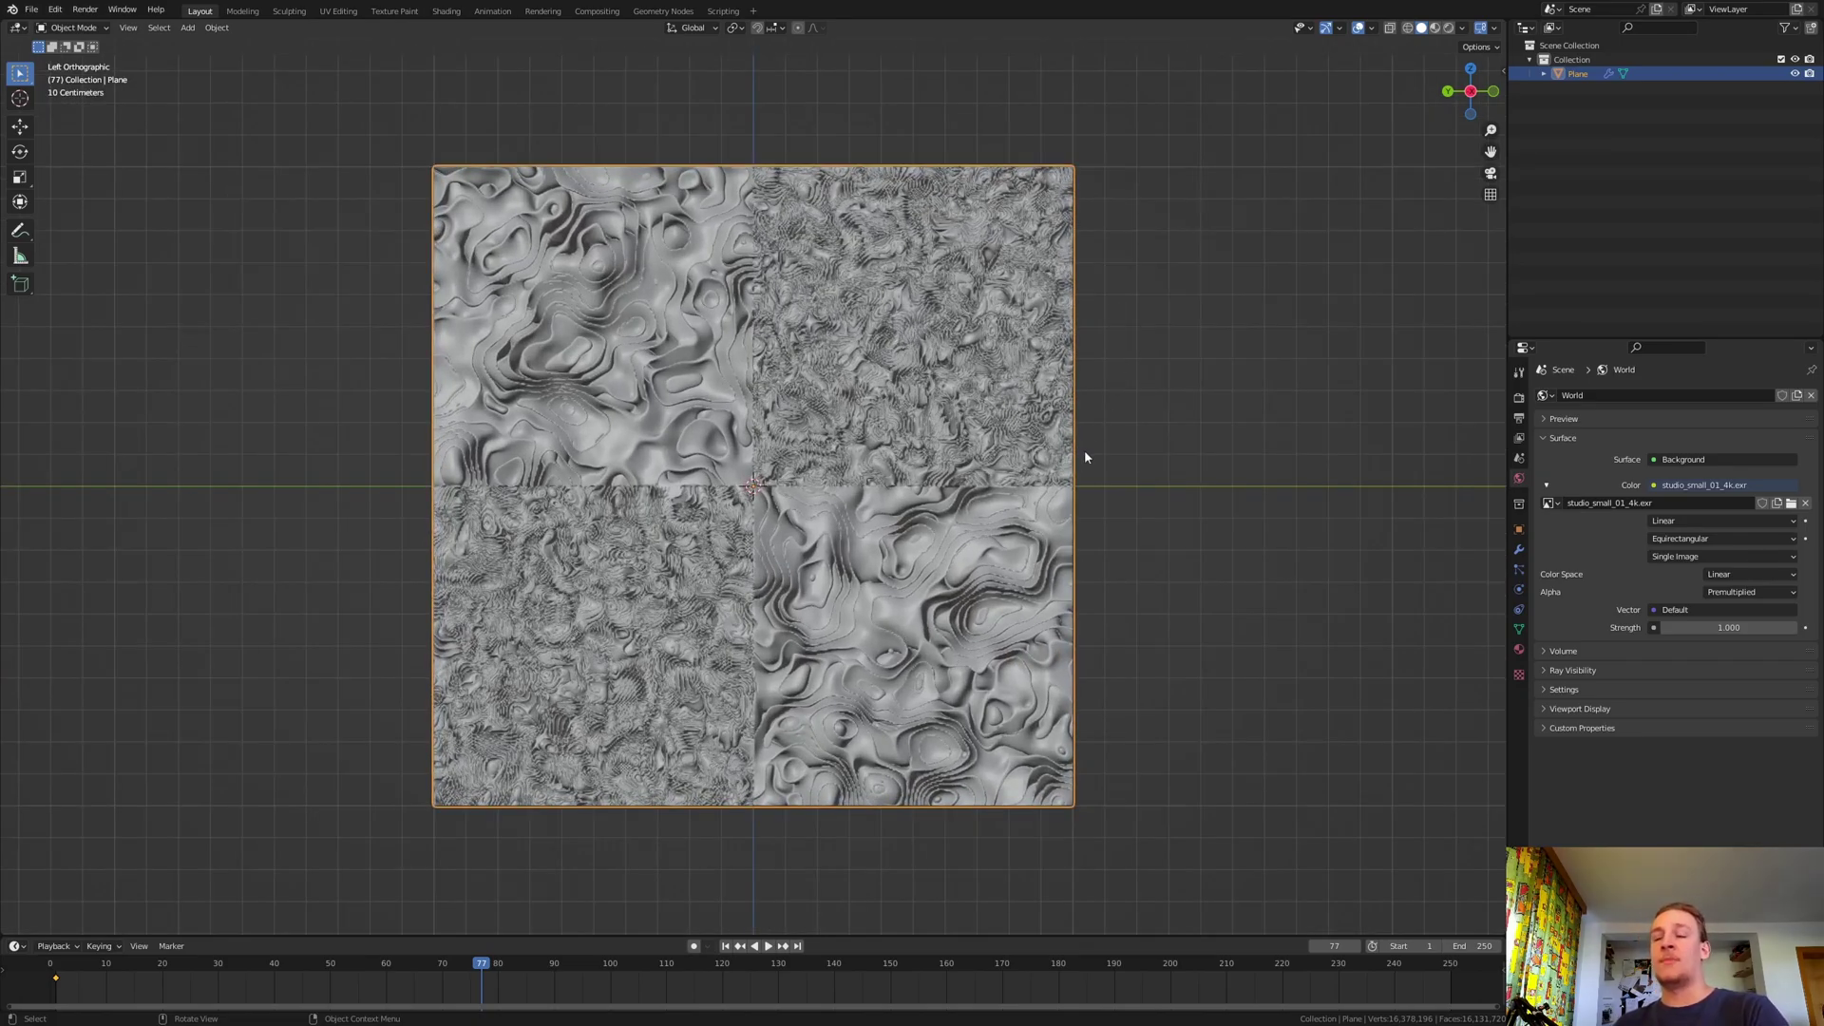
{"action": "mouse_move", "coordinate": [1085, 463]}
{"action": "middle_mouse_down"}
{"action": "mouse_move", "coordinate": [1035, 454]}
{"action": "mouse_move", "coordinate": [1085, 460]}
{"action": "mouse_move", "coordinate": [1079, 445]}
{"action": "middle_mouse_up"}
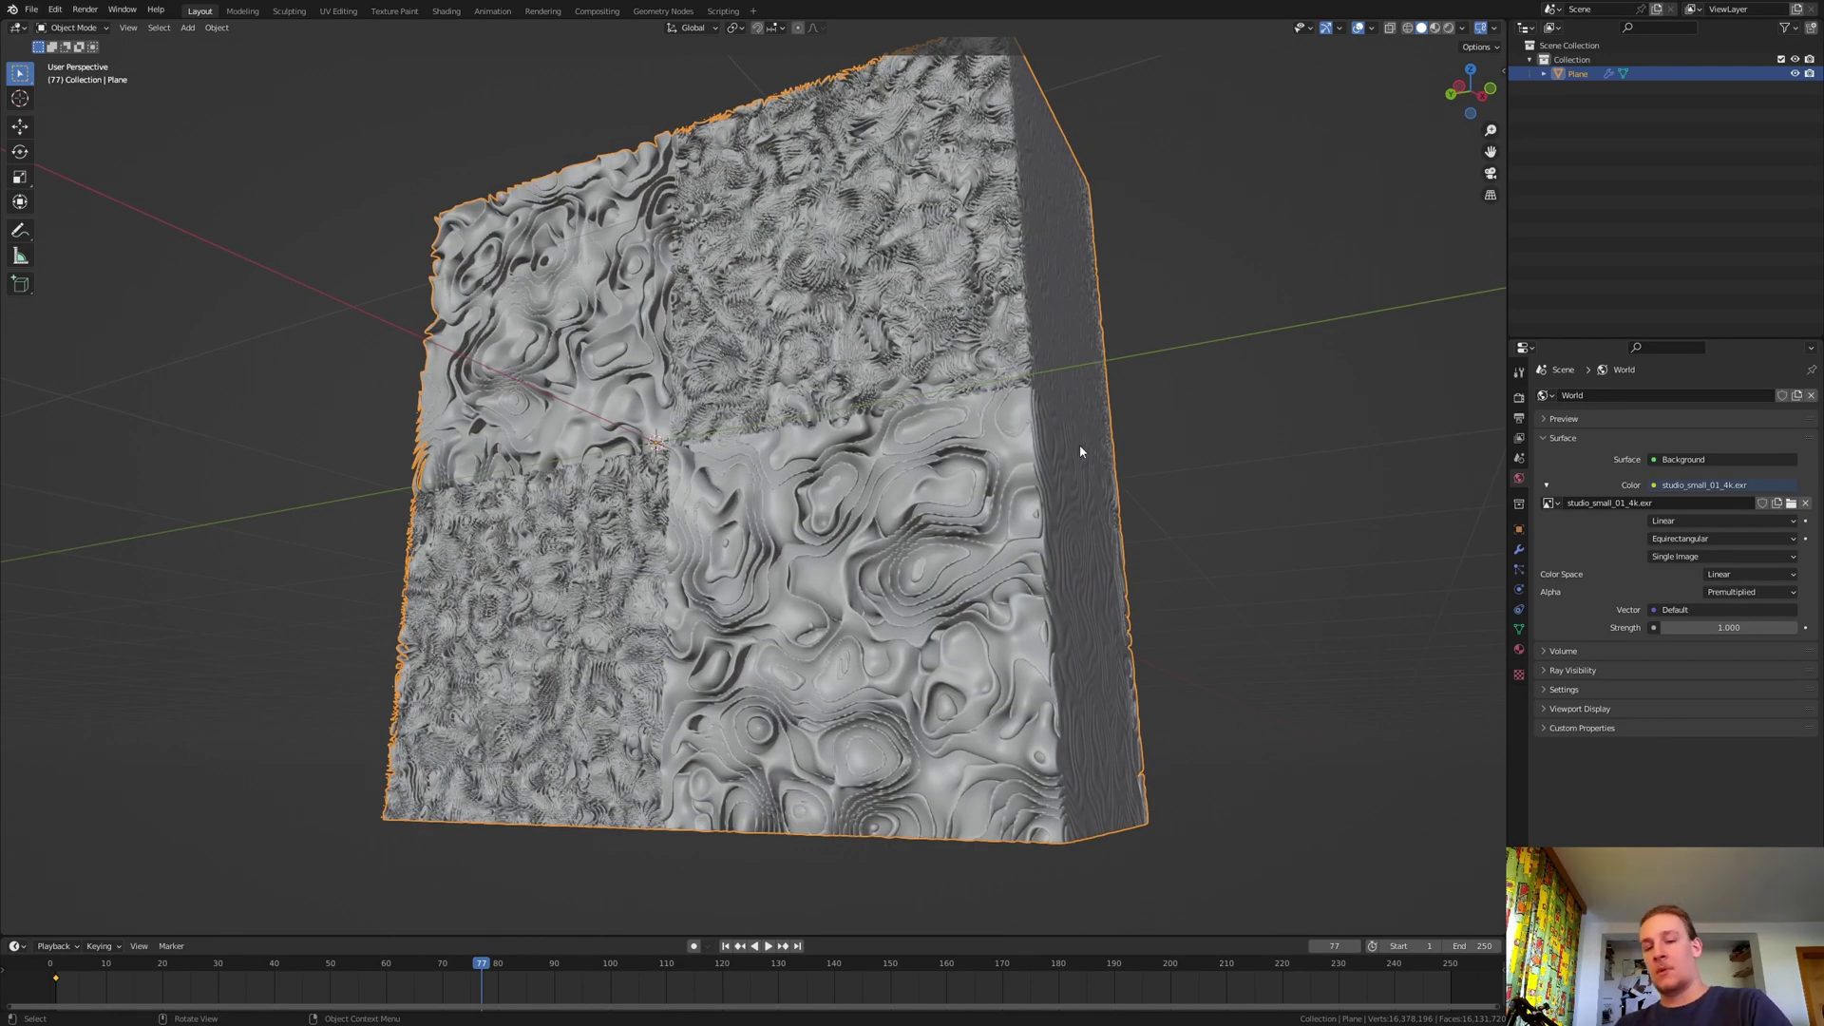
- Add a camera and an Empty, then look through the new camera
{"action": "key", "text": "shift+a"}
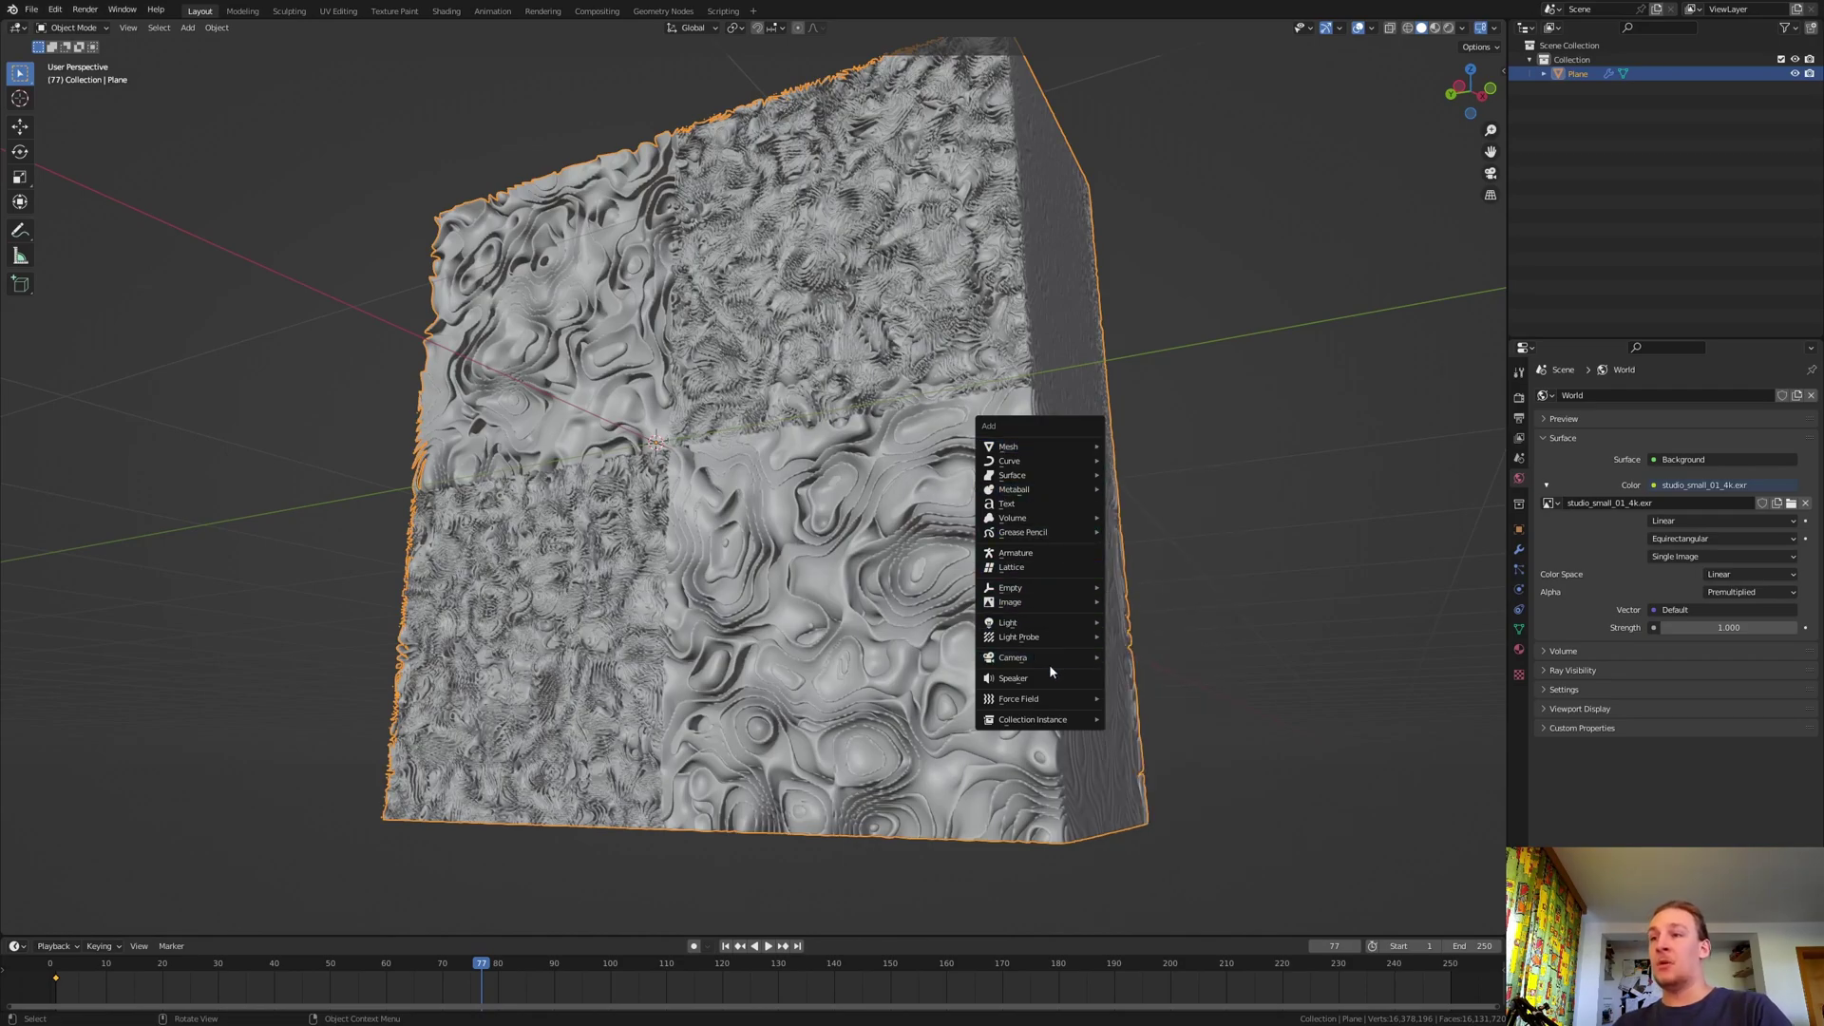
{"action": "mouse_move", "coordinate": [1054, 657]}
{"action": "left_click", "coordinate": [1121, 652]}
{"action": "key", "text": "shift+a"}
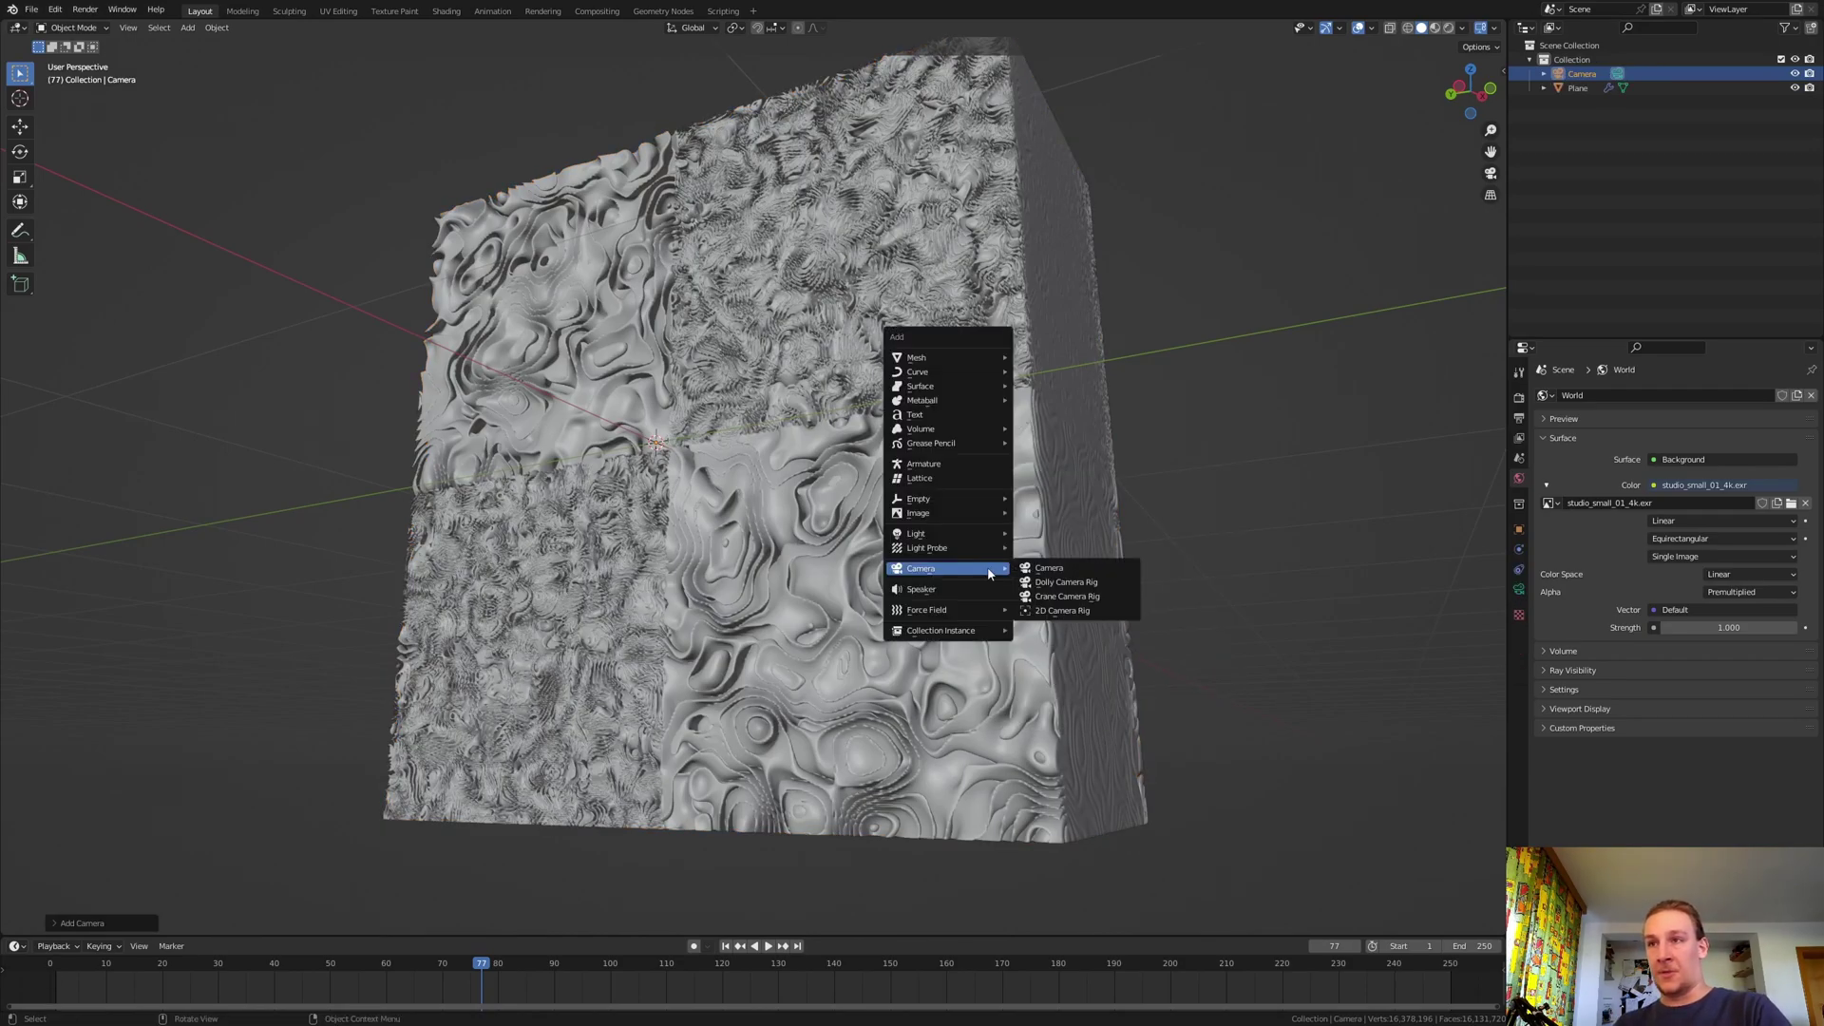
{"action": "left_click", "coordinate": [1045, 498]}
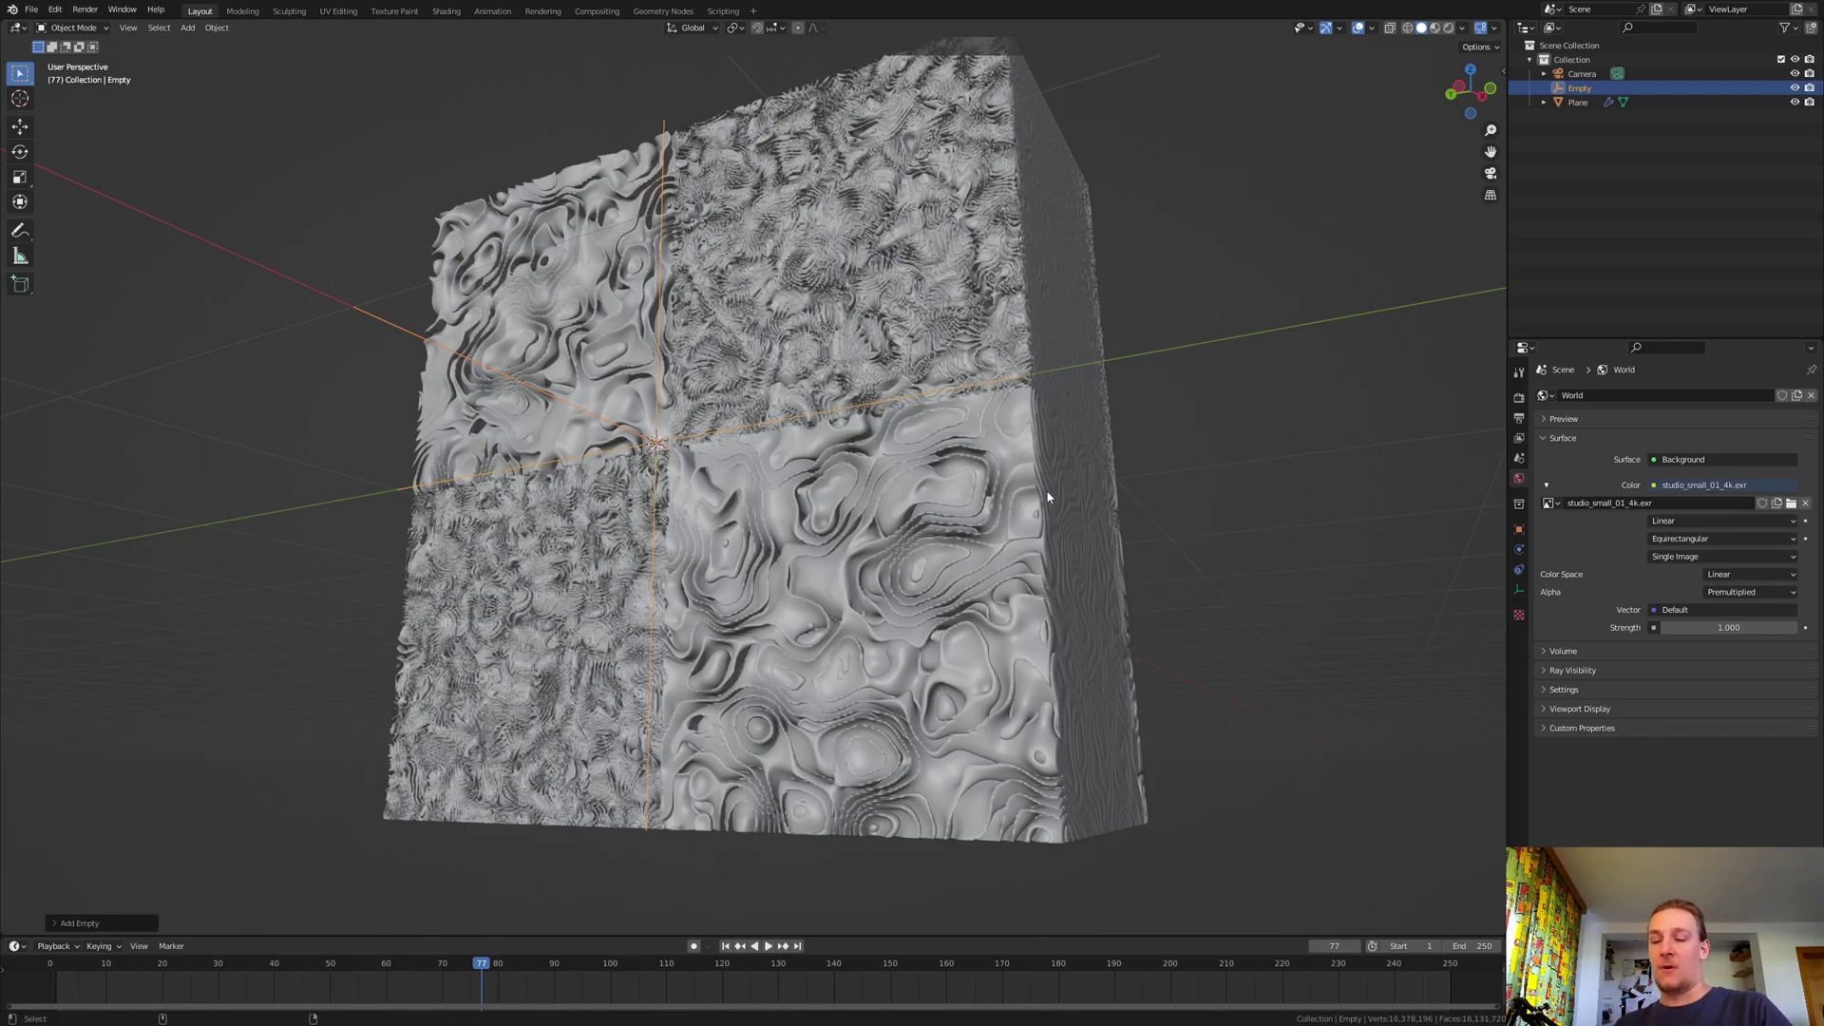
{"action": "key", "text": "ctrl+alt+KP_0"}
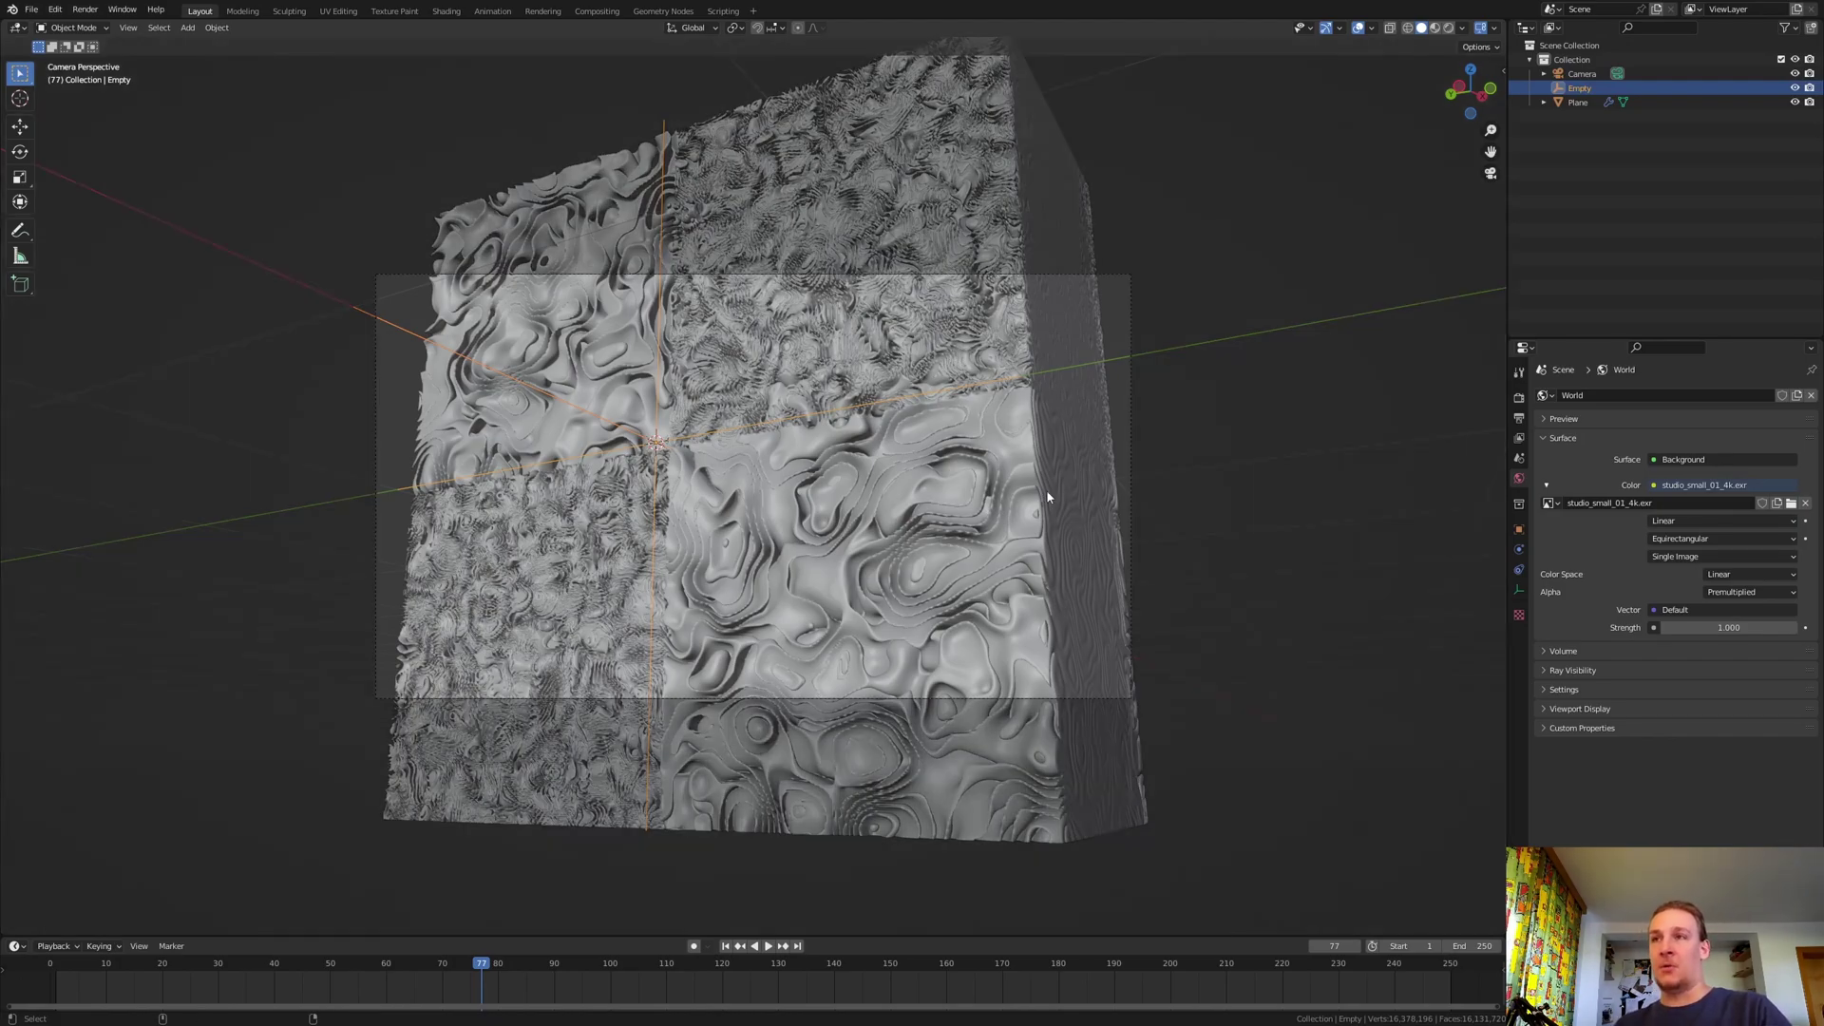
- Move the camera along its local Z closer to the block and reframe the shot
{"action": "left_click", "coordinate": [1131, 372]}
{"action": "key", "text": "g"}
{"action": "key", "text": "z"}
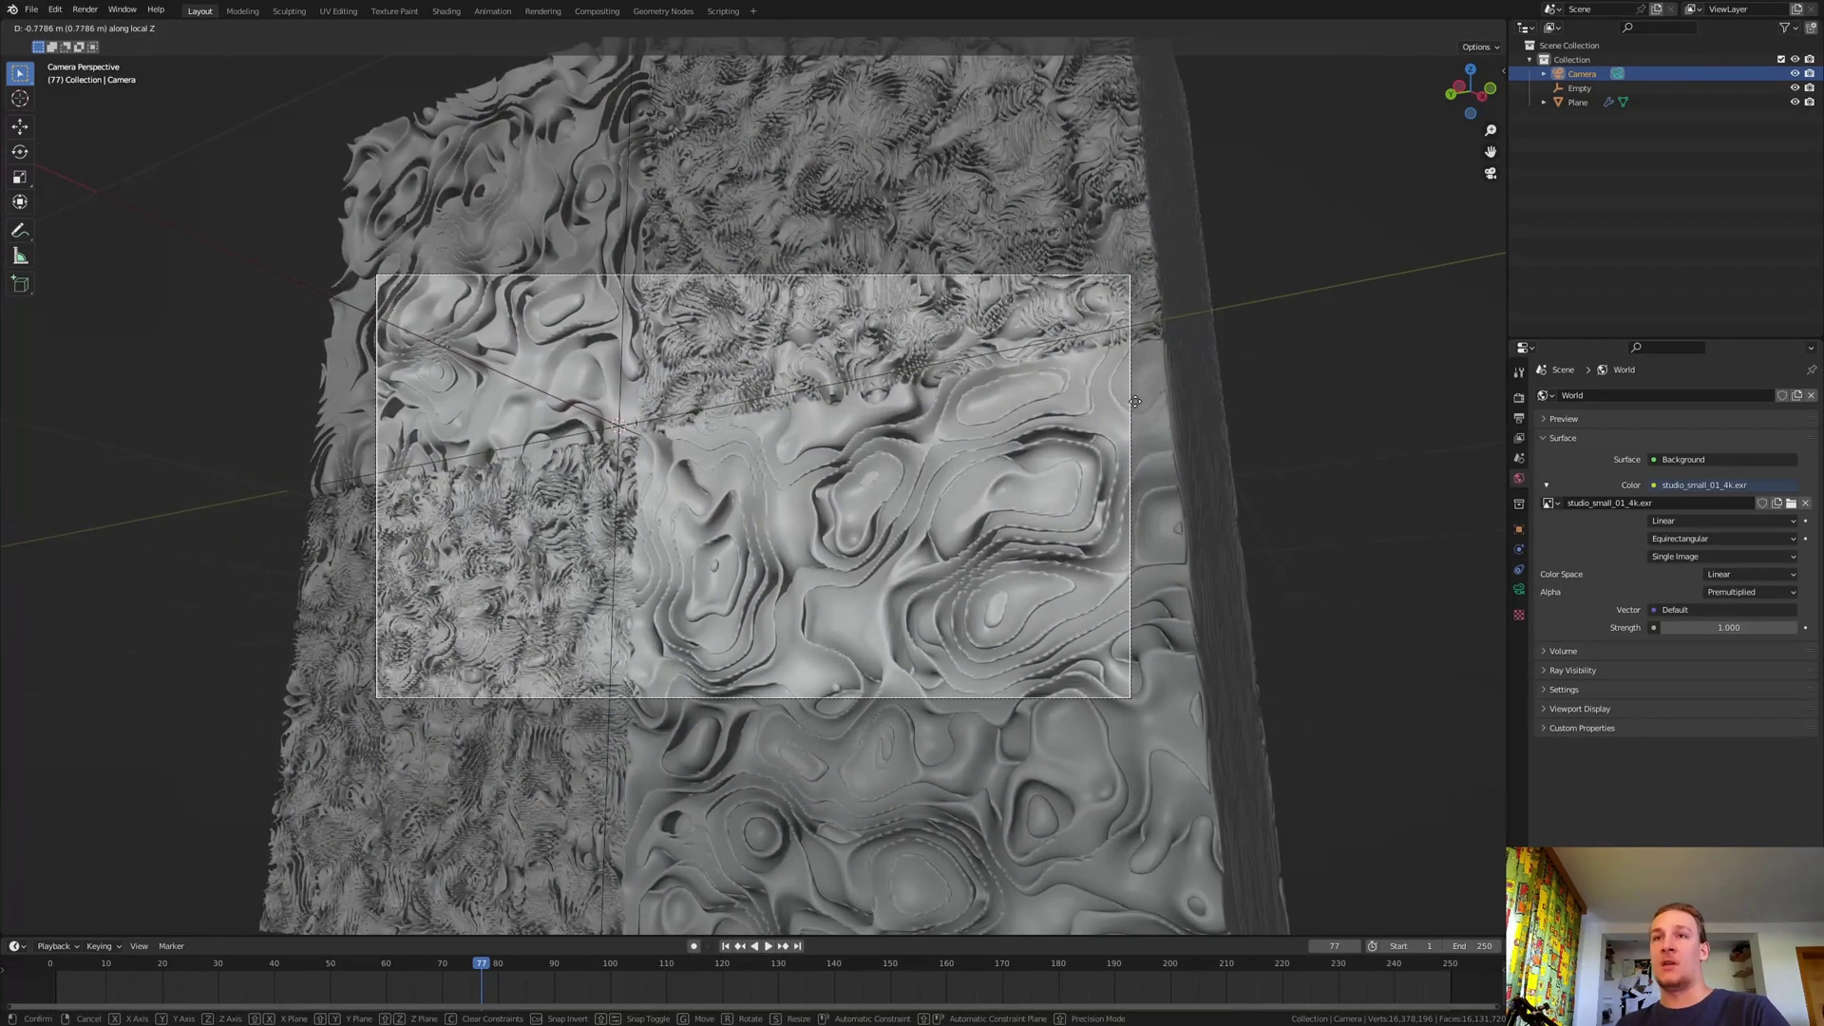
{"action": "left_click", "coordinate": [1135, 402]}
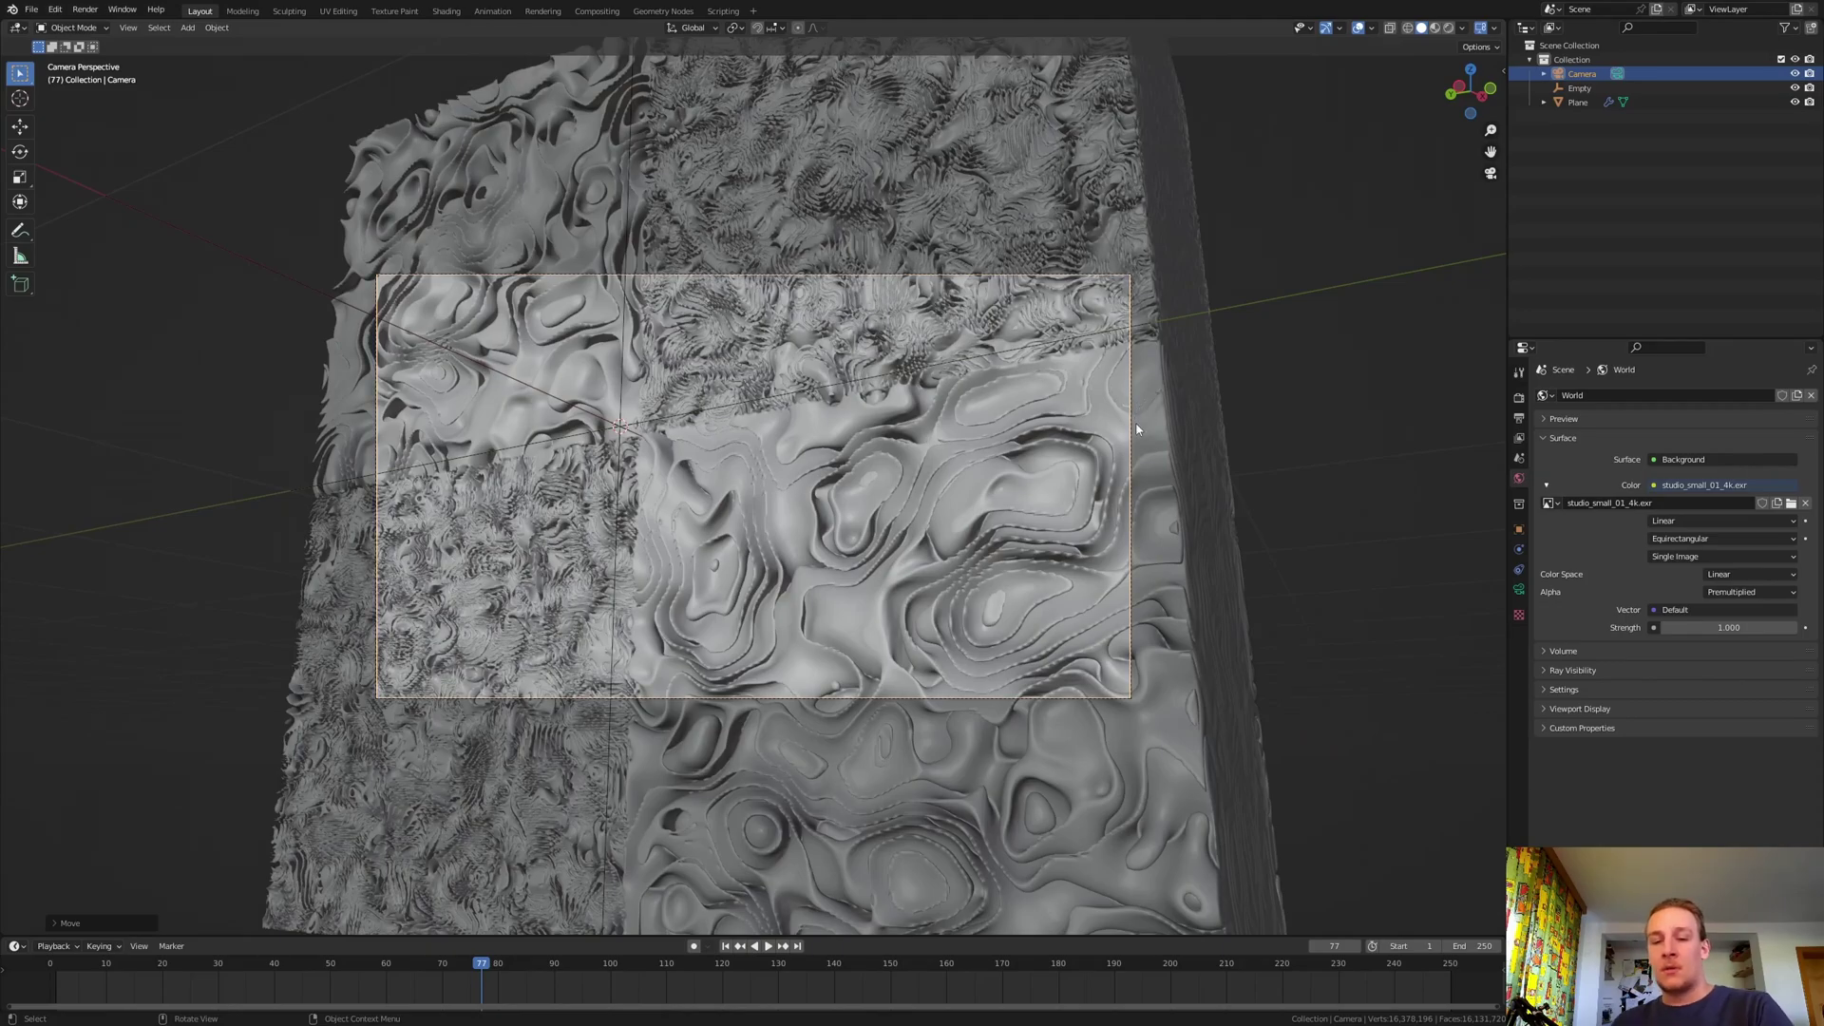
{"action": "key", "text": "g"}
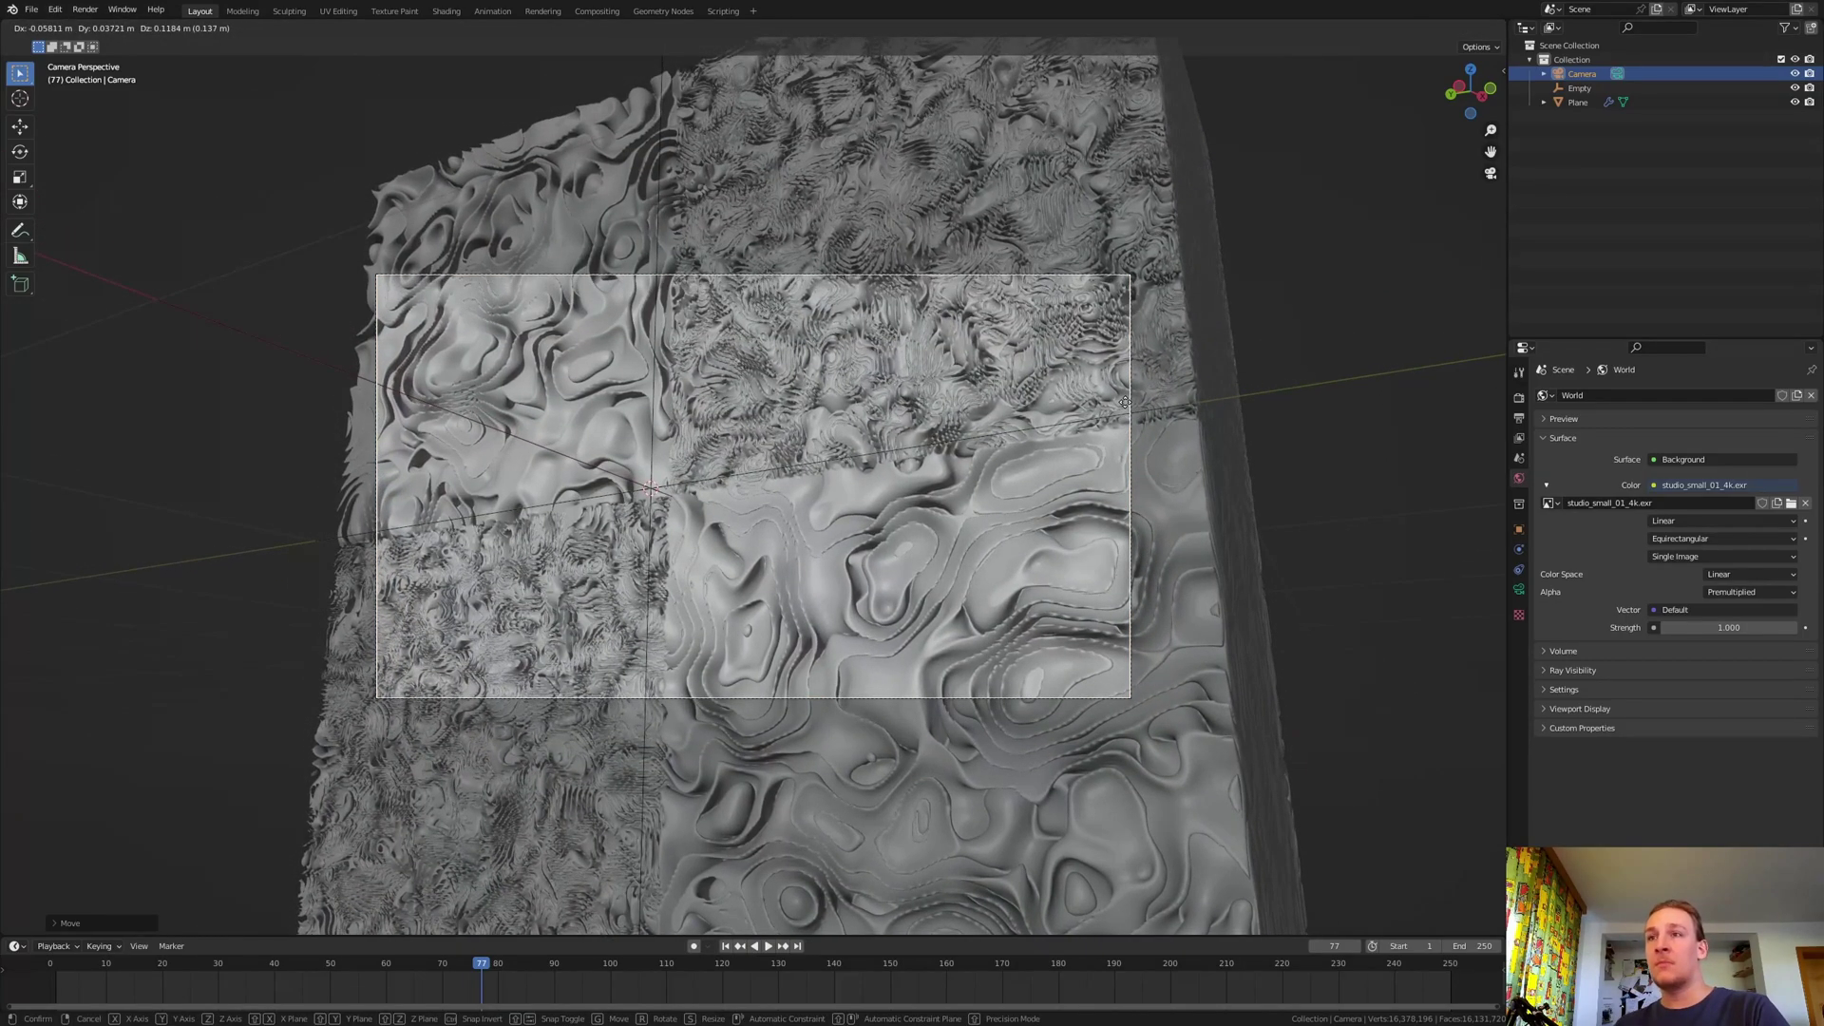
{"action": "left_click", "coordinate": [1125, 407]}
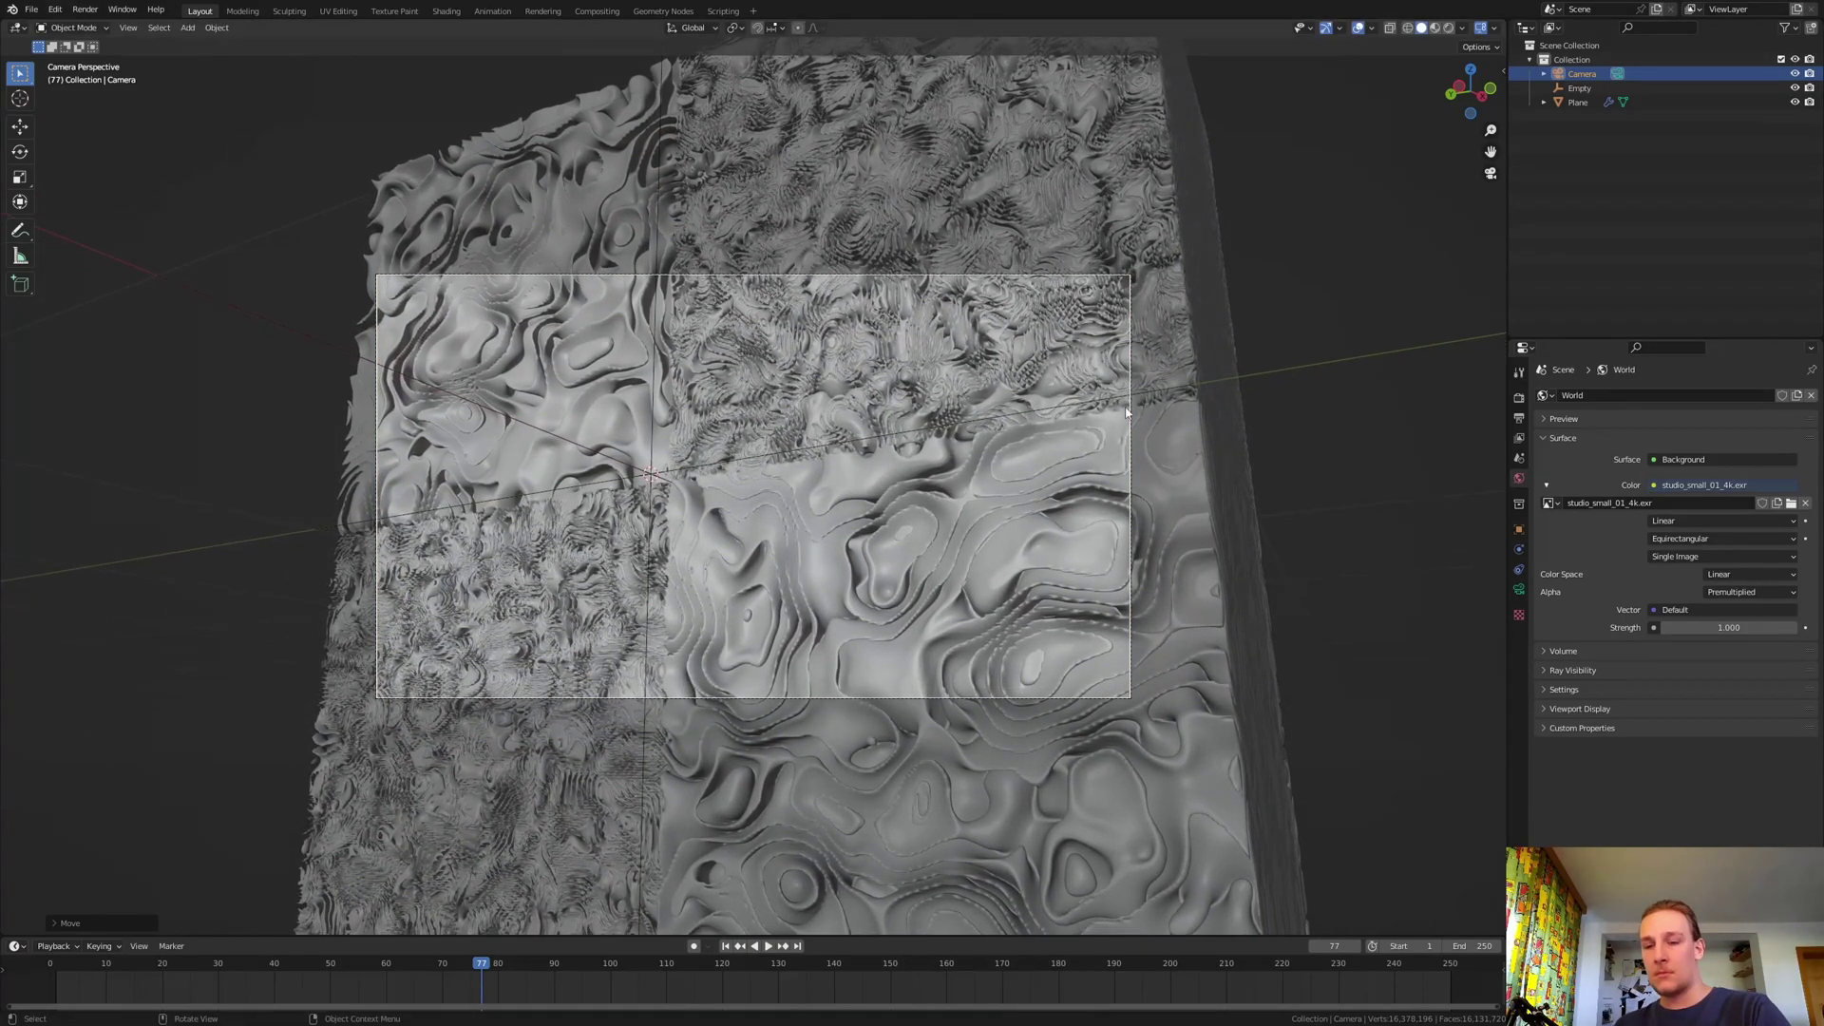
- In front view, move the Empty along X onto the plane's edge, then return to camera view
{"action": "left_click", "coordinate": [651, 473]}
{"action": "key", "text": "KP_1"}
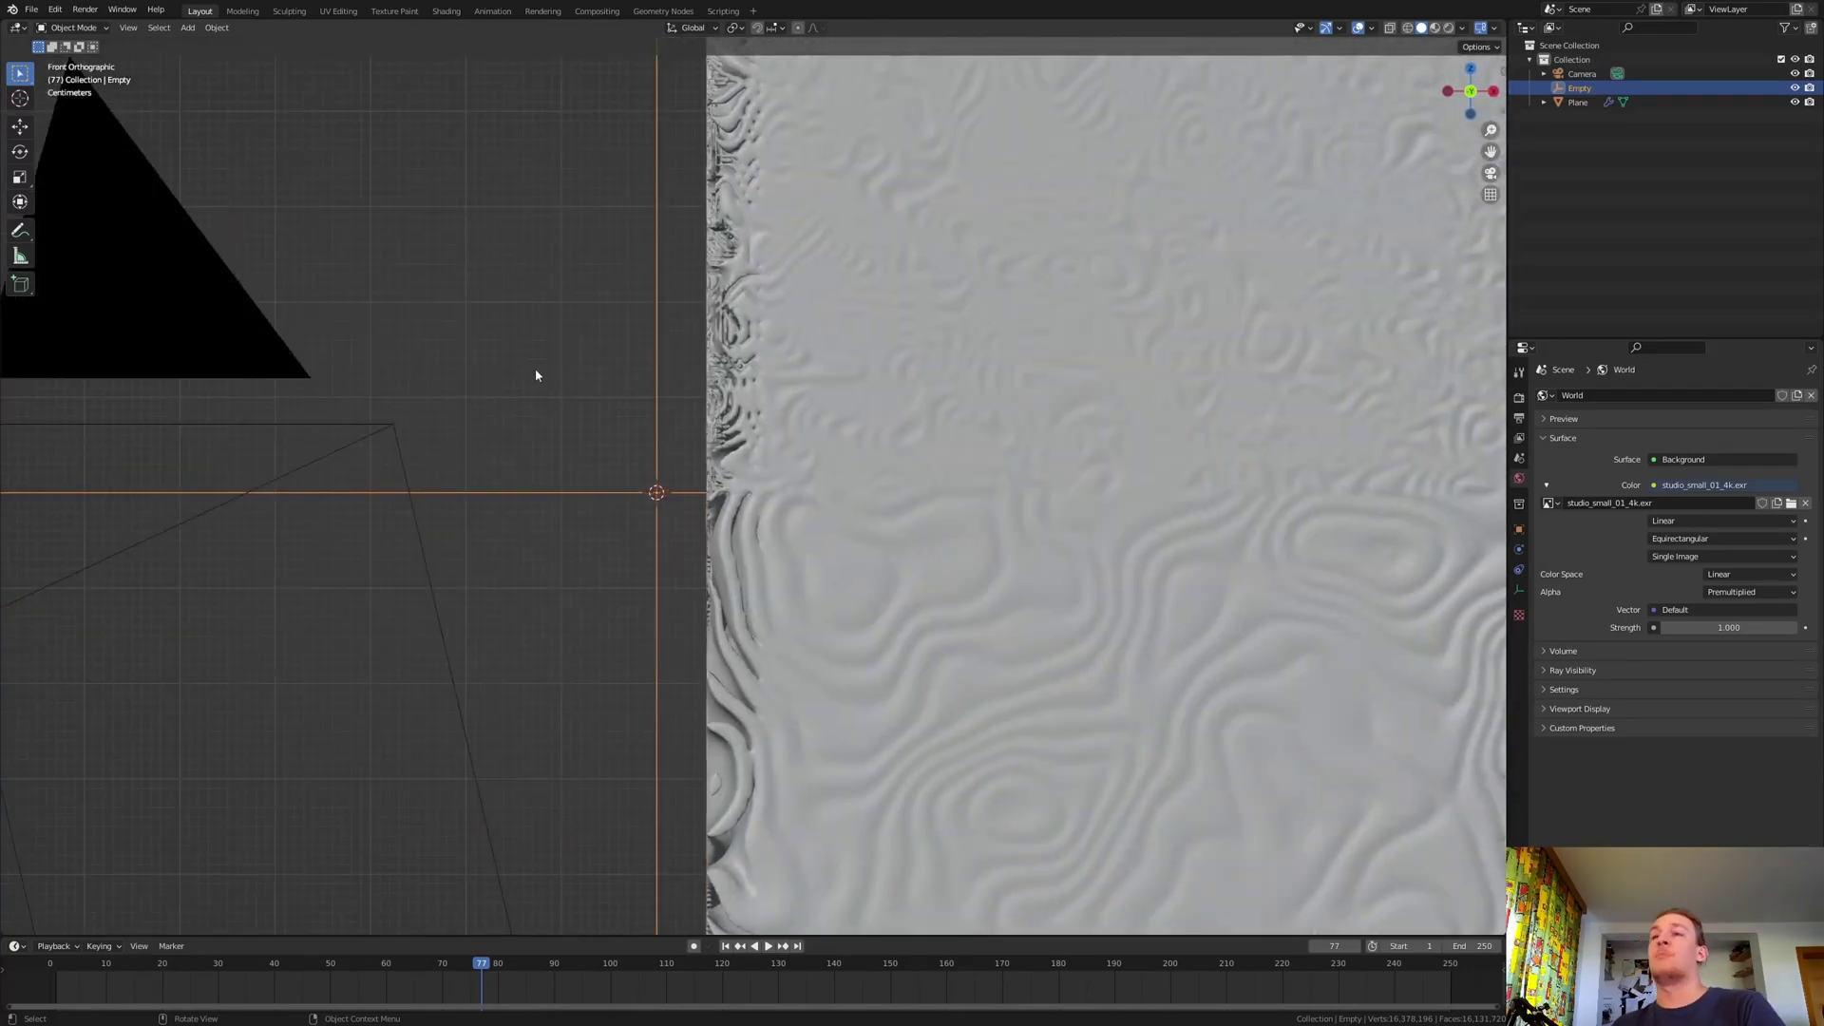
{"action": "key", "text": "g"}
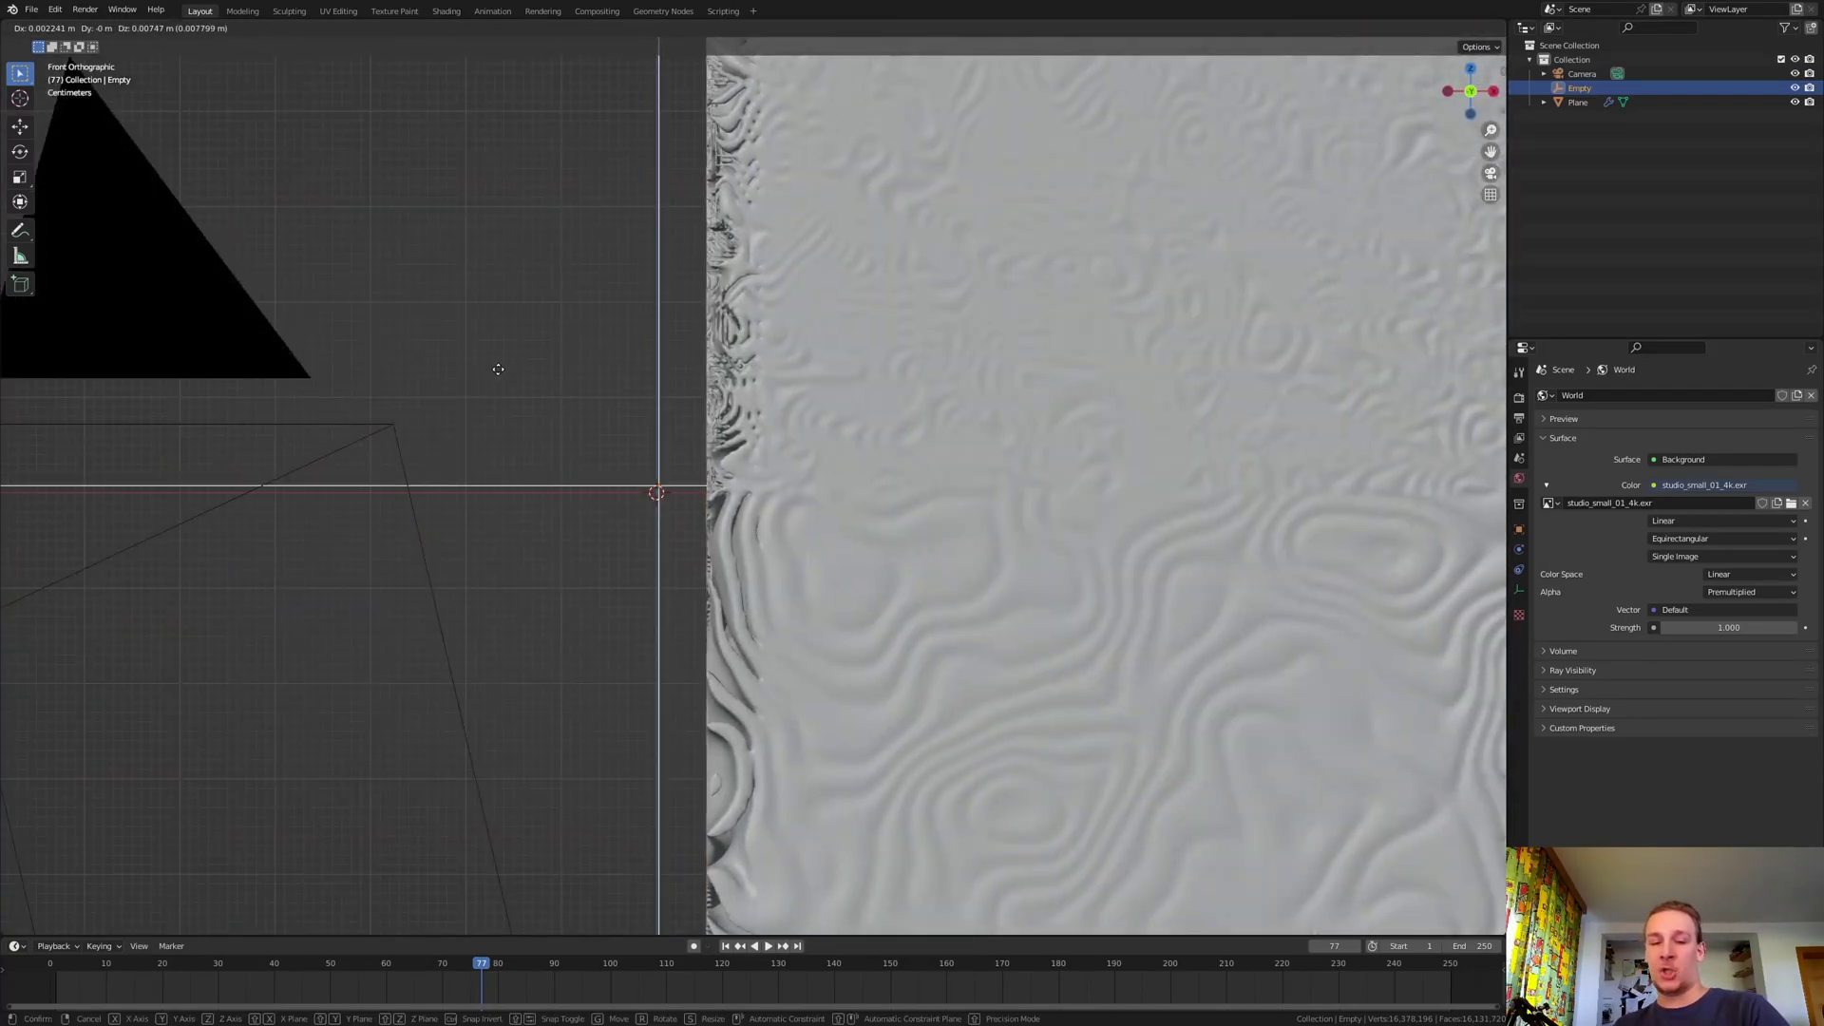
{"action": "key", "text": "x"}
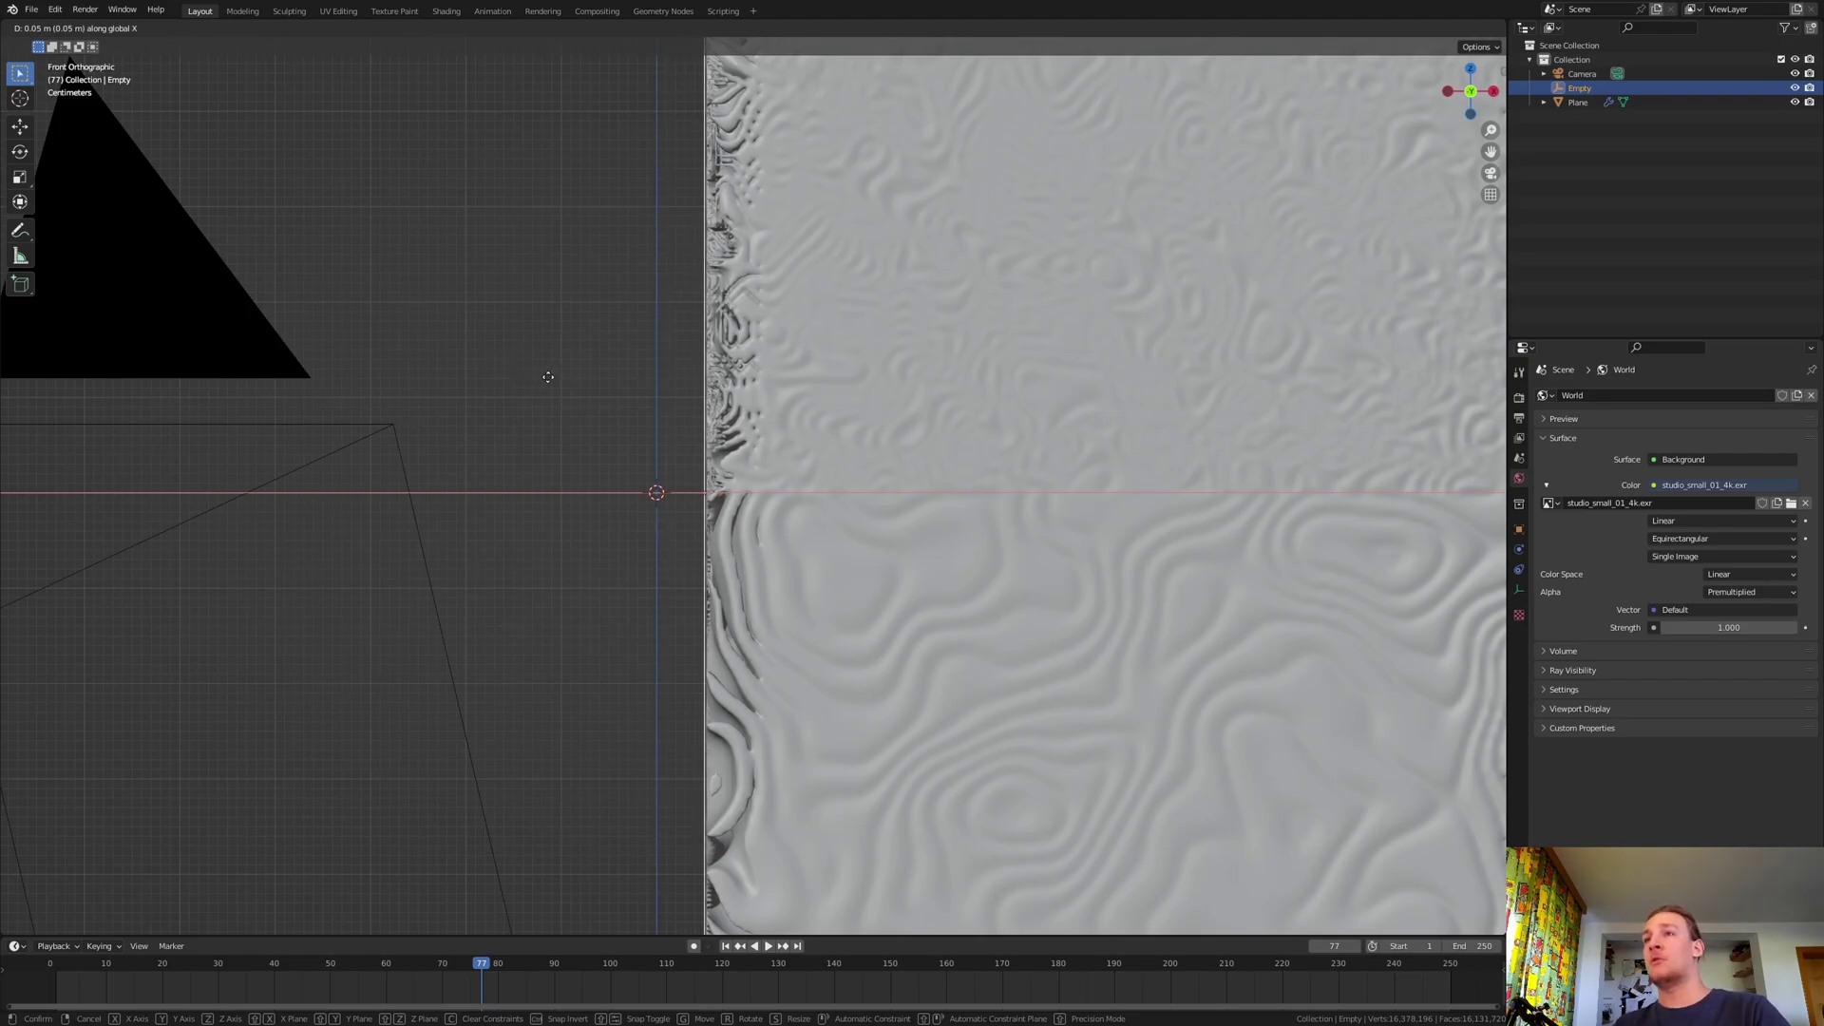
{"action": "left_click", "coordinate": [551, 372]}
{"action": "scroll", "coordinate": [637, 453], "scroll_direction": "up", "scroll_amount": 8}
{"action": "scroll", "coordinate": [950, 647], "scroll_direction": "up", "scroll_amount": 7}
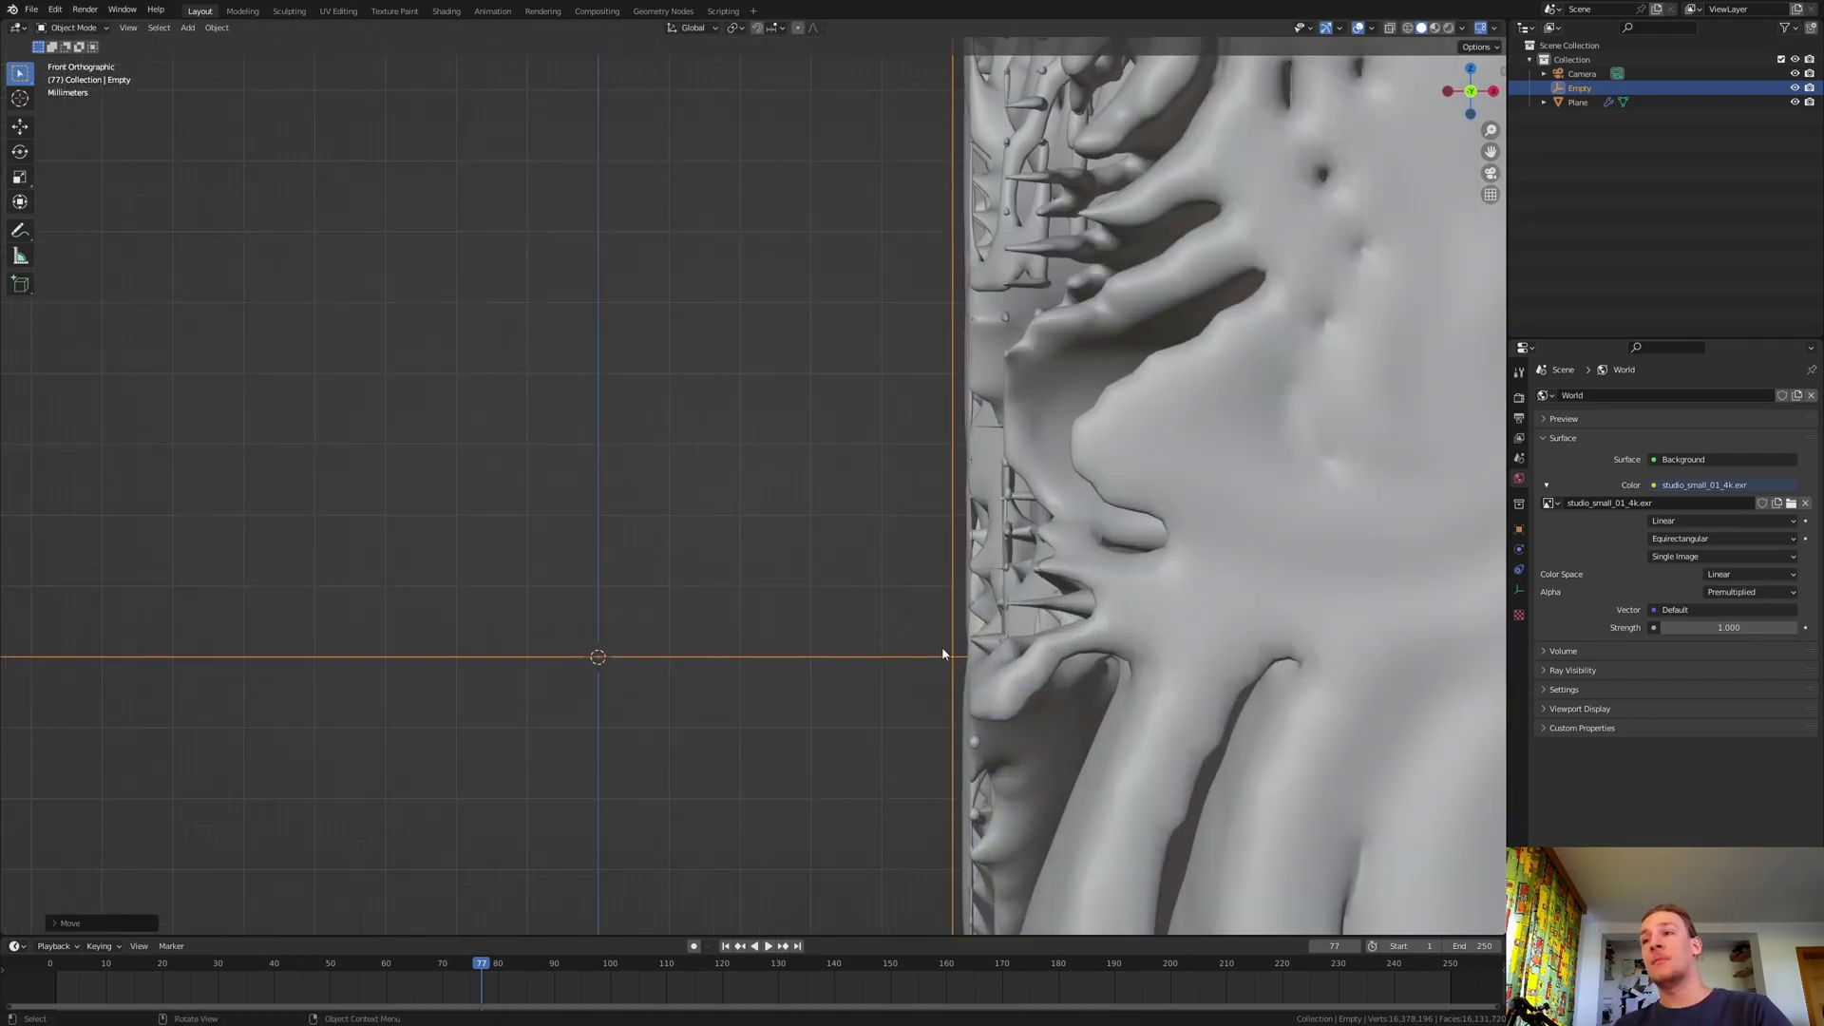
{"action": "key", "text": "g"}
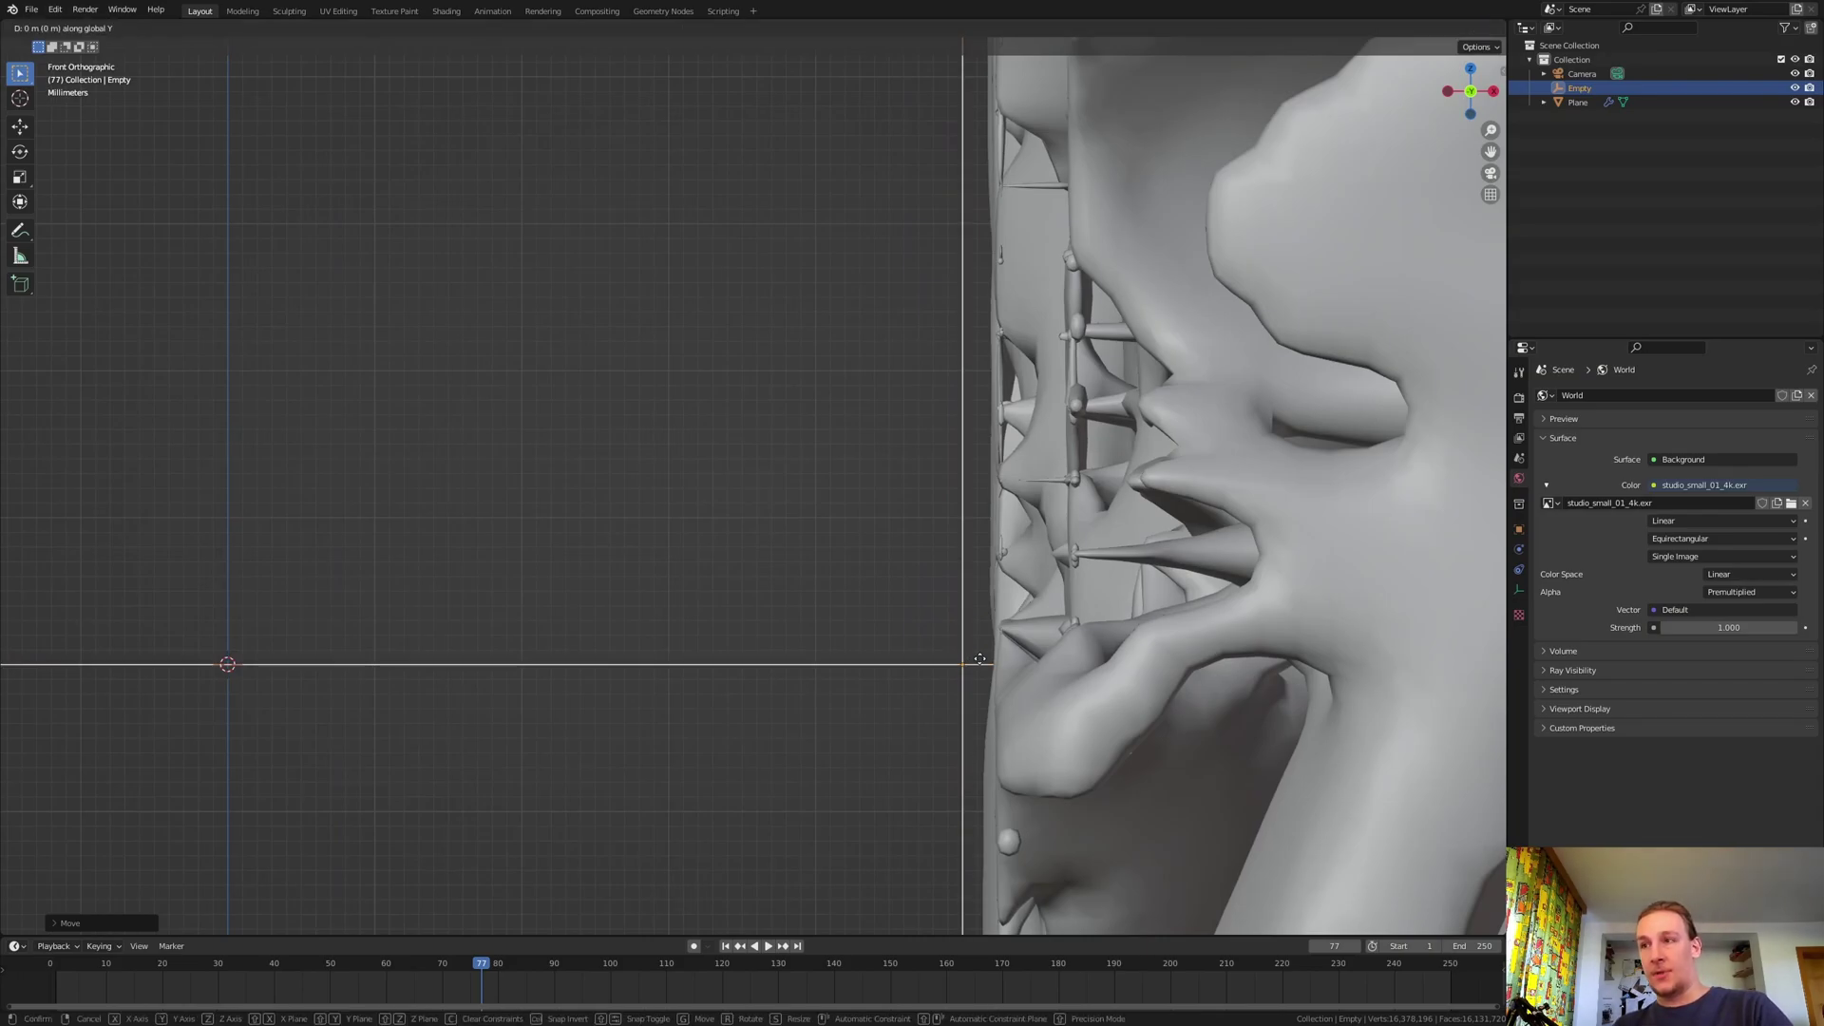
{"action": "left_click", "coordinate": [995, 664]}
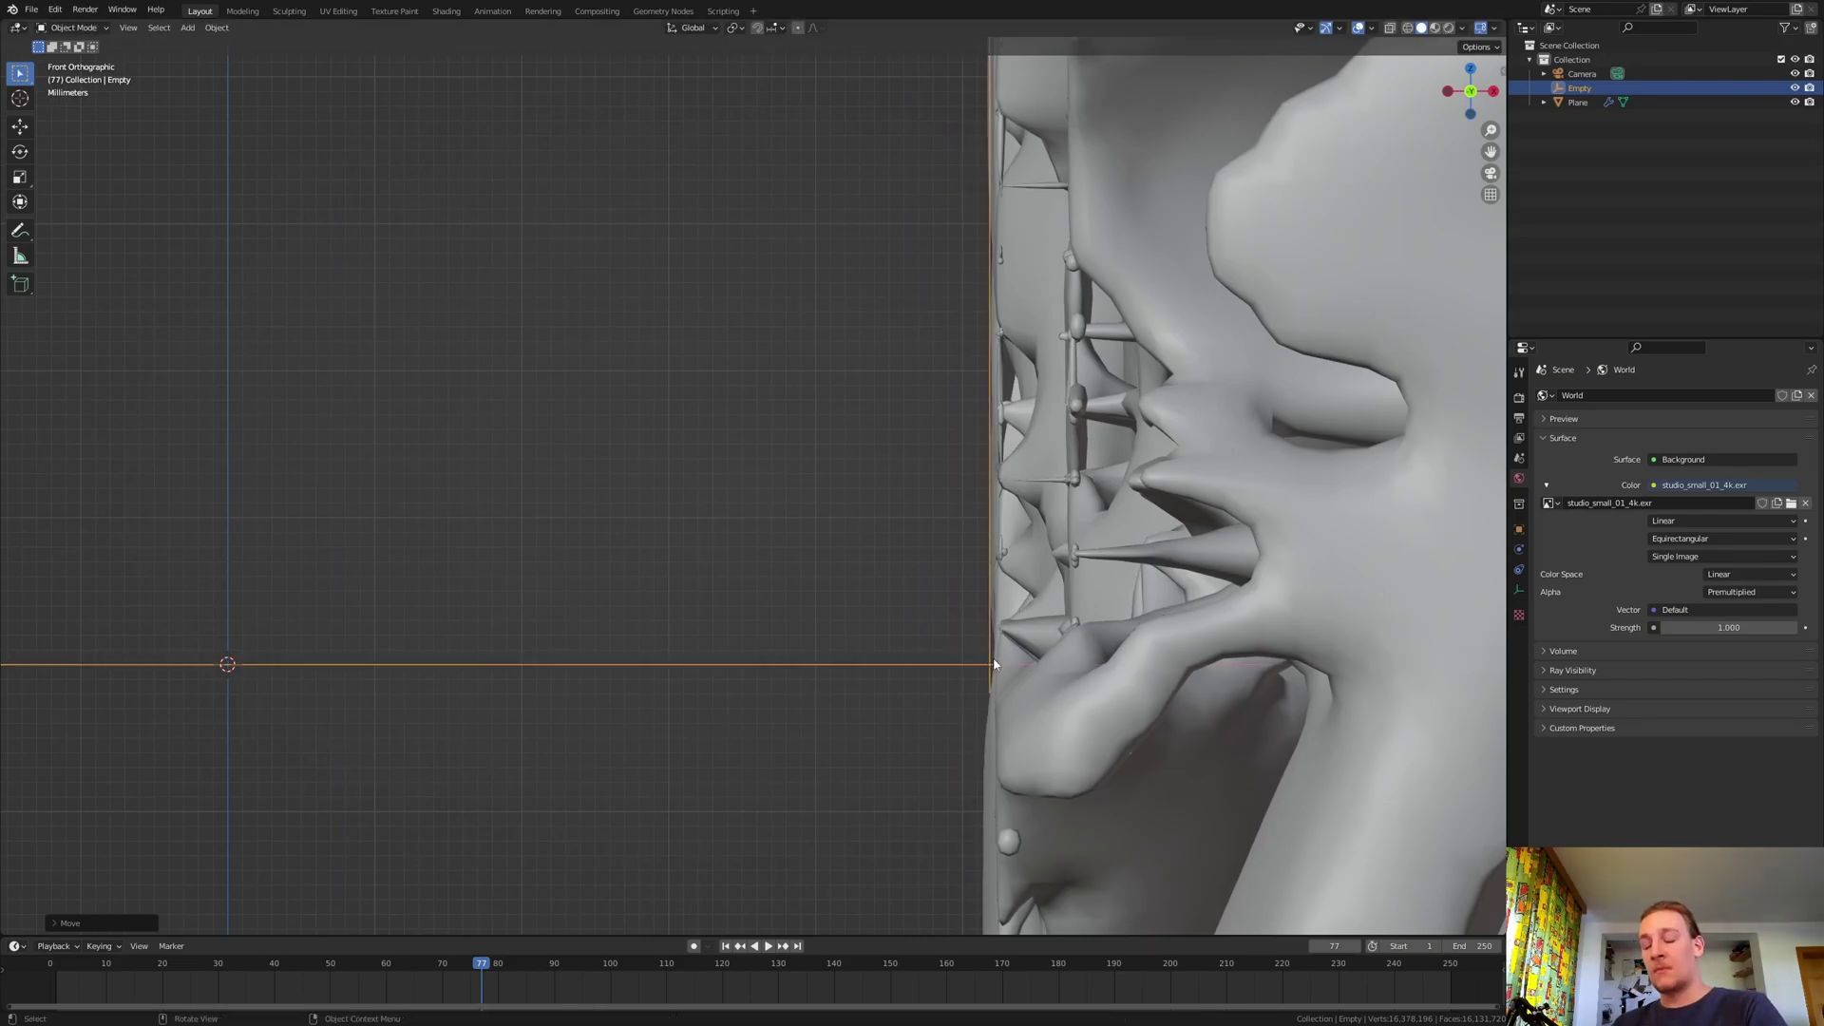
{"action": "key", "text": "KP_0"}
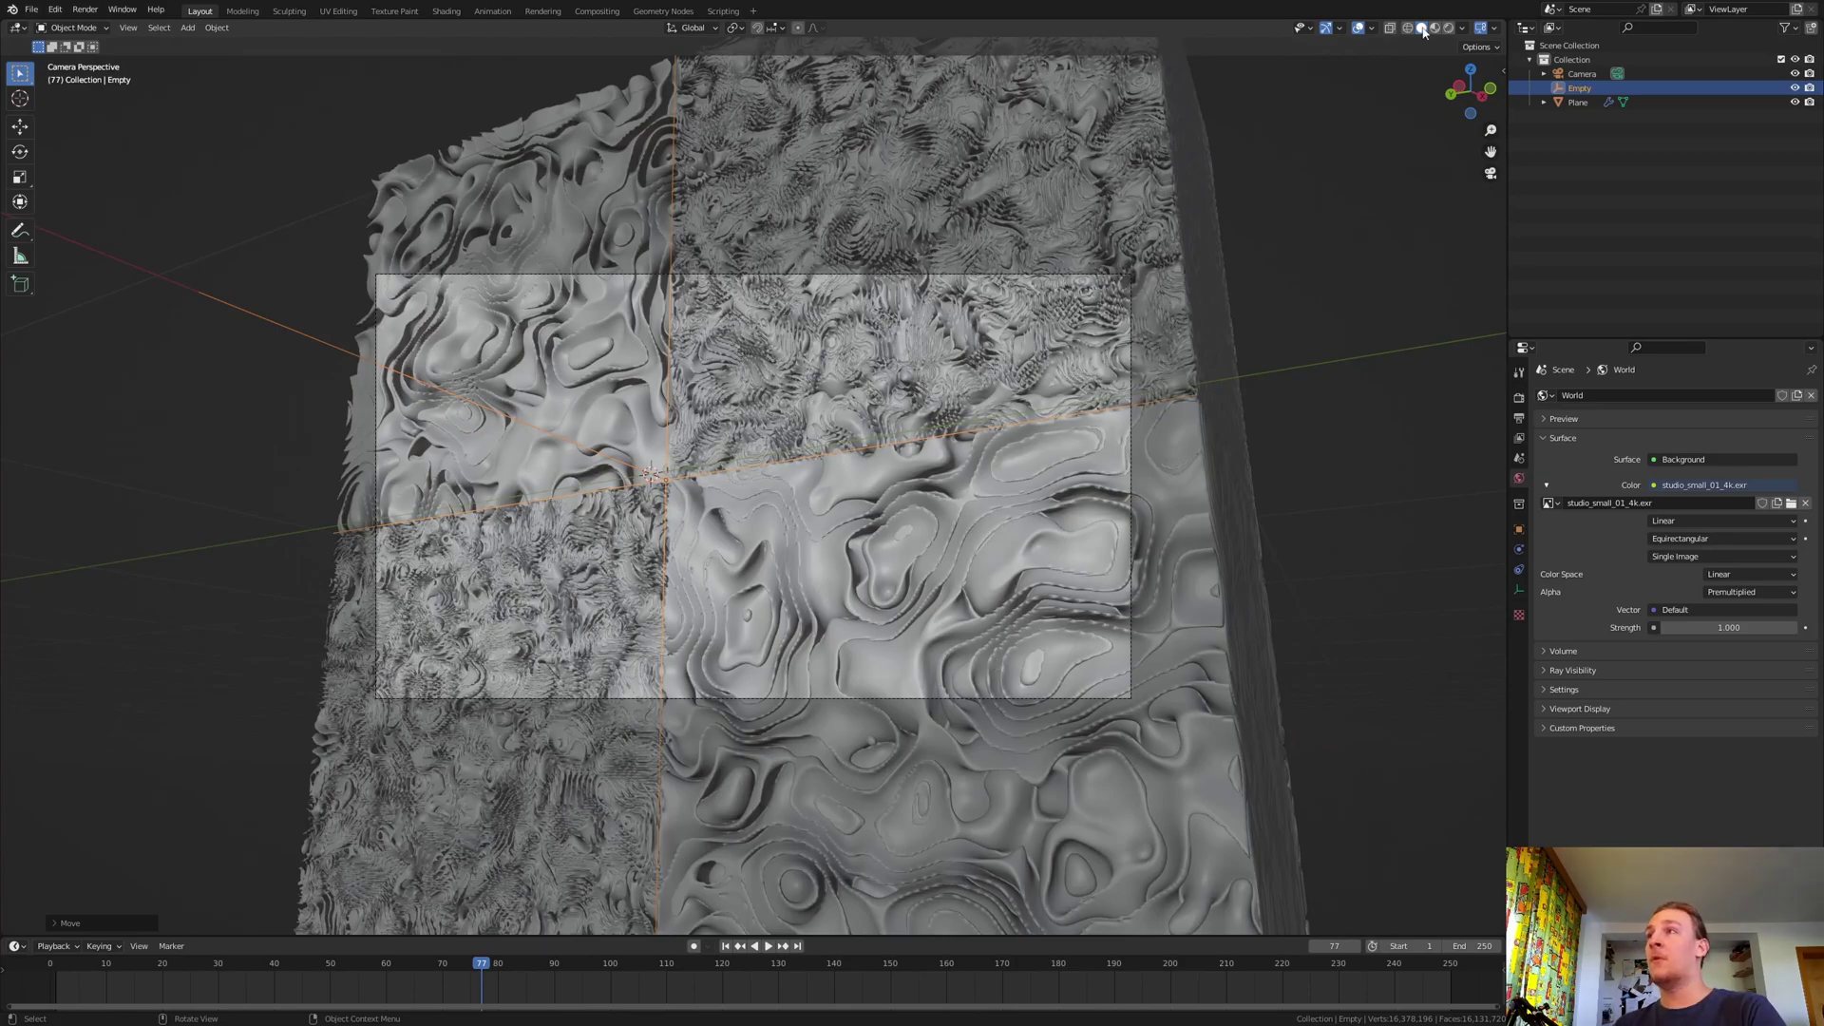
- Turn on the camera's Depth of Field with Focus Object Empty and F-Stop 0.5
{"action": "left_click", "coordinate": [1460, 30]}
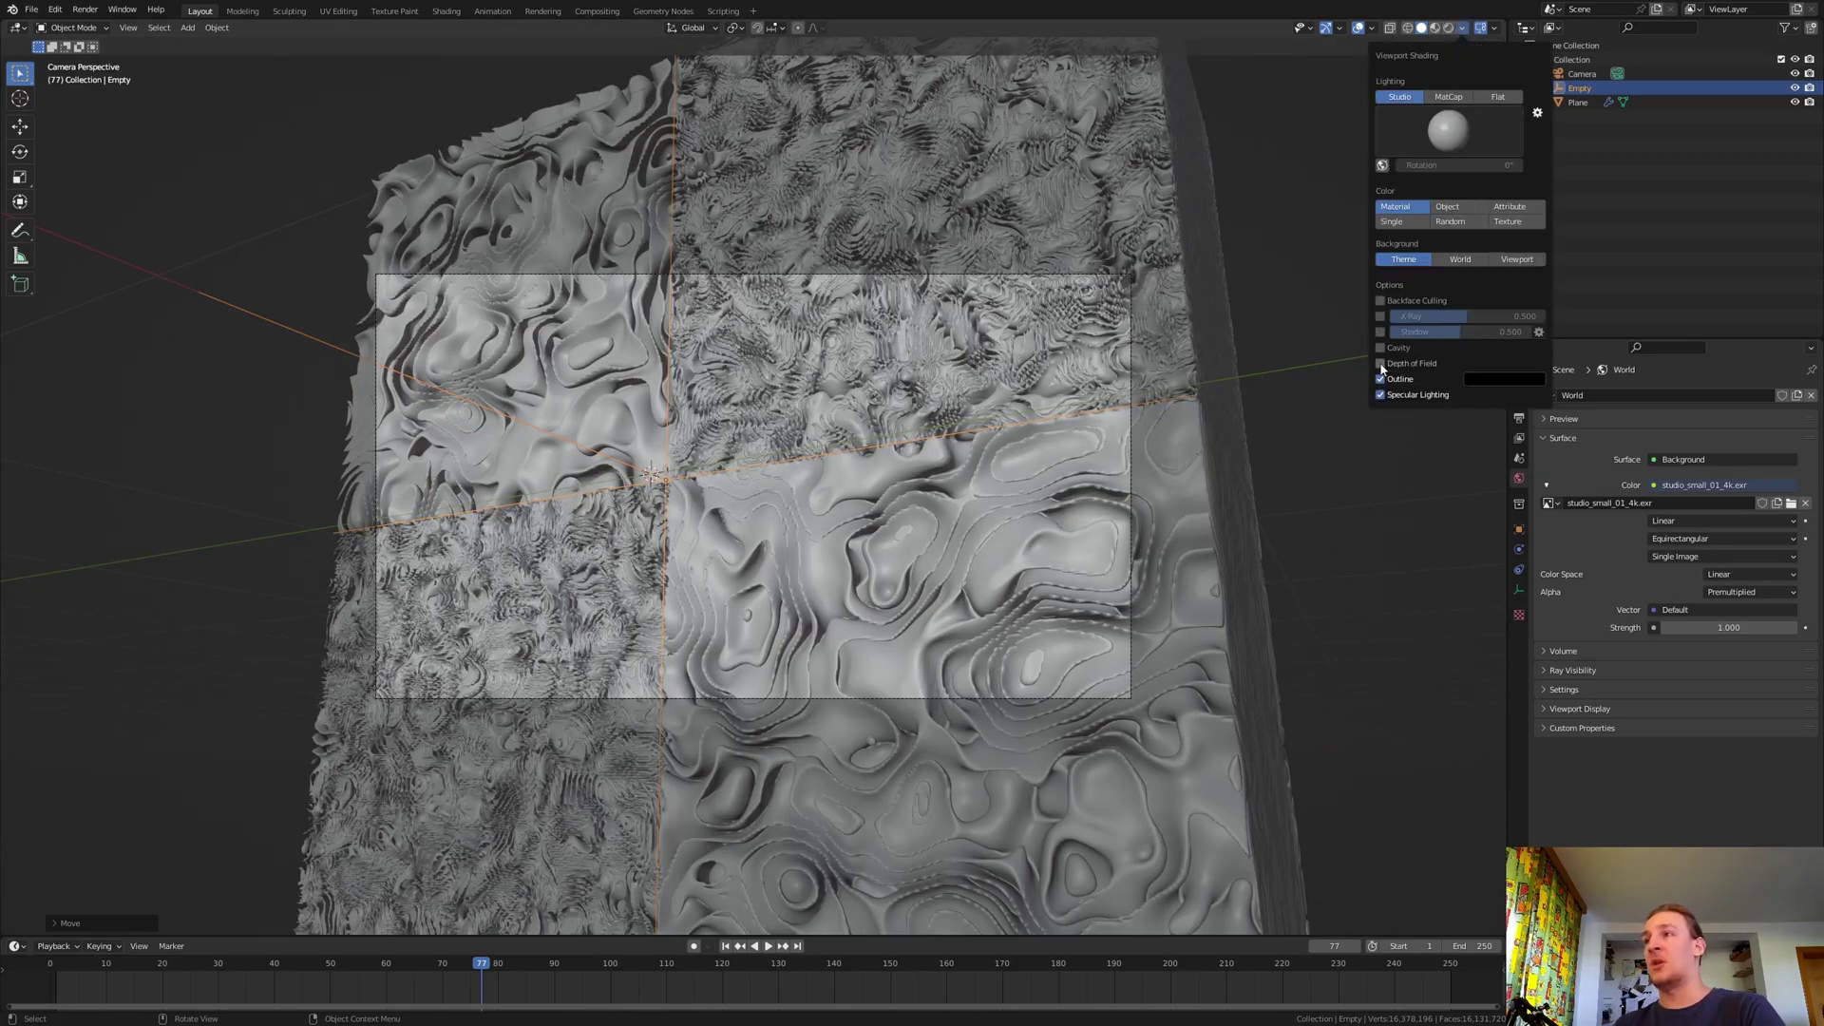
{"action": "left_click", "coordinate": [1559, 73]}
{"action": "left_click", "coordinate": [1518, 590]}
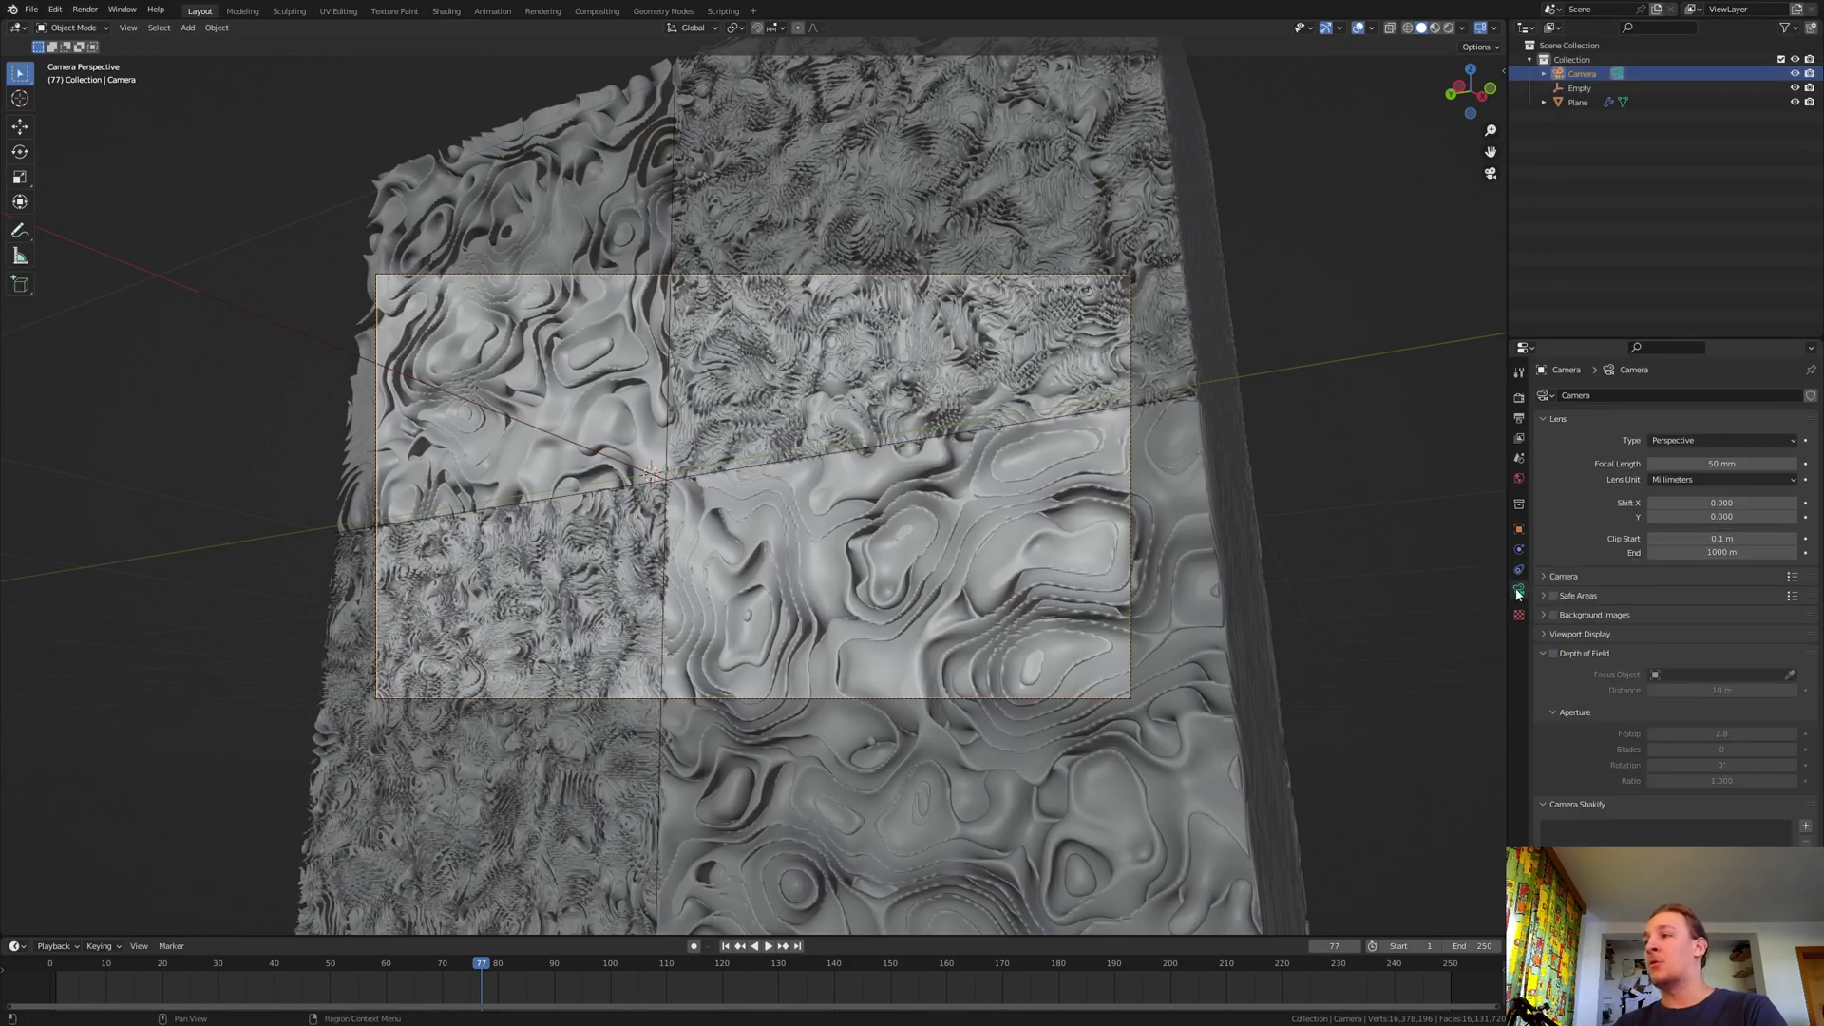
{"action": "left_click", "coordinate": [1555, 654]}
{"action": "left_click", "coordinate": [1692, 676]}
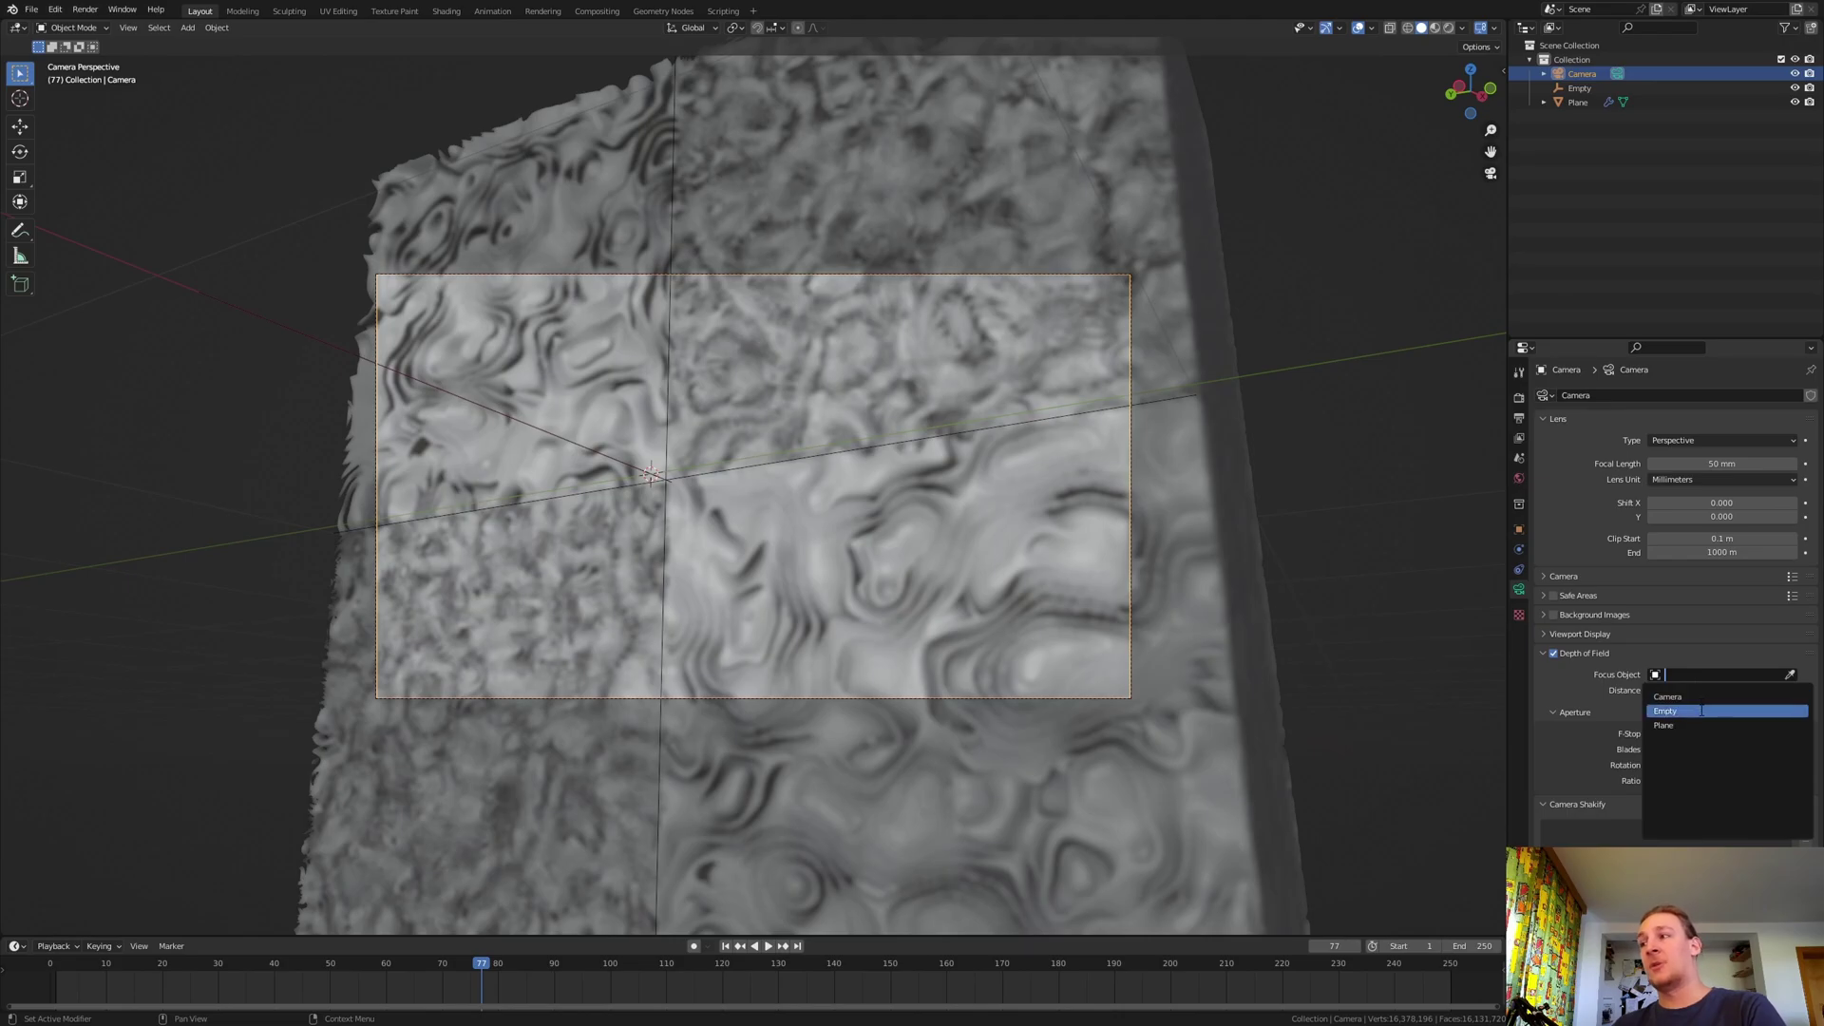
{"action": "left_click", "coordinate": [1701, 709]}
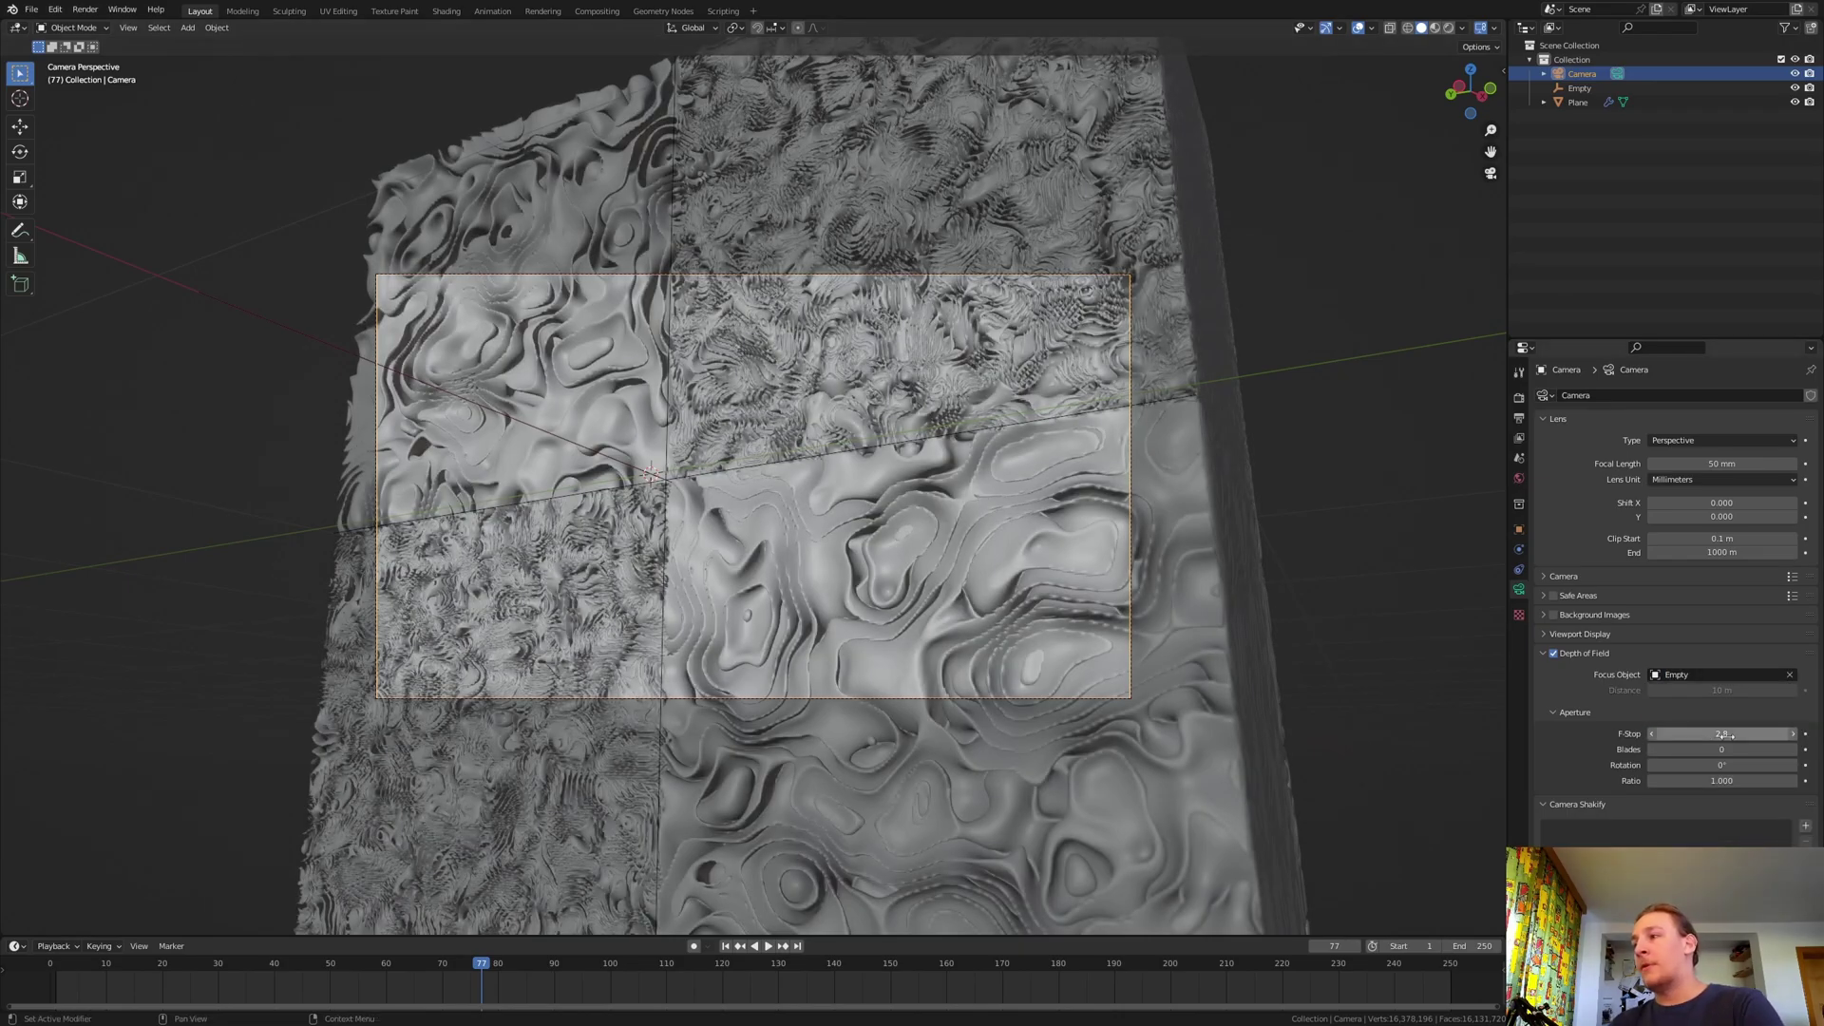
{"action": "left_click", "coordinate": [1729, 735]}
{"action": "type", "text": "0.5"}
{"action": "key", "text": "Return"}
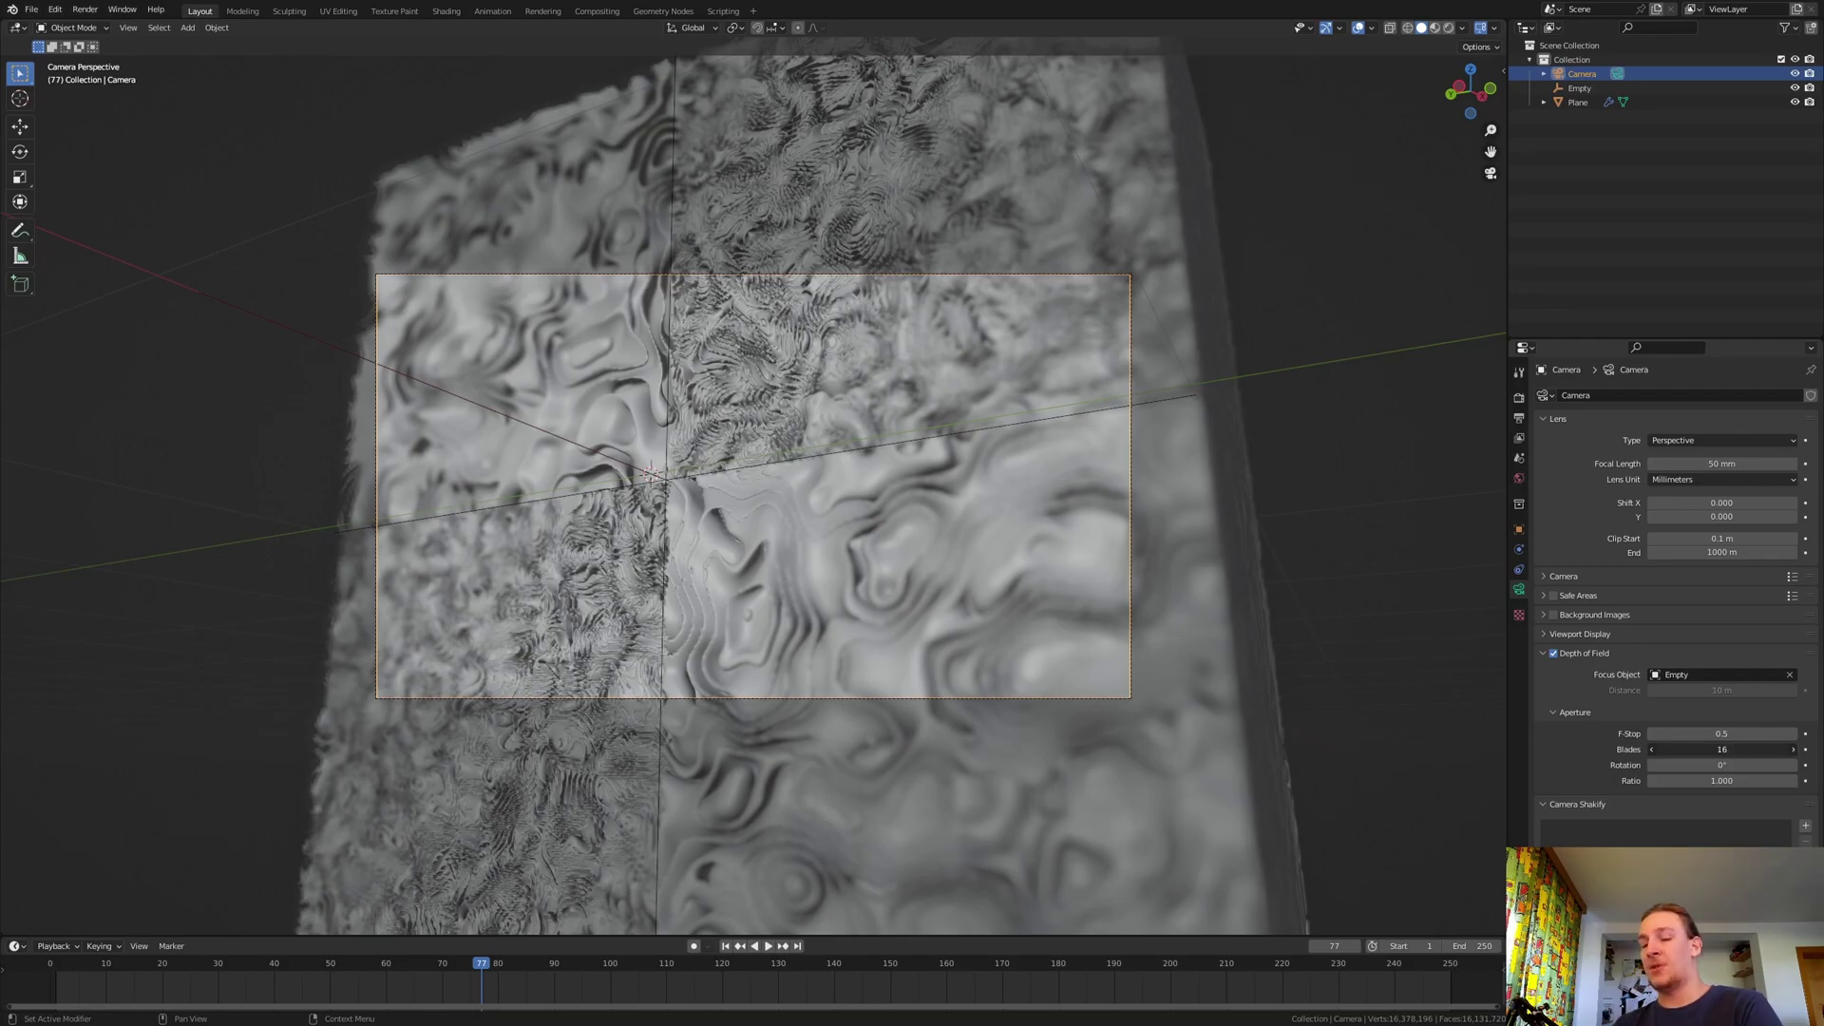
{"action": "left_click", "coordinate": [1519, 398]}
{"action": "left_click", "coordinate": [1577, 101]}
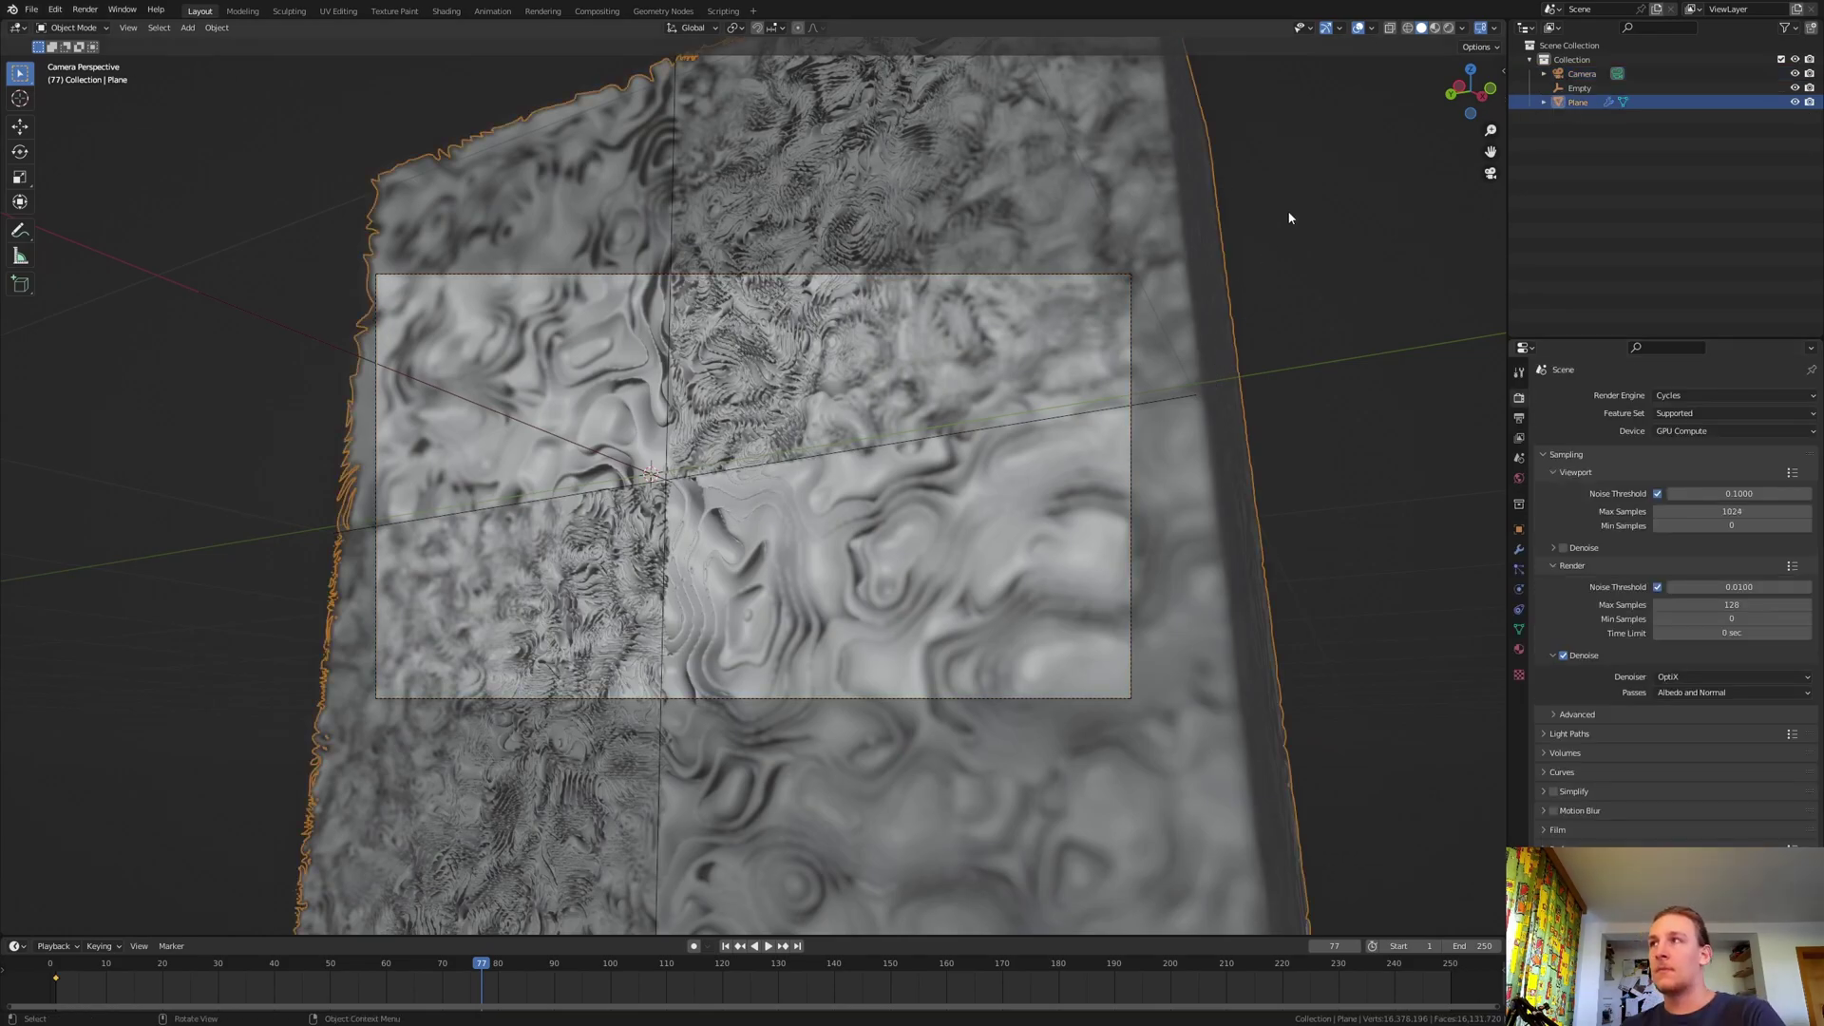
- Switch the viewport to Rendered shading and set the denoiser to OptiX
{"action": "left_click", "coordinate": [1448, 27]}
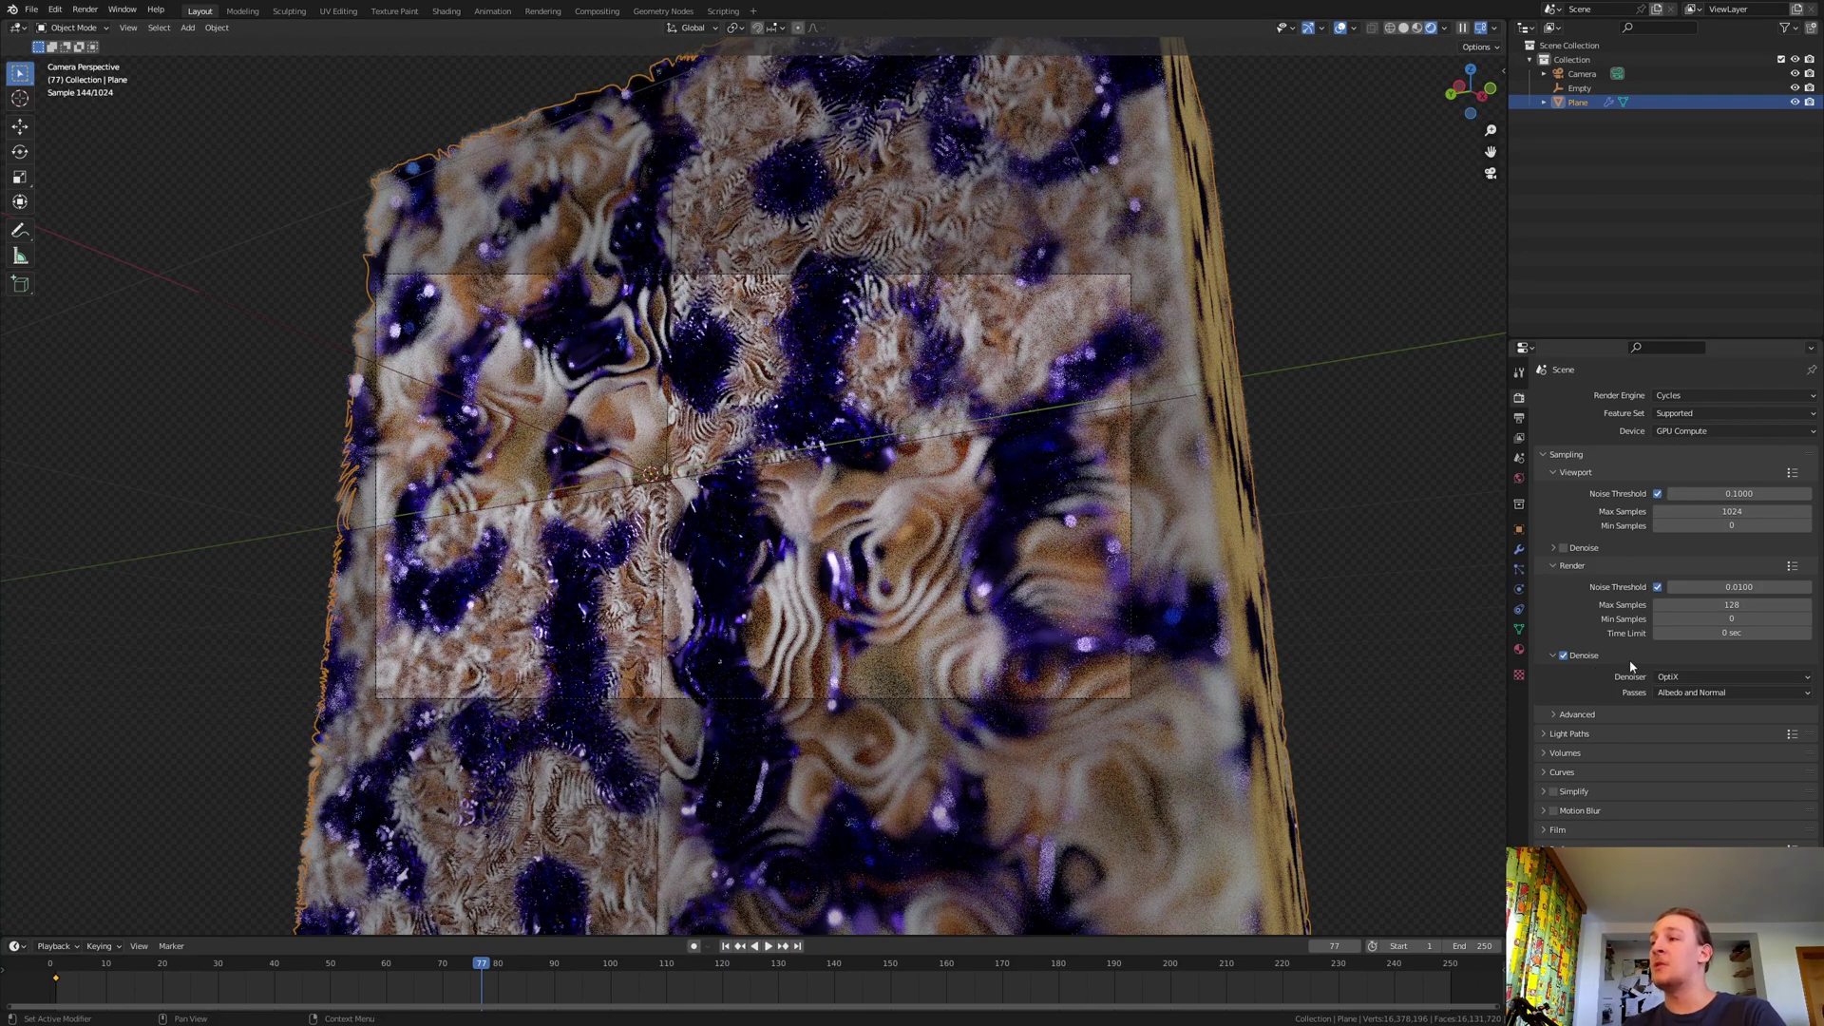
{"action": "left_click", "coordinate": [1696, 677]}
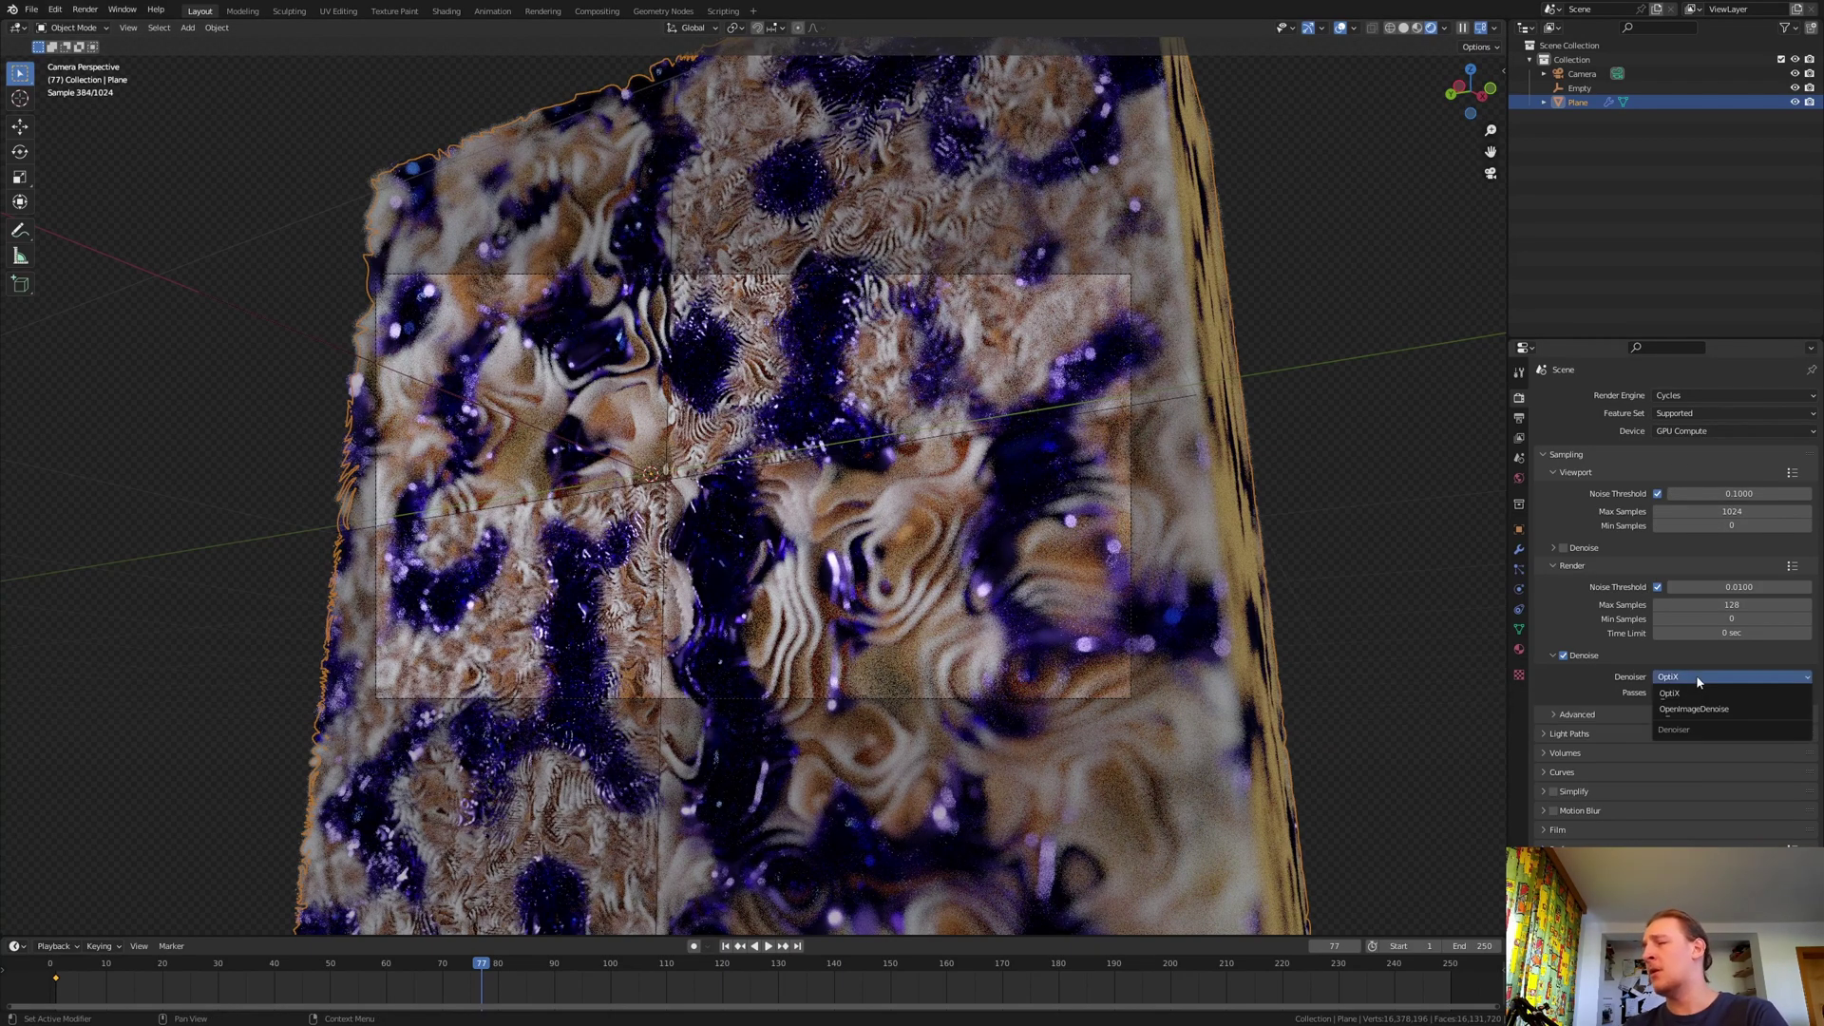
{"action": "left_click", "coordinate": [1697, 693]}
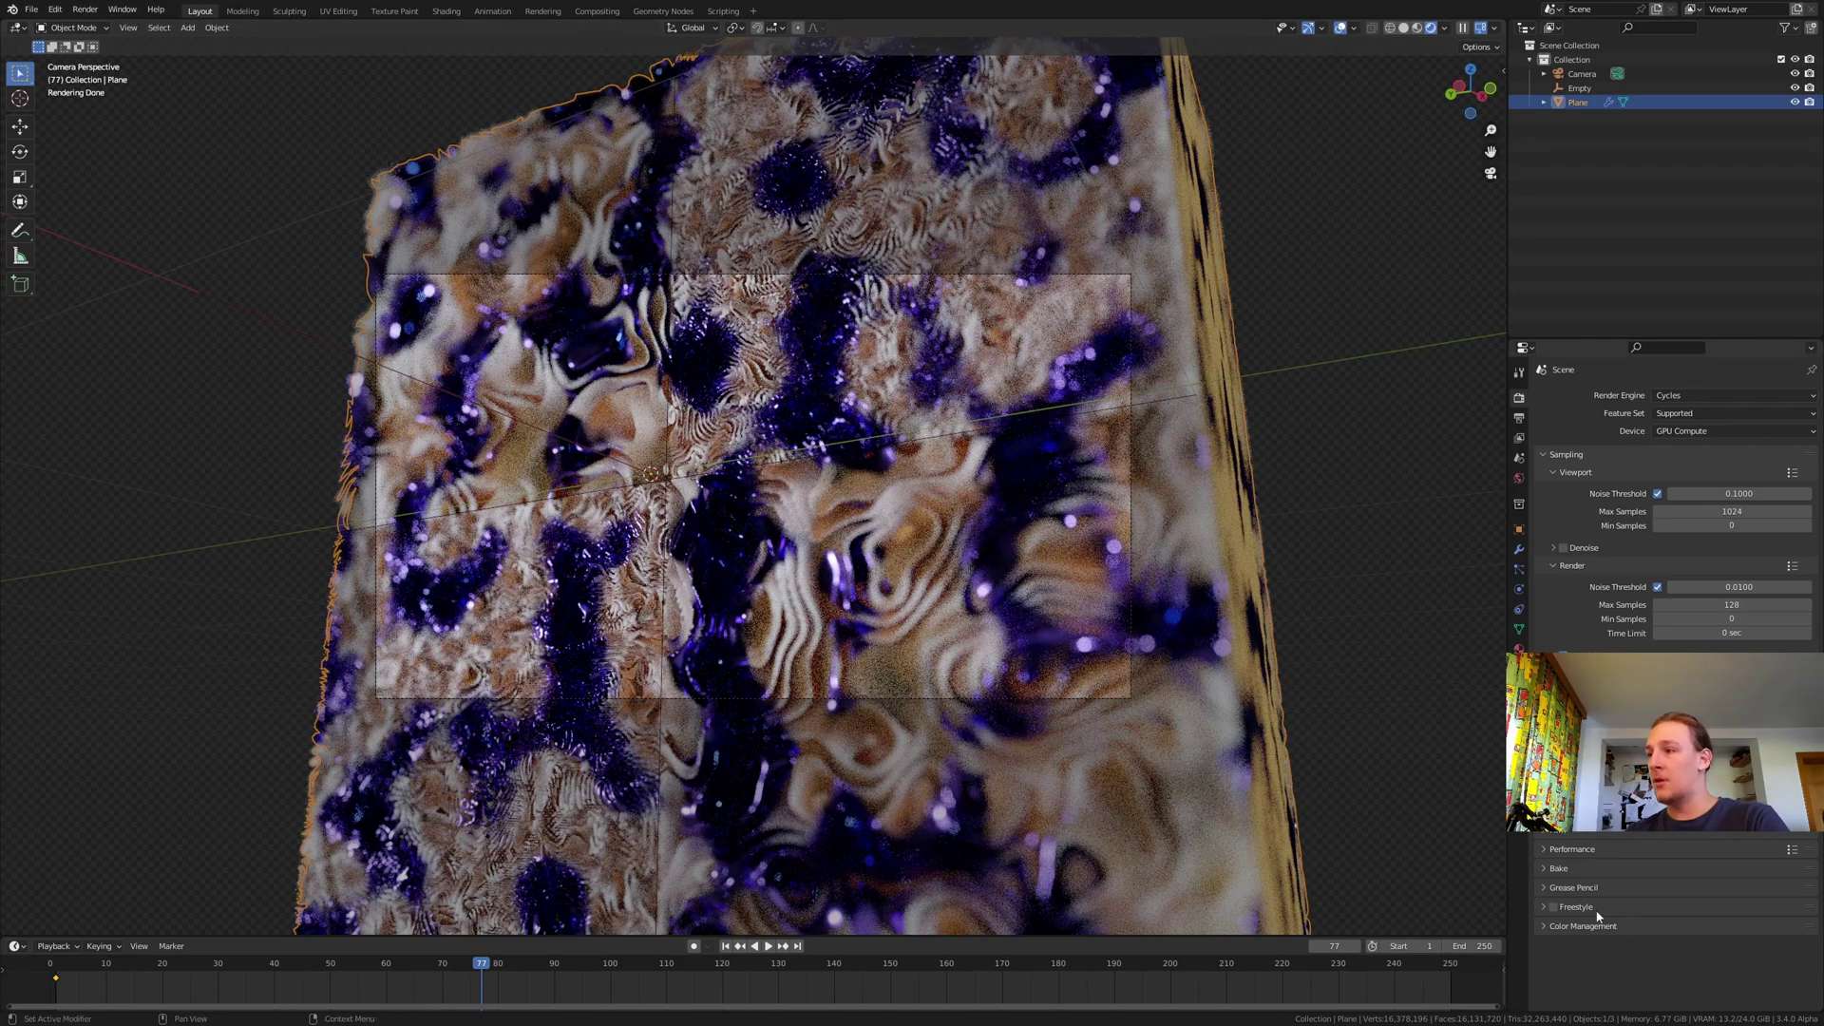
- Set the Color Management look to Very High Contrast
{"action": "left_click", "coordinate": [1583, 927]}
{"action": "left_click", "coordinate": [1694, 983]}
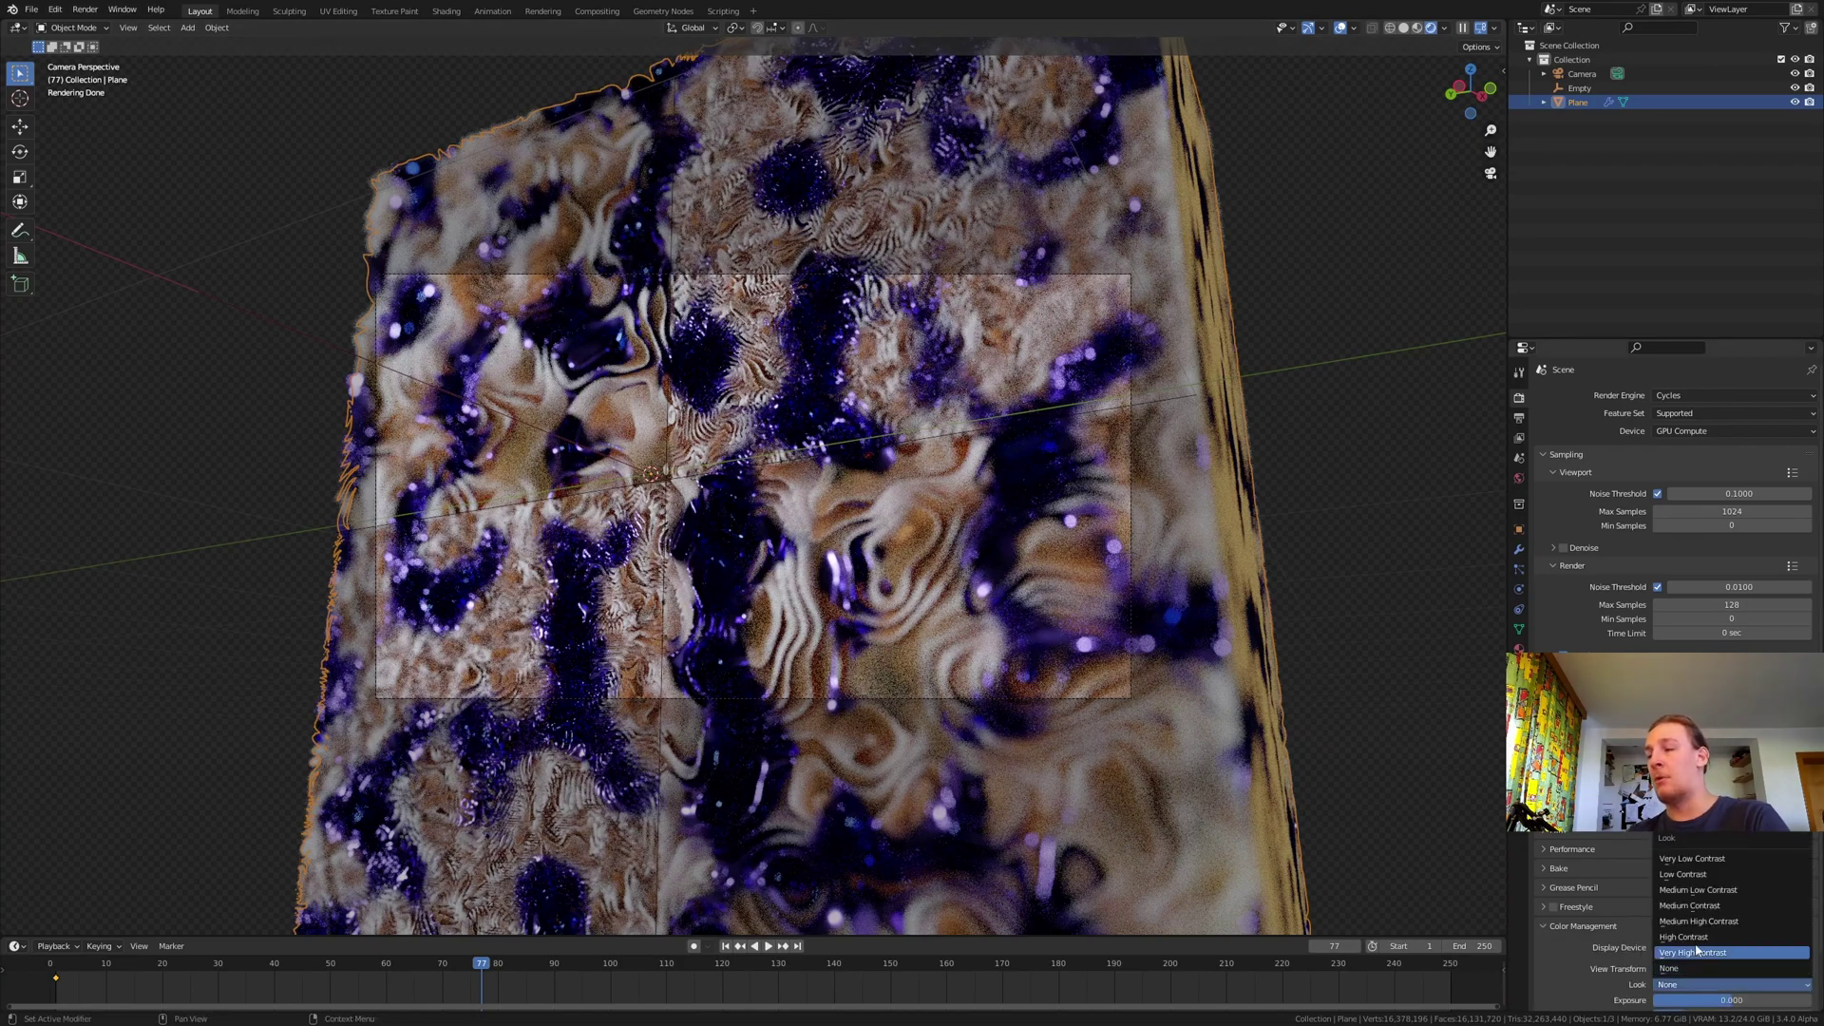
{"action": "left_click", "coordinate": [1704, 954]}
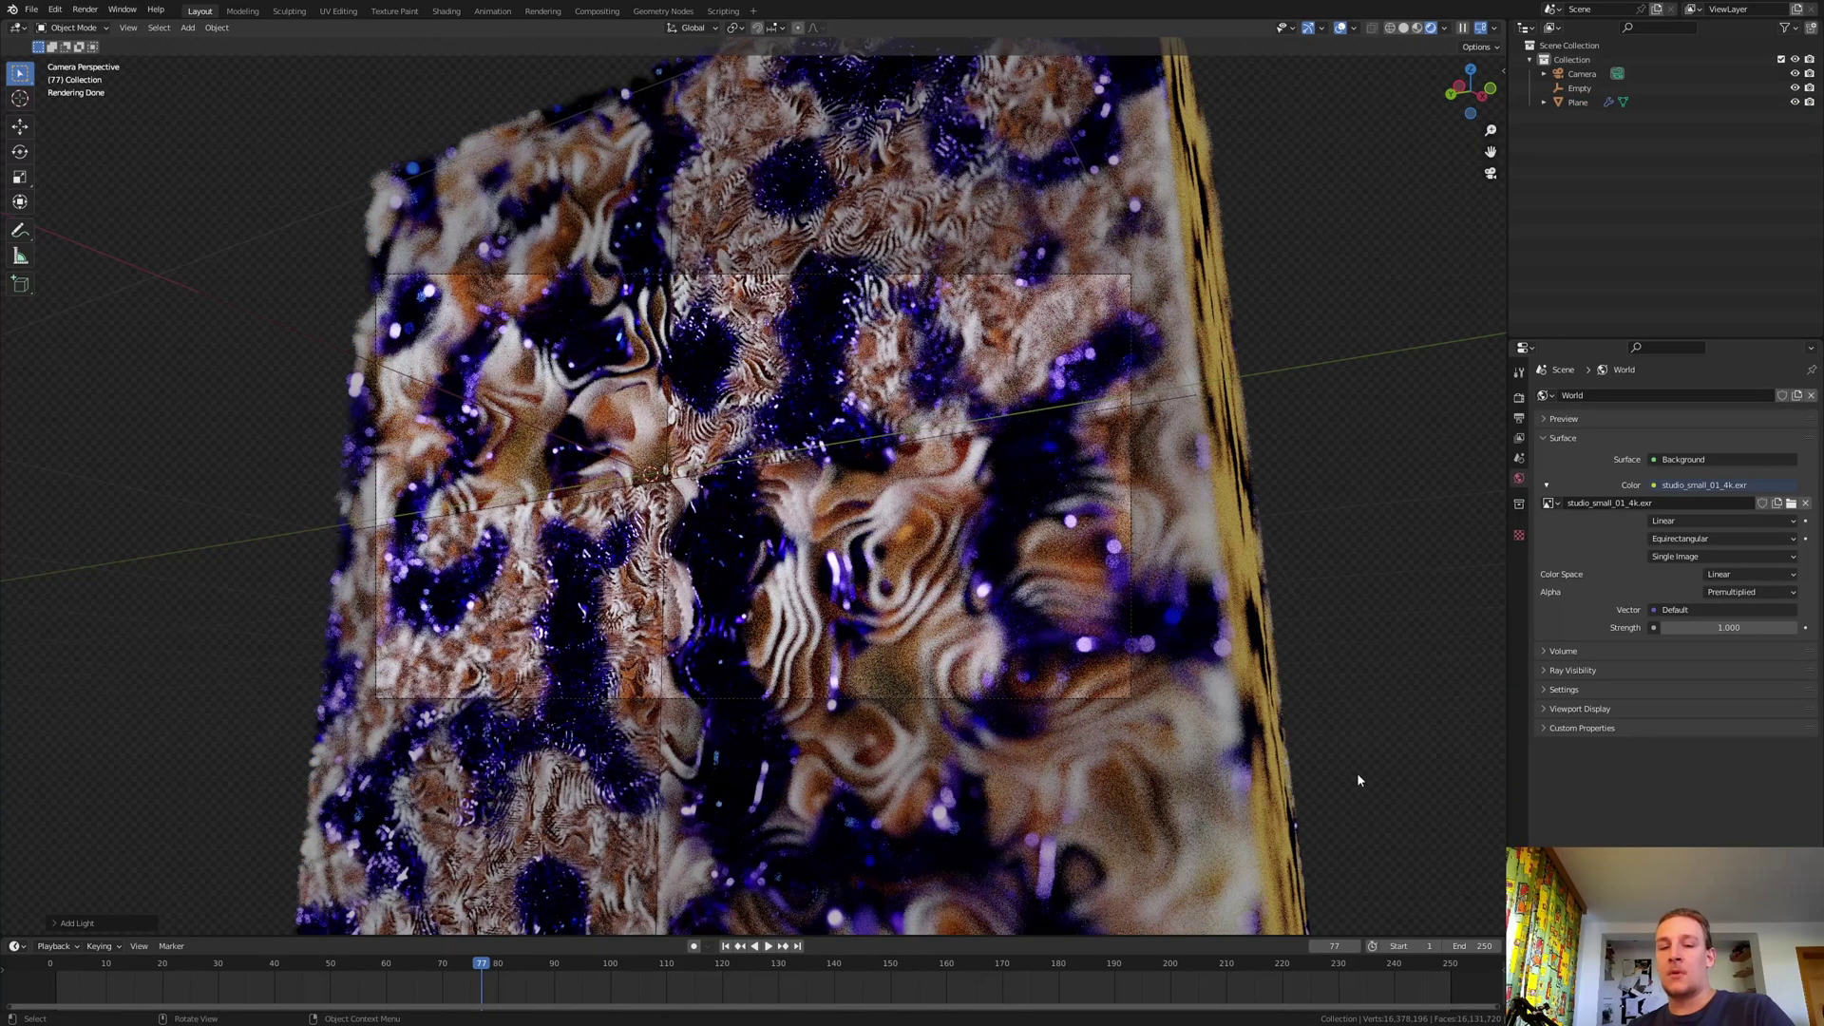
- Add a point light with a 1.4 m radius and 100 W power
{"action": "key", "text": "shift+a"}
{"action": "mouse_move", "coordinate": [1353, 766]}
{"action": "left_click", "coordinate": [1418, 762]}
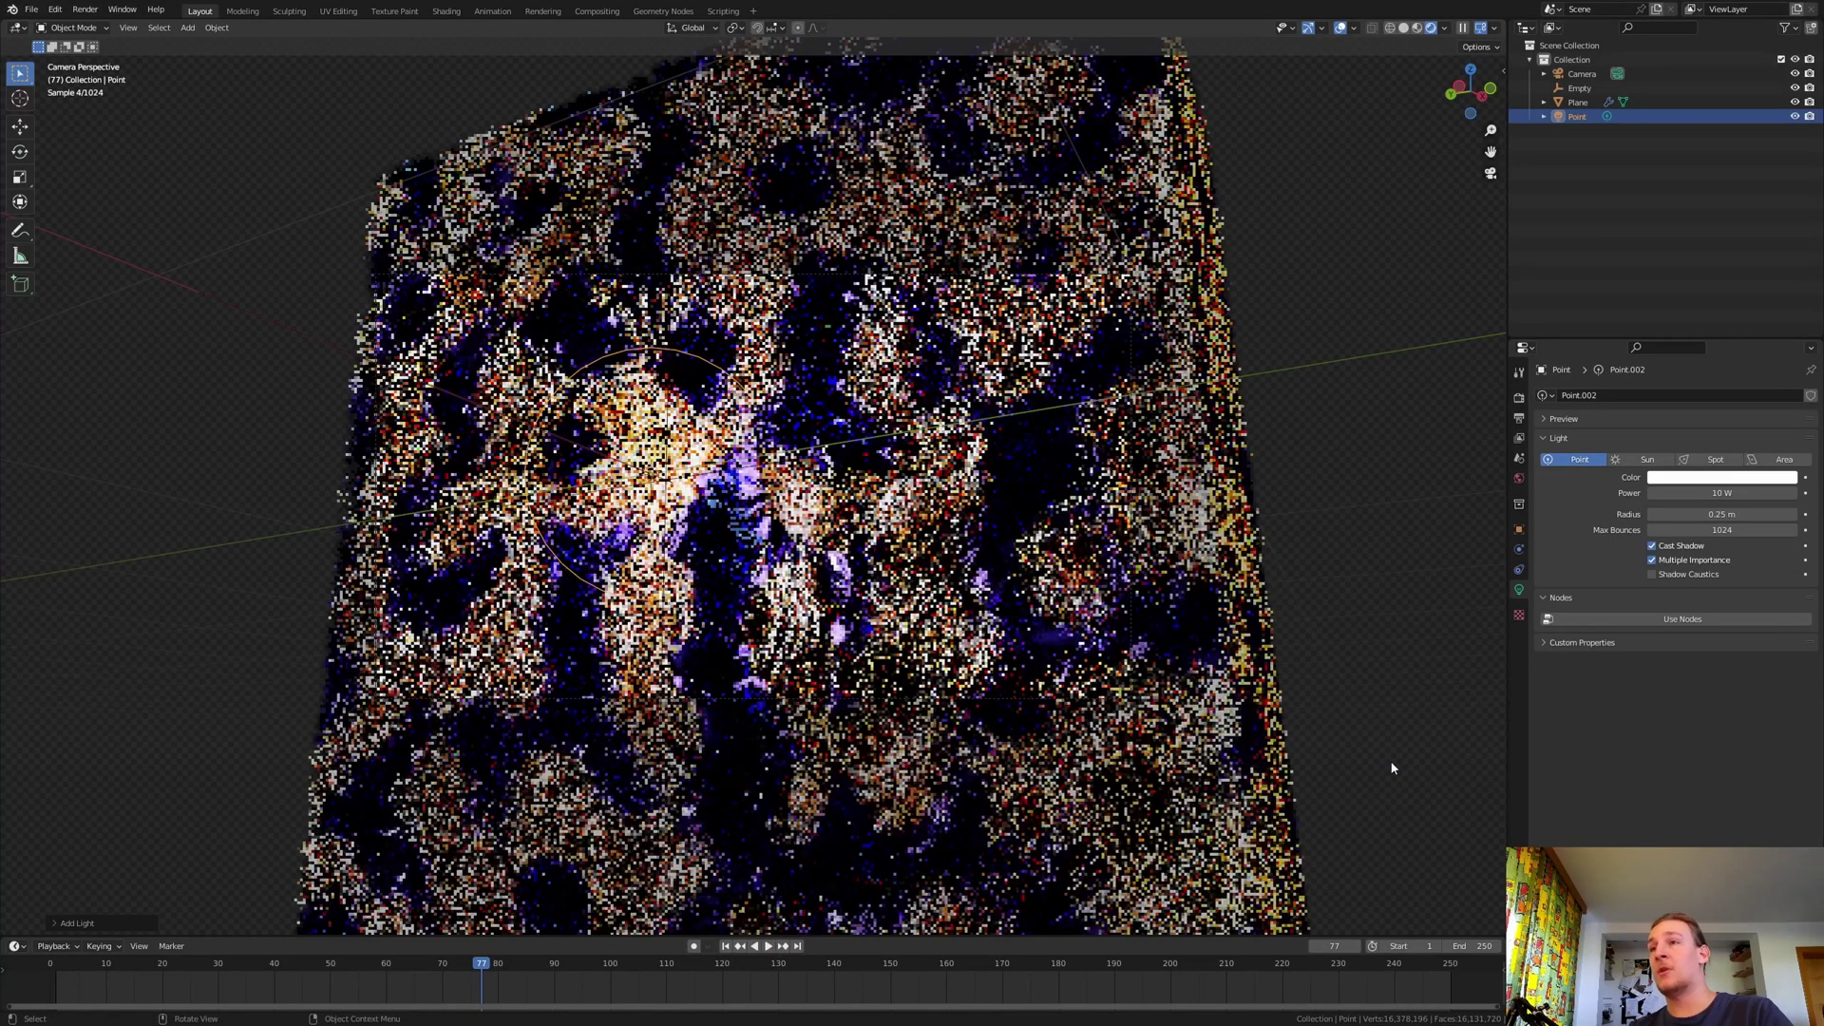
{"action": "left_click_drag", "start_coordinate": [1731, 511], "coordinate": [1796, 510]}
{"action": "left_click", "coordinate": [1725, 493]}
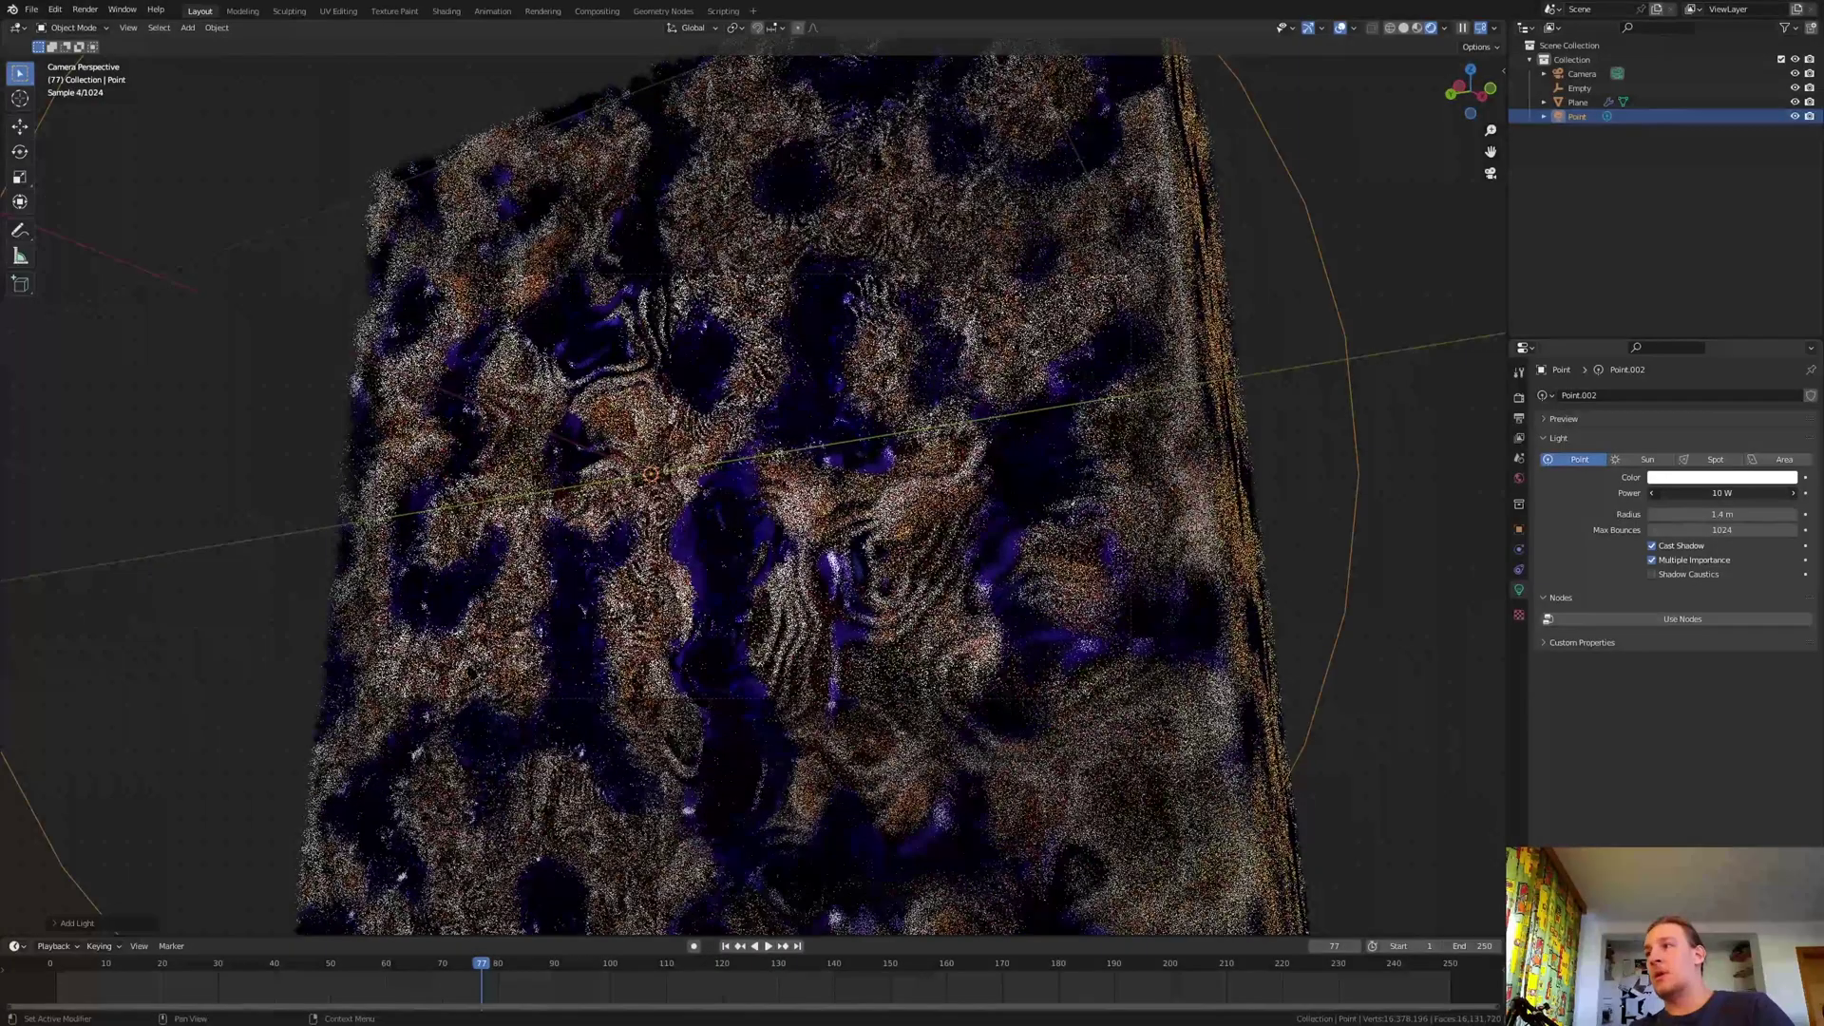
{"action": "type", "text": "100"}
{"action": "key", "text": "Return"}
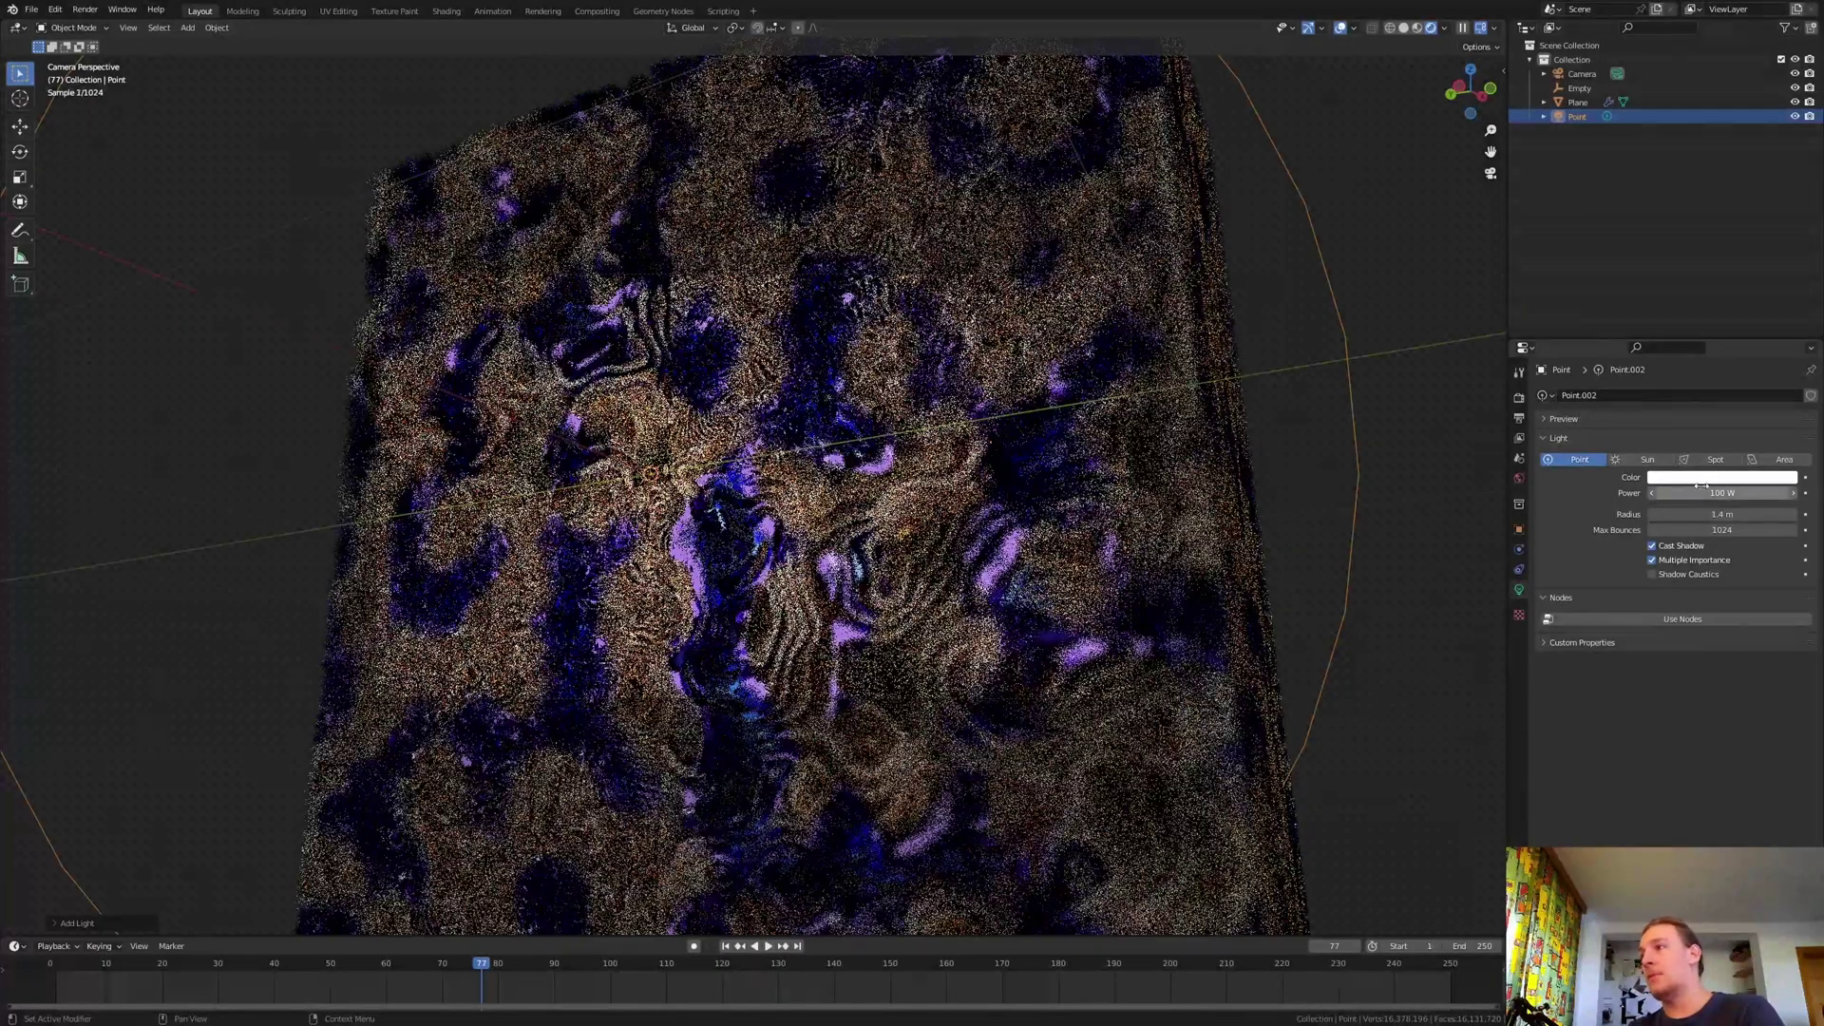
- Tint the point light orange and save the blend file
{"action": "left_click", "coordinate": [1713, 482]}
{"action": "left_click", "coordinate": [1715, 358]}
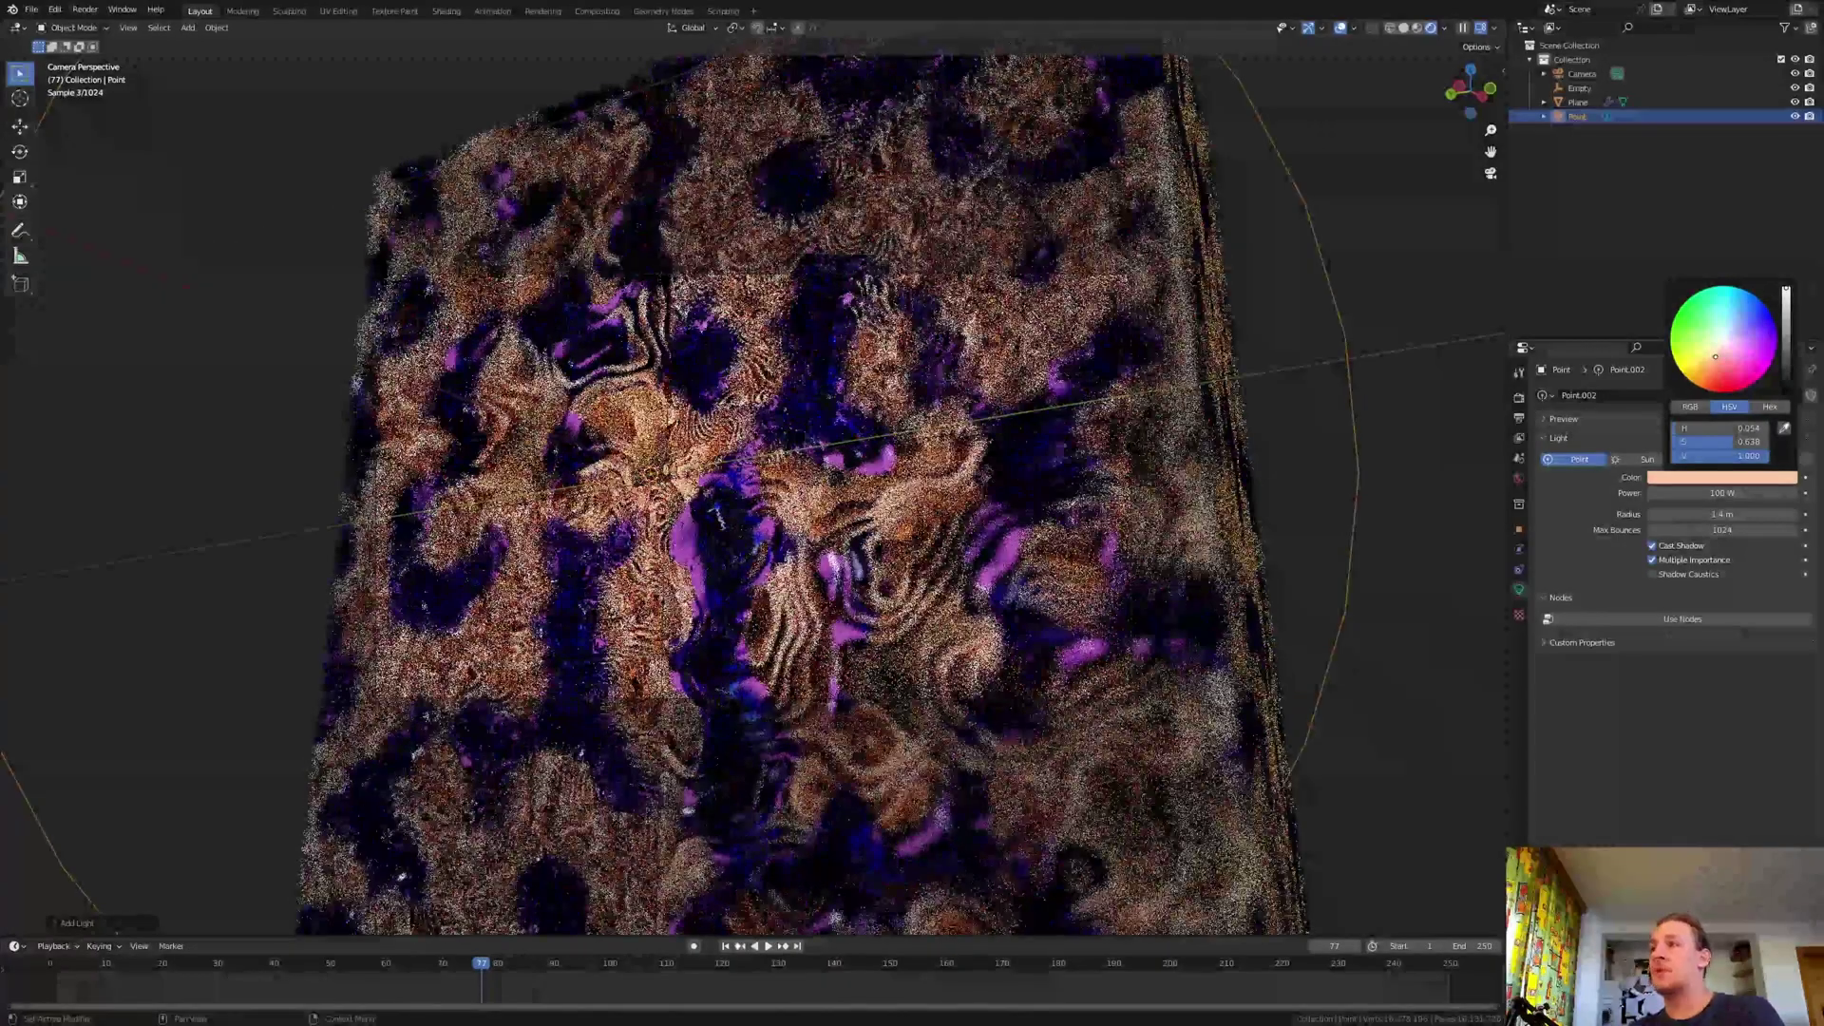
{"action": "left_click", "coordinate": [1716, 364]}
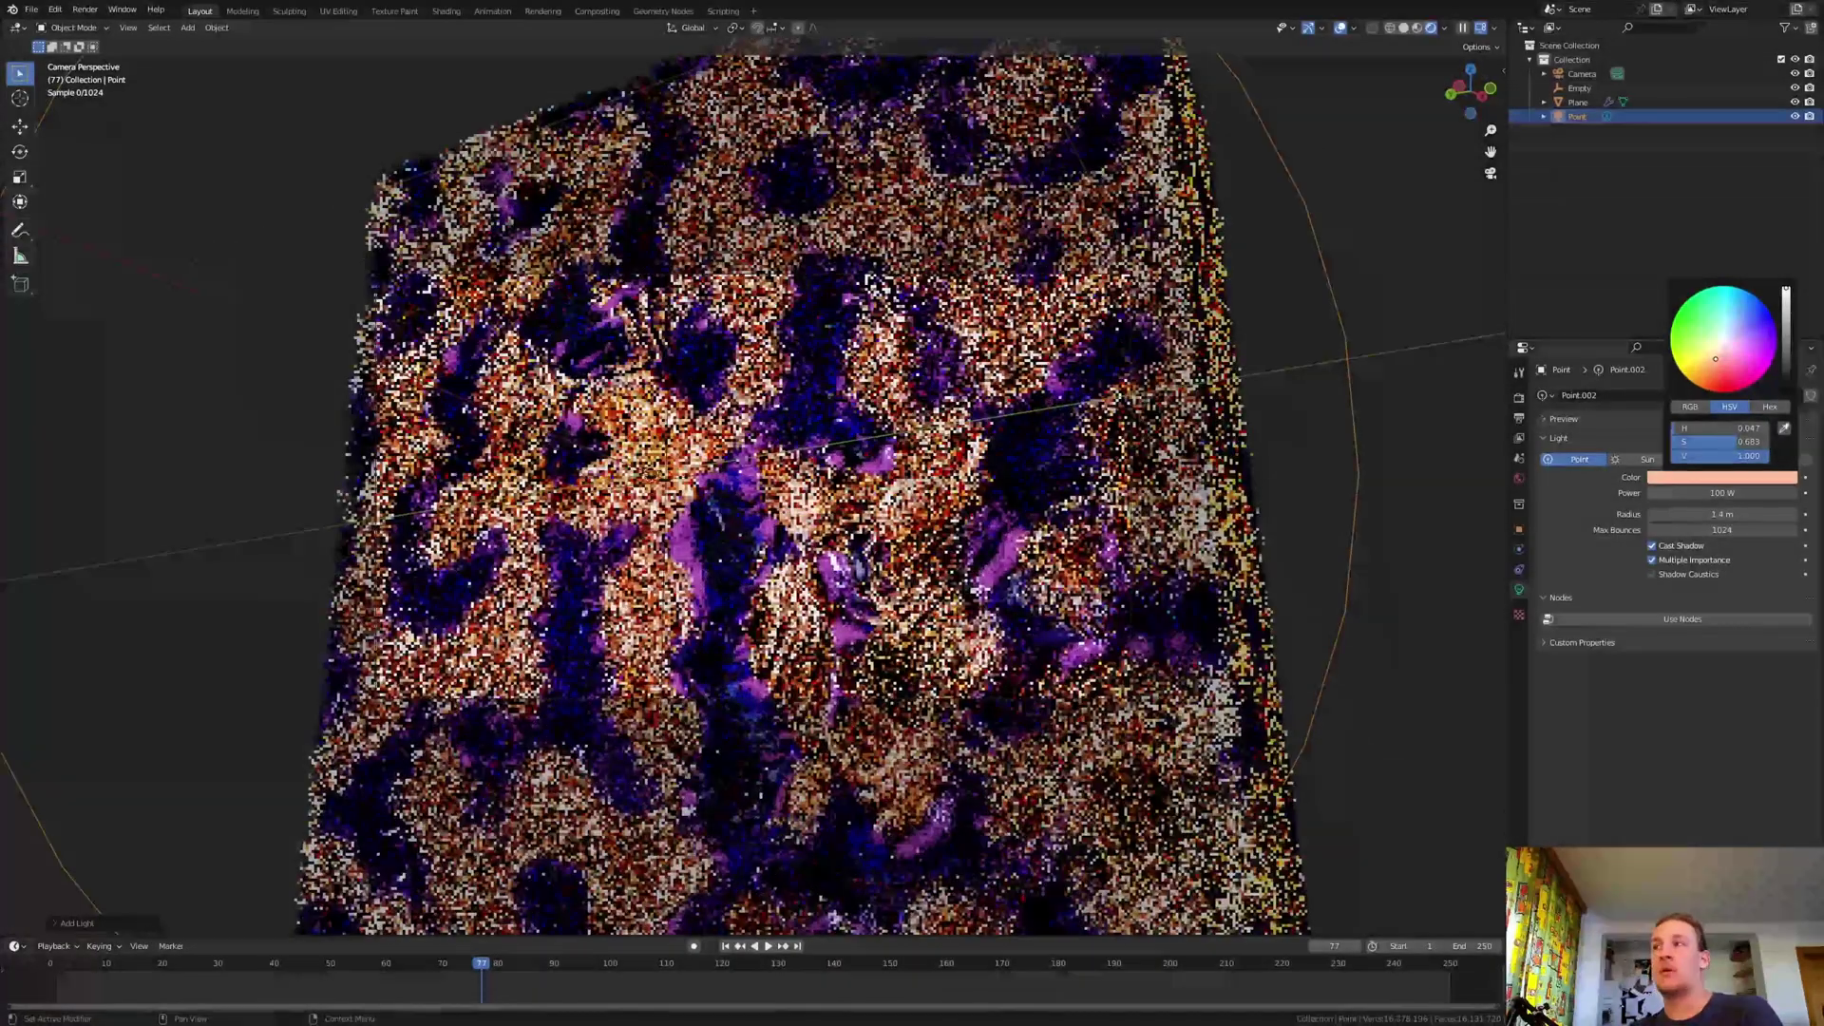
{"action": "left_click", "coordinate": [1710, 371]}
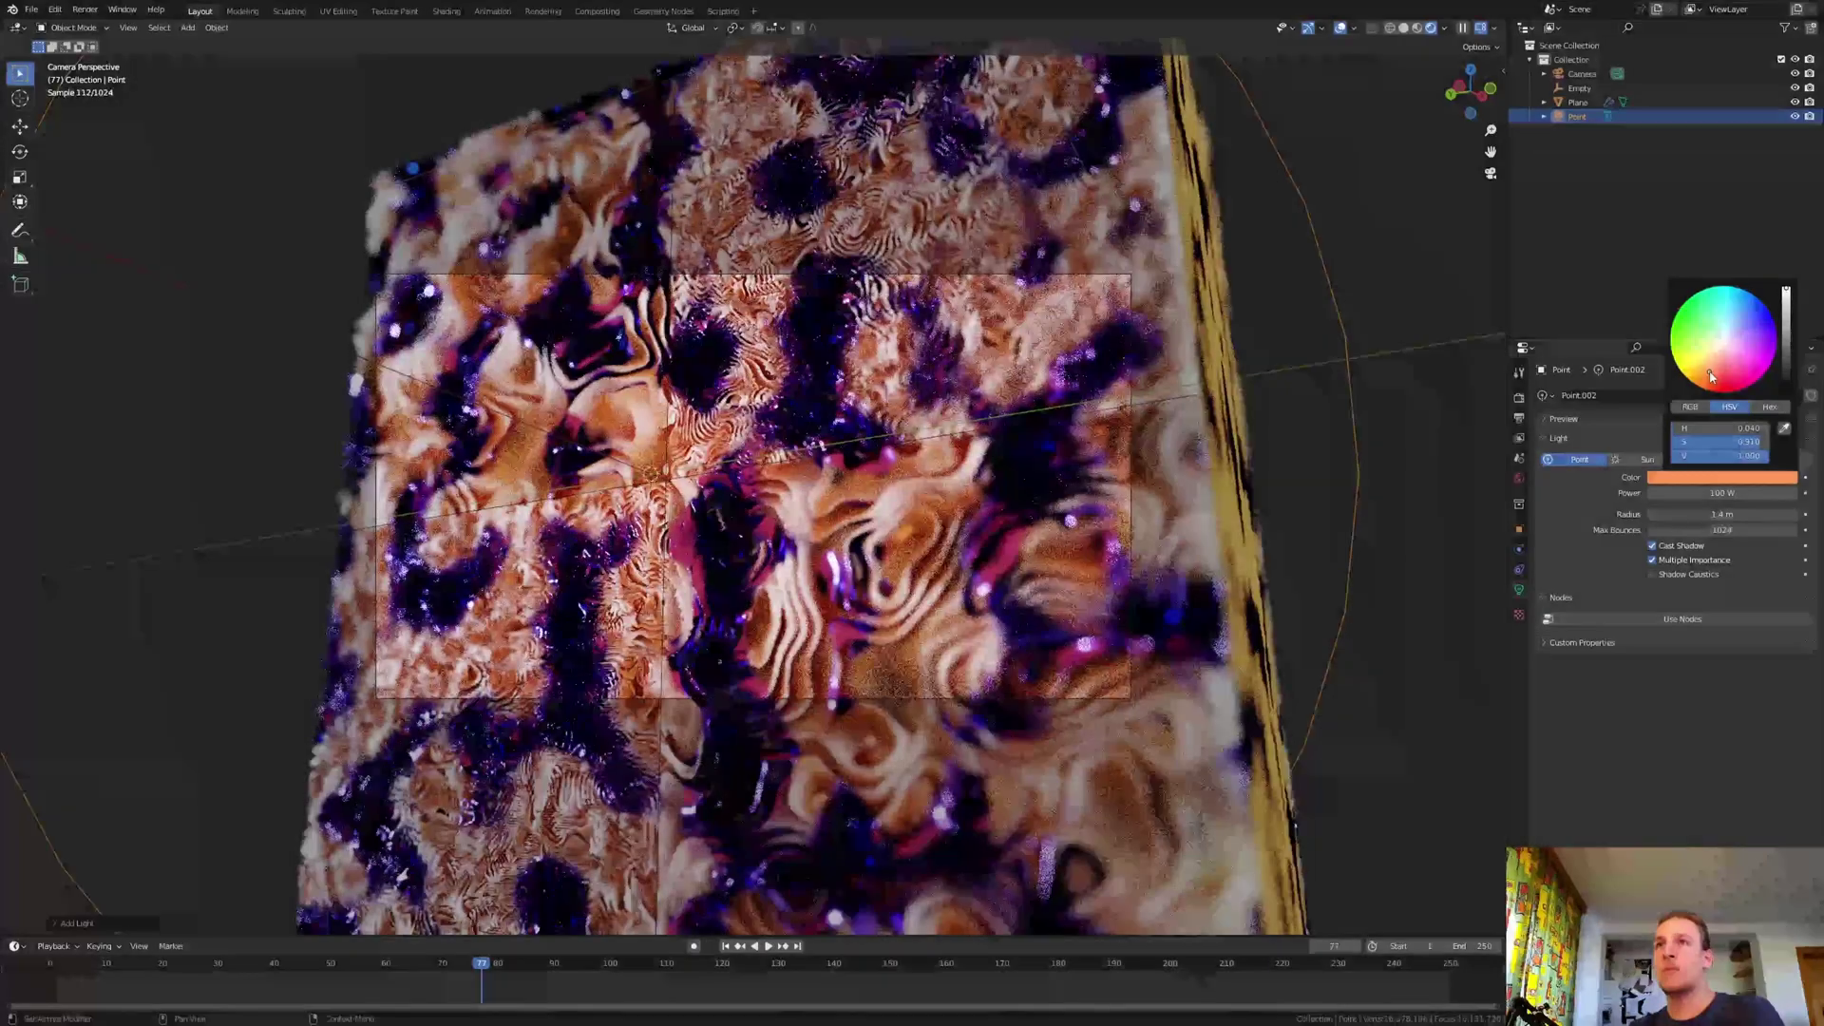
{"action": "key", "text": "ctrl+s"}
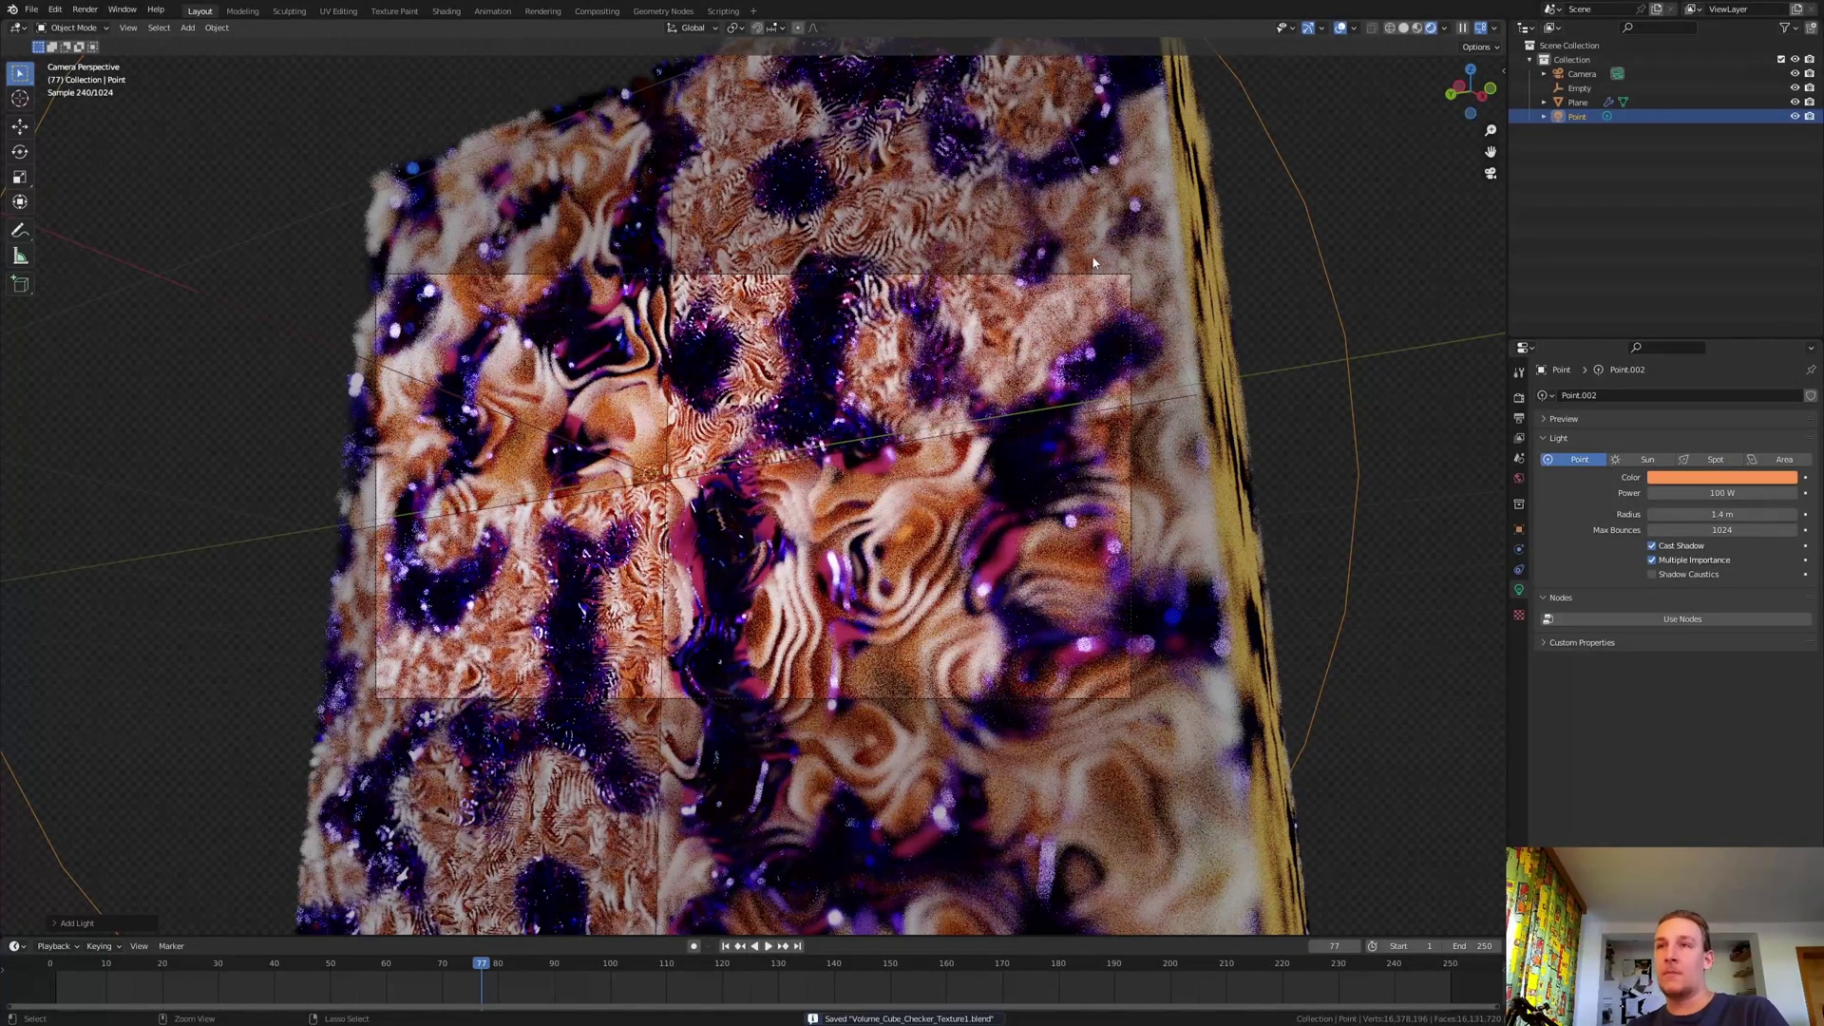
- Check the compositor's Denoise prefilter, then set the render output folder to Renderd_Images
{"action": "left_click", "coordinate": [597, 12]}
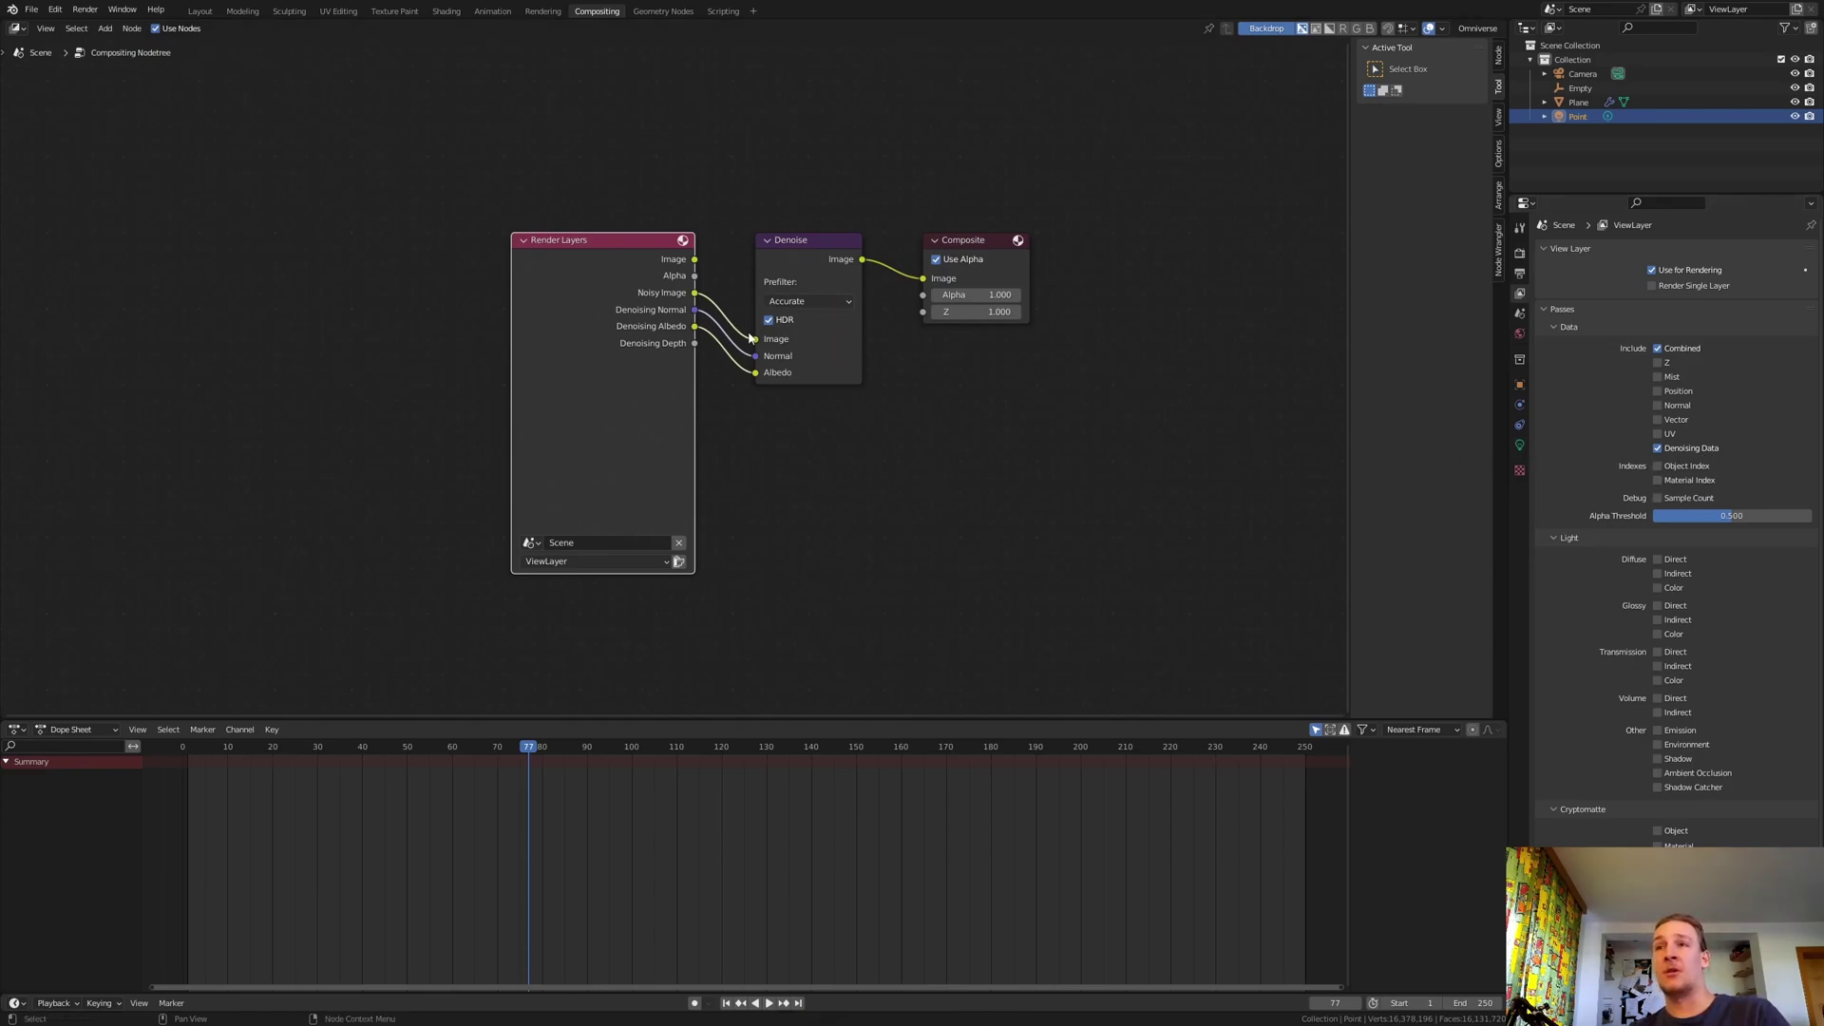
{"action": "left_click", "coordinate": [798, 302]}
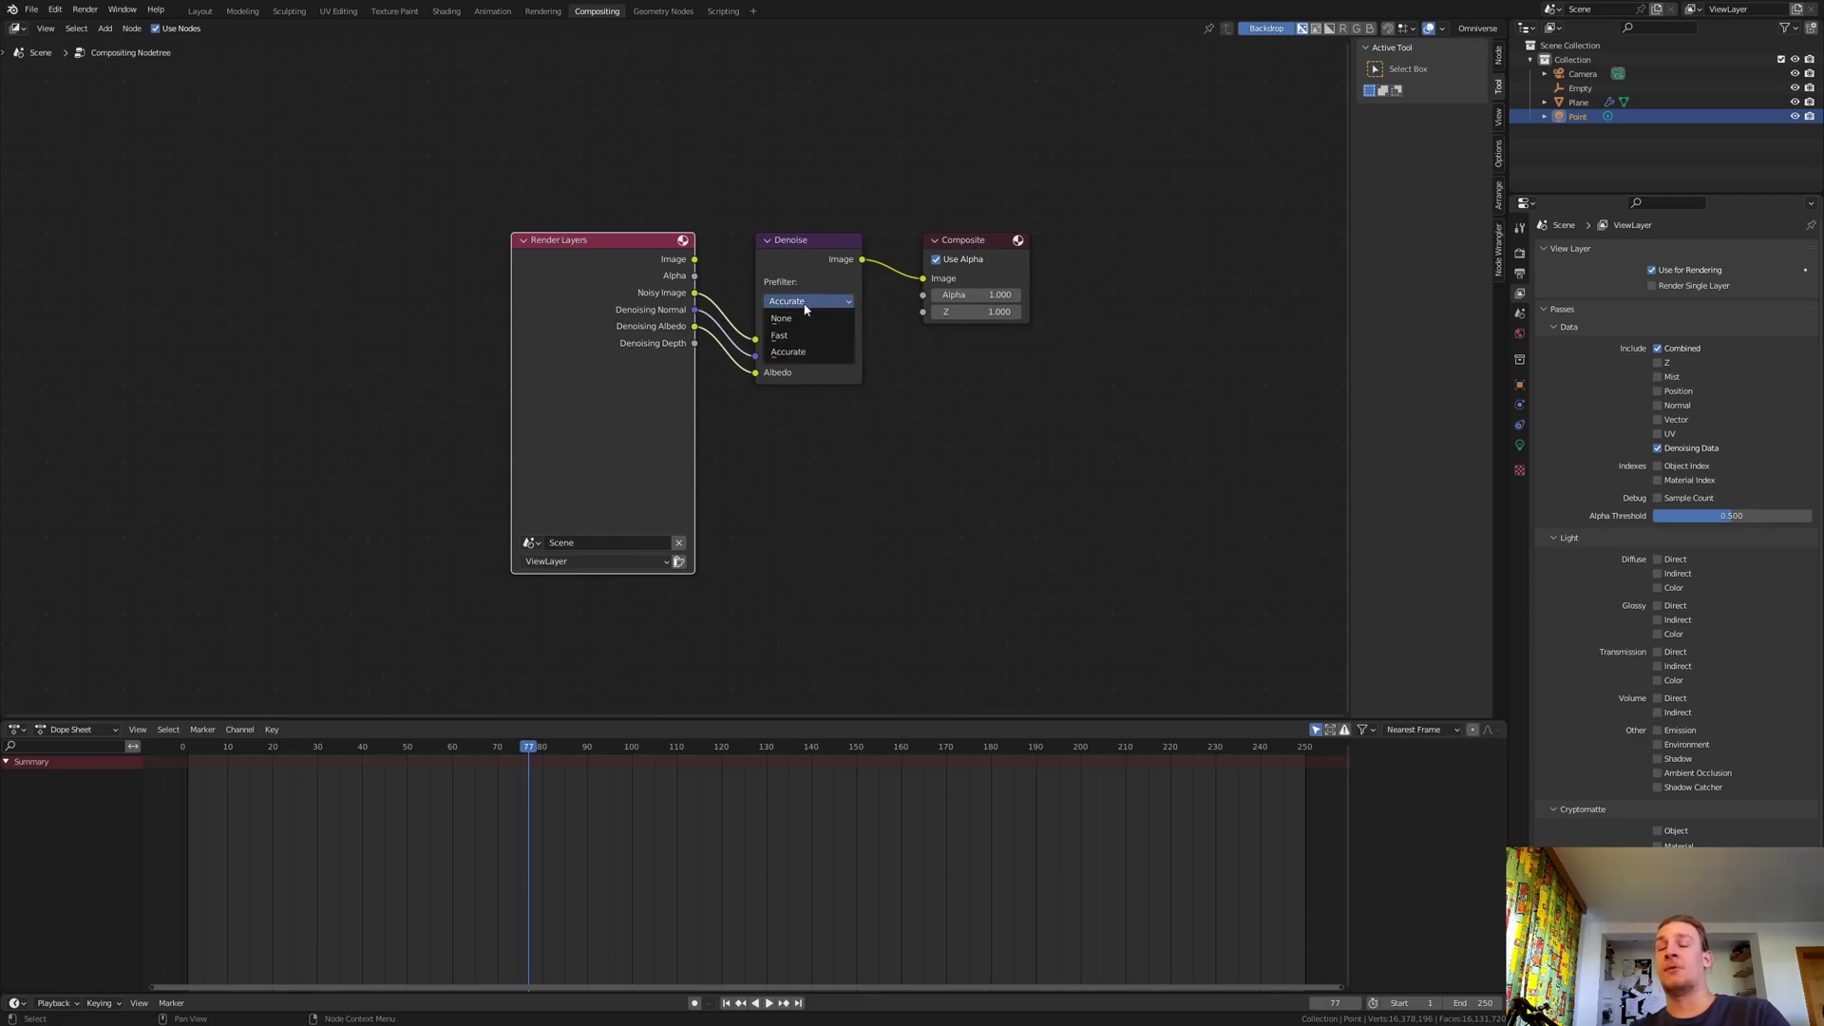
{"action": "left_click", "coordinate": [1519, 274]}
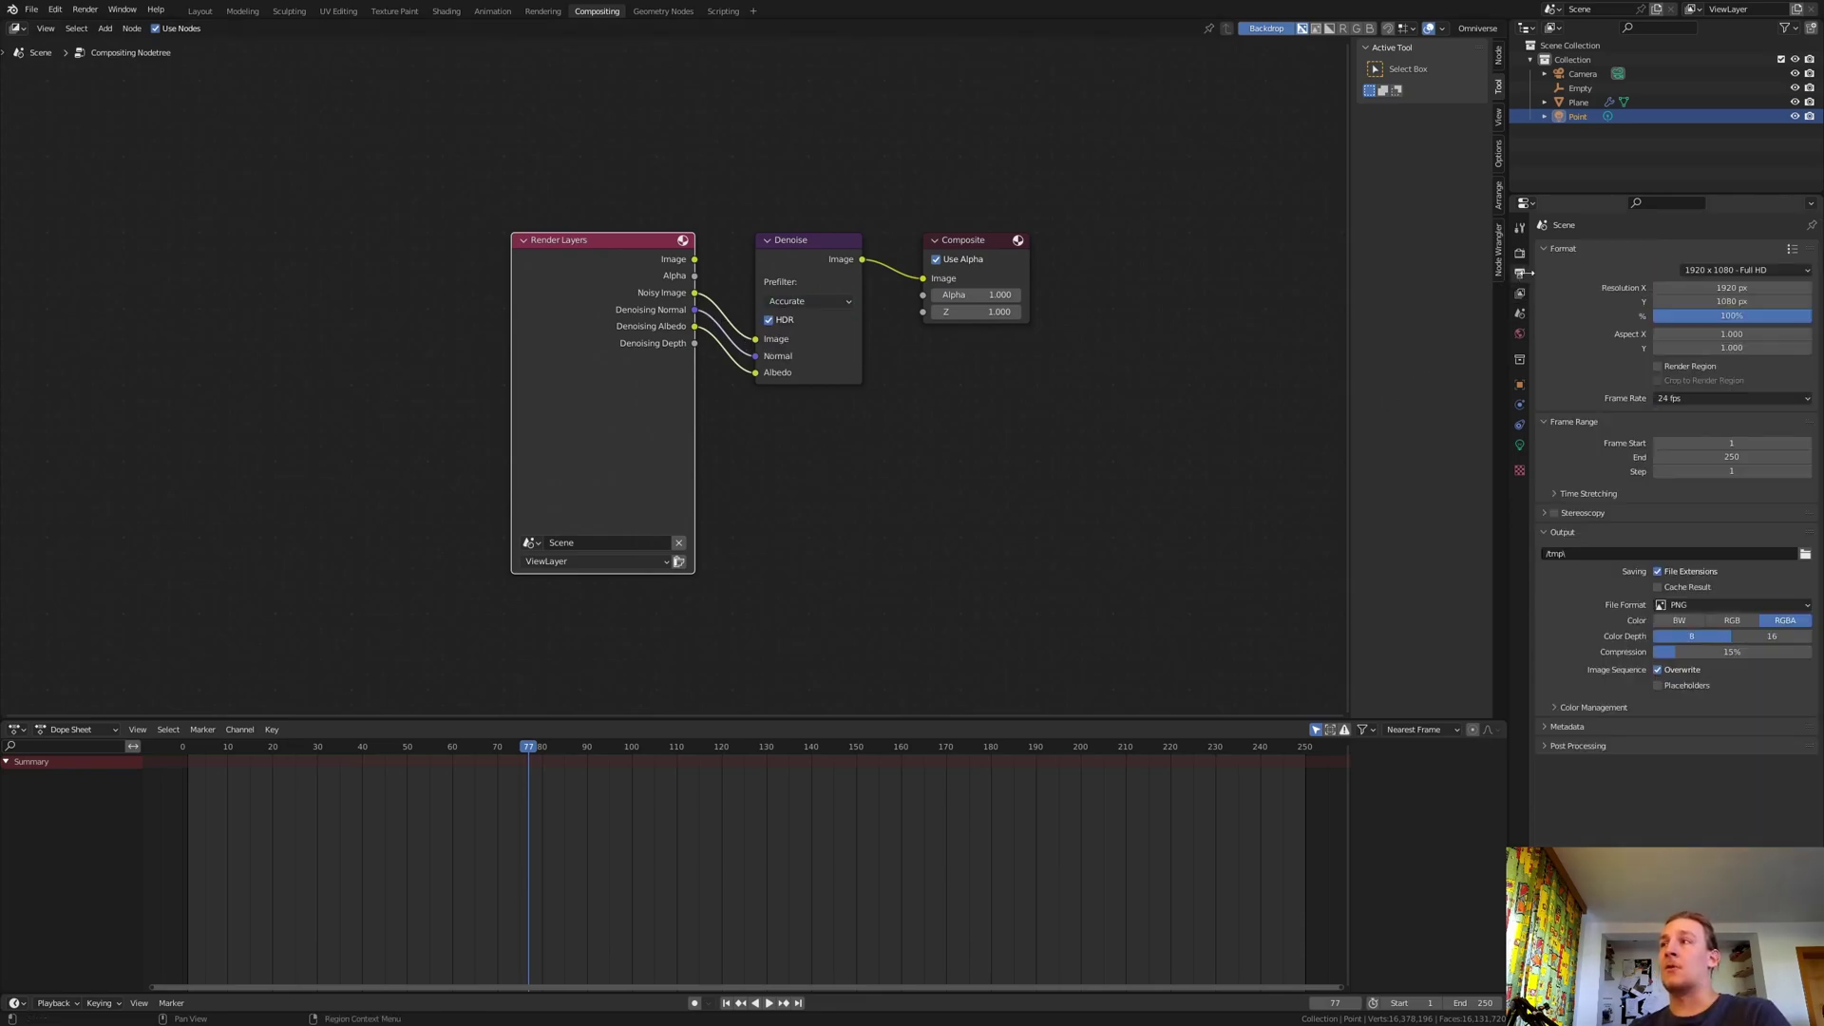
{"action": "left_click", "coordinate": [1805, 554]}
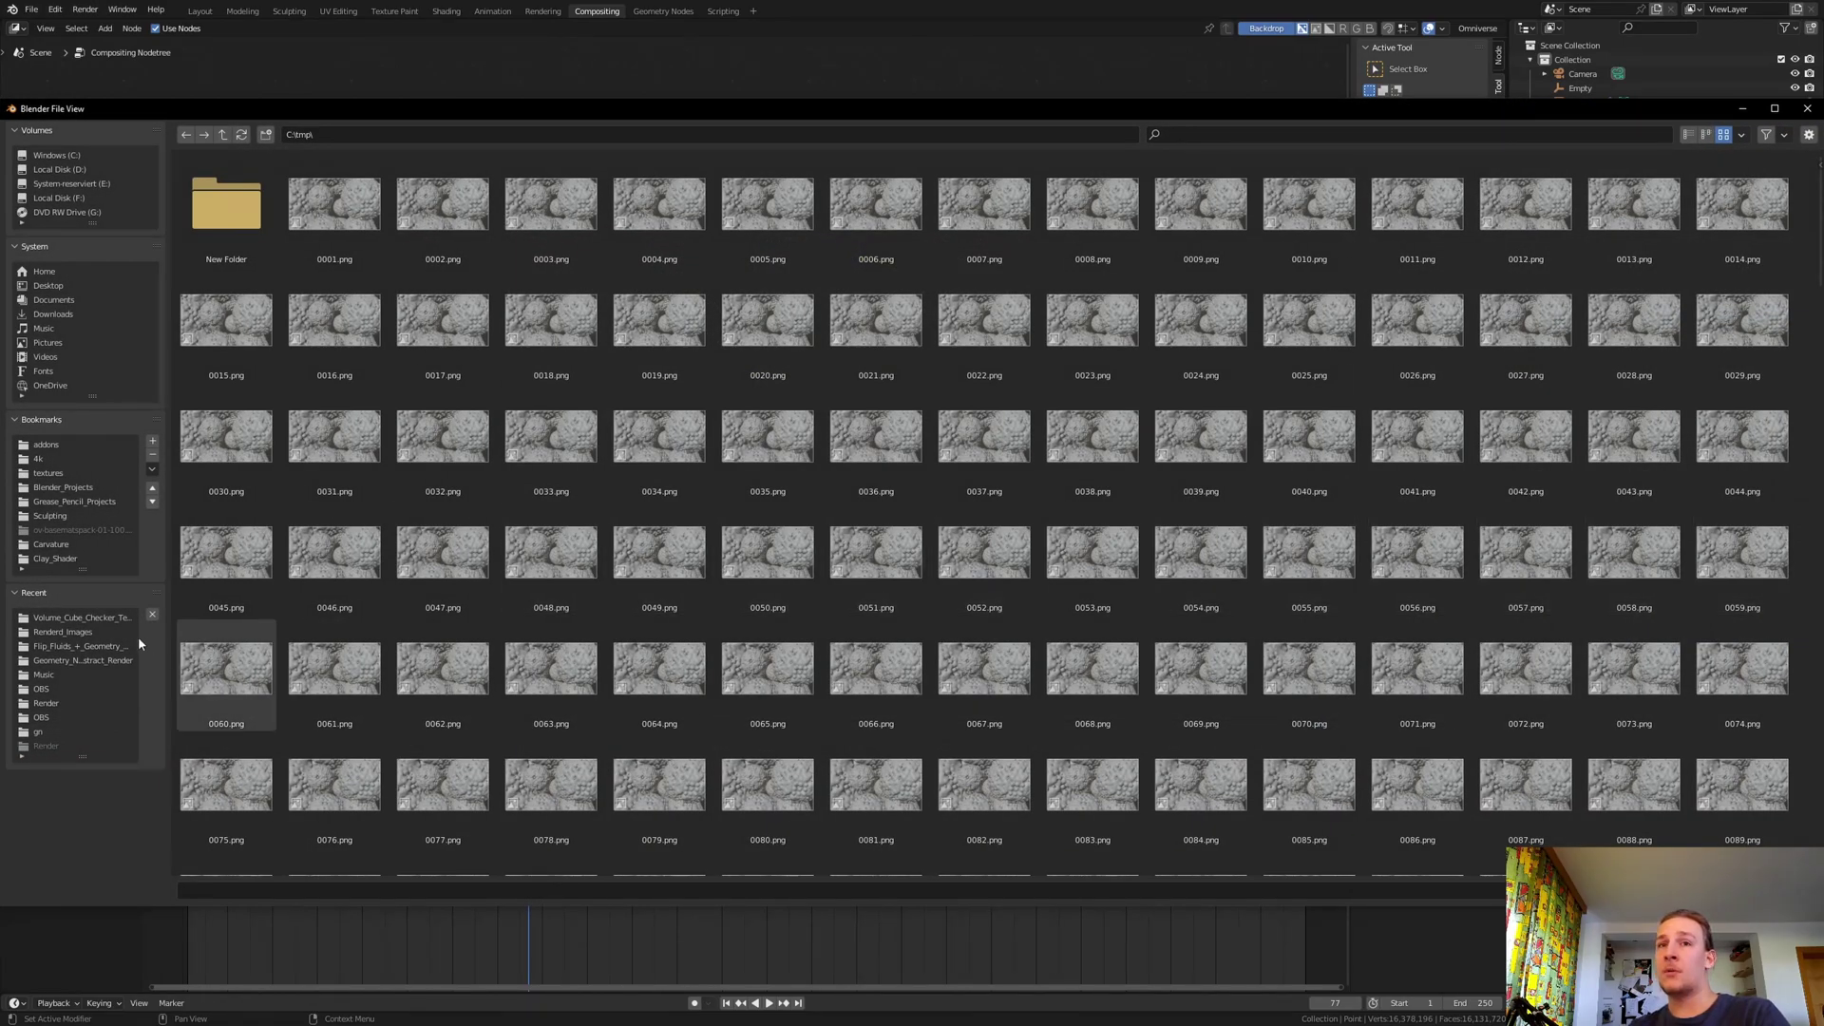
{"action": "key", "text": "Escape"}
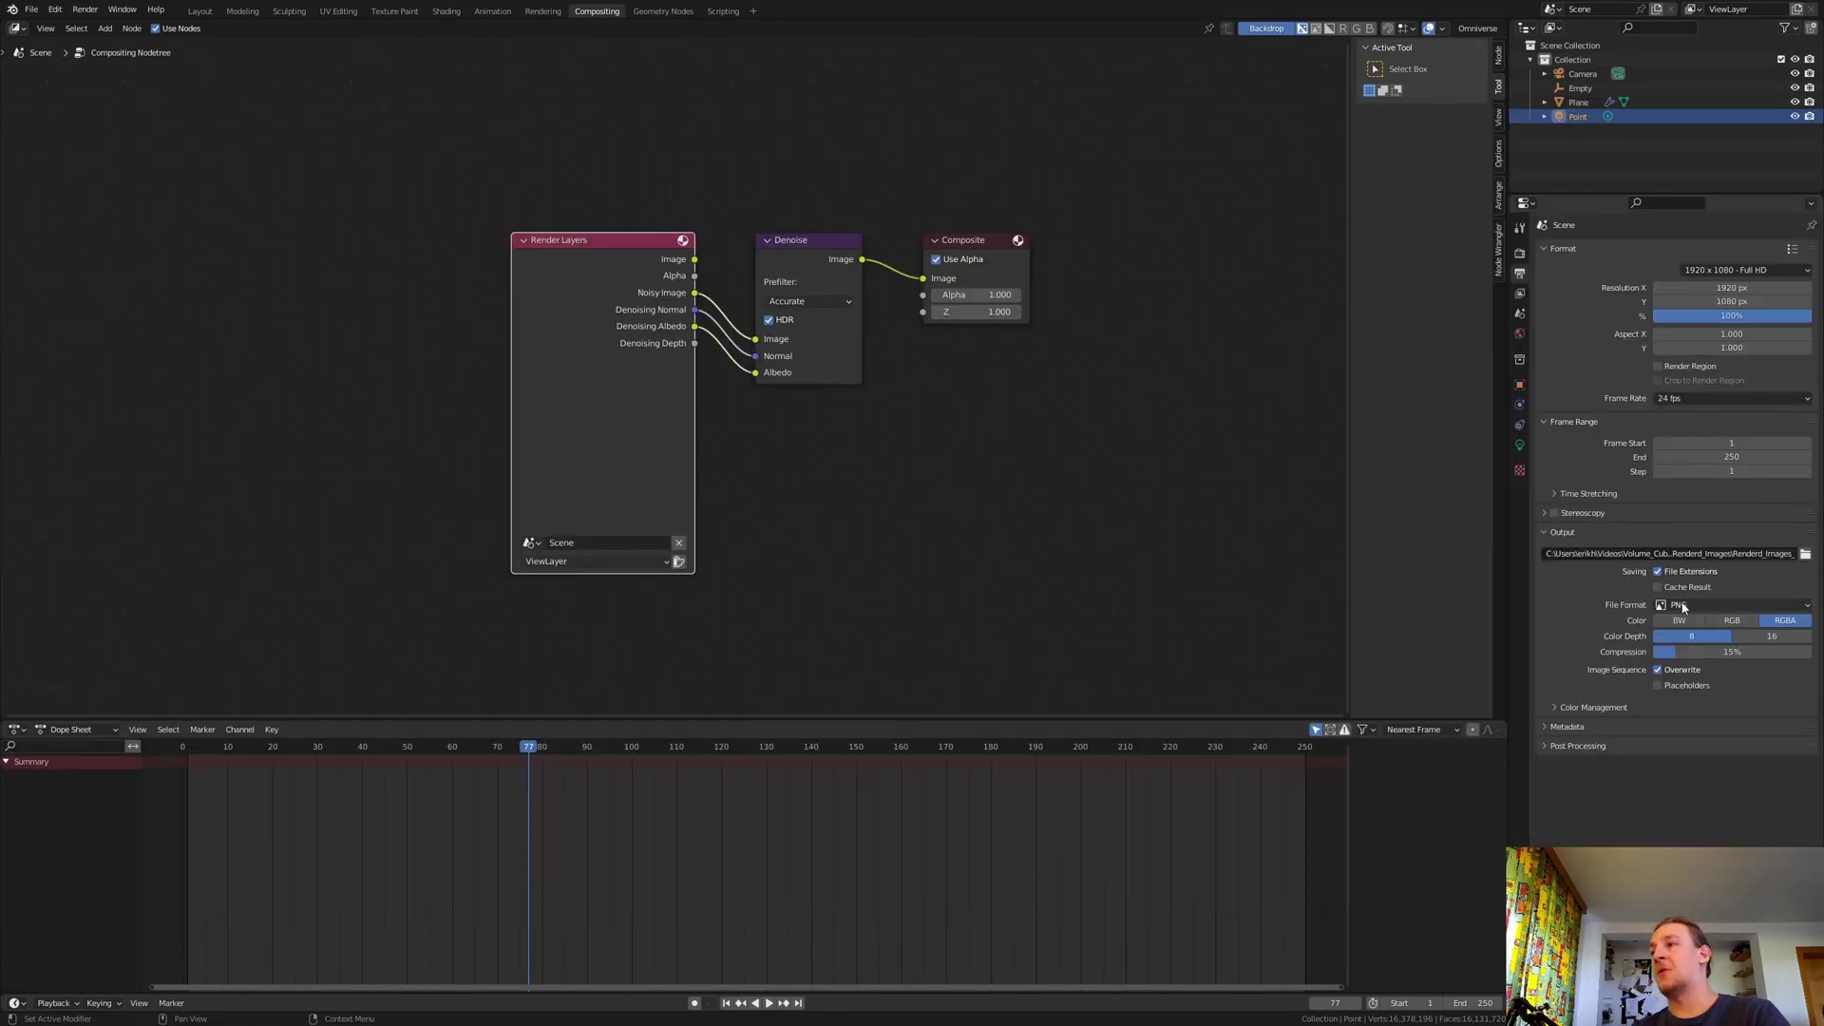
- Set the output file format to JPEG at 100% quality
{"action": "left_click", "coordinate": [1682, 606]}
{"action": "left_click", "coordinate": [1573, 694]}
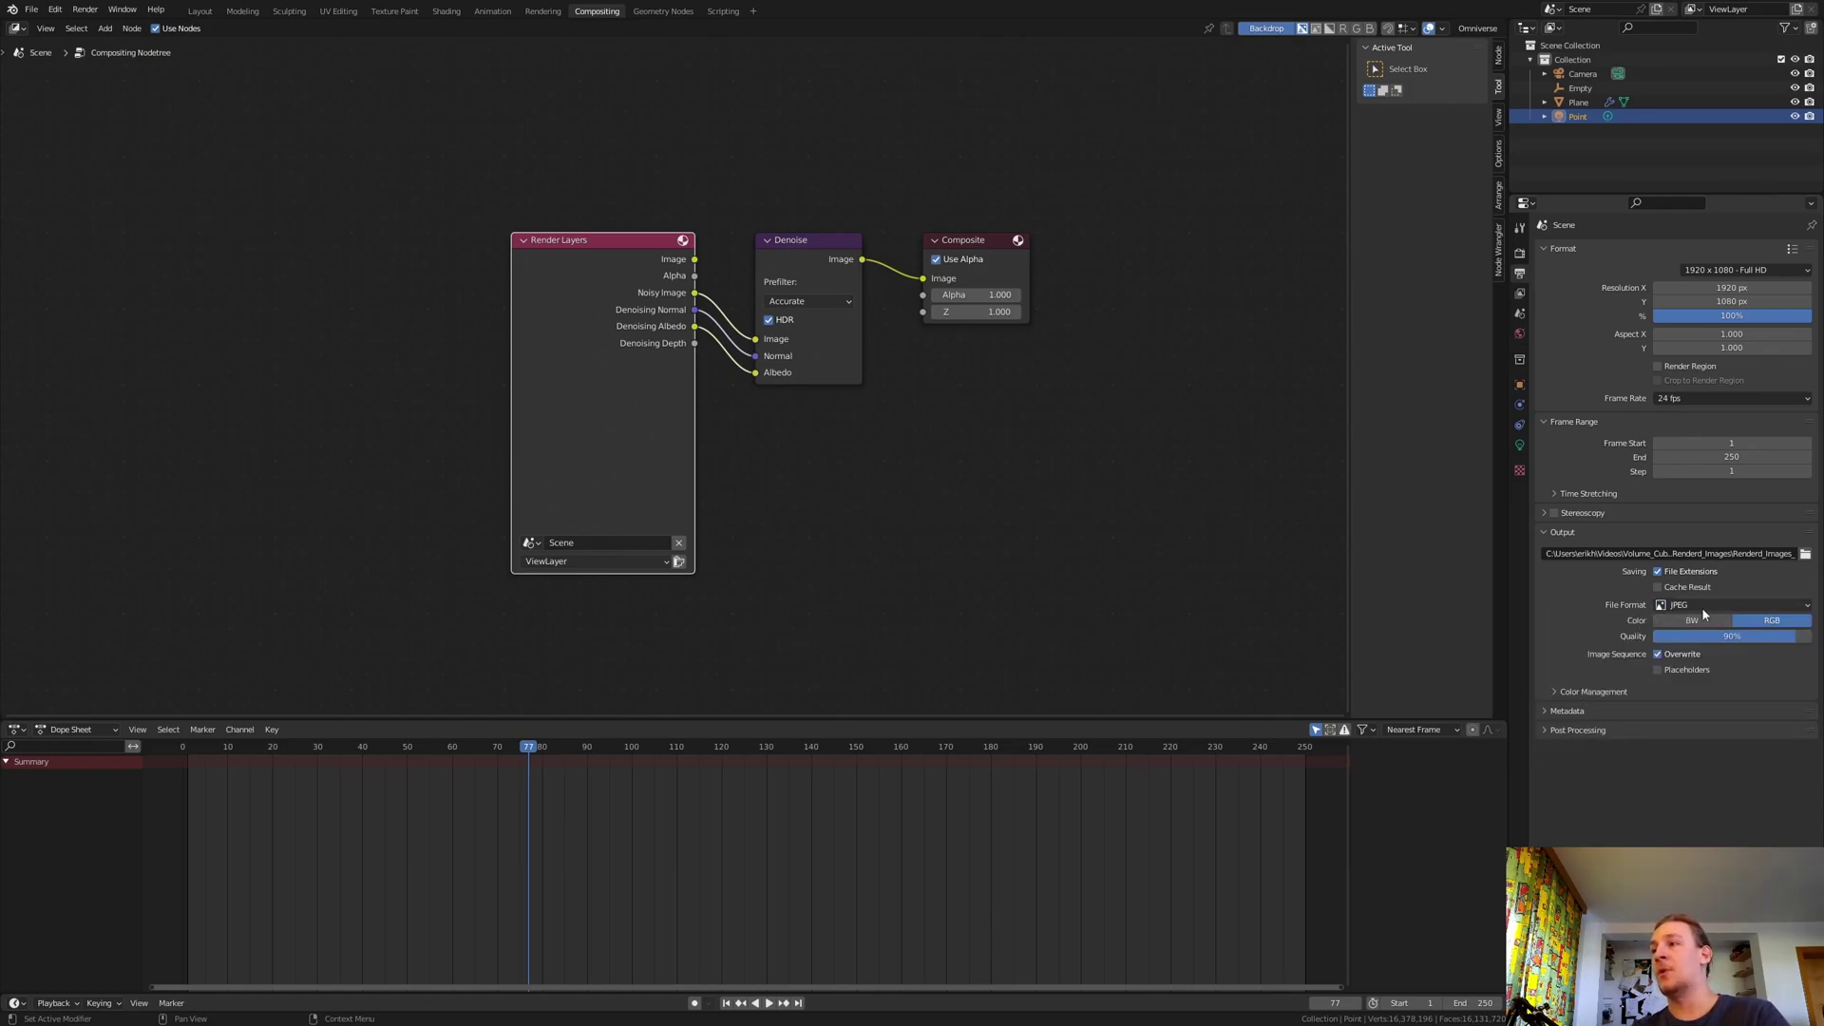
{"action": "left_click_drag", "start_coordinate": [1739, 636], "coordinate": [1814, 642]}
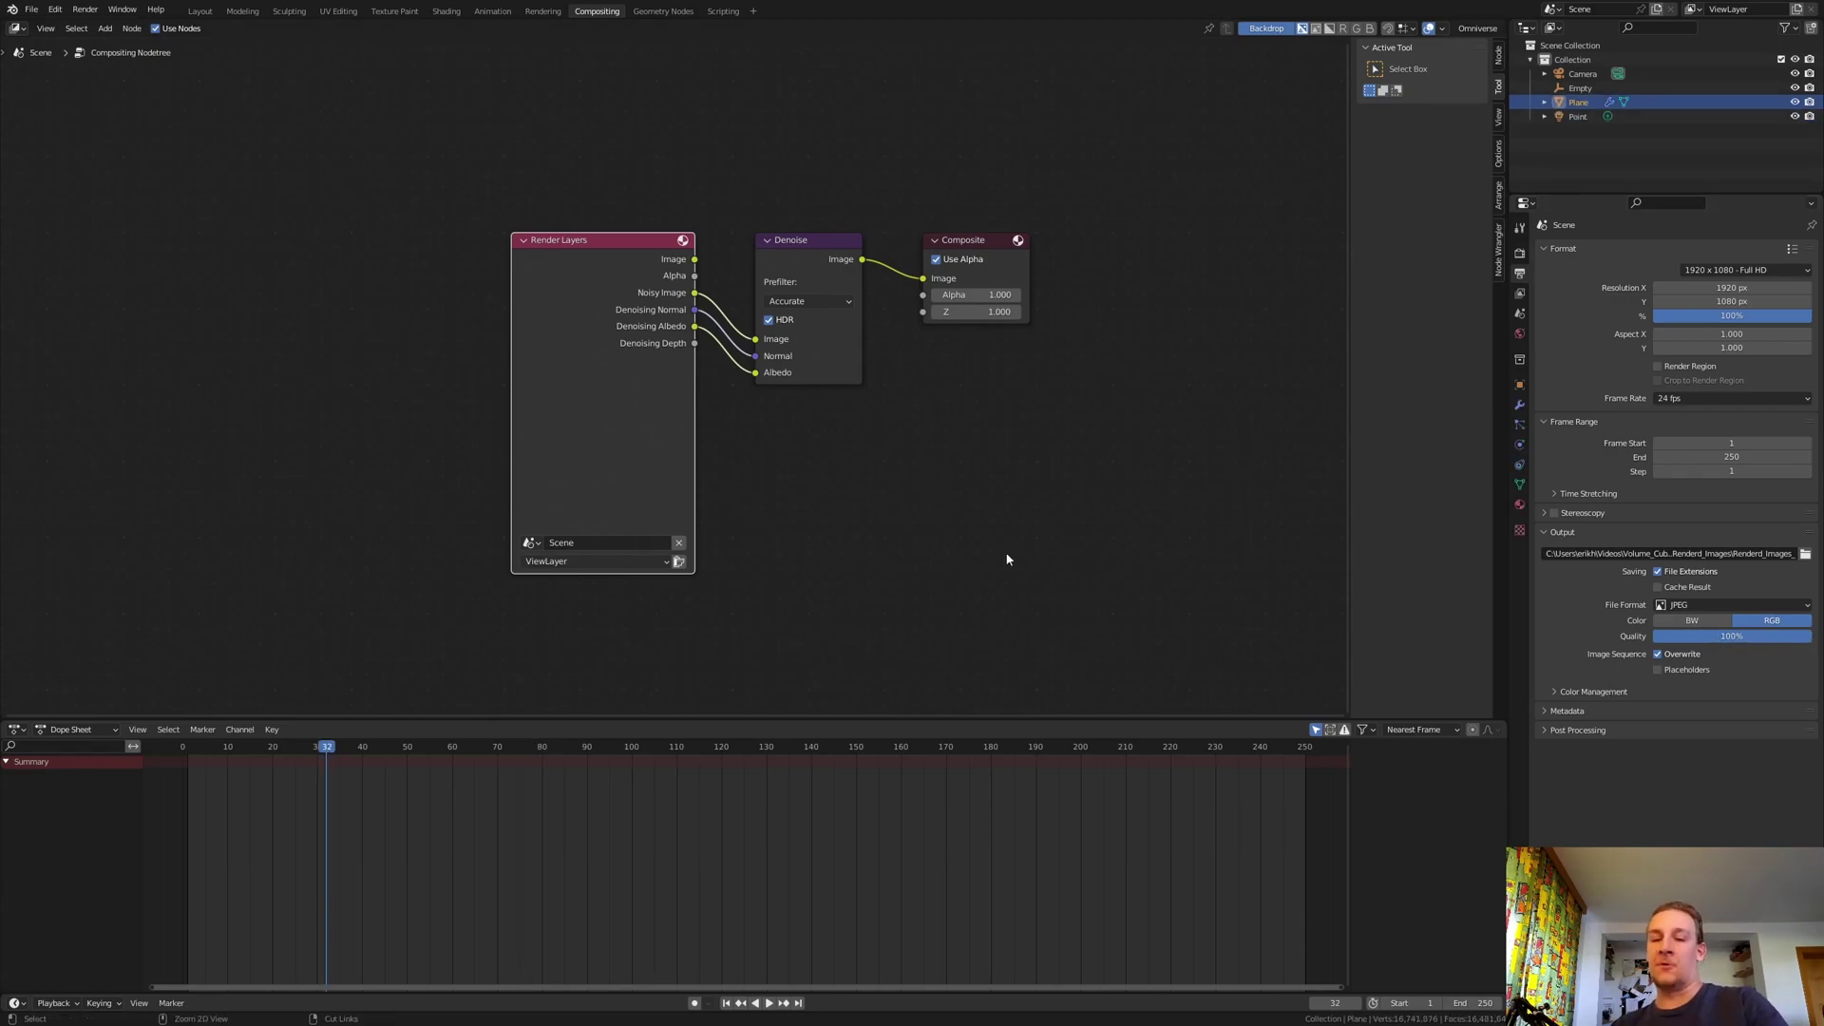
- Save the project, render all 250 animation frames, and close the render window
{"action": "key", "text": "ctrl+s"}
{"action": "left_click", "coordinate": [85, 10]}
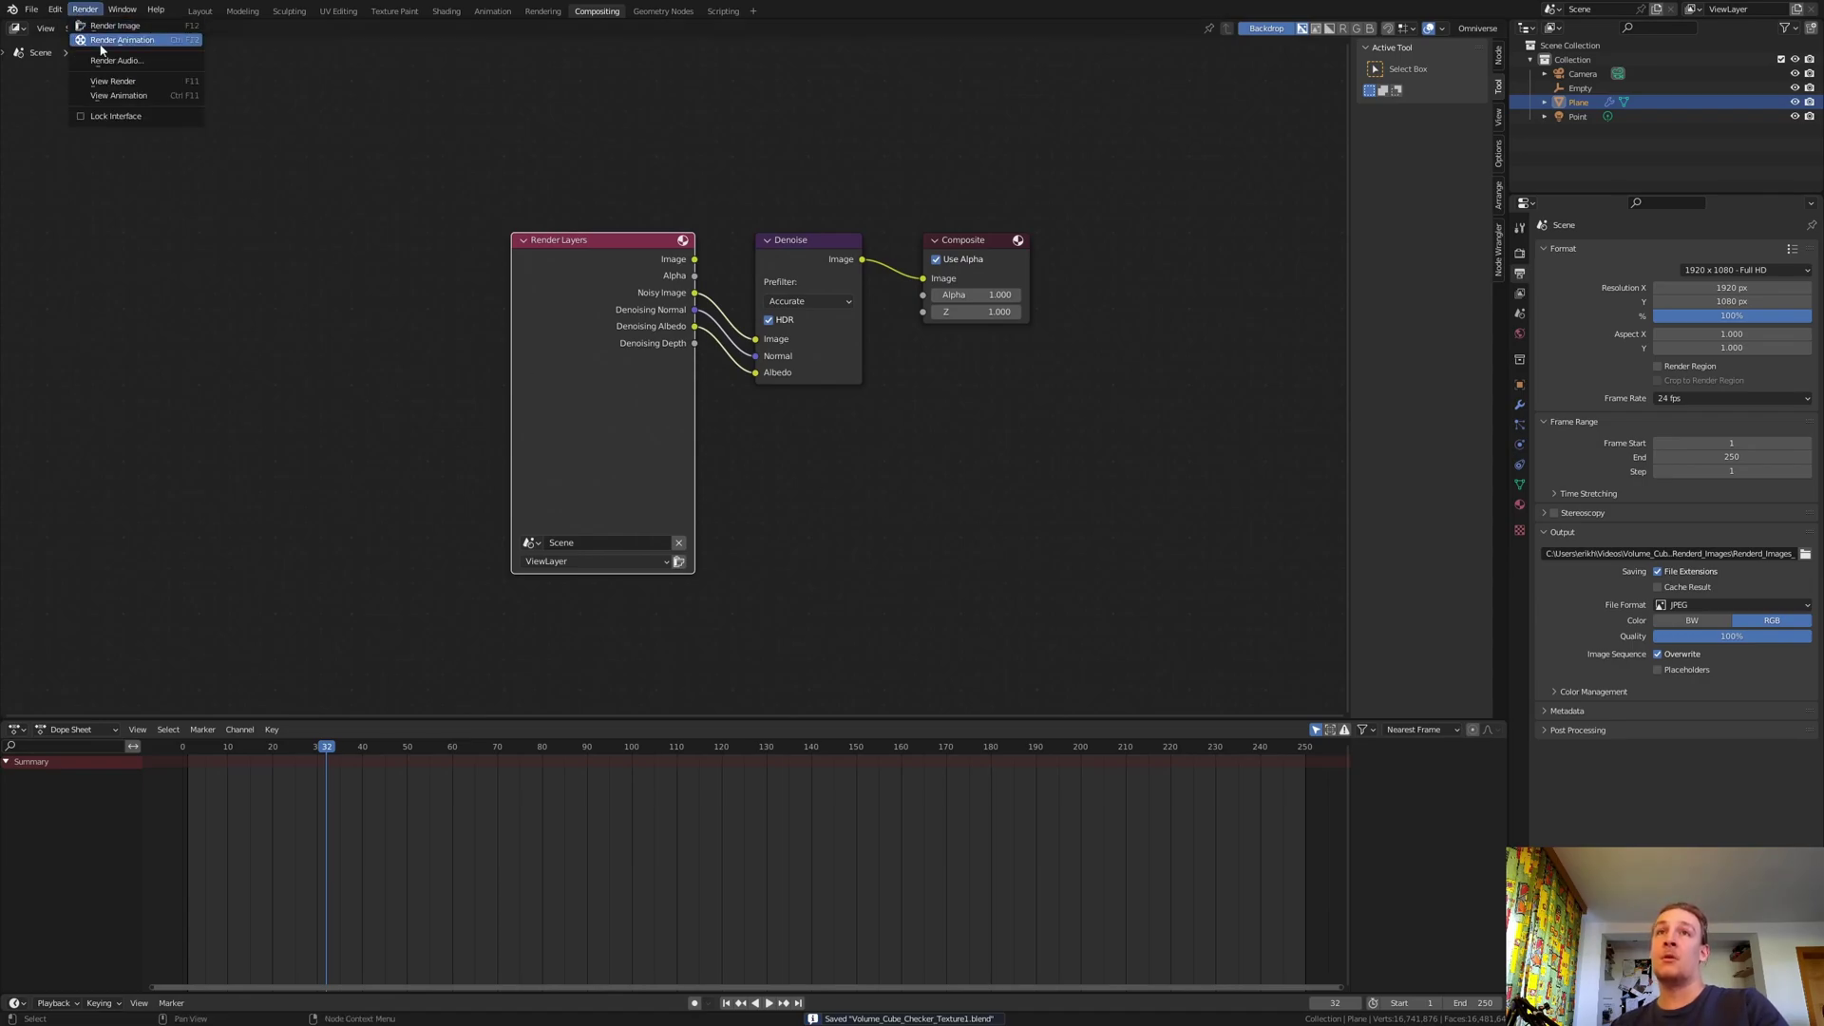
{"action": "left_click", "coordinate": [101, 43]}
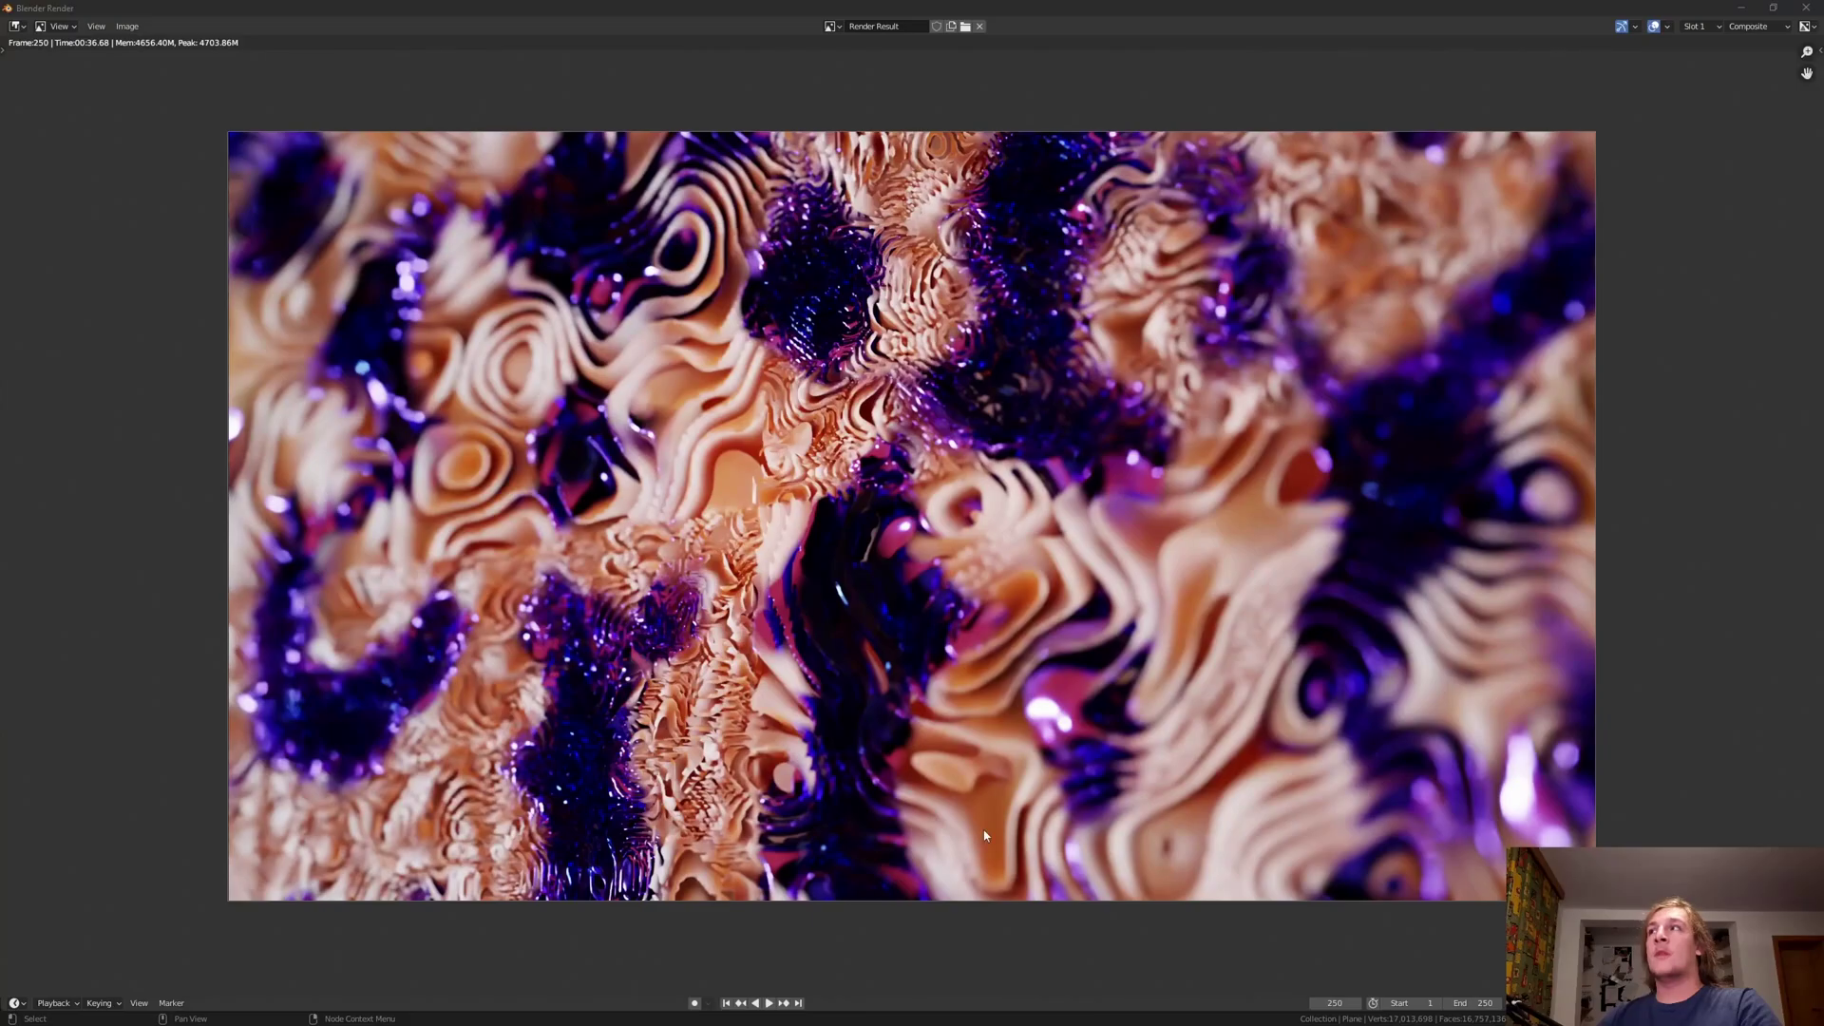
{"action": "left_click", "coordinate": [1806, 8]}
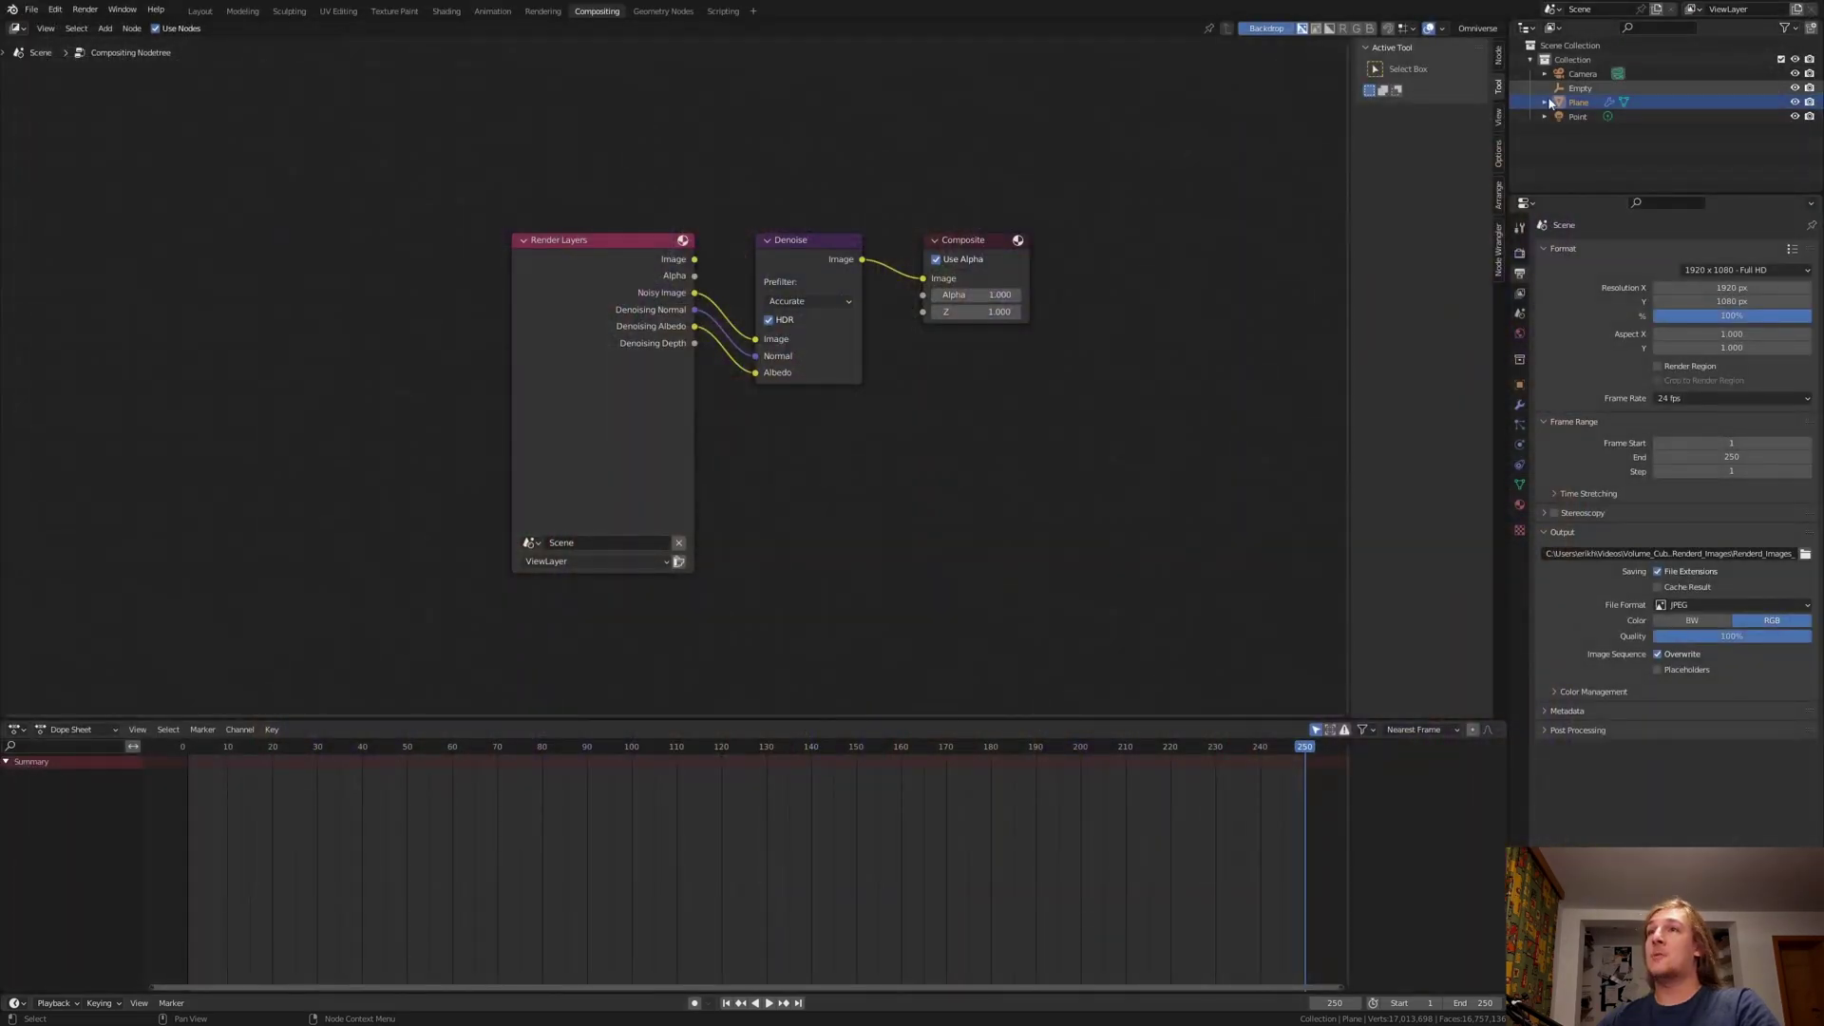
- In Geometry Nodes, set the Volume Cube Resolution X, Y and Z to 32
{"action": "left_click", "coordinate": [662, 12]}
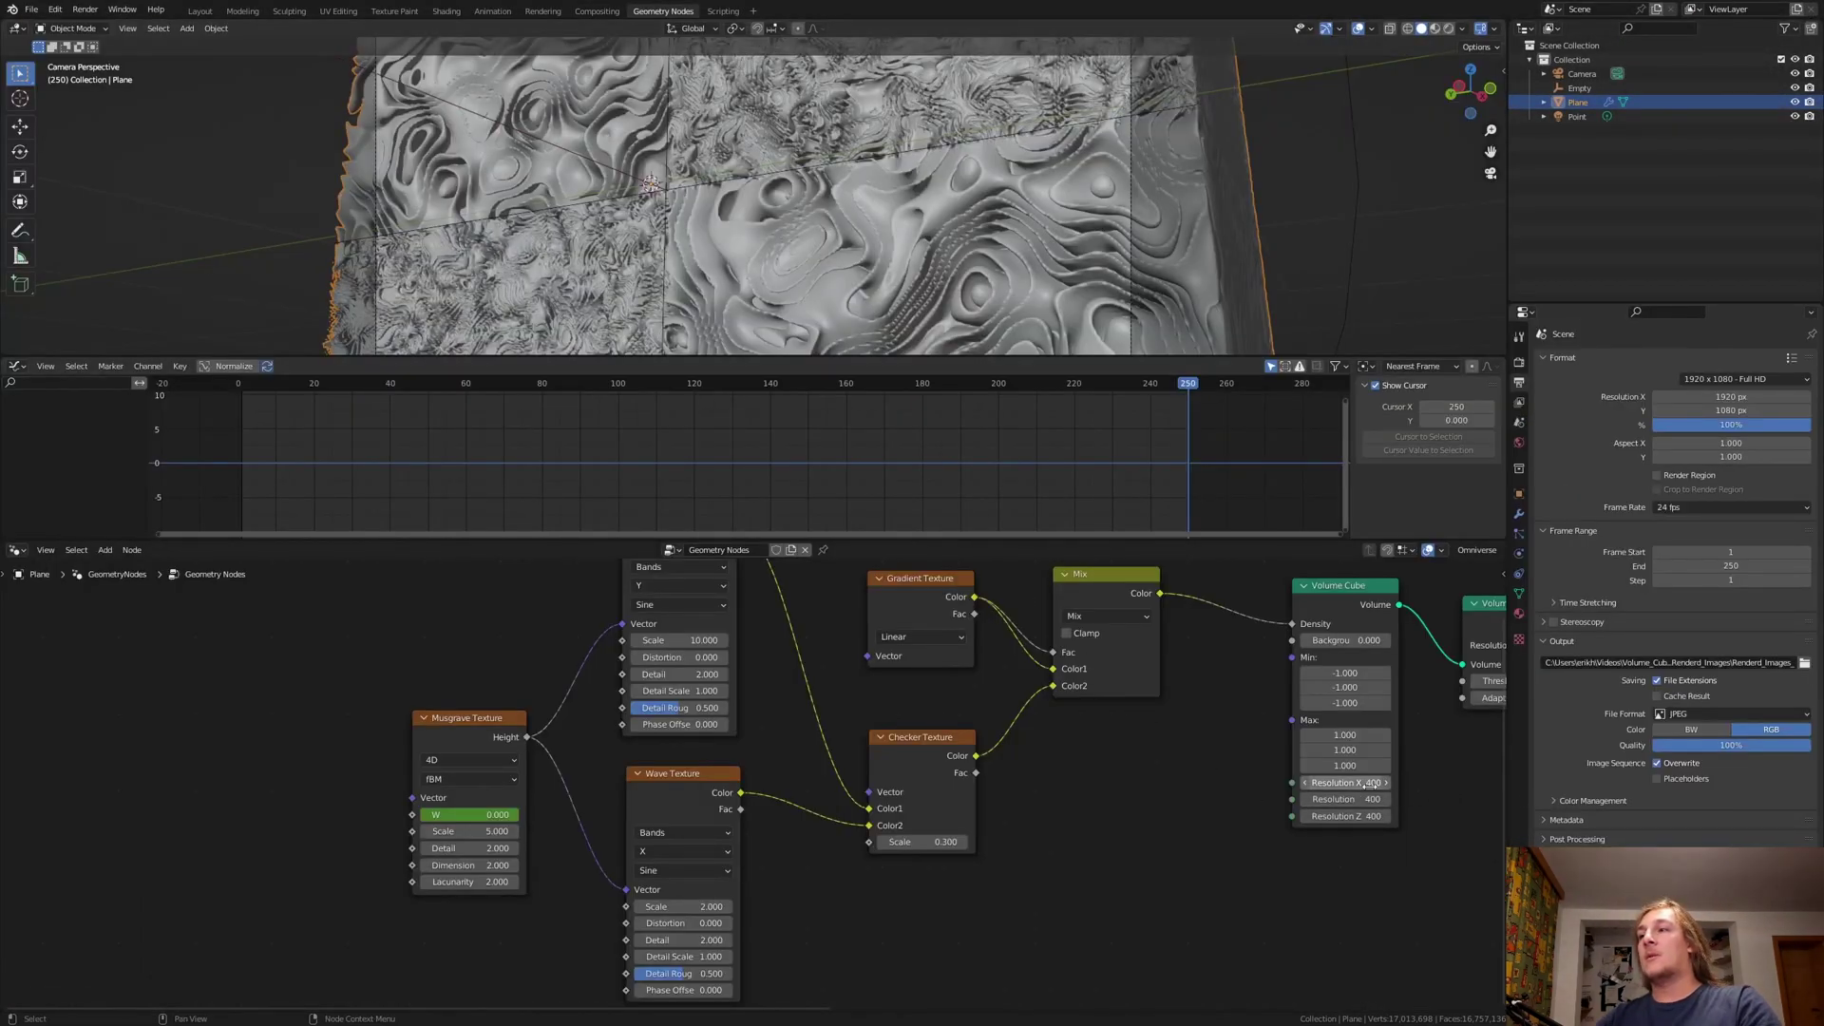
{"action": "left_click_drag", "start_coordinate": [1344, 783], "coordinate": [1345, 817]}
{"action": "type", "text": "3"}
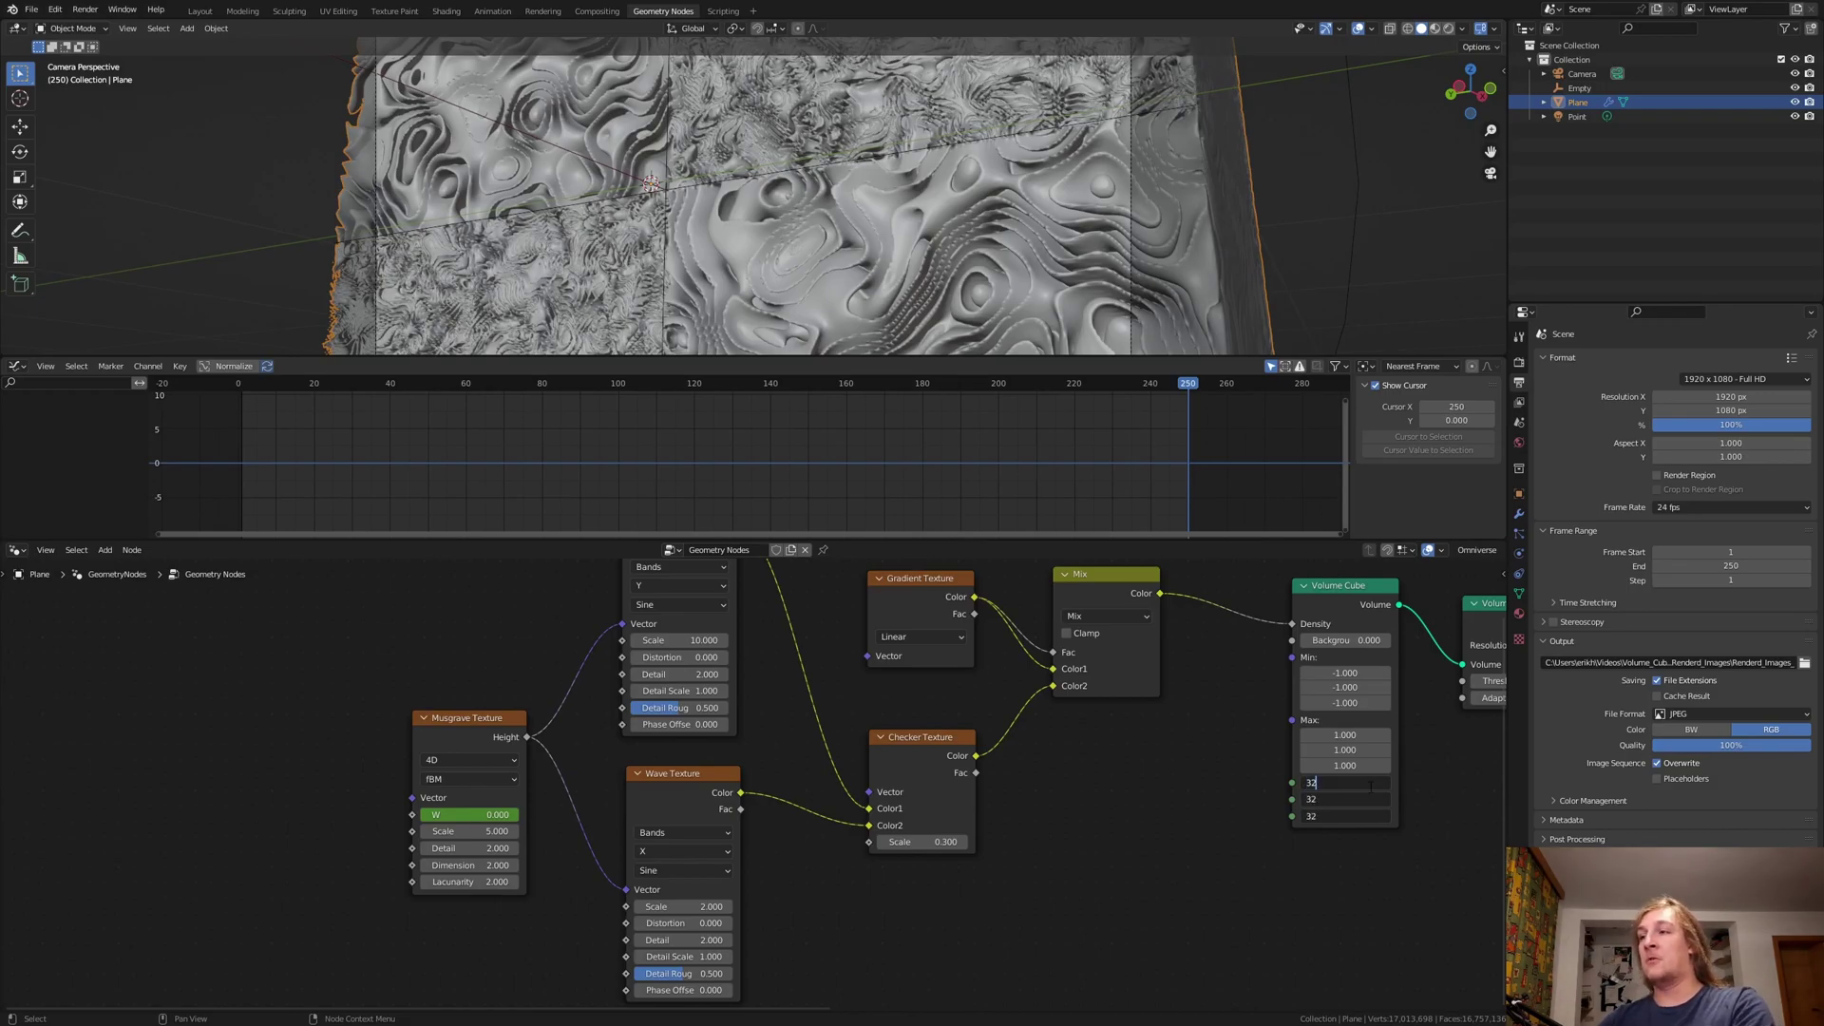
{"action": "type", "text": "2"}
{"action": "key", "text": "Return"}
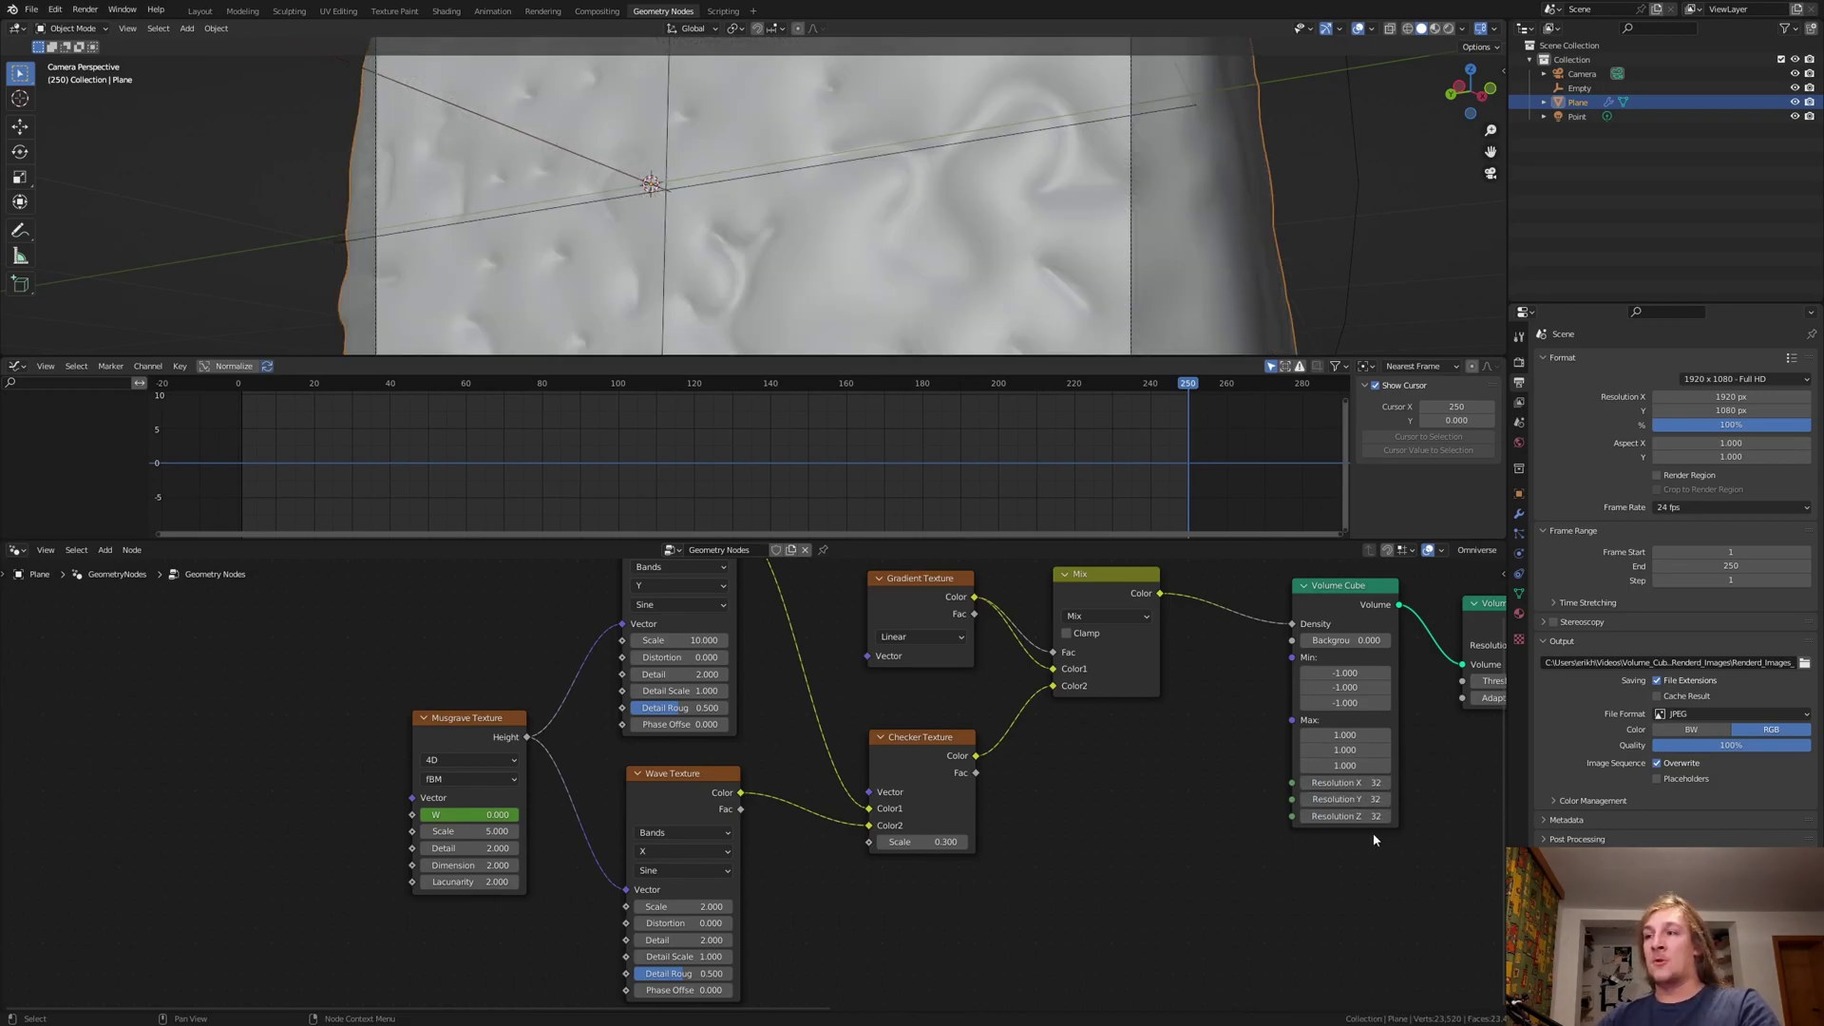
{"action": "middle_click_drag", "start_coordinate": [1467, 794], "coordinate": [1308, 806]}
{"action": "scroll", "coordinate": [1278, 809], "scroll_direction": "up", "scroll_amount": 2}
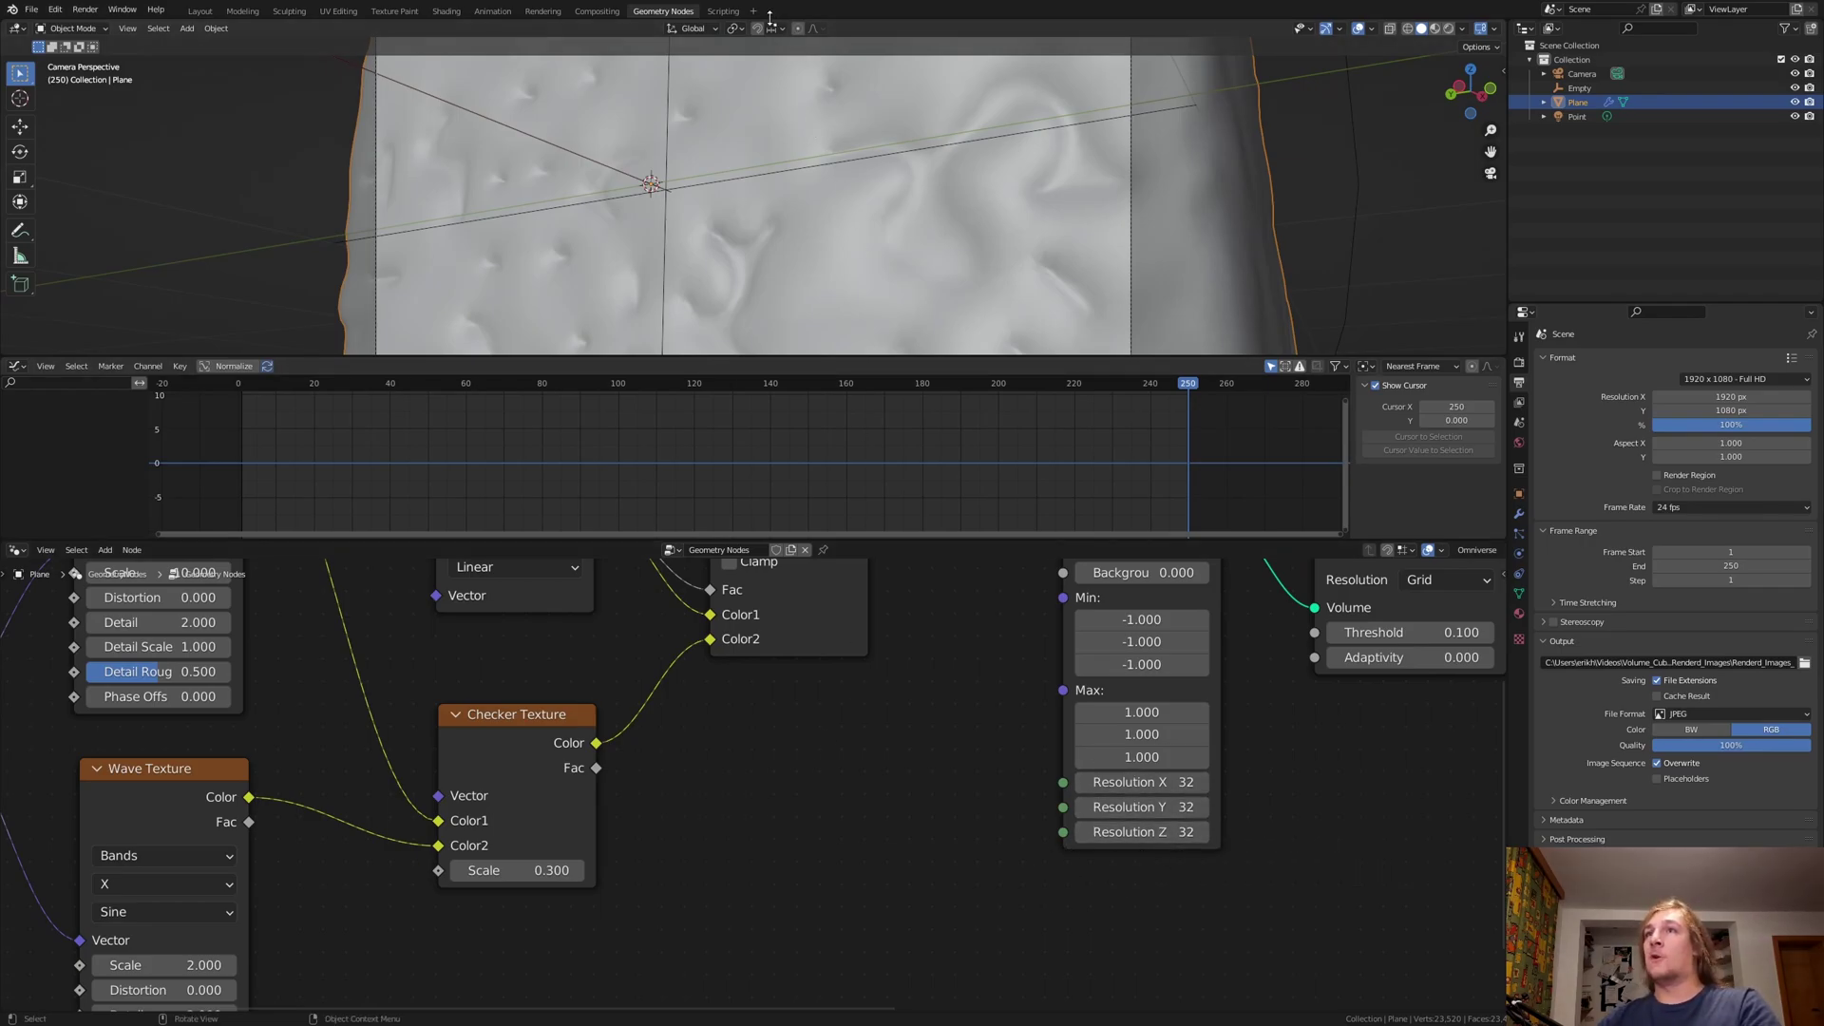
- Add a Video Editing workspace and move the playhead to the first frame
{"action": "left_click", "coordinate": [756, 11]}
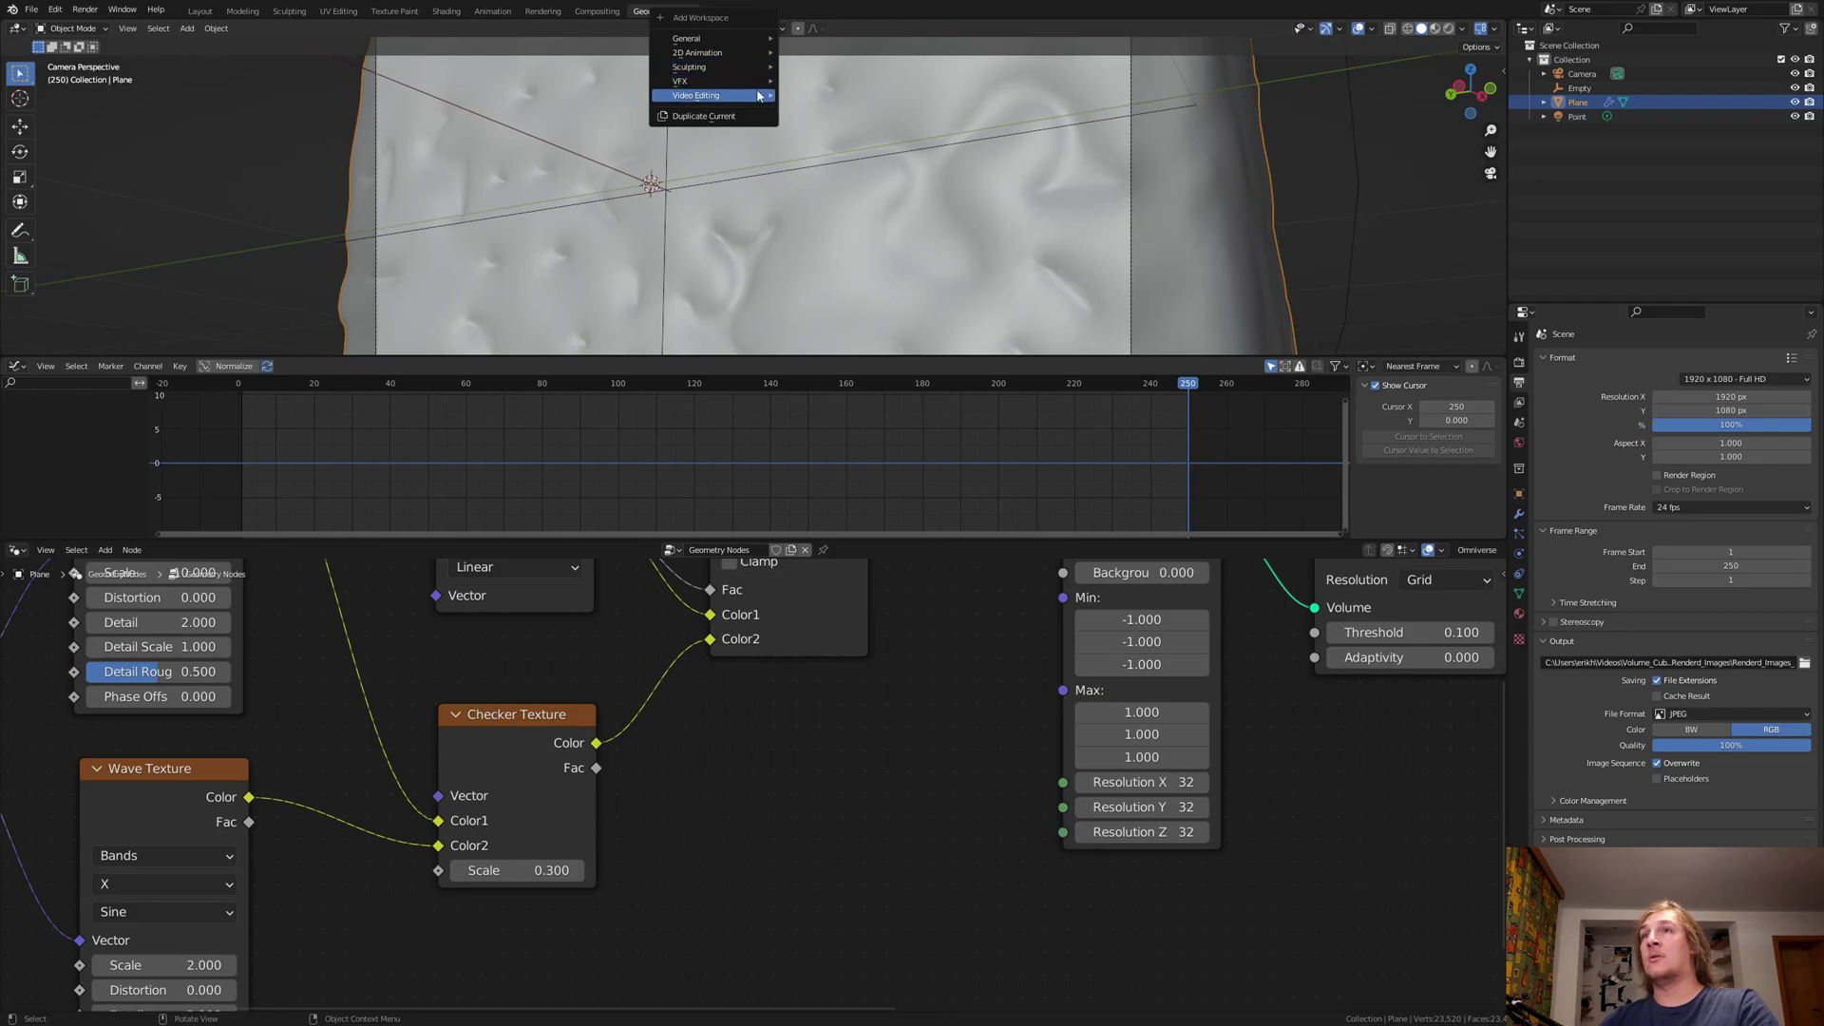
{"action": "left_click", "coordinate": [807, 110]}
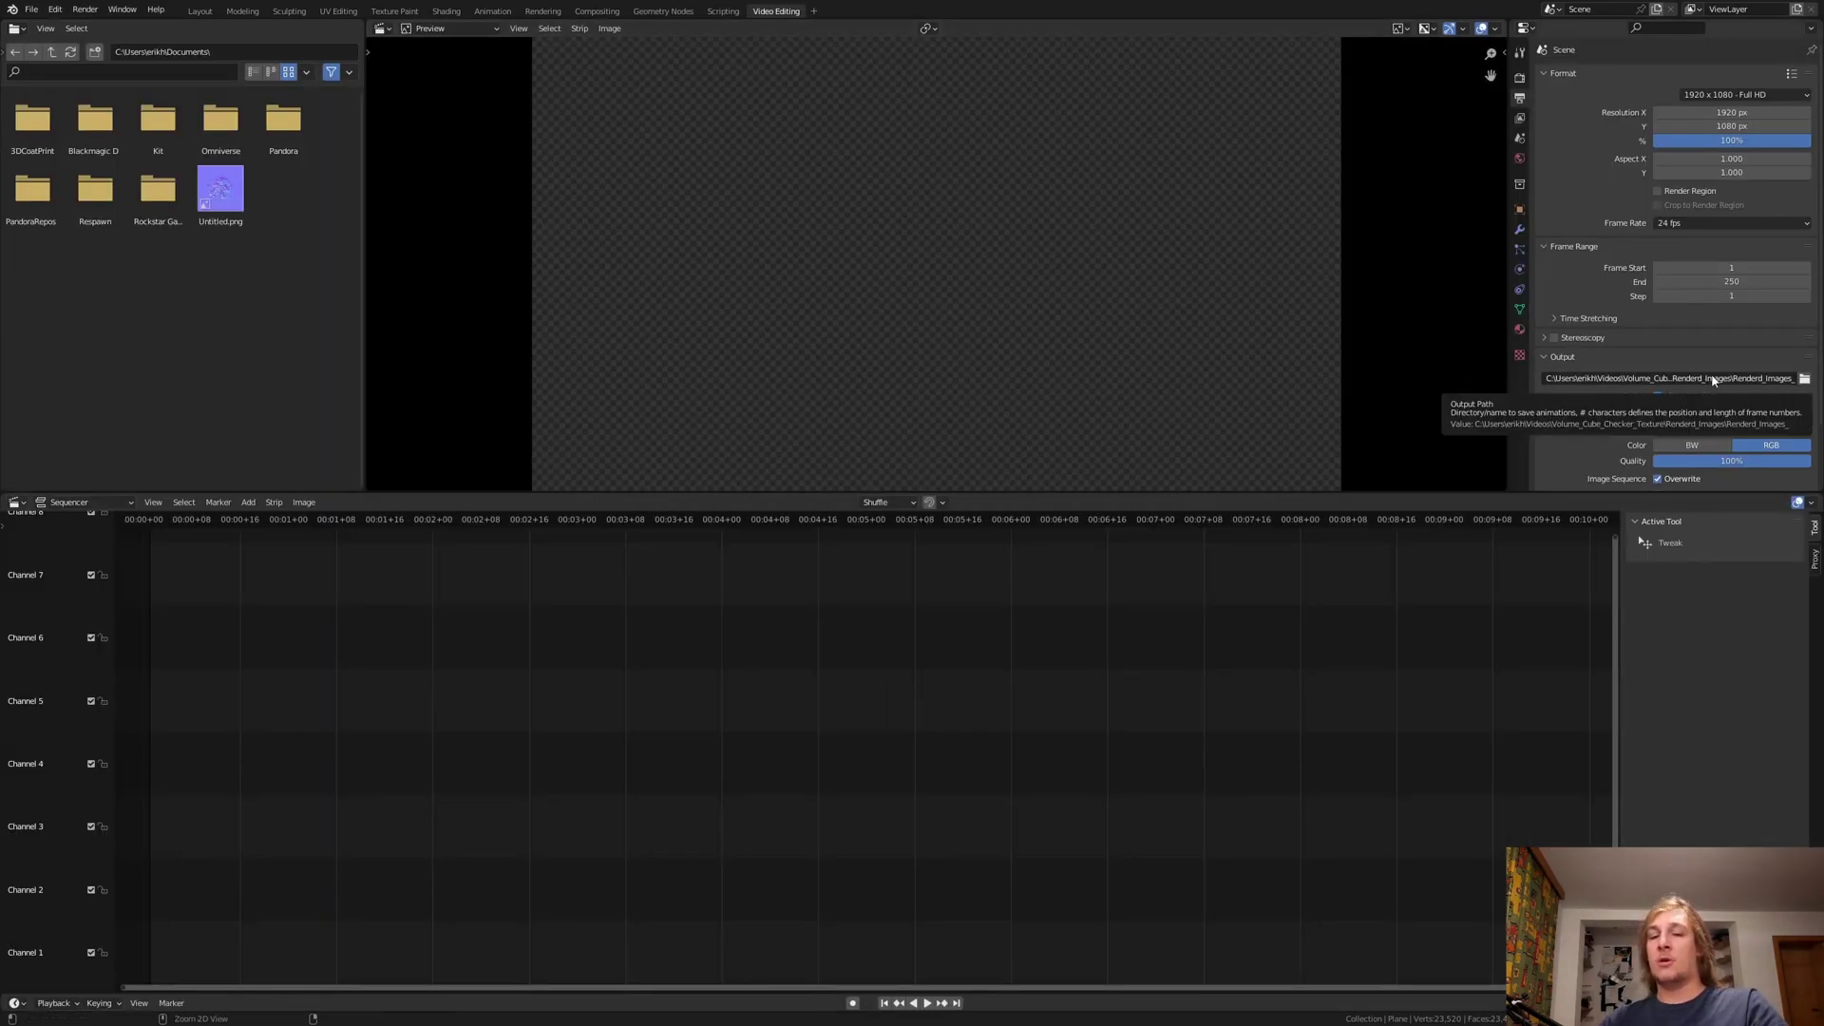
{"action": "left_click", "coordinate": [885, 1003]}
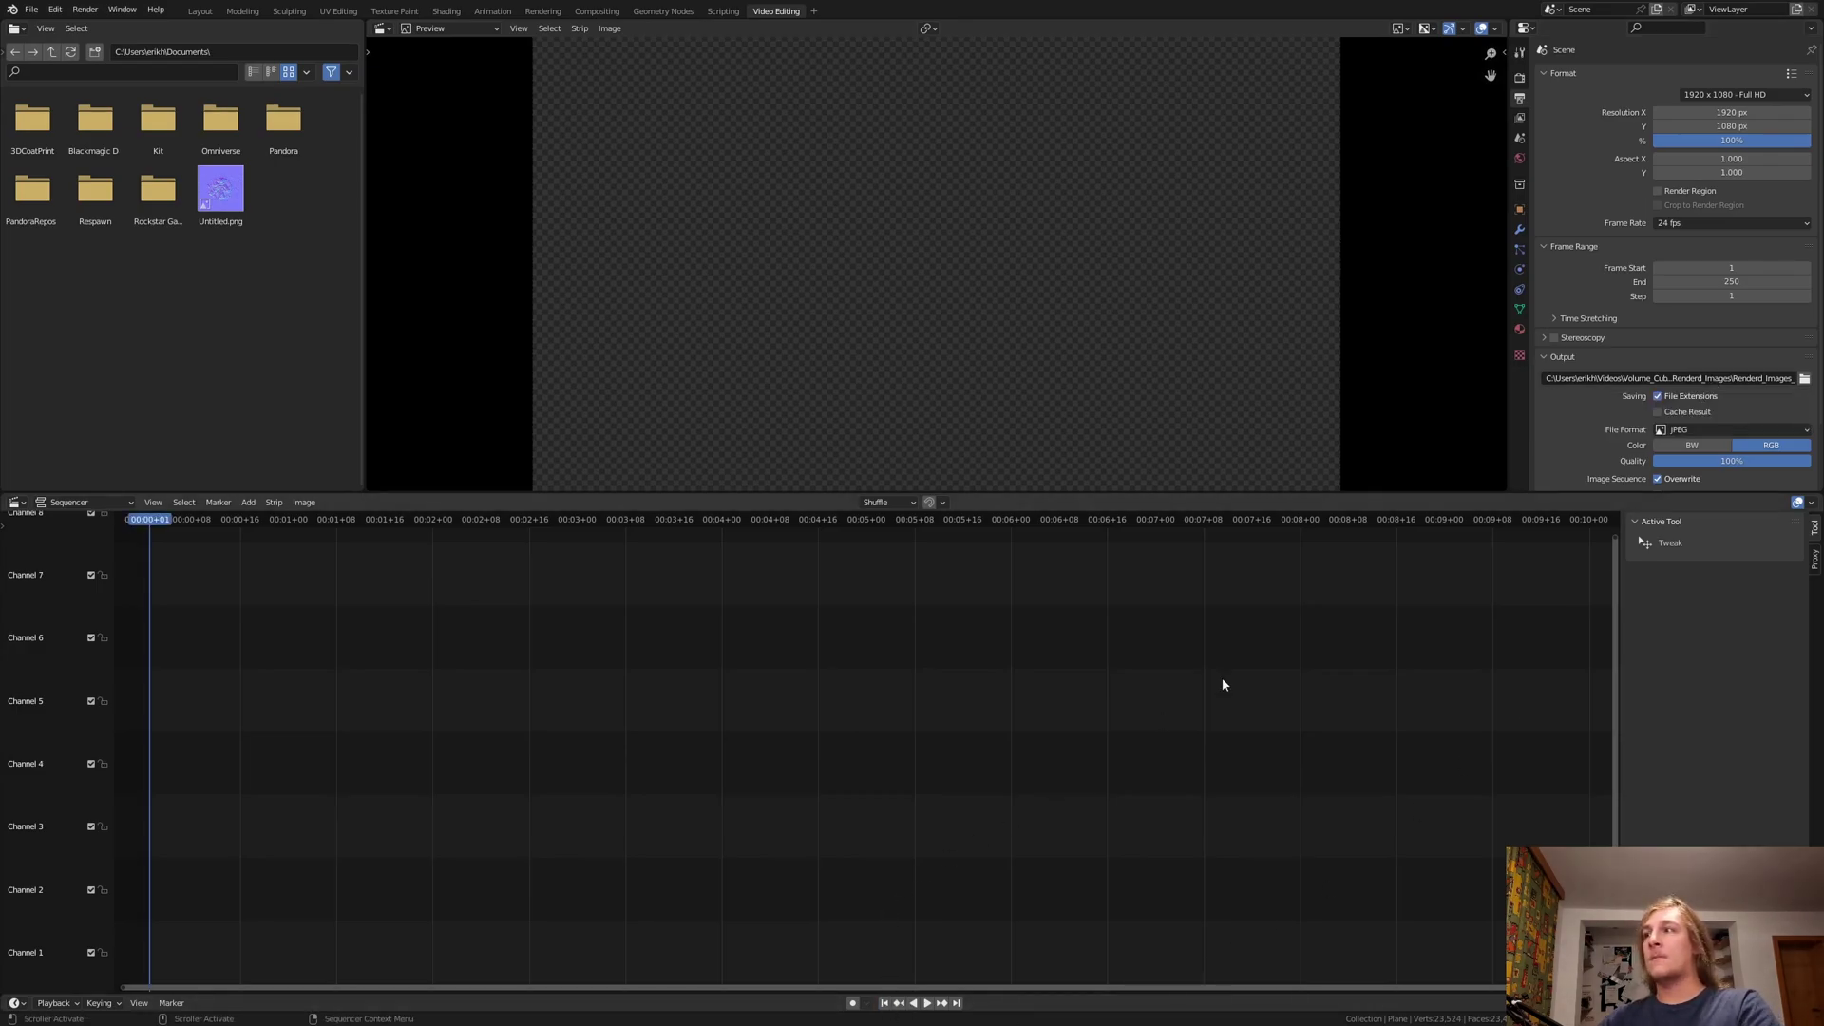
- Set render output to FFmpeg Video with an MPEG-4 container and High Quality
{"action": "left_click", "coordinate": [1744, 431]}
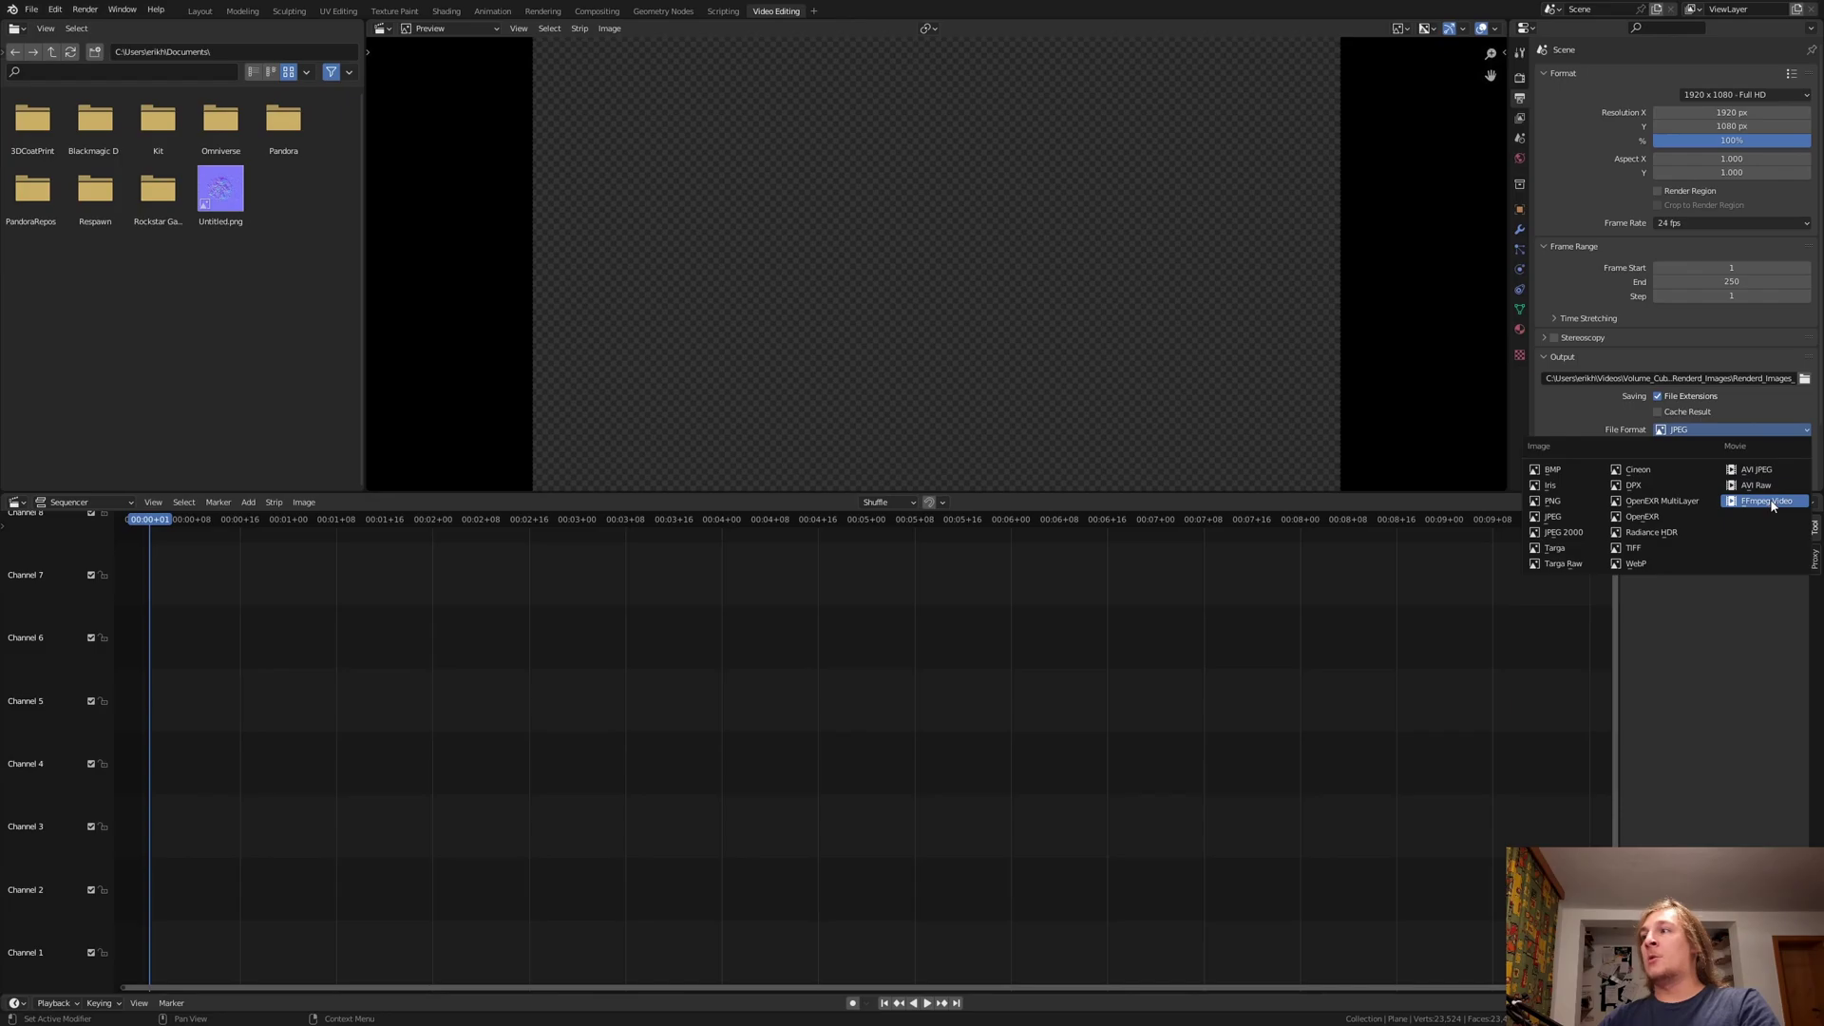
{"action": "left_click", "coordinate": [1771, 505]}
{"action": "scroll", "coordinate": [1710, 409], "scroll_direction": "down", "scroll_amount": 1}
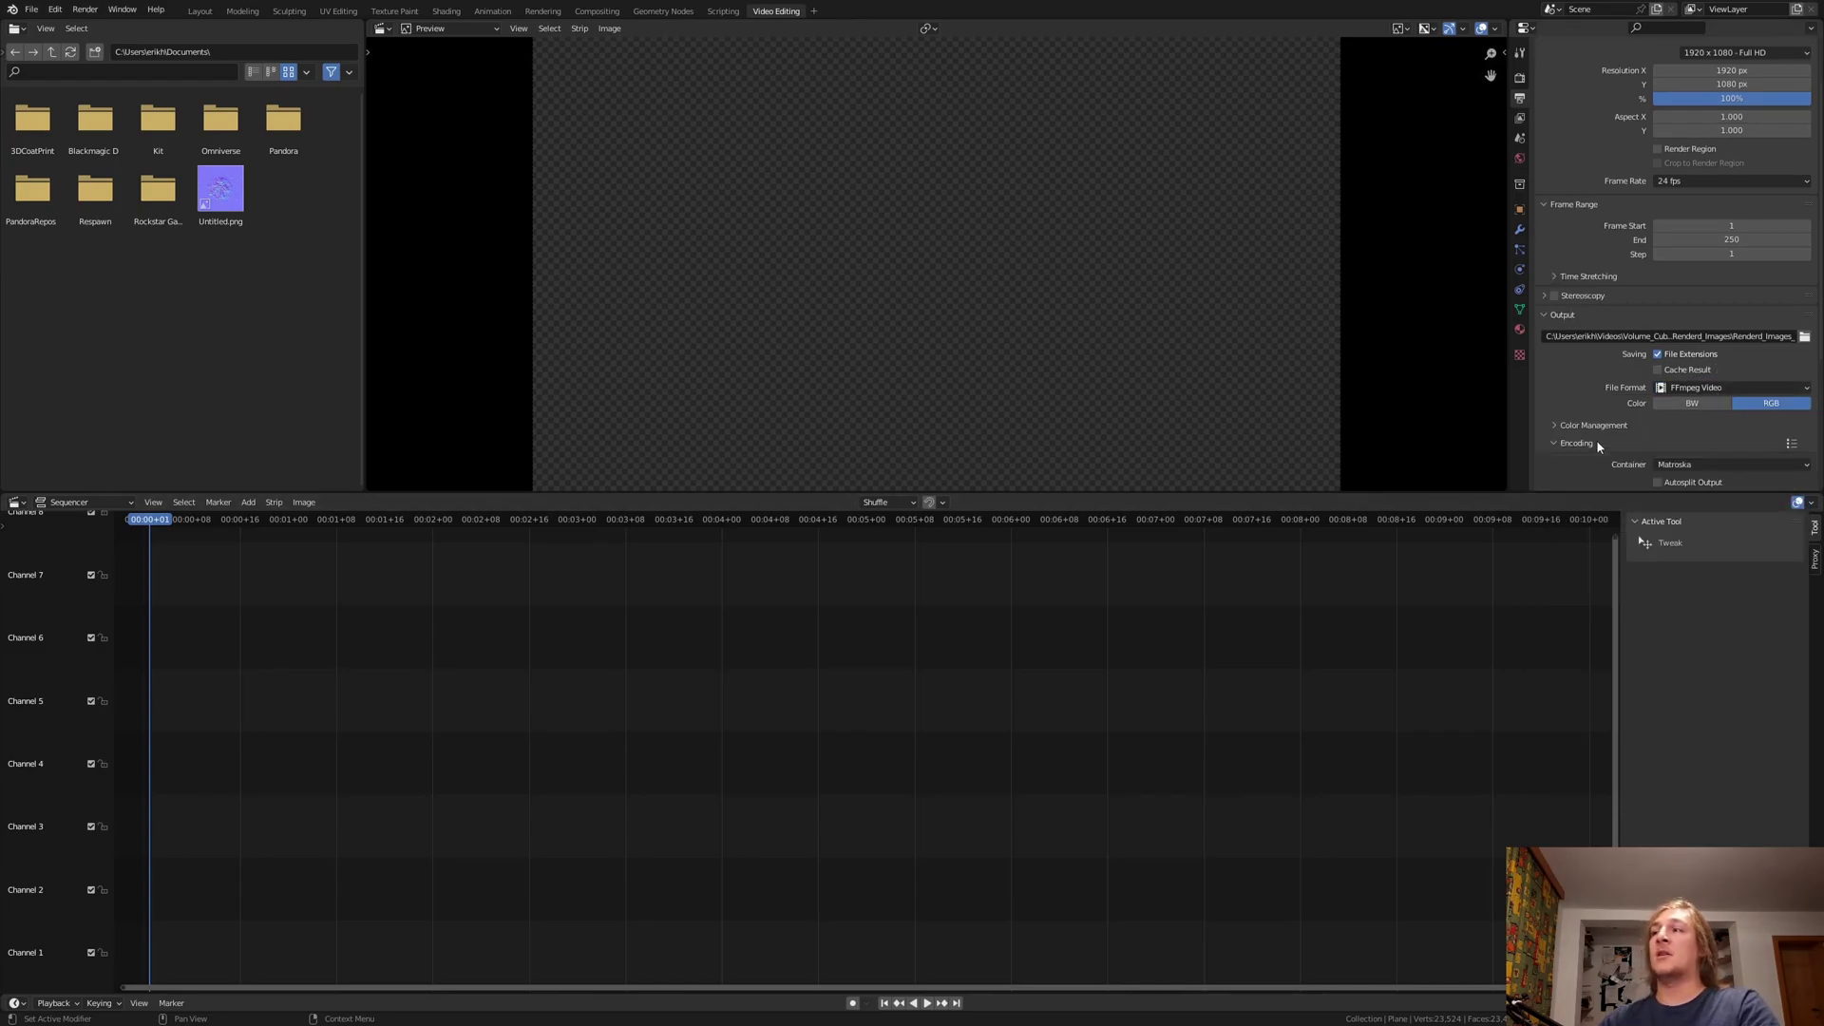
{"action": "scroll", "coordinate": [1599, 447], "scroll_direction": "down", "scroll_amount": 1}
{"action": "left_click", "coordinate": [1711, 406]}
{"action": "left_click", "coordinate": [1720, 456]}
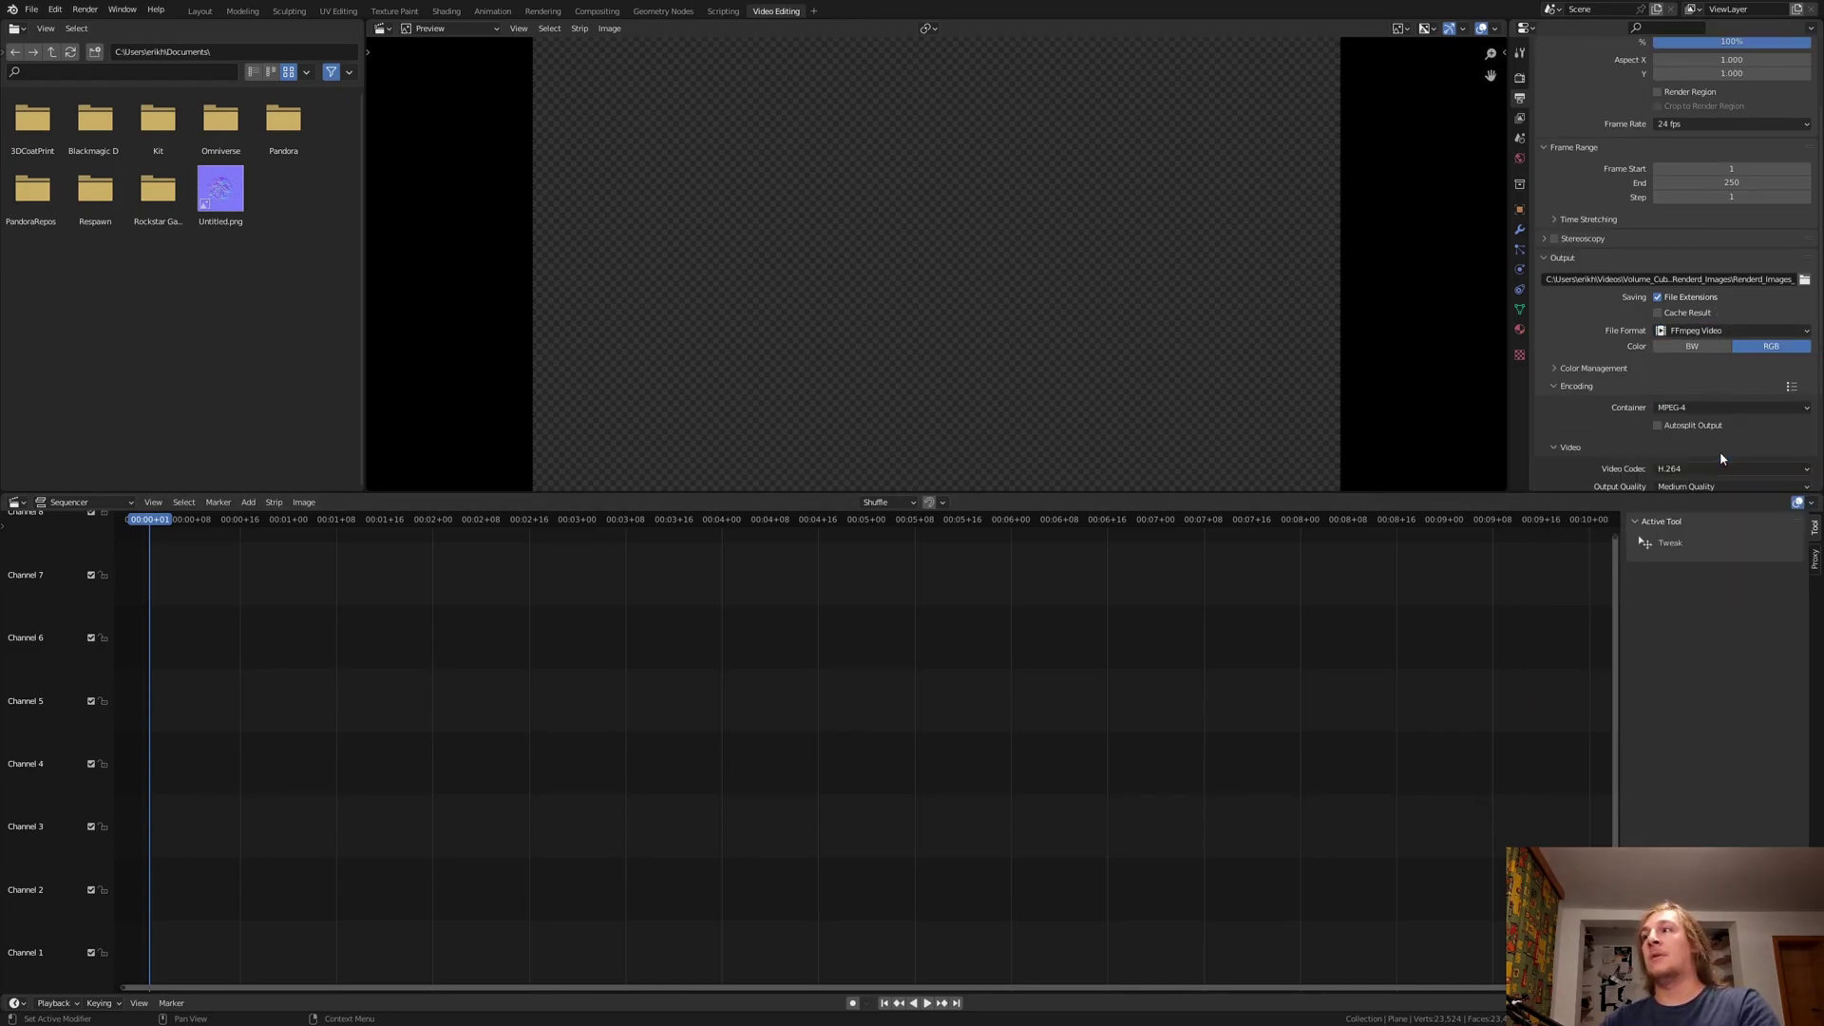
{"action": "scroll", "coordinate": [1716, 449], "scroll_direction": "down", "scroll_amount": 2}
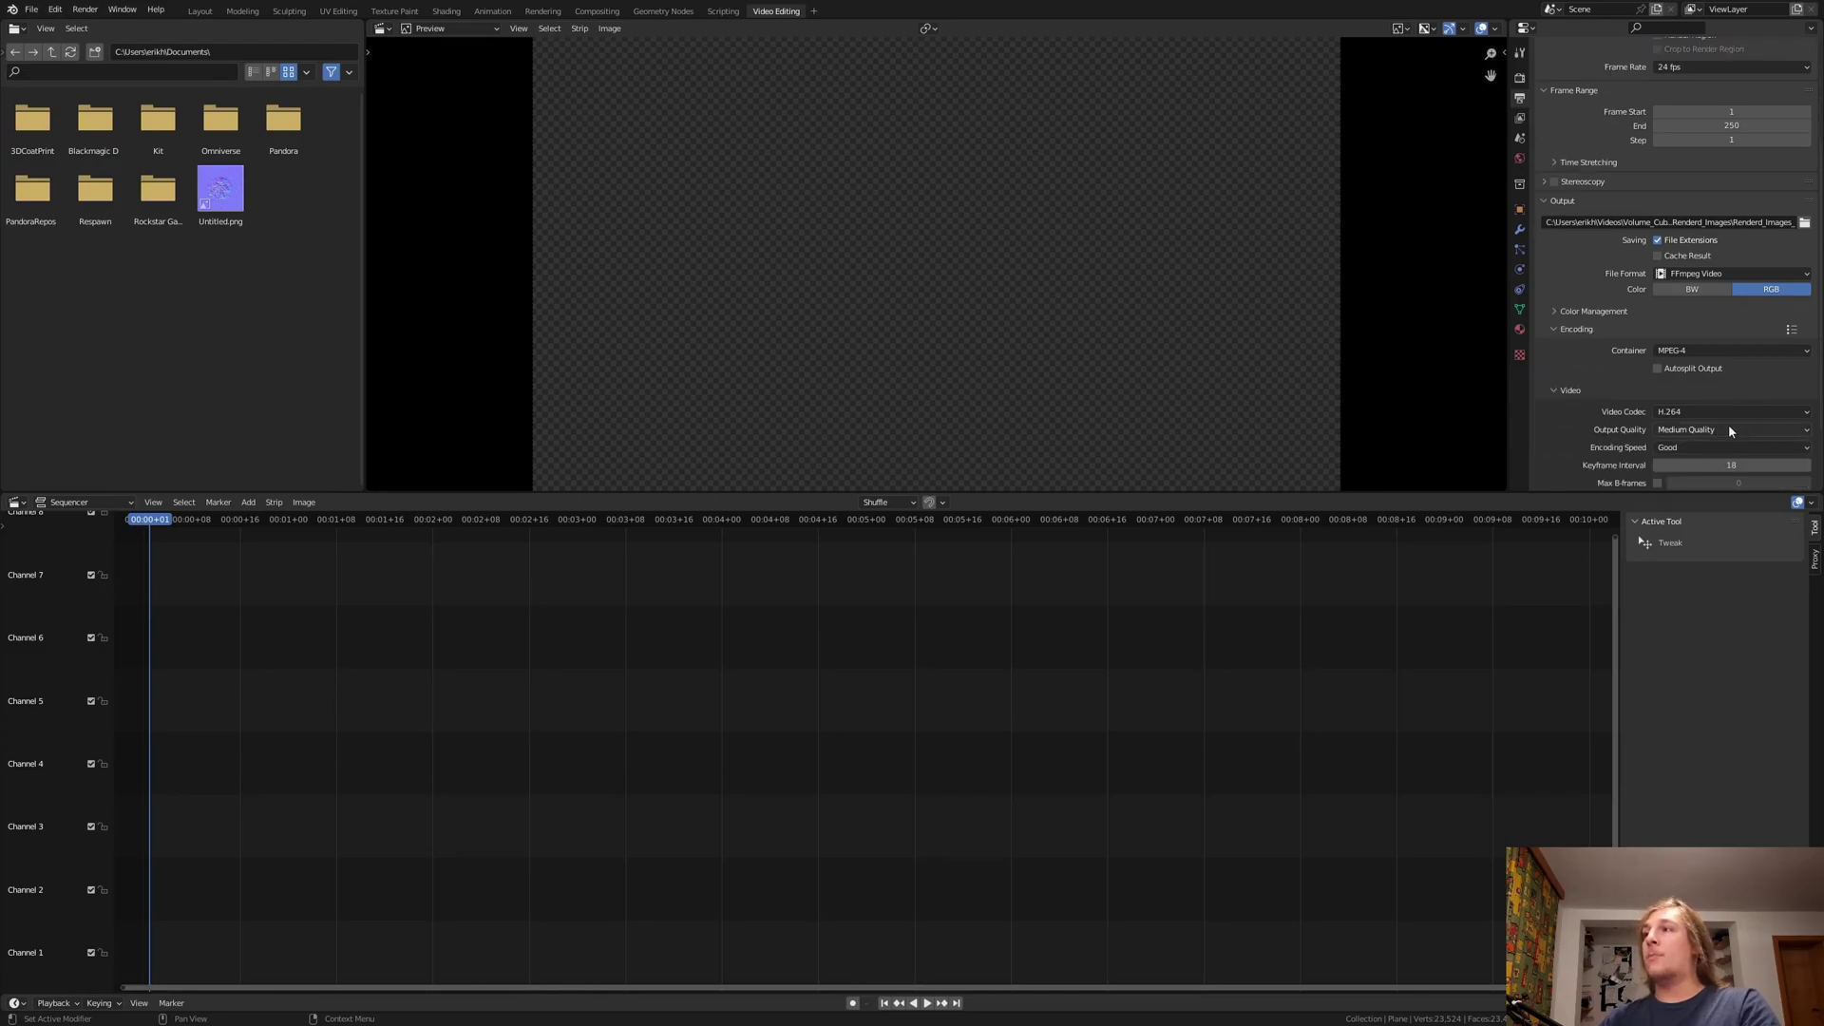
{"action": "left_click", "coordinate": [1729, 426]}
{"action": "left_click", "coordinate": [1753, 494]}
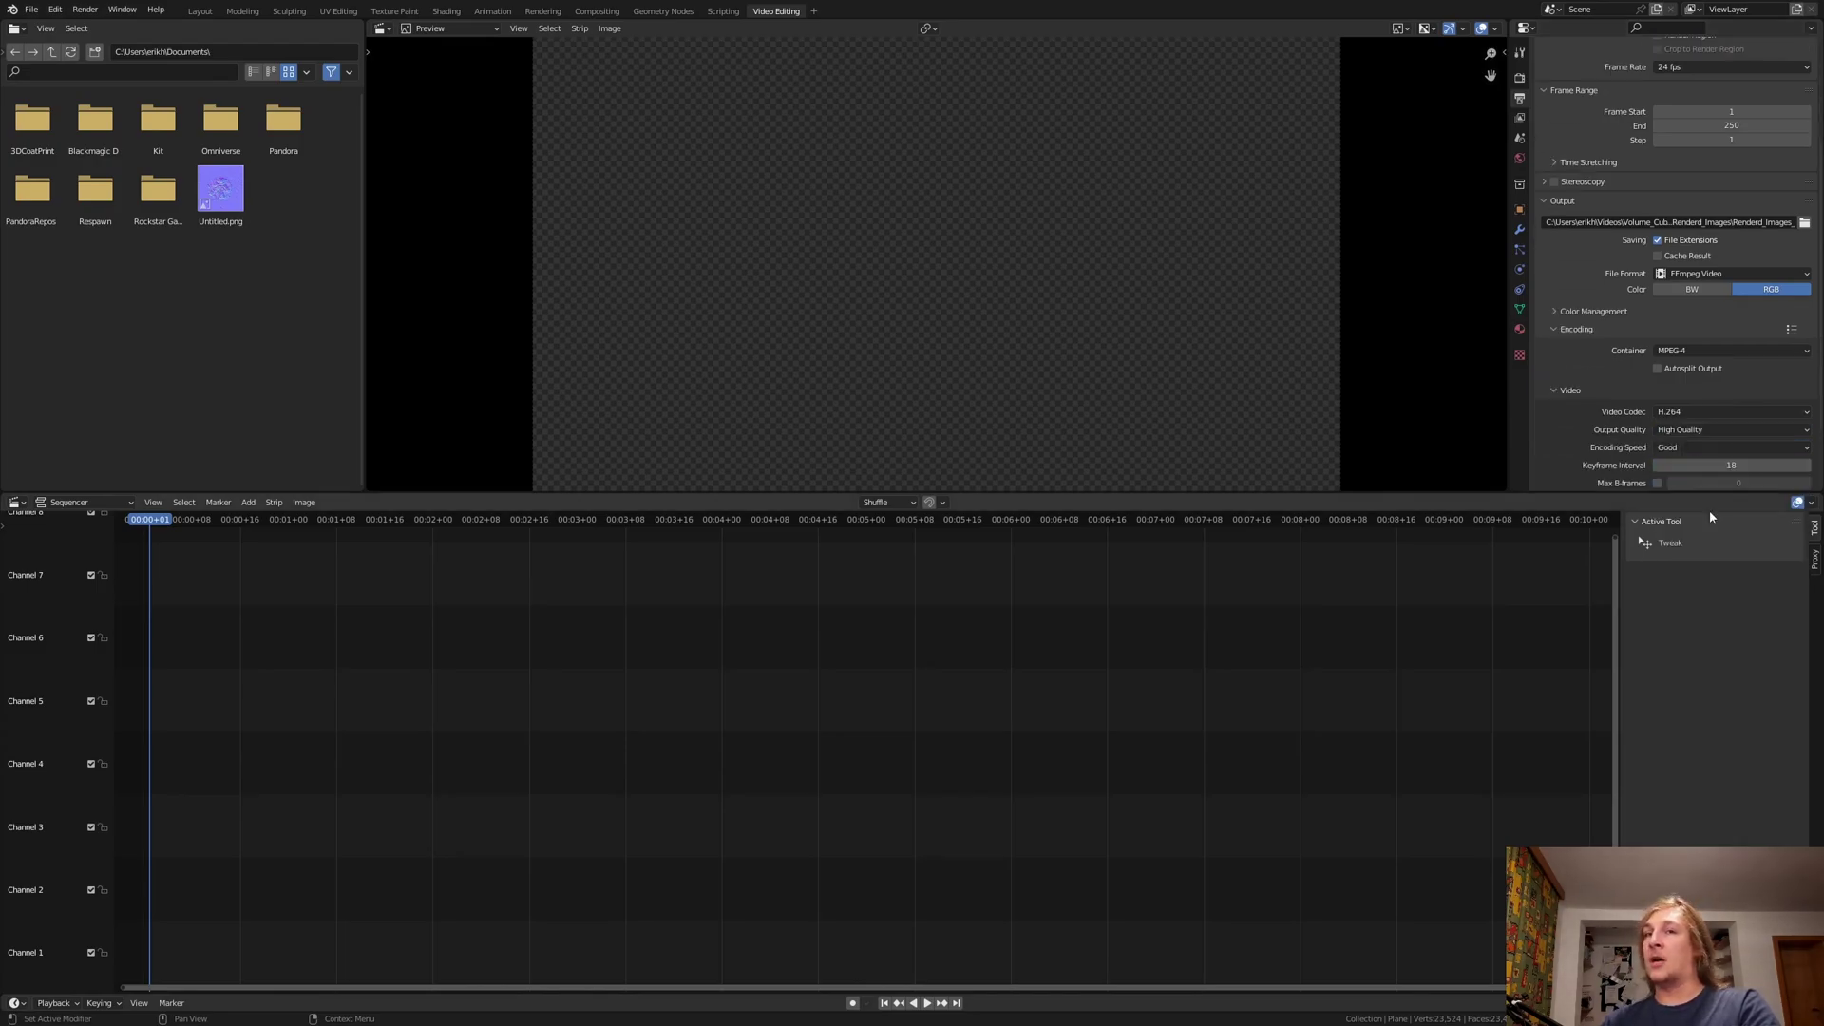
- Add an image-sequence strip of all JPEG frames from the pasted Renderd_Images folder path
{"action": "key", "text": "shift+a"}
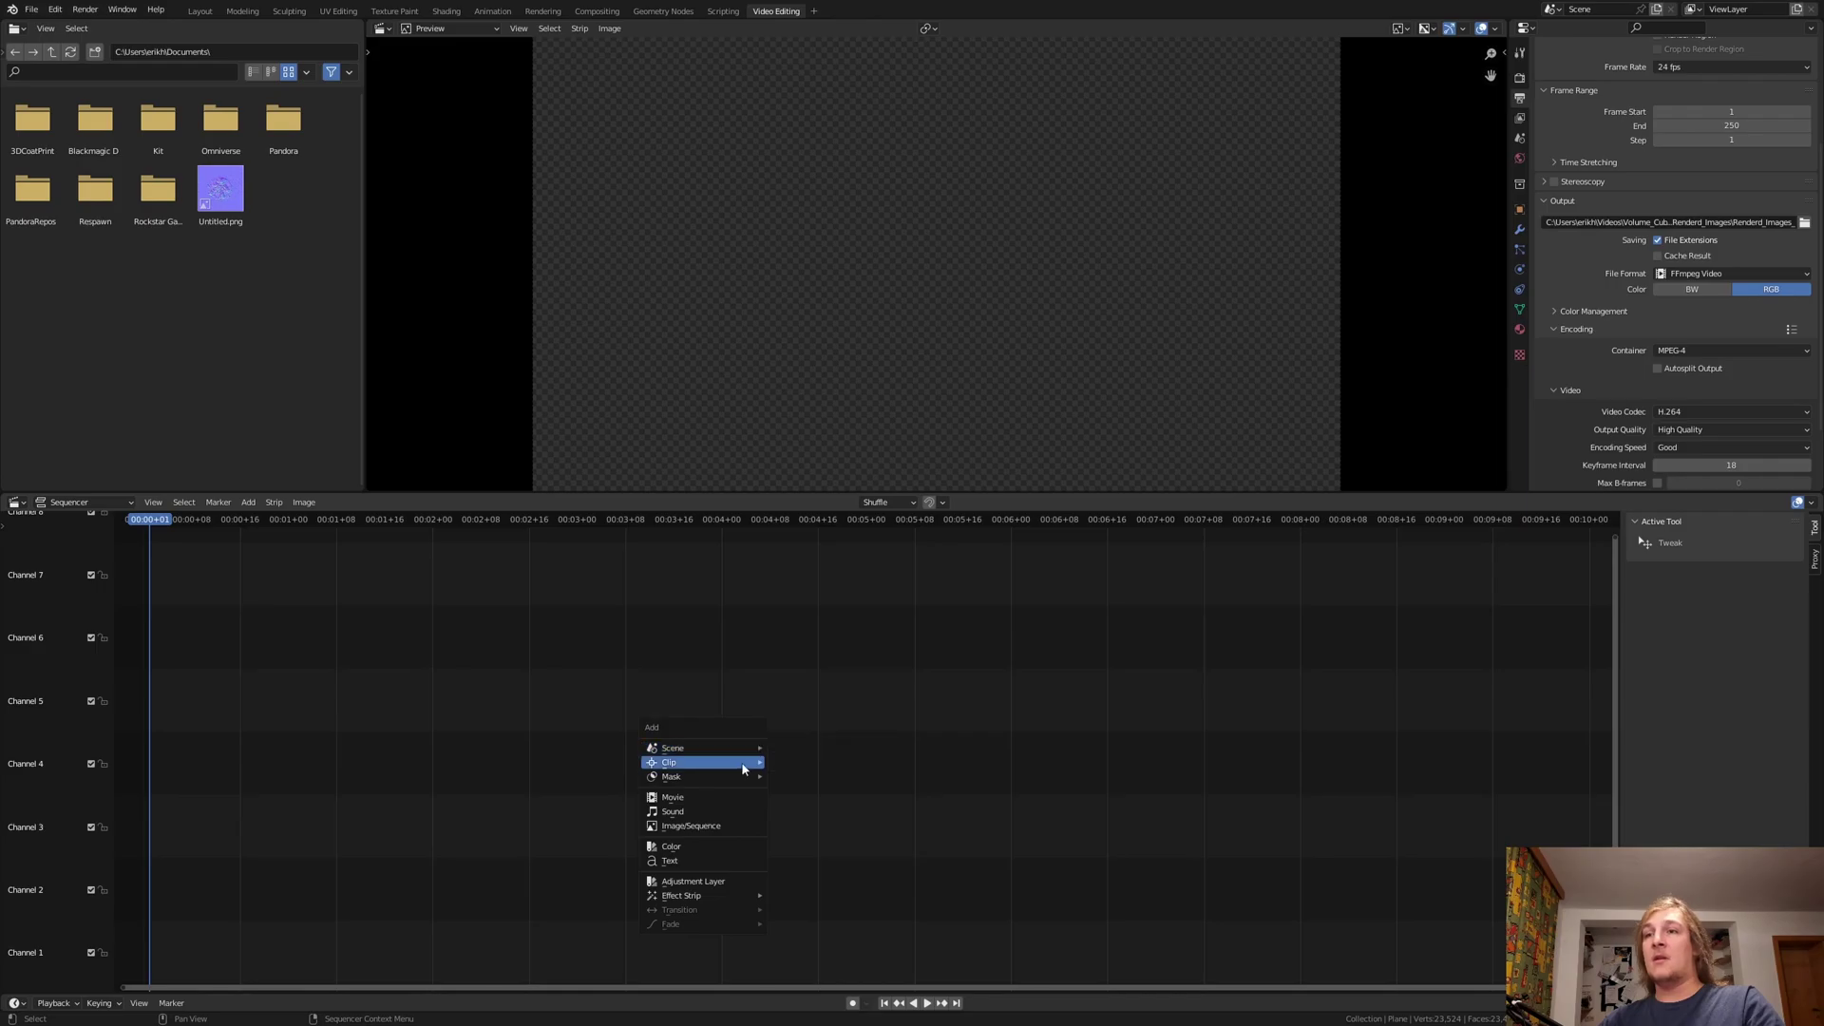
{"action": "left_click", "coordinate": [740, 826]}
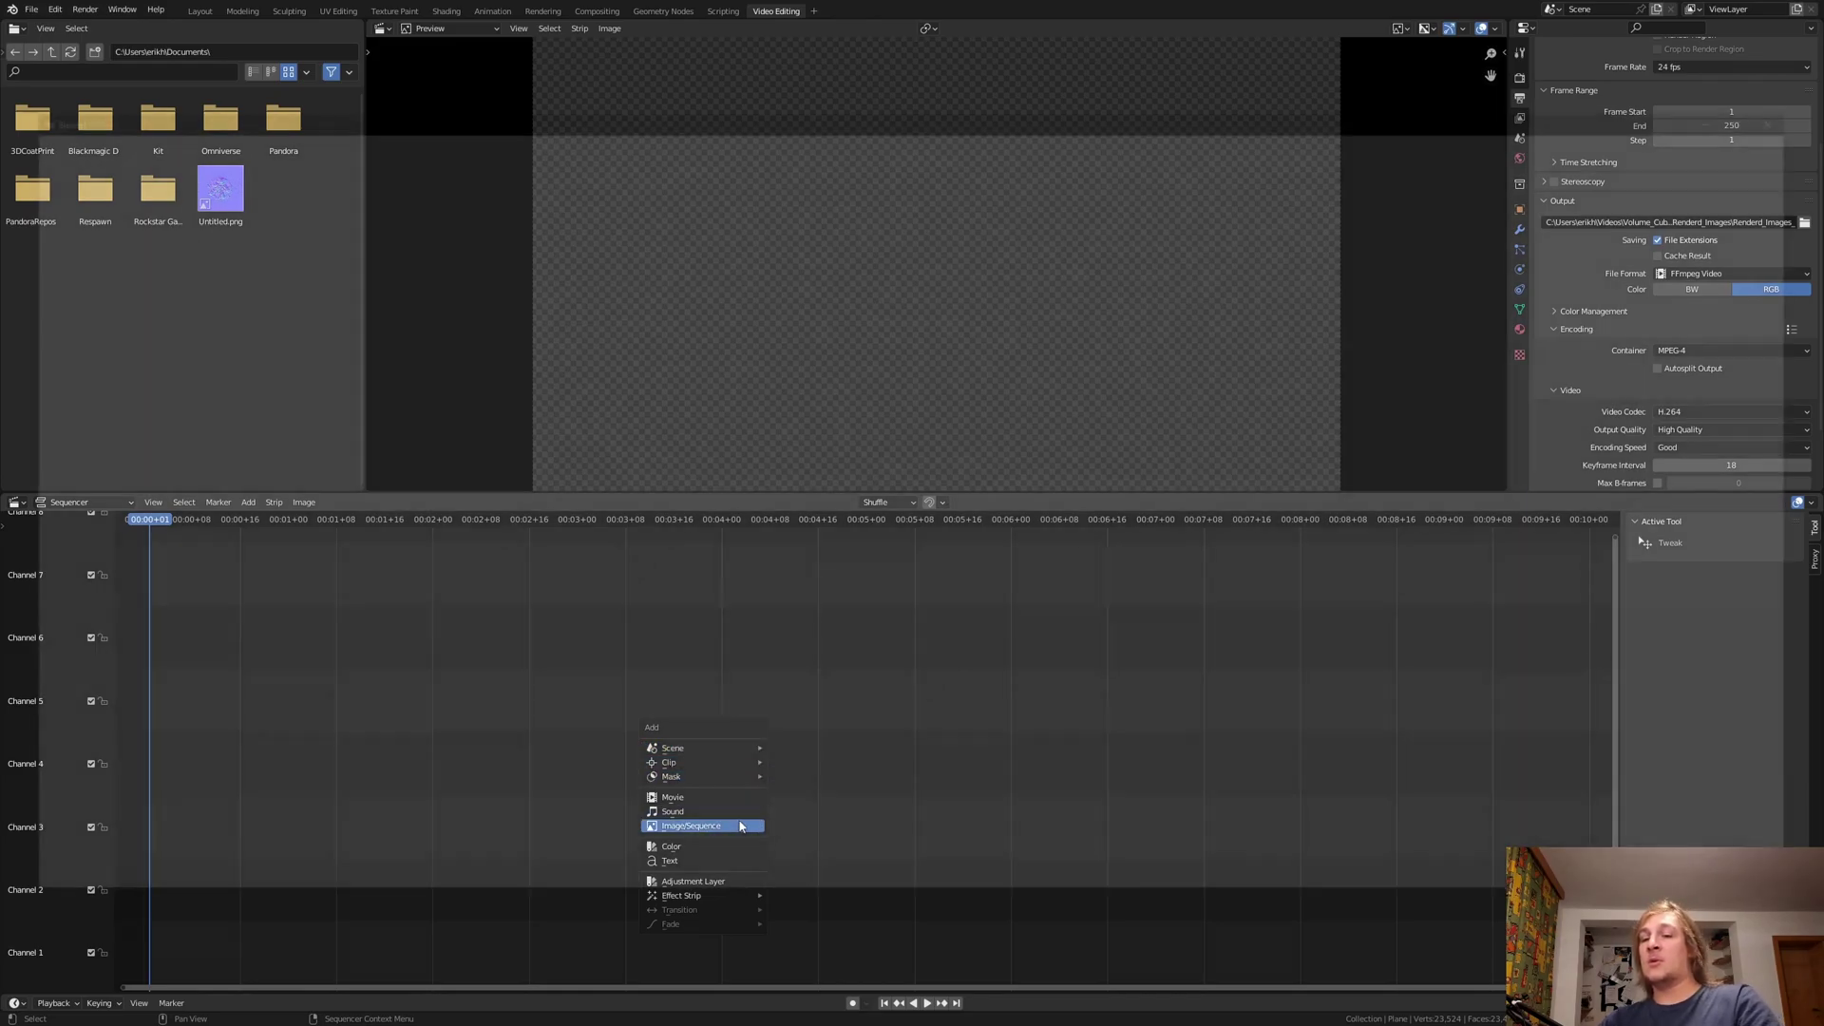
{"action": "left_click", "coordinate": [710, 138]}
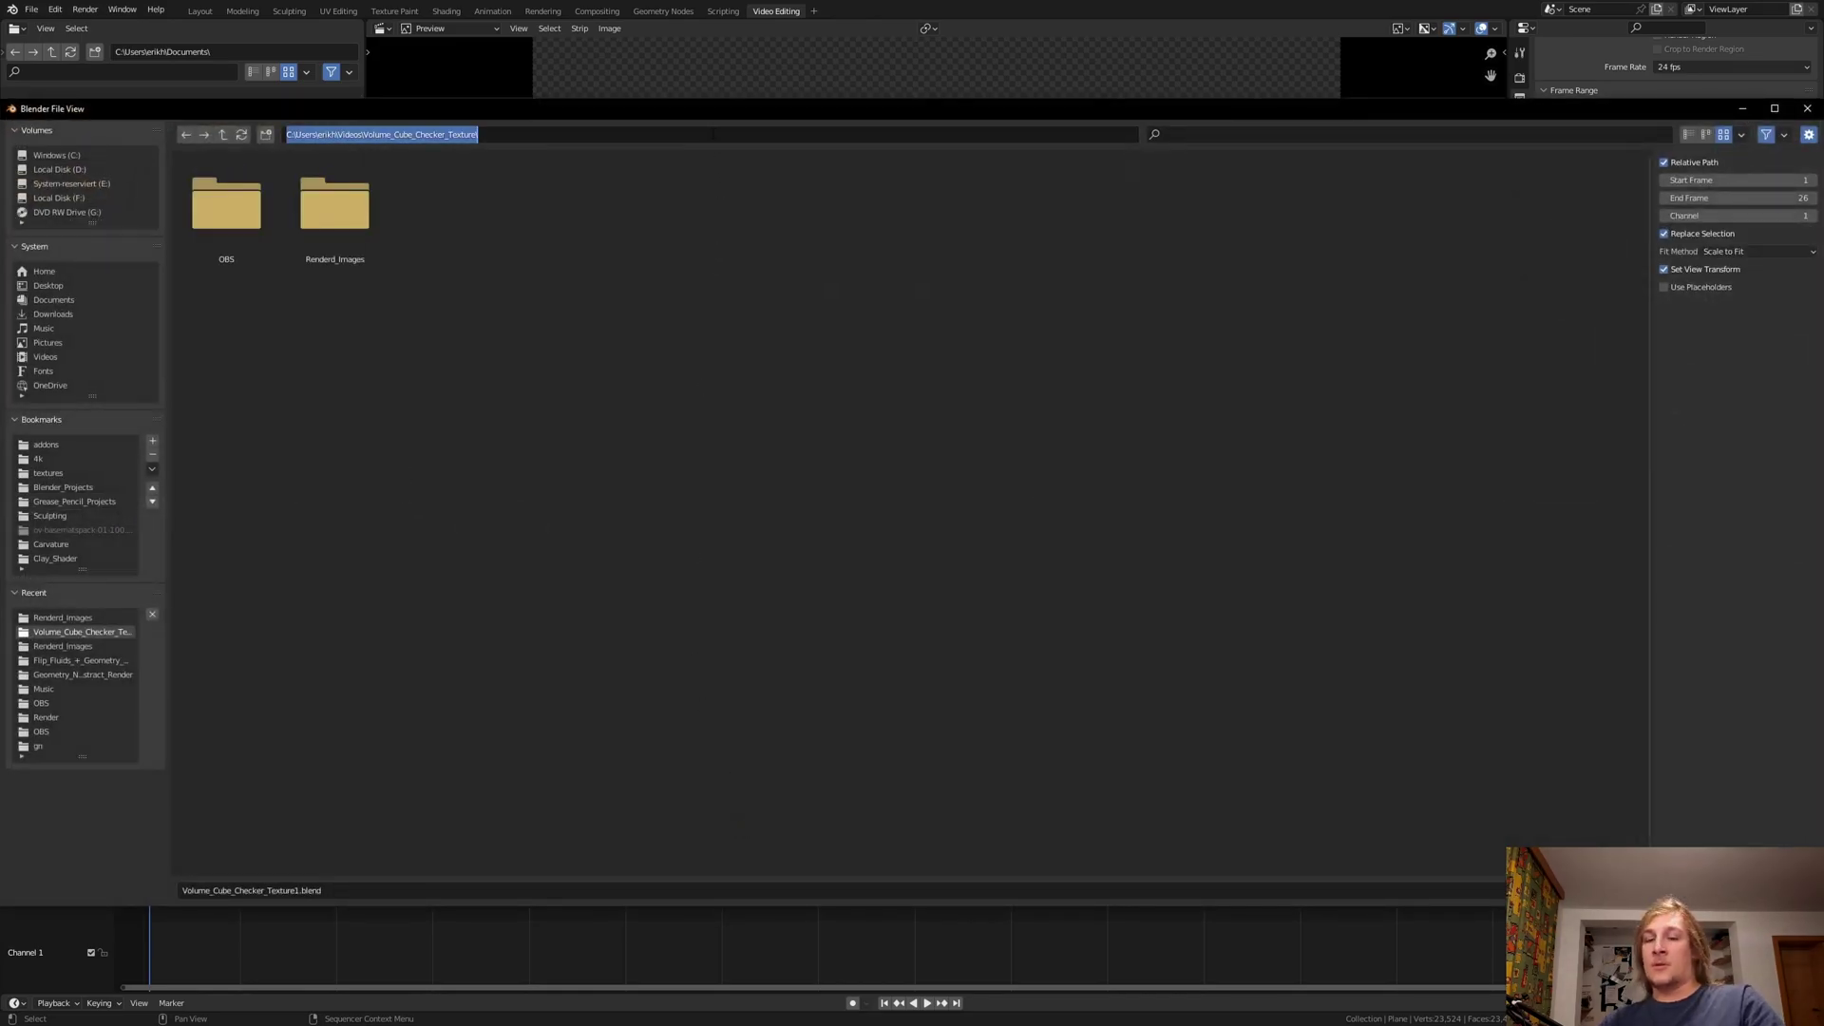
{"action": "key", "text": "ctrl+v"}
{"action": "left_click_drag", "start_coordinate": [696, 133], "coordinate": [542, 134]}
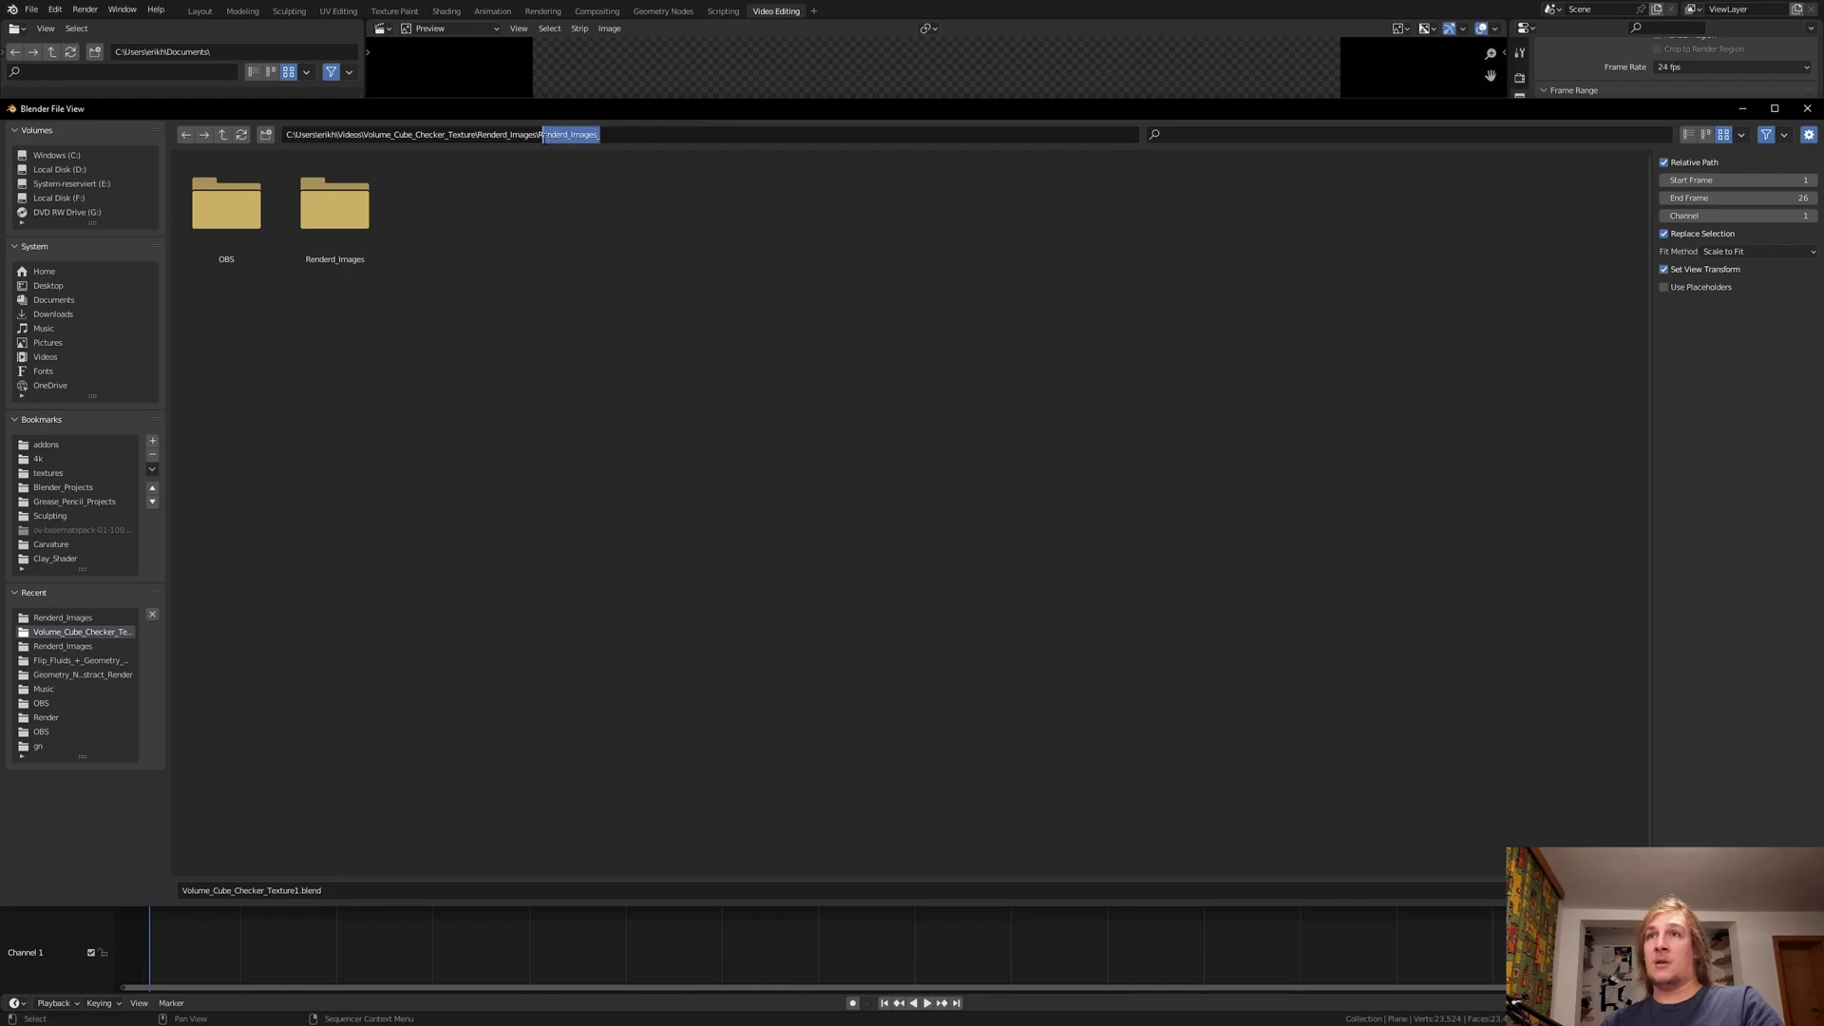
{"action": "key", "text": "BackSpace"}
{"action": "key", "text": "Return"}
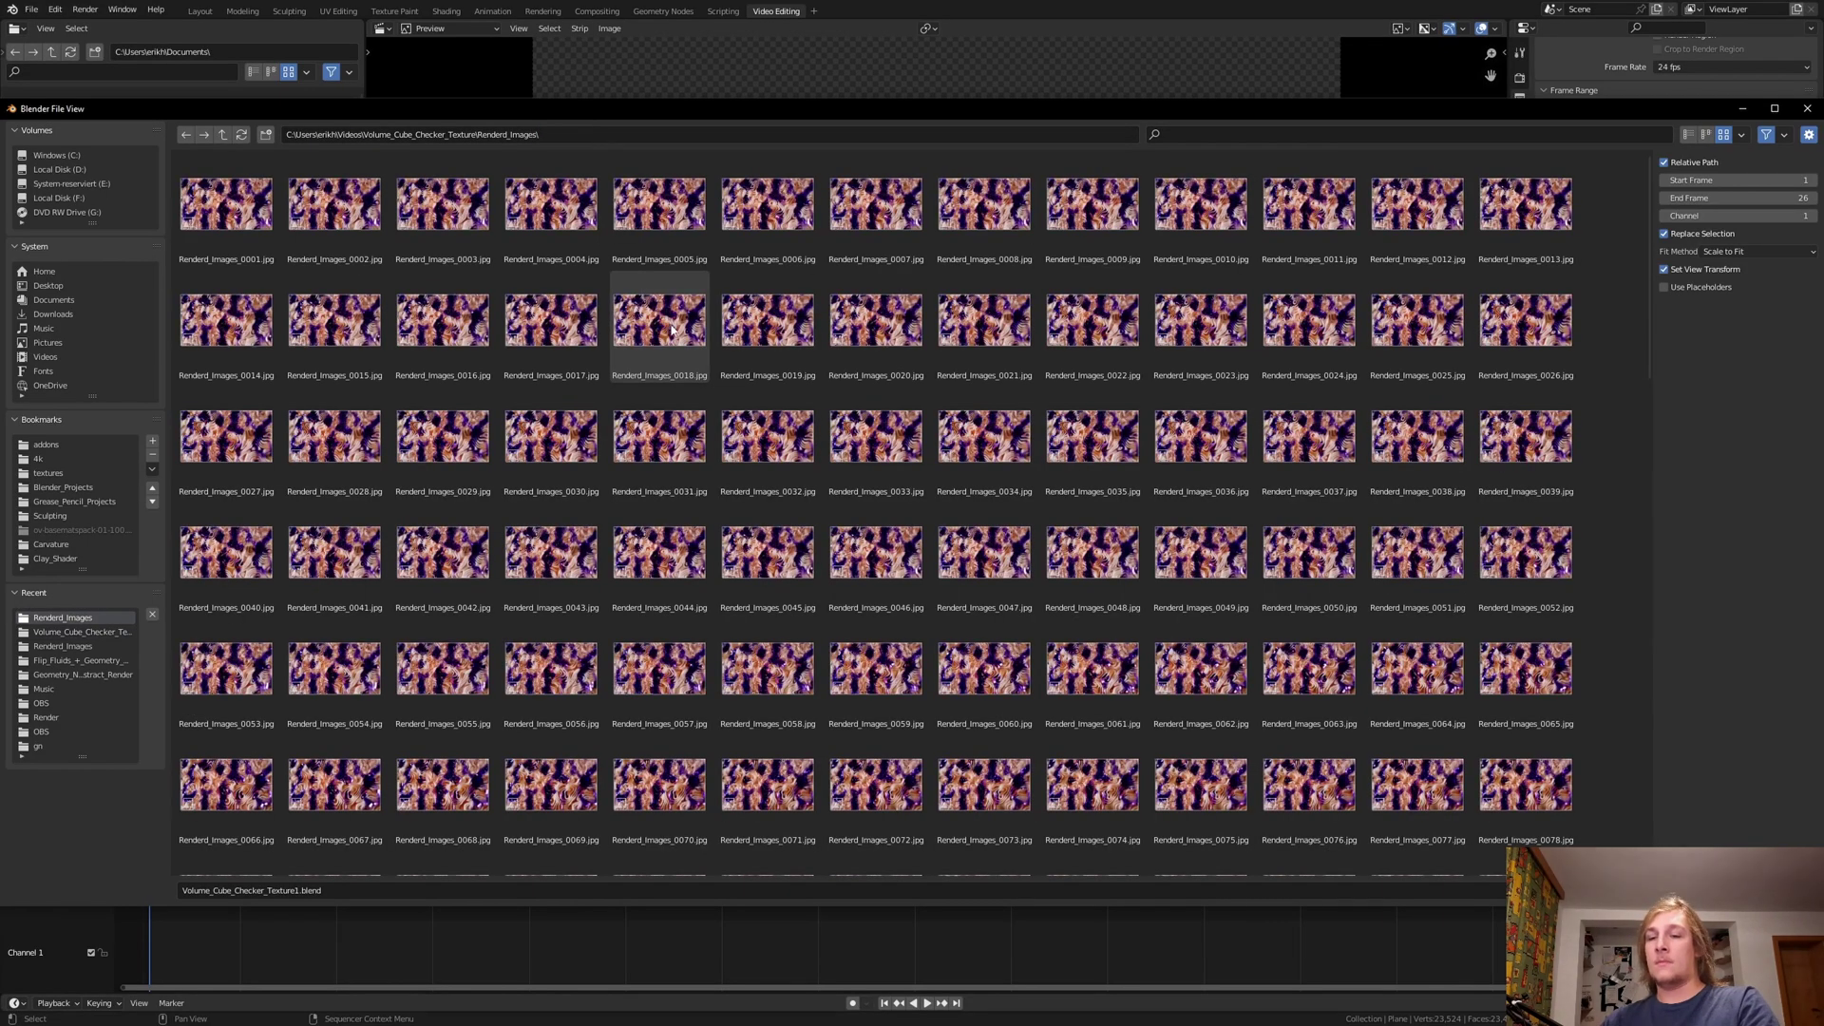
{"action": "left_click", "coordinate": [1092, 594]}
{"action": "key", "text": "a"}
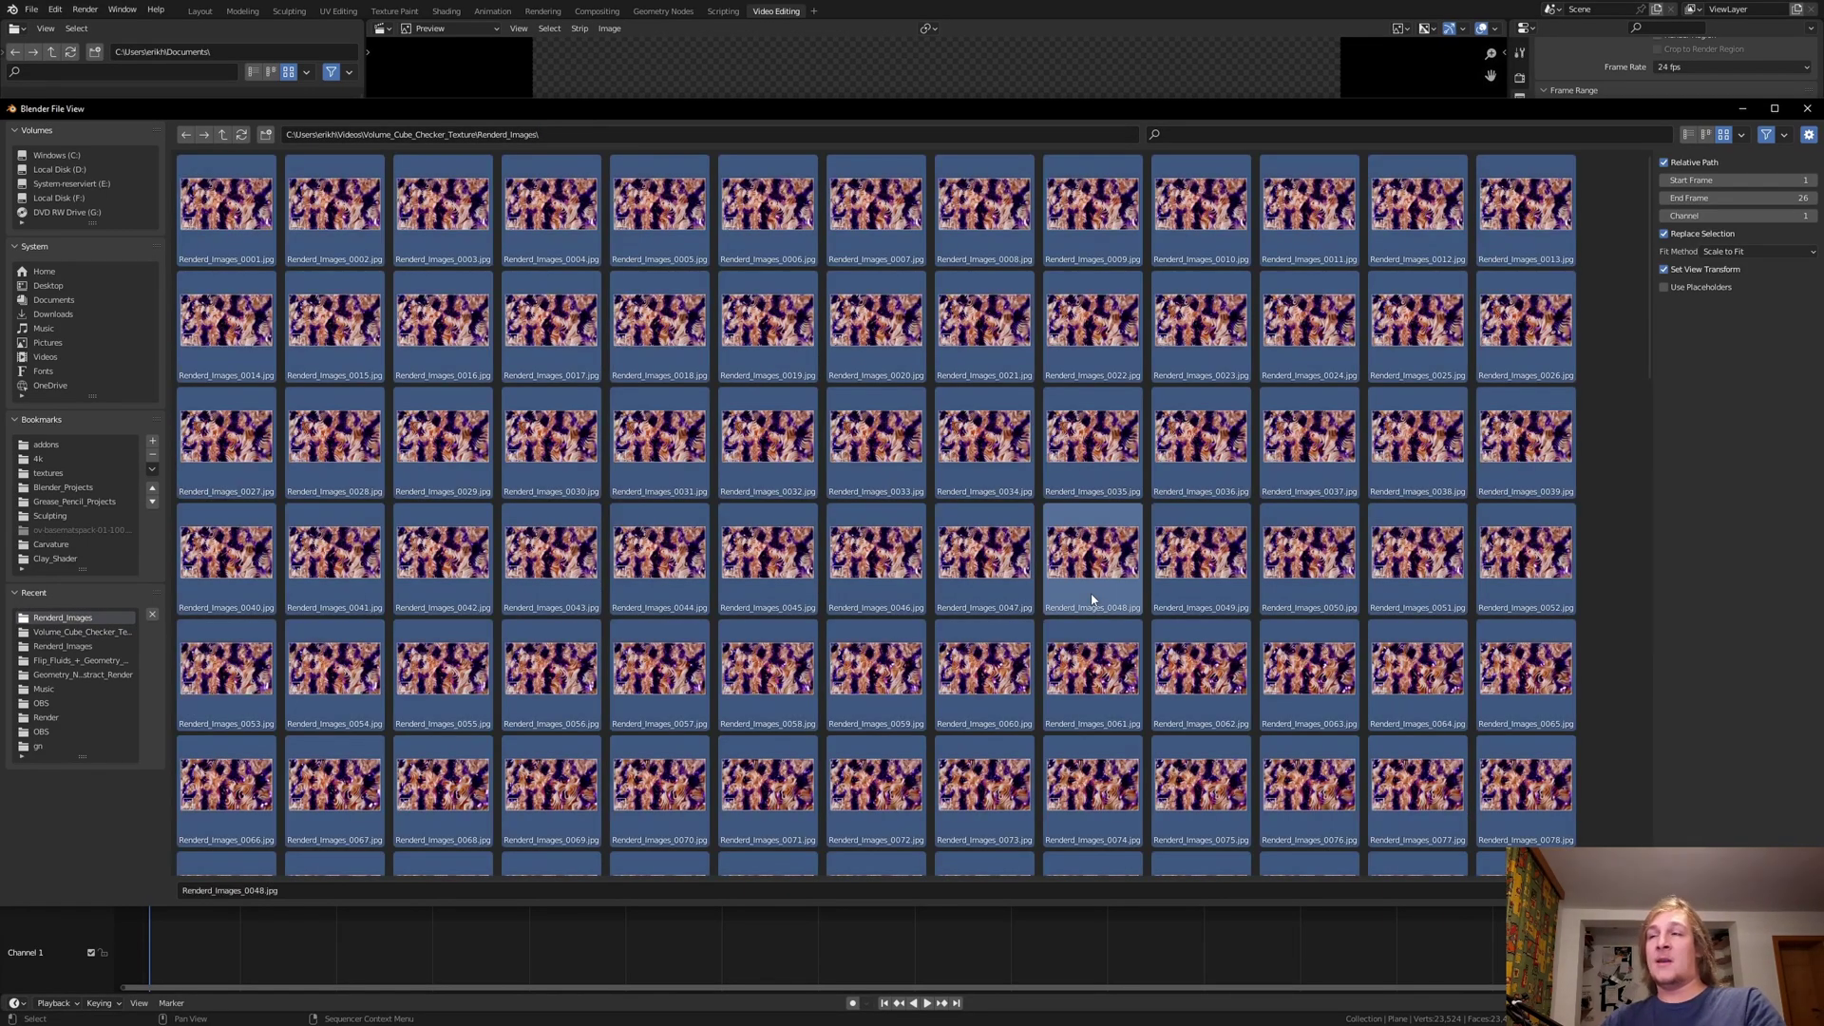
{"action": "key", "text": "Return"}
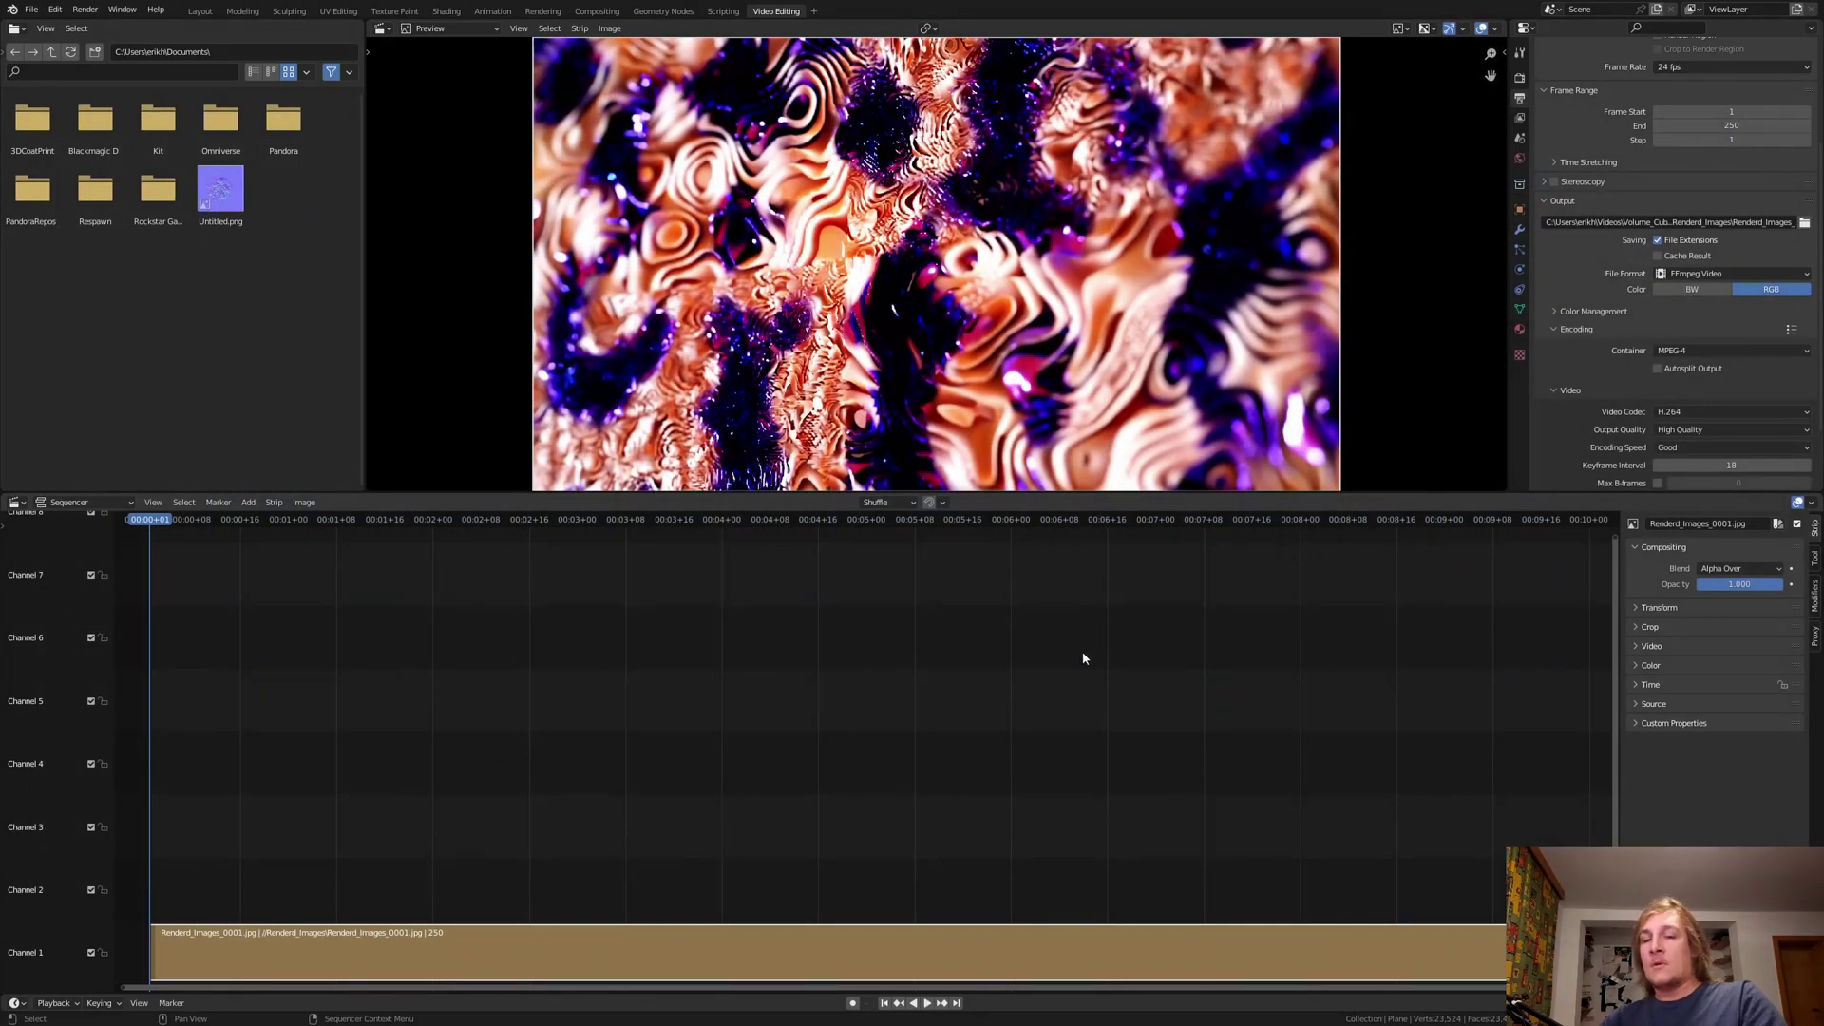
- Save the project and start Render Animation to encode the strip as MPEG-4 video
{"action": "key", "text": "ctrl+s"}
{"action": "left_click", "coordinate": [83, 10]}
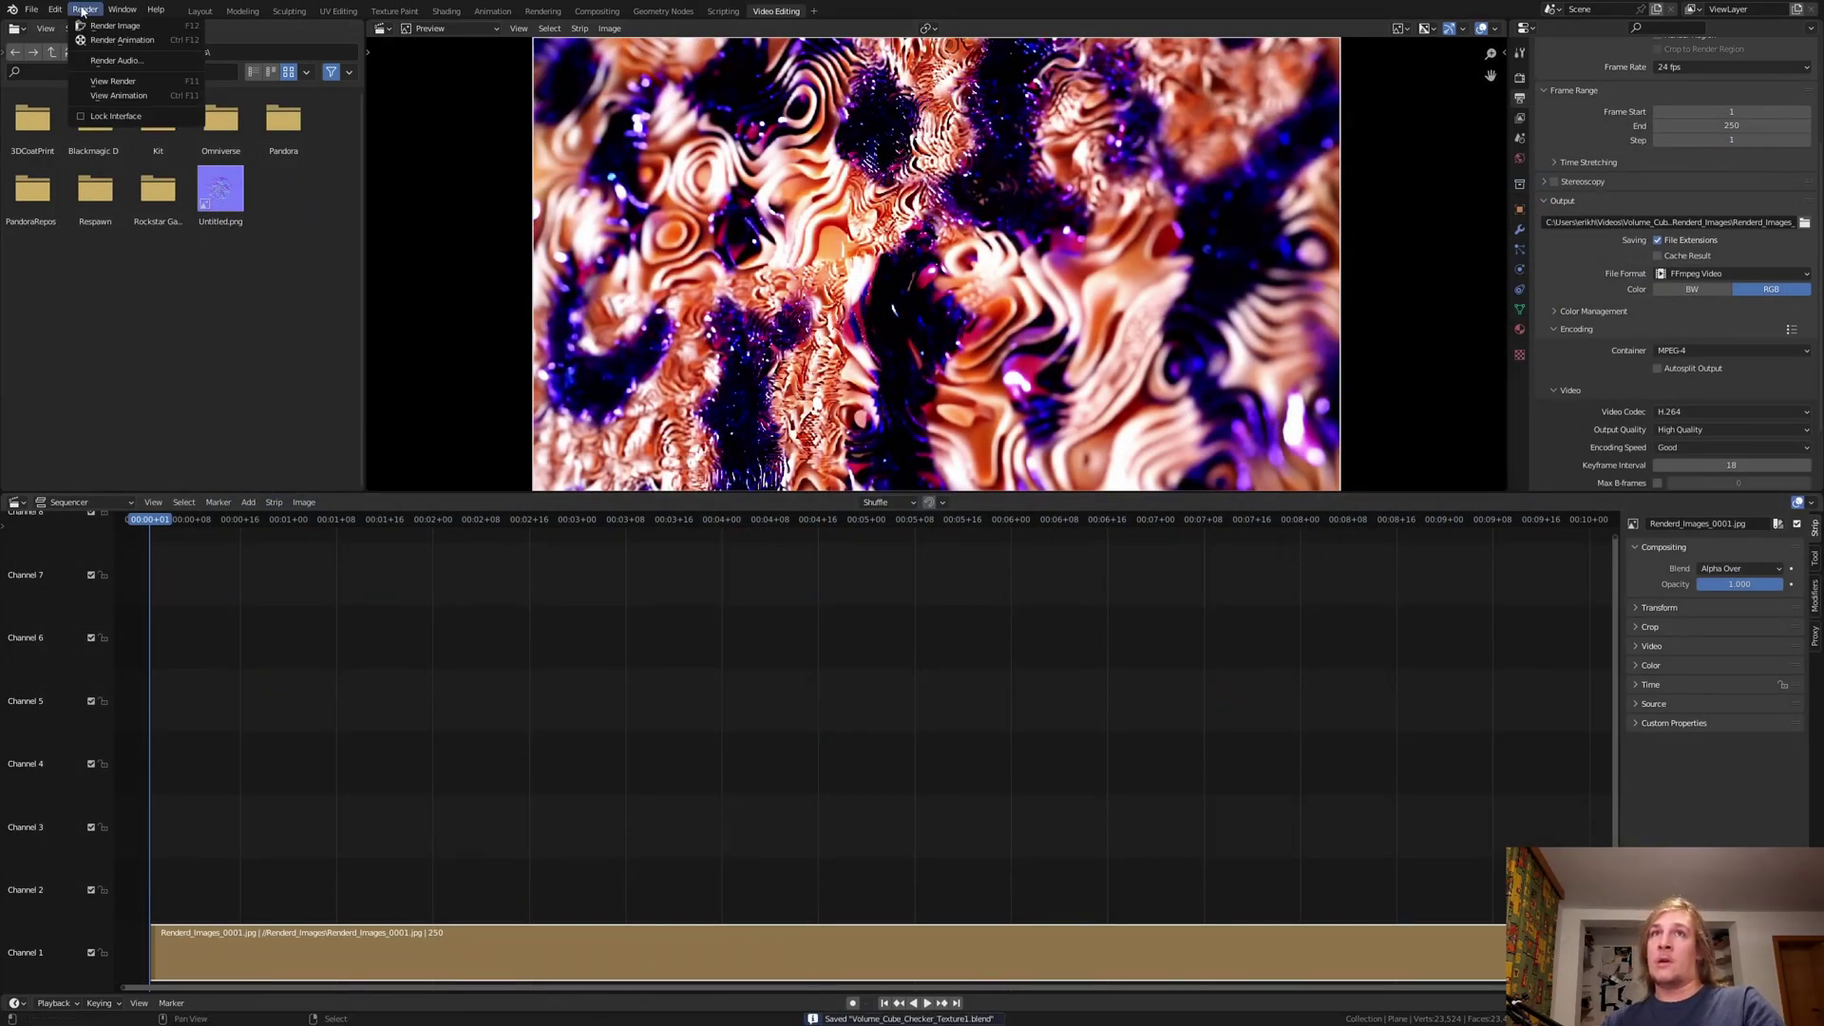
{"action": "left_click", "coordinate": [122, 40]}
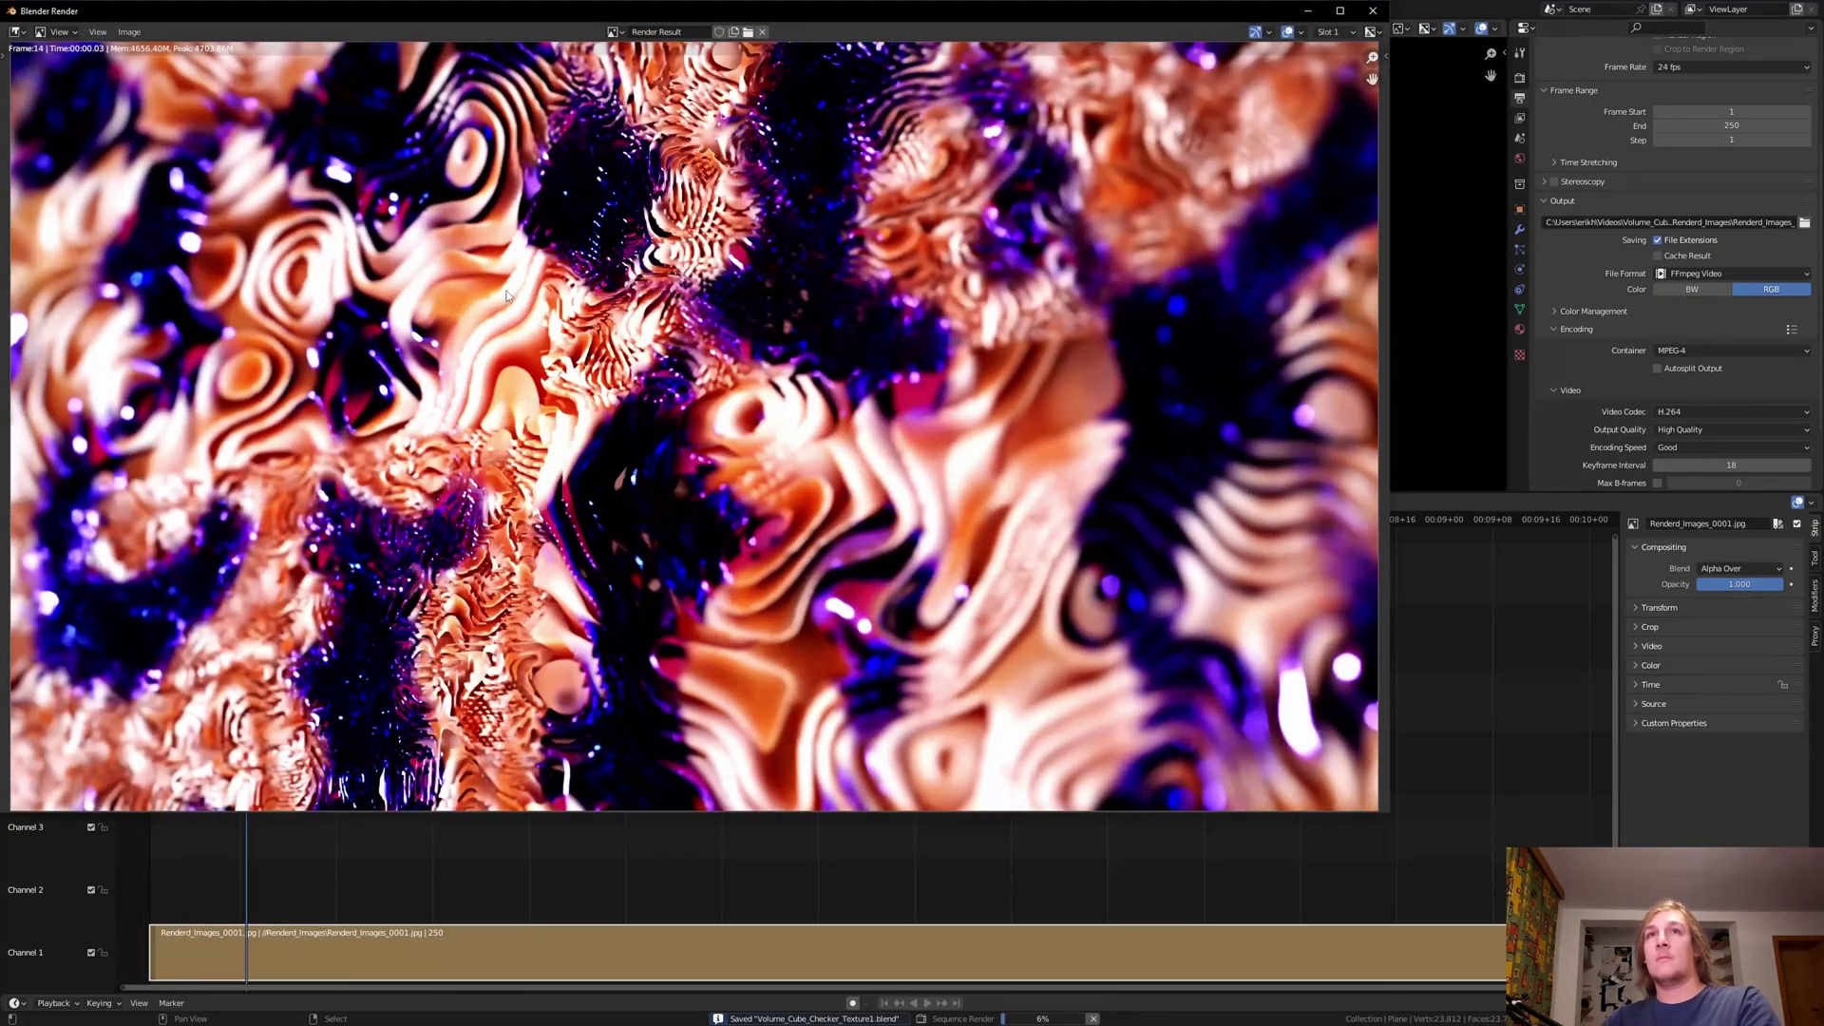